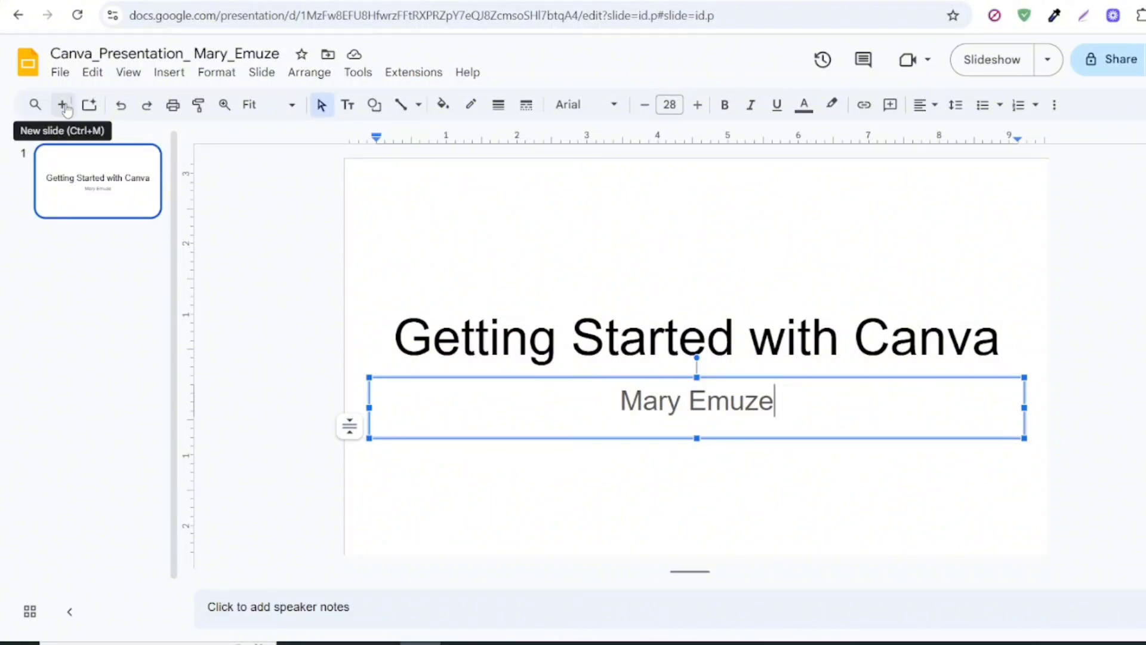
Add a second slide to the presentation and give it the title "Introduction".
click(64, 107)
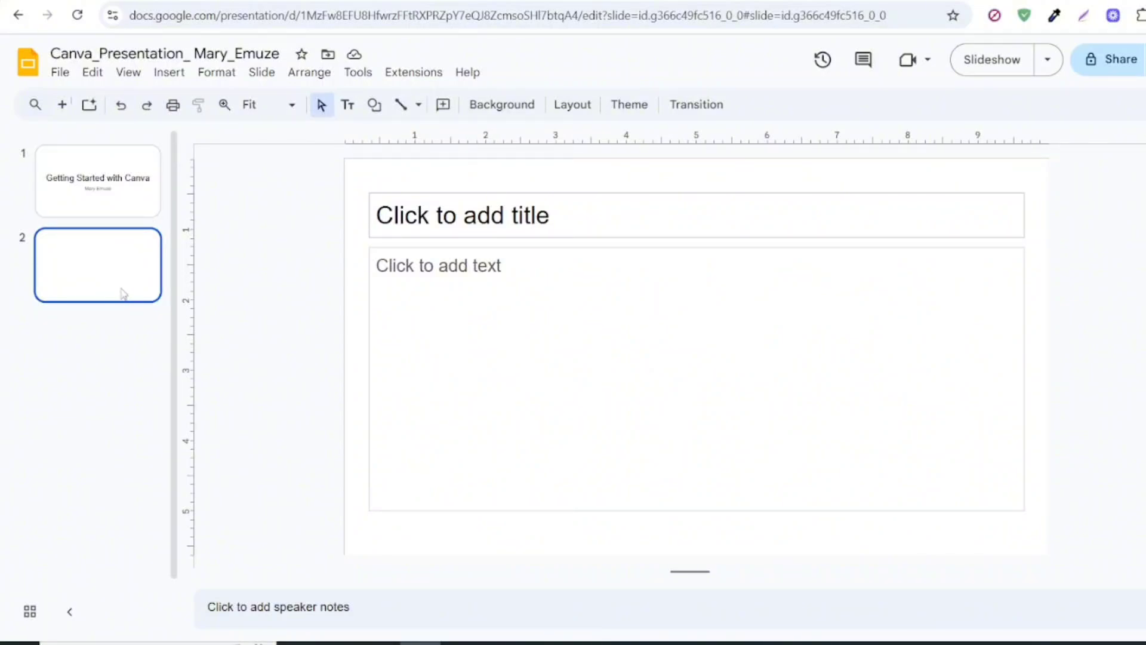
click(532, 220)
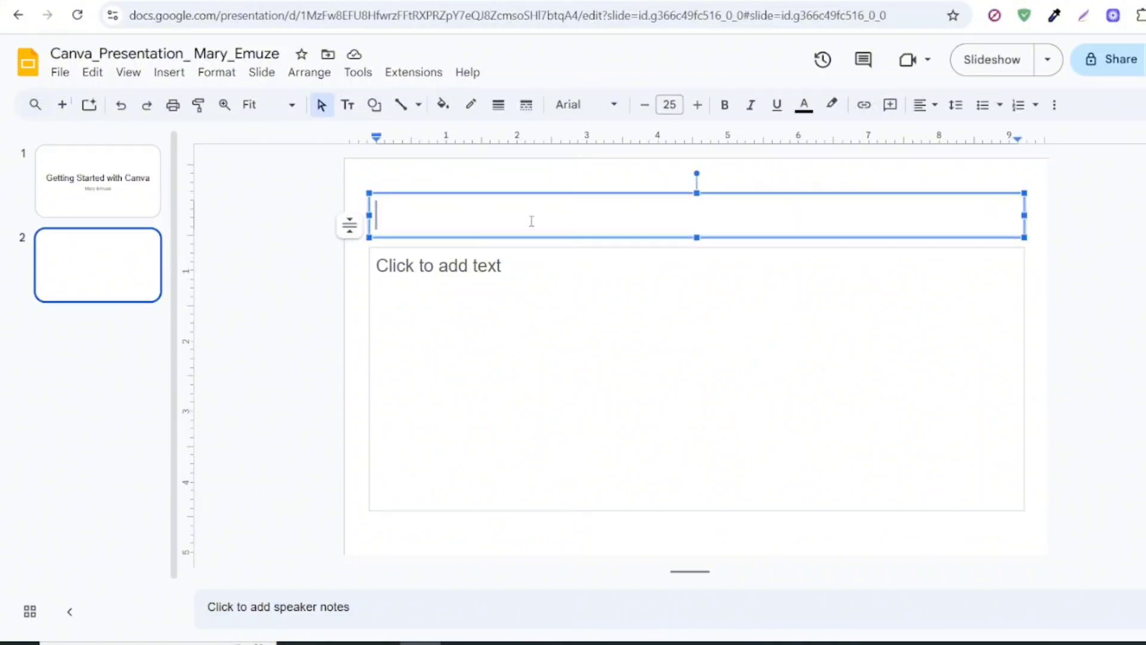
text(Intri)
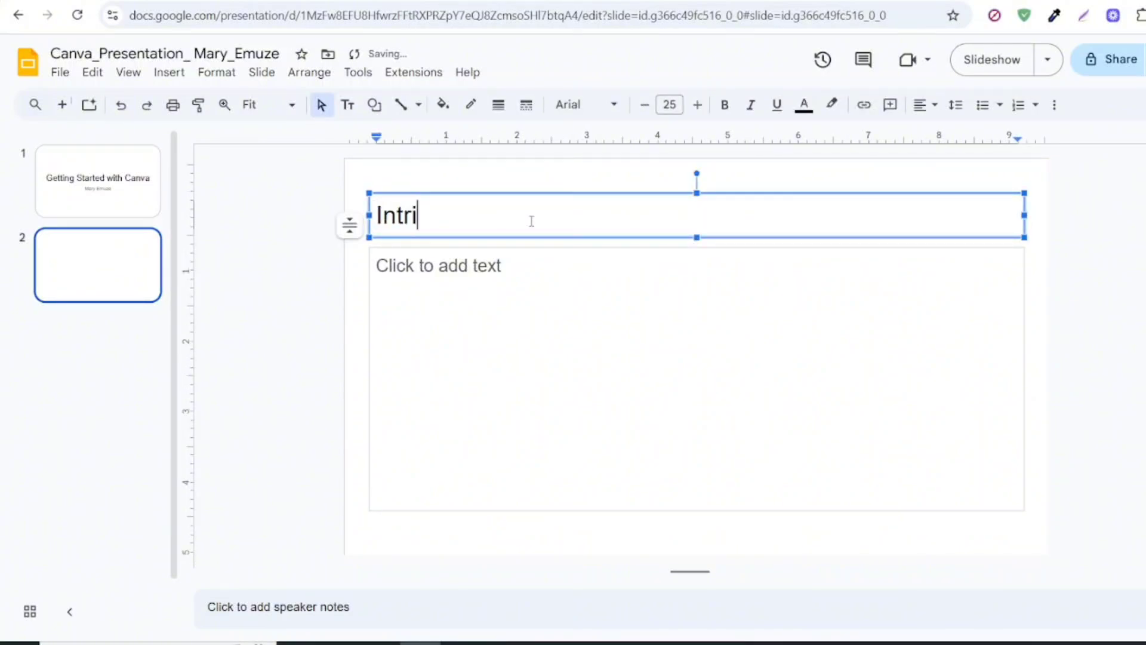
key(BackSpace)
text(oduction)
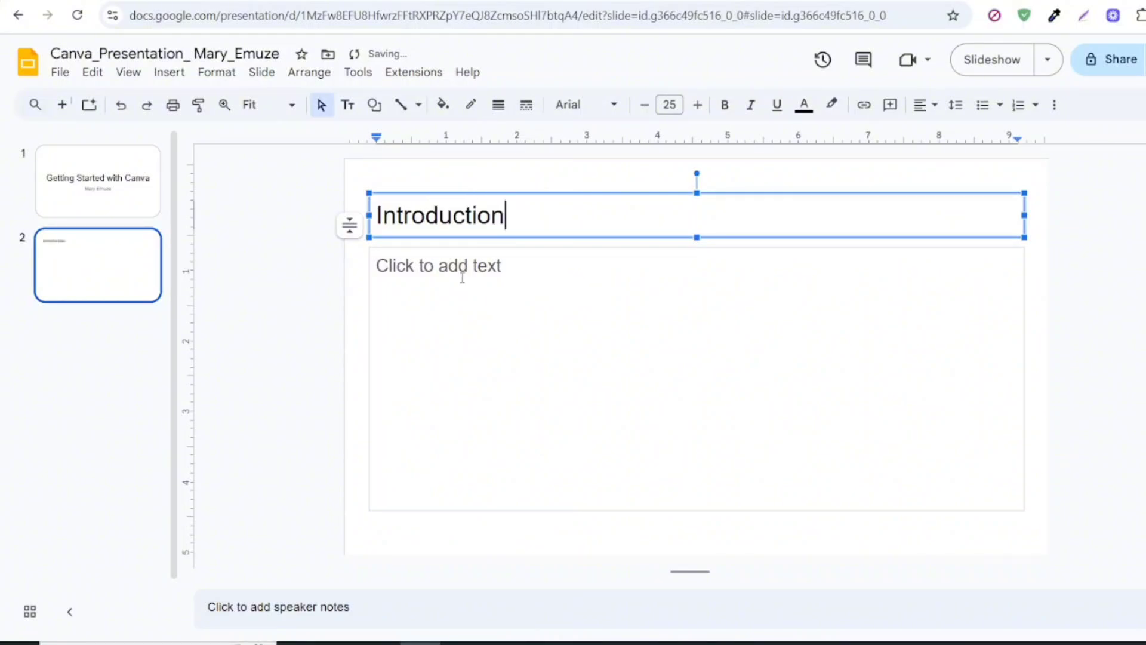
Enter "Welcome to this short guide on how to use canva." as the first sentence of the Introduction slide's body.
click(462, 277)
text(Welcome)
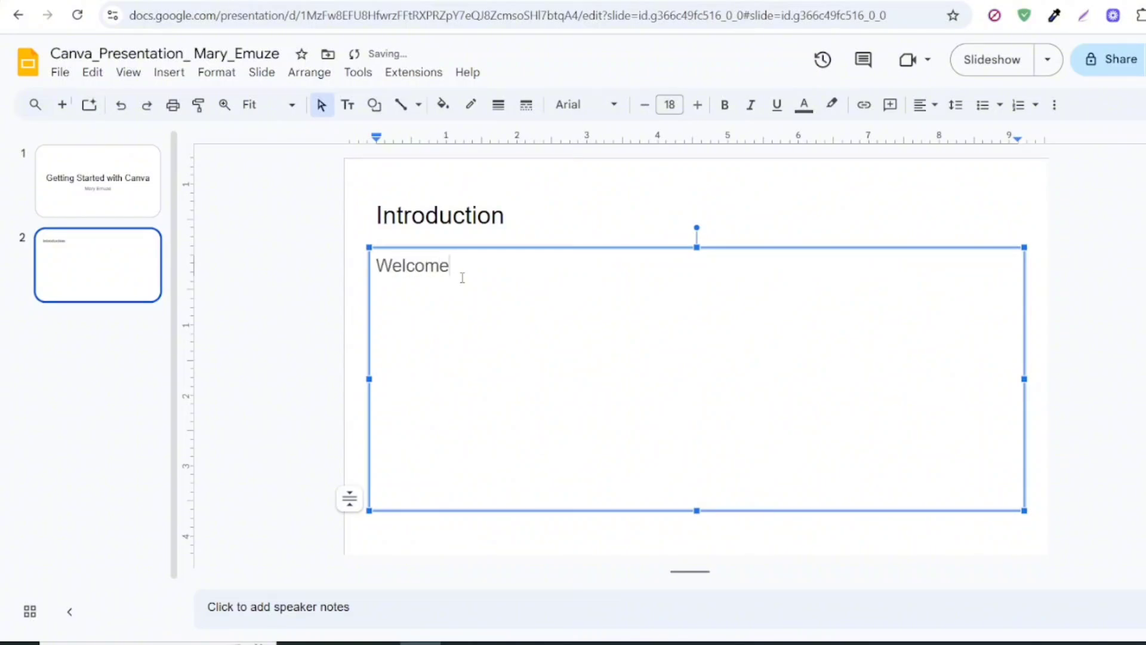
text( to this short )
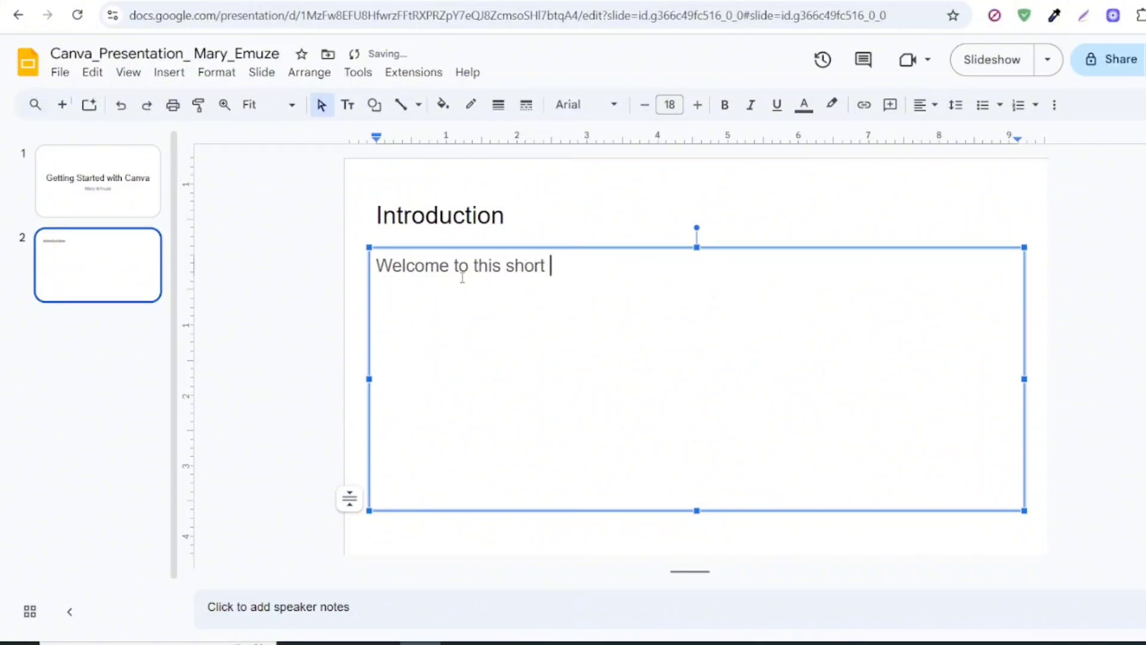
text(guide on )
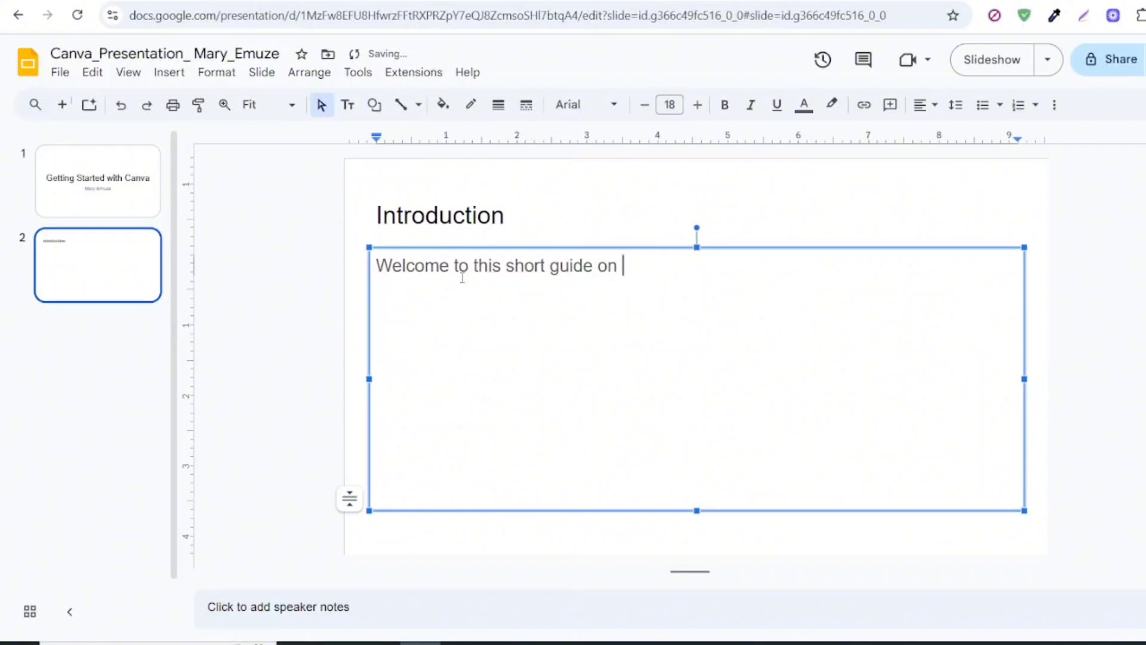
text(how to use )
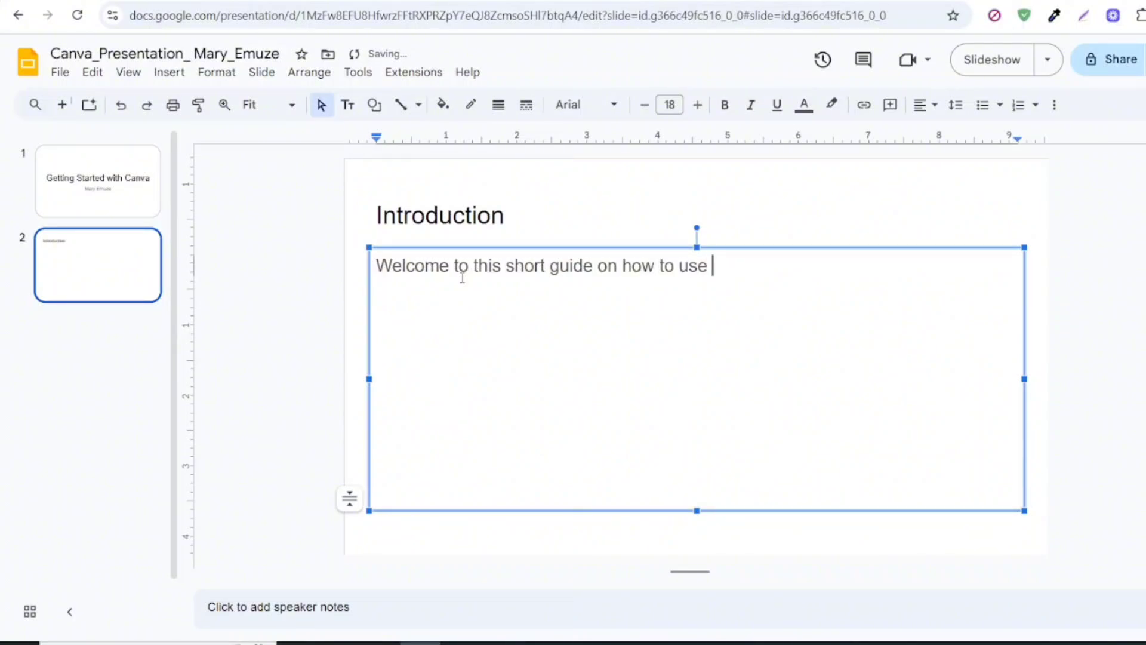
text(canva. I)
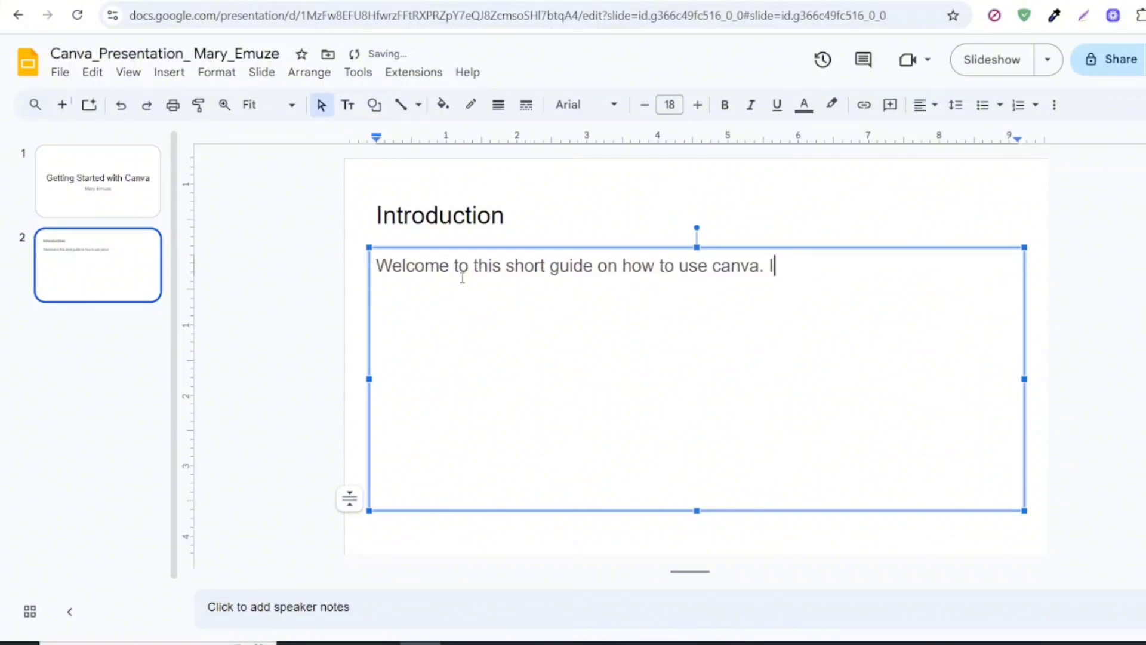
Complete the Introduction slide's body with the sentence "In this presentation you'll learn the basics of canva.".
text(n this prsent)
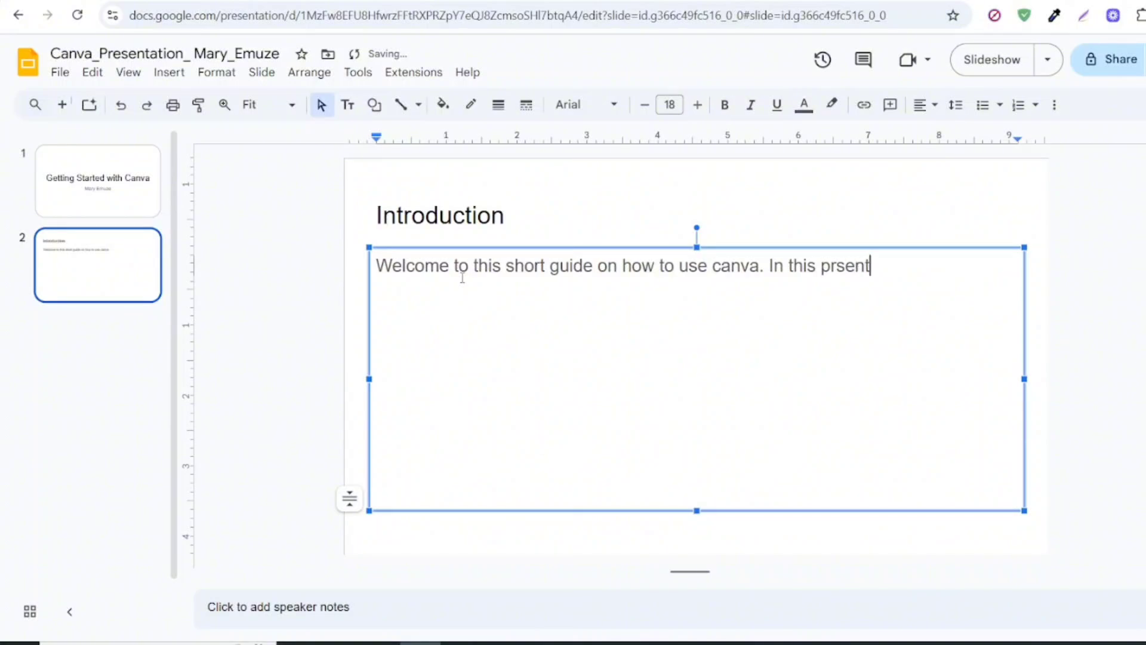
key(BackSpace)
key(BackSpace)
key(BackSpace)
key(BackSpace)
text(esentation yo)
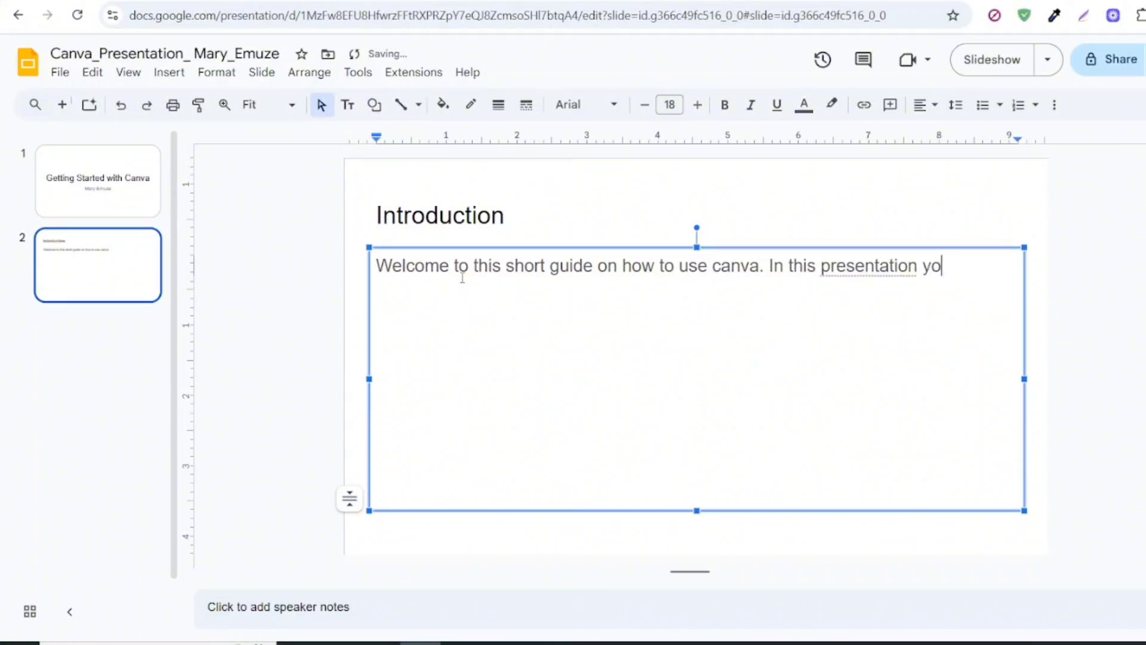
text(u'lll learn)
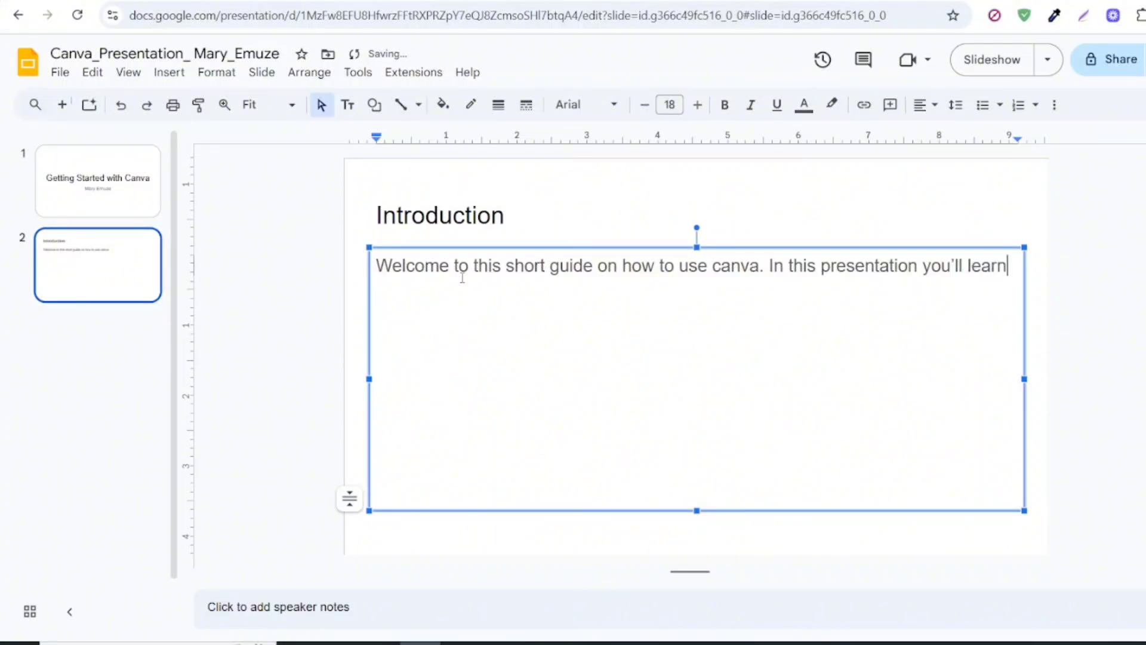
text( the basi)
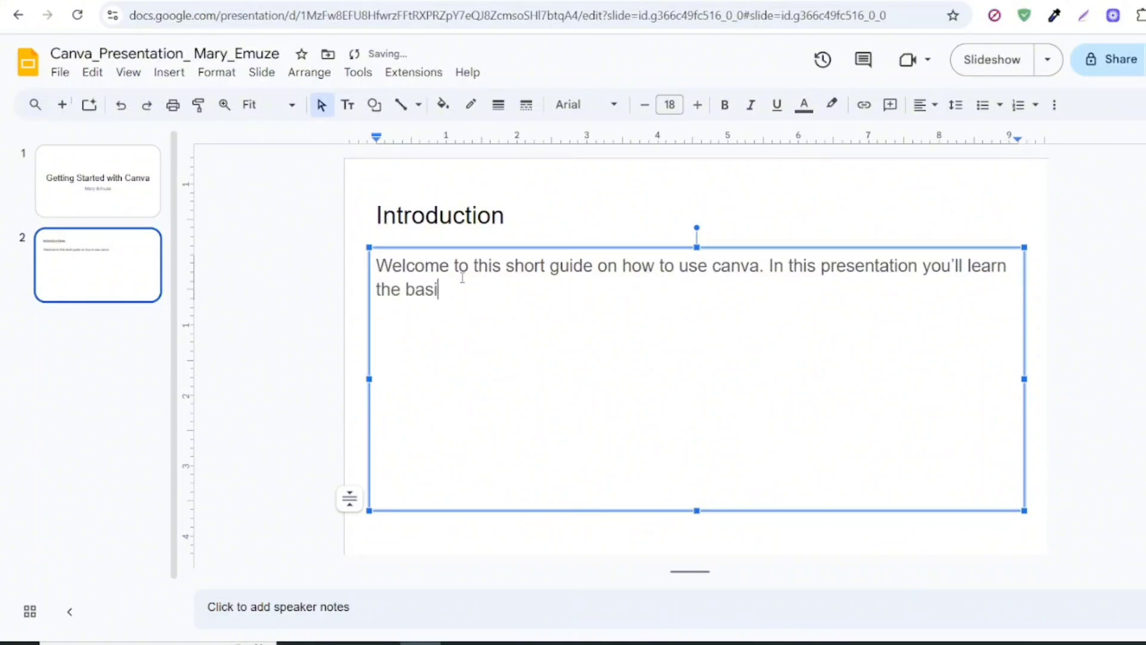
text(cs of canva.)
Format the "Introduction" title as bold Oswald at font size 26.
click(502, 216)
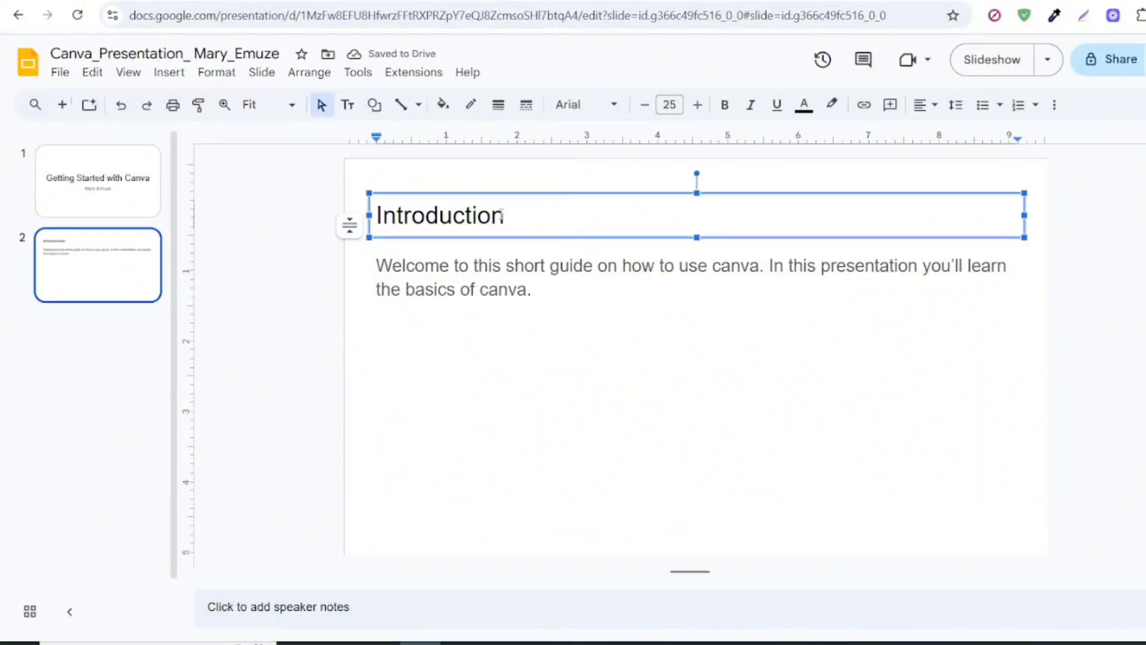
drag(508, 216, 378, 215)
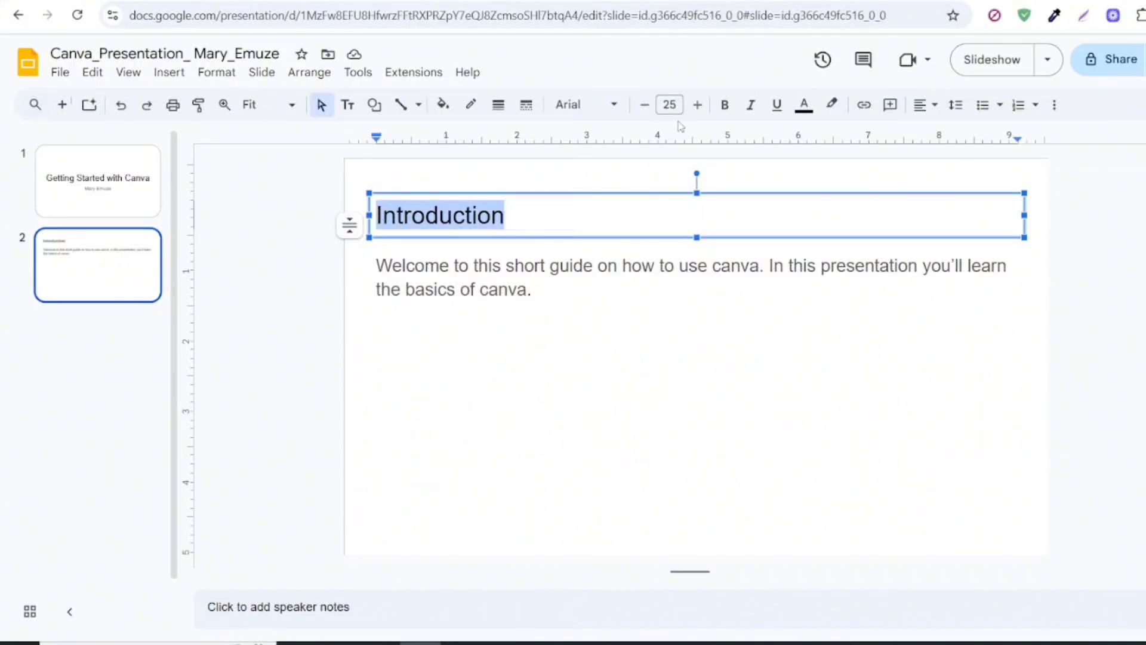
click(725, 107)
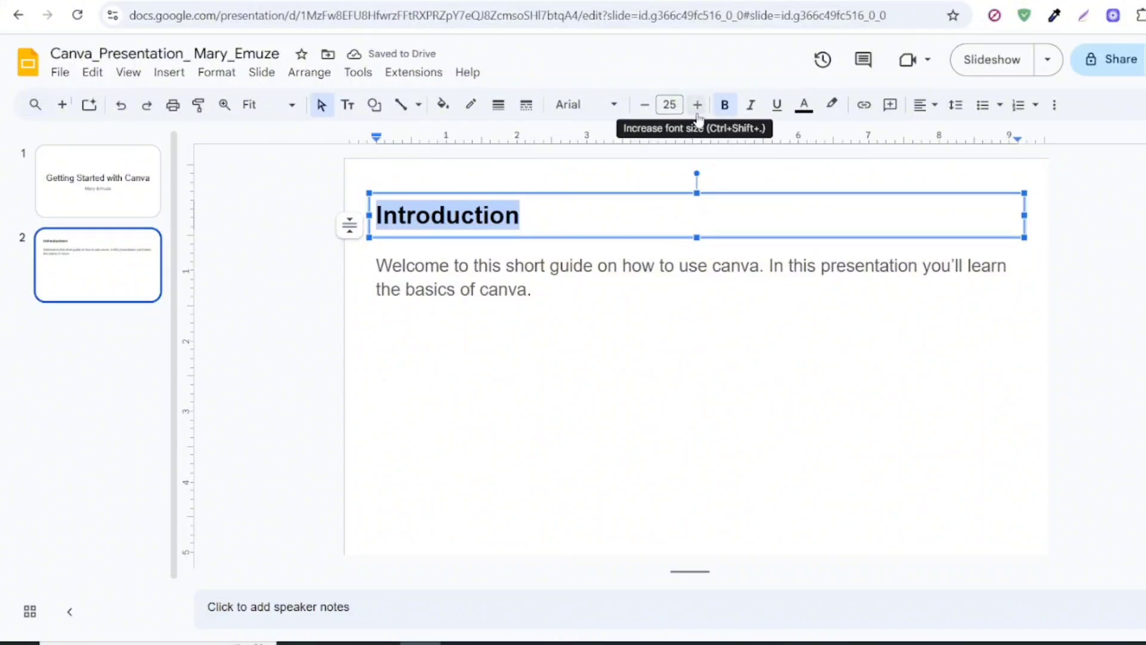
click(698, 106)
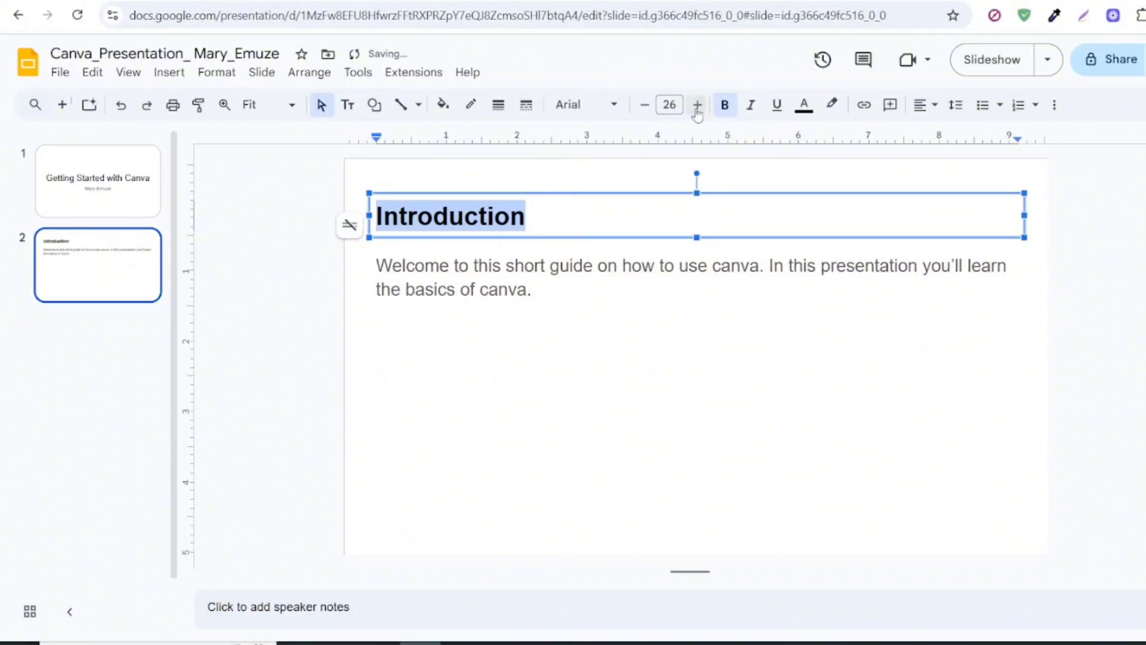
click(697, 106)
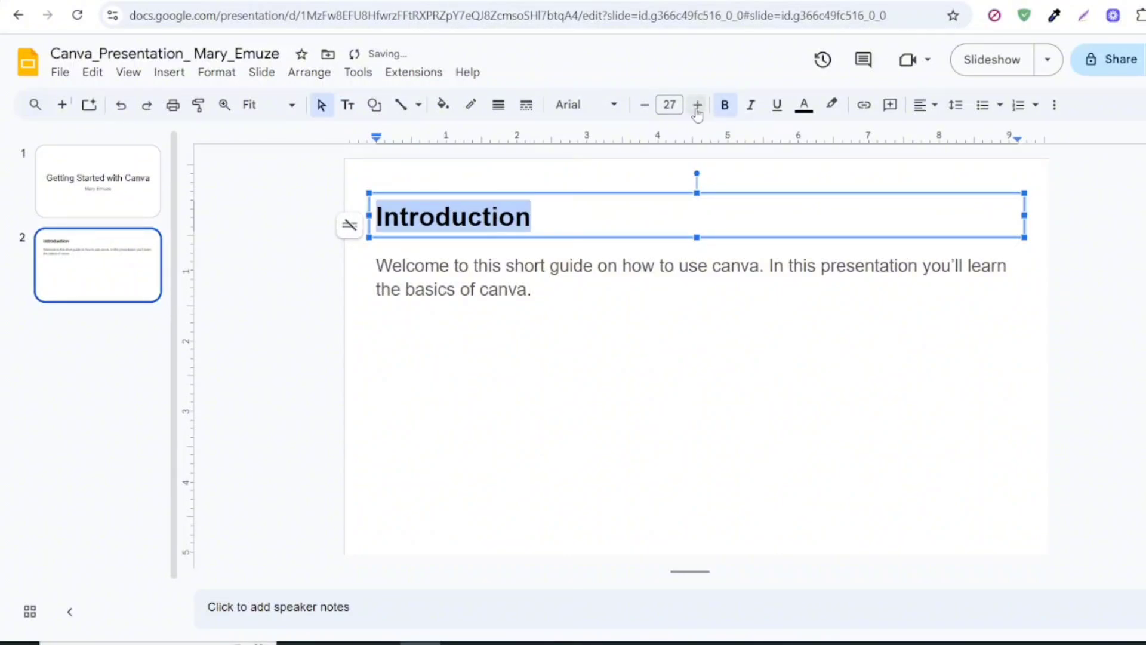
click(646, 108)
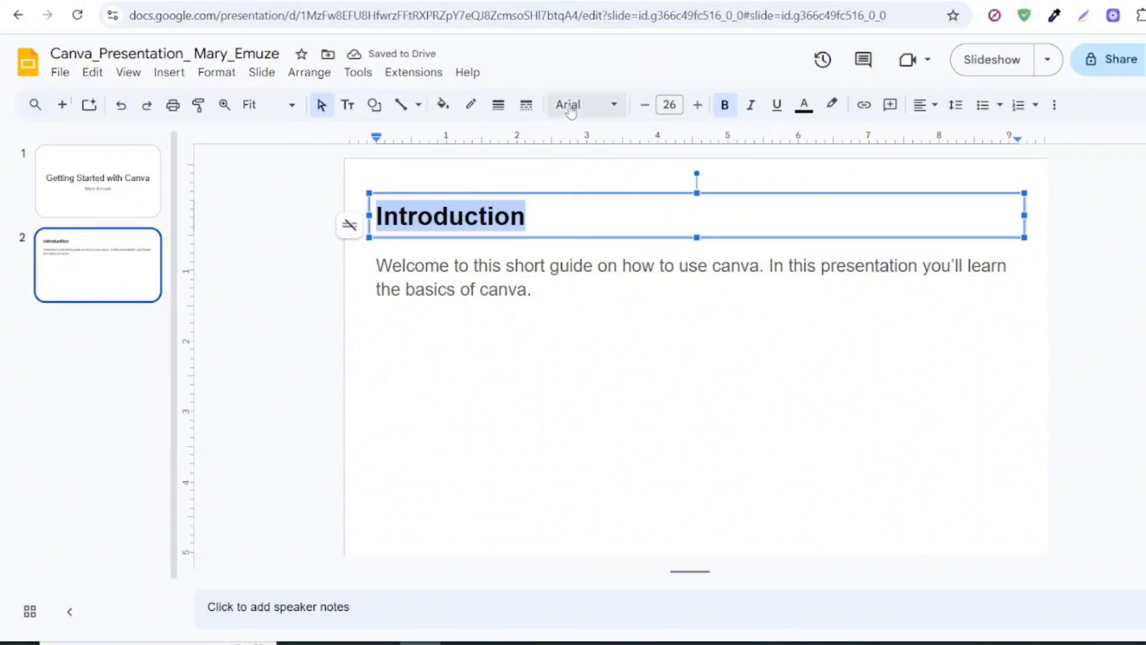
click(616, 108)
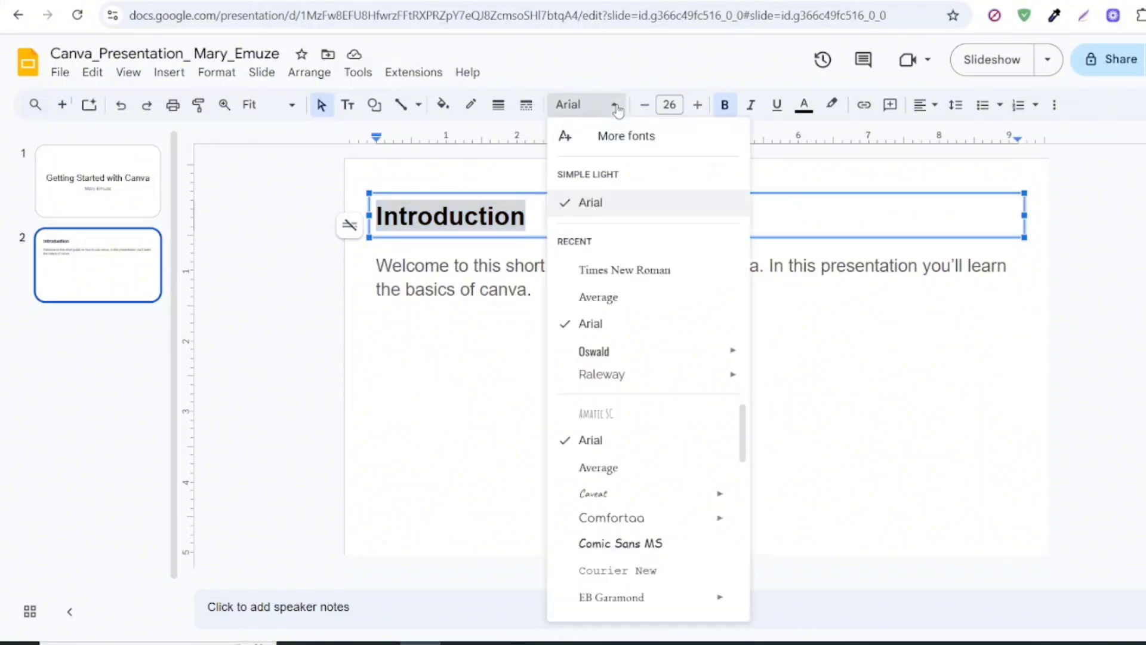
mouse_move(601, 357)
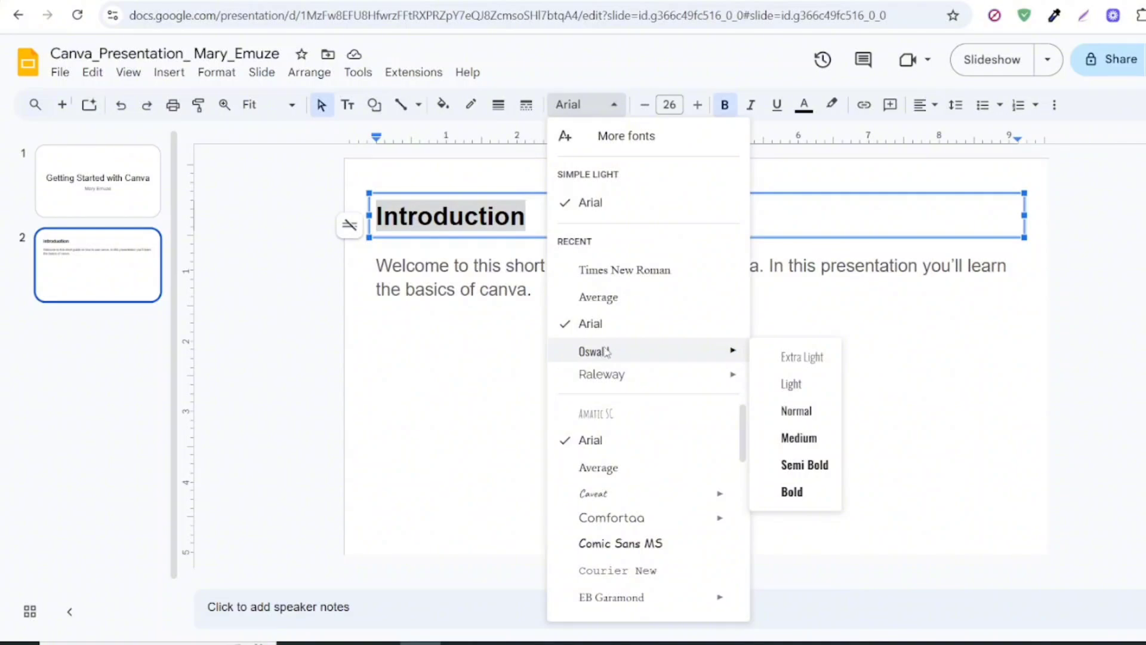
click(605, 352)
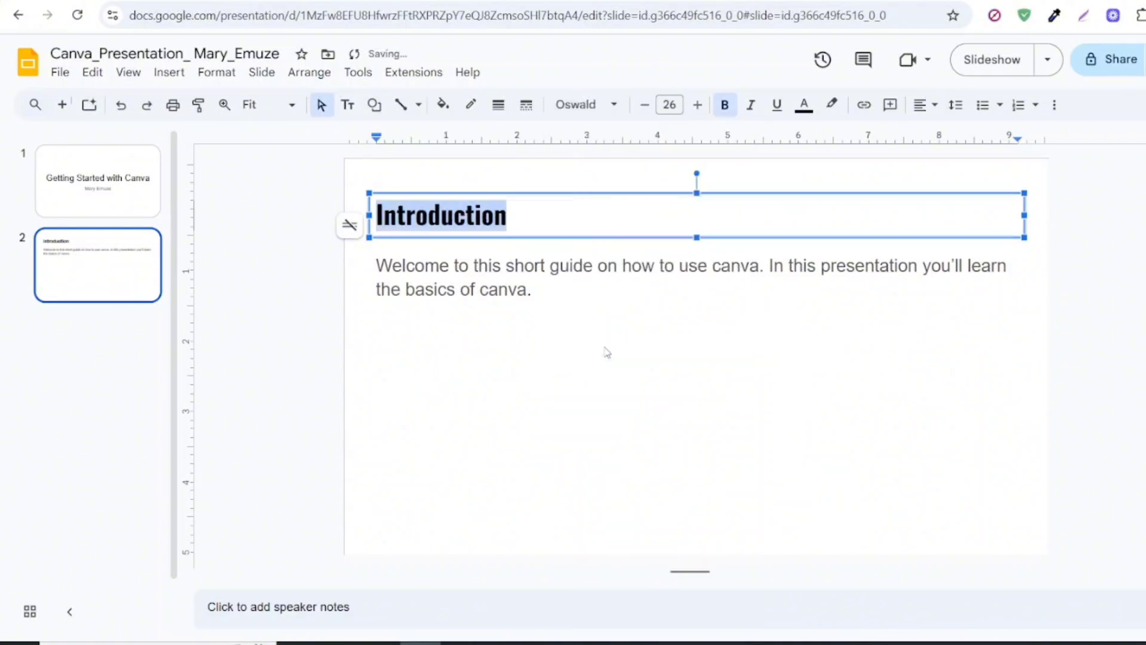
click(517, 293)
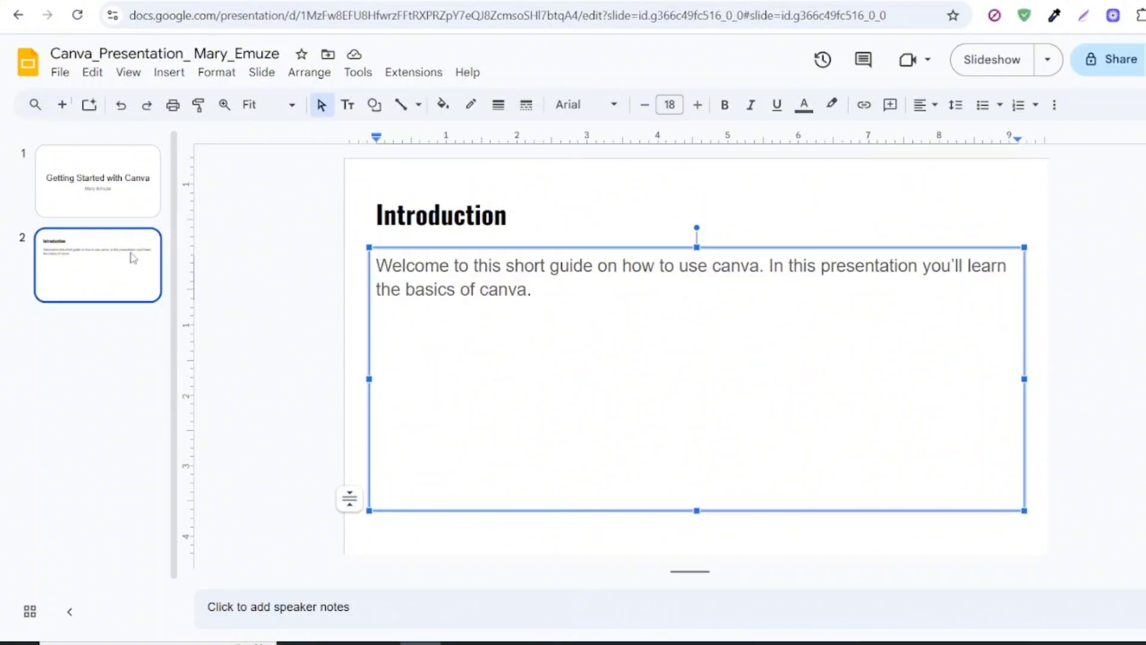
Add a third slide to the presentation and give it the title "What is Canva?".
click(62, 107)
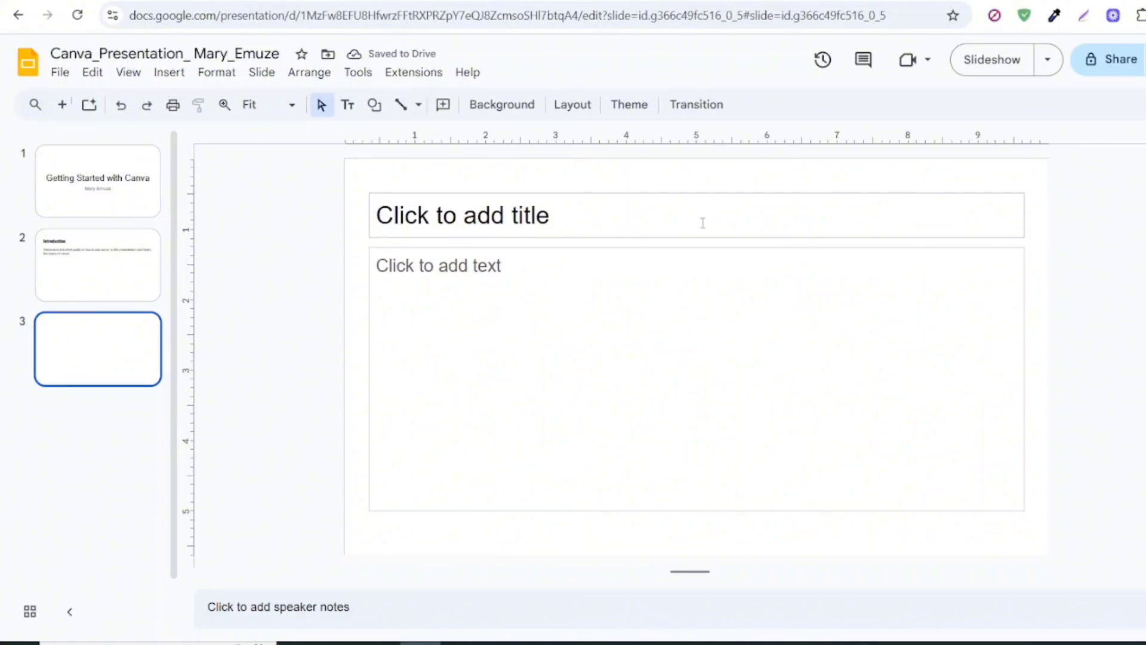
click(537, 218)
text(Wha)
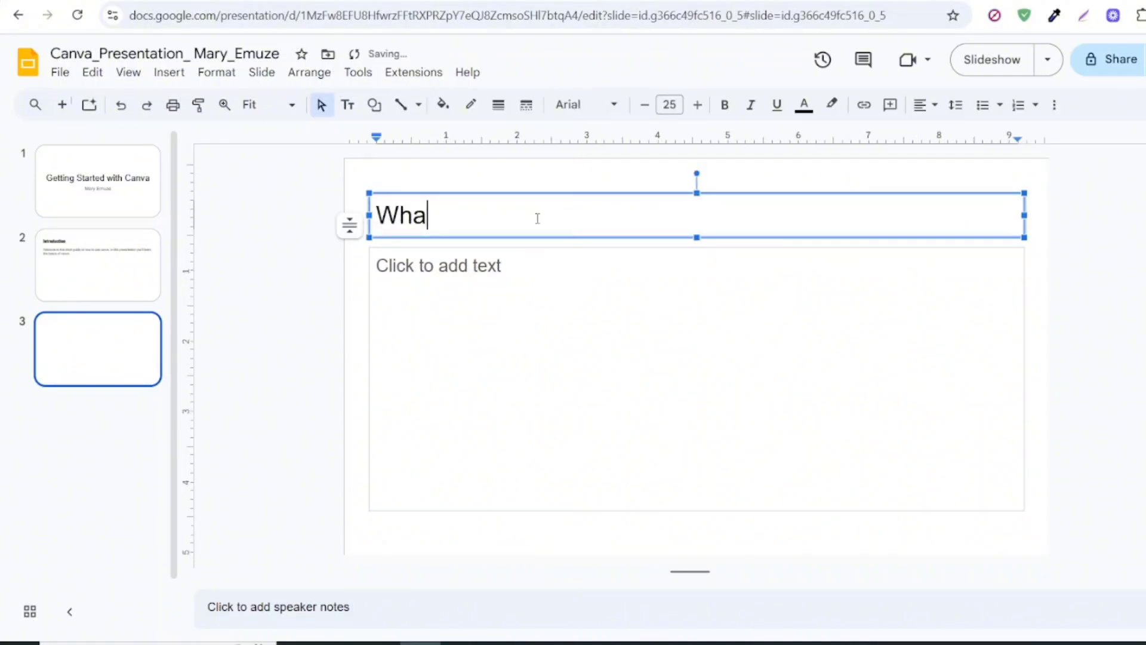
text(t is Can)
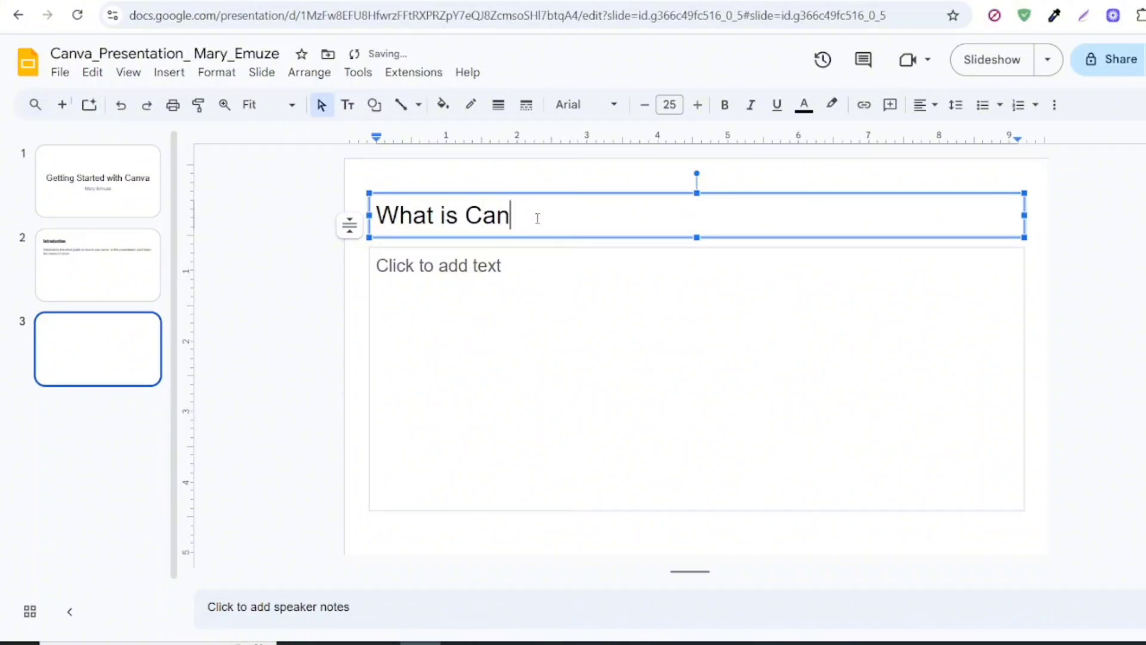
text(va?)
Start a round-bullet list in the third slide's body with the item "Canva is a free graphic design tool".
click(489, 263)
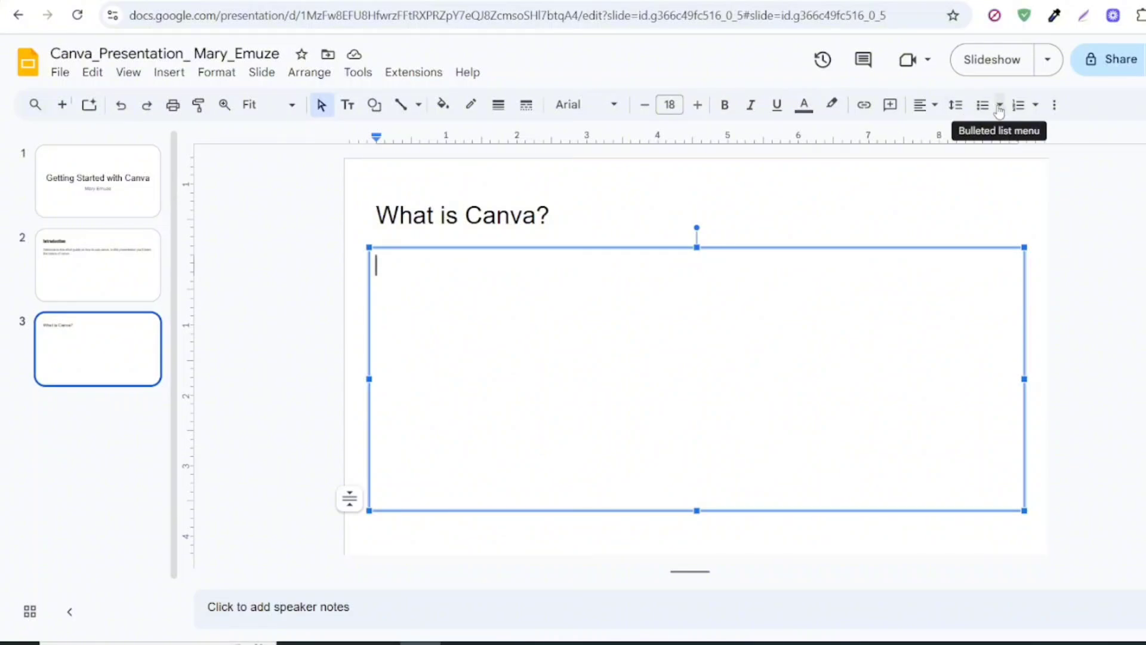
click(1000, 107)
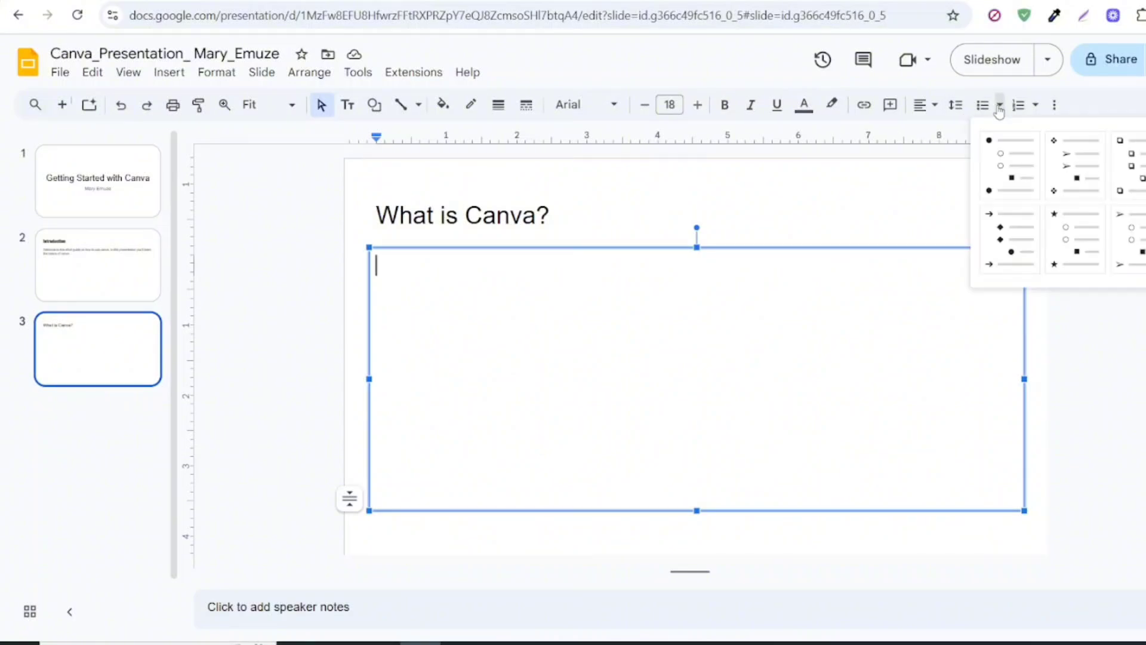
click(1003, 153)
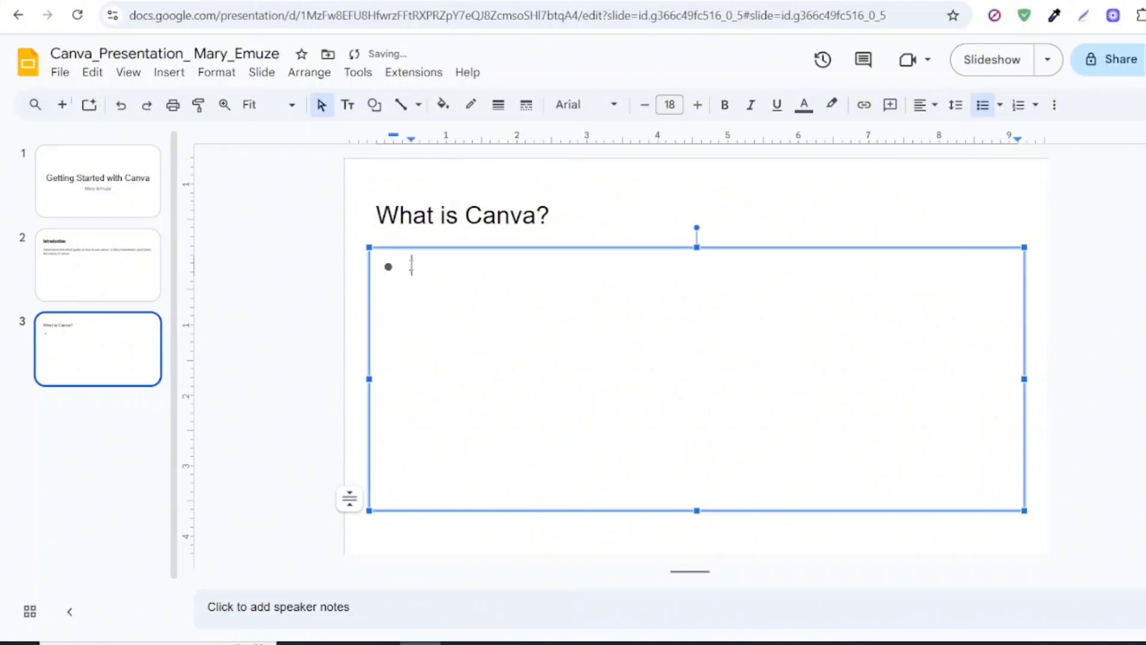
text(Canva is a free)
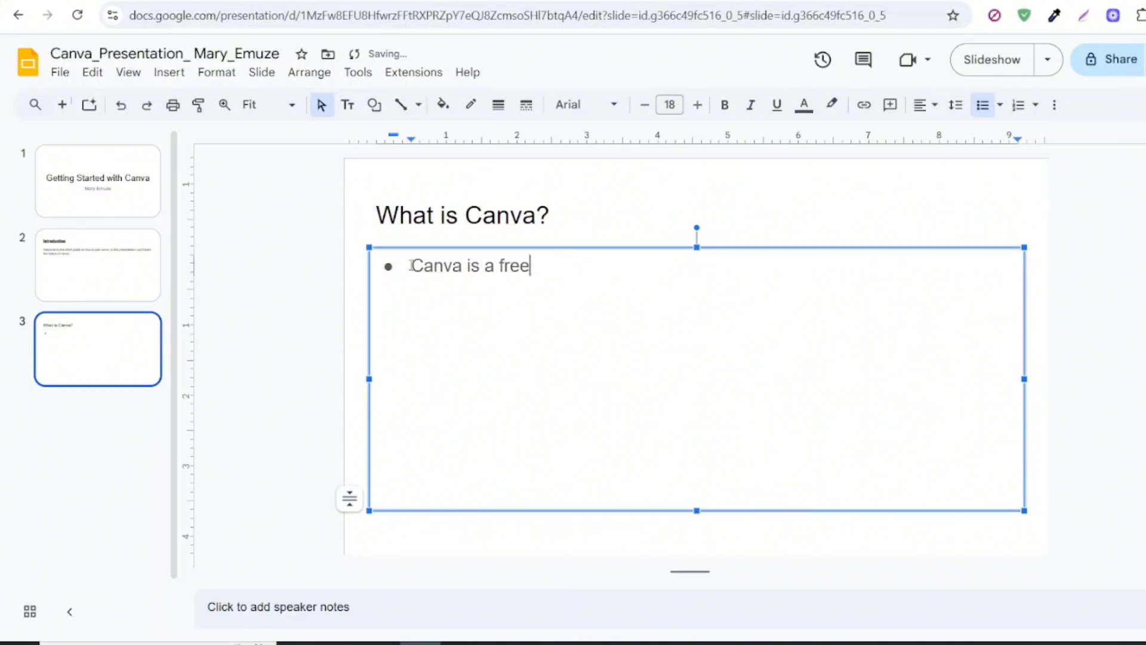
text( graphic )
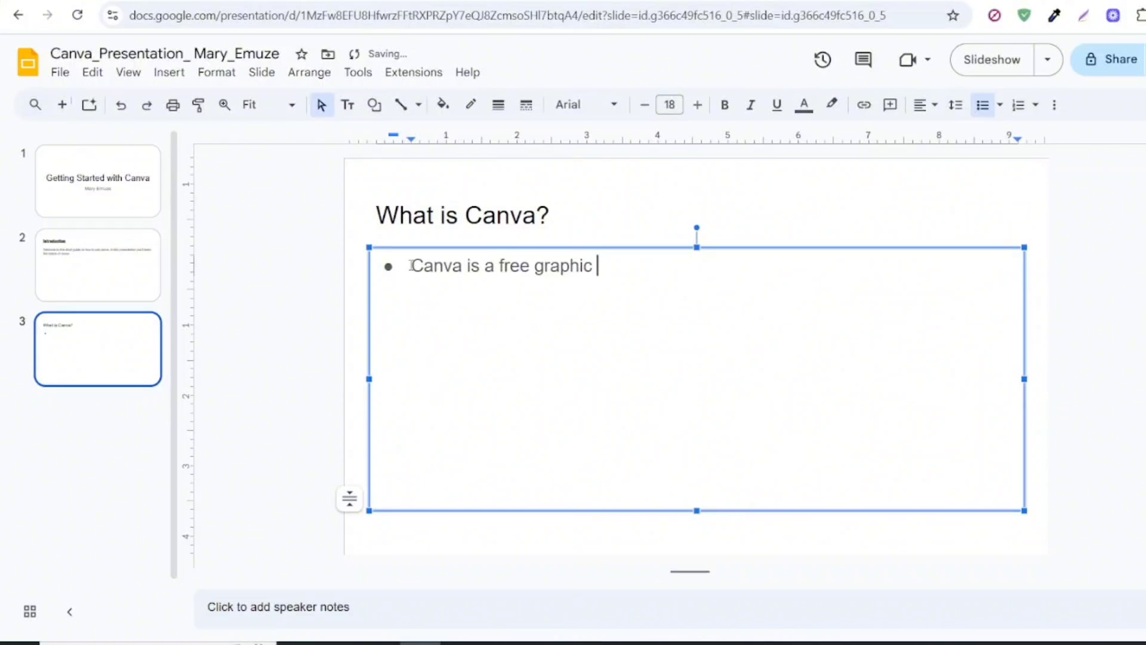
text(design tool)
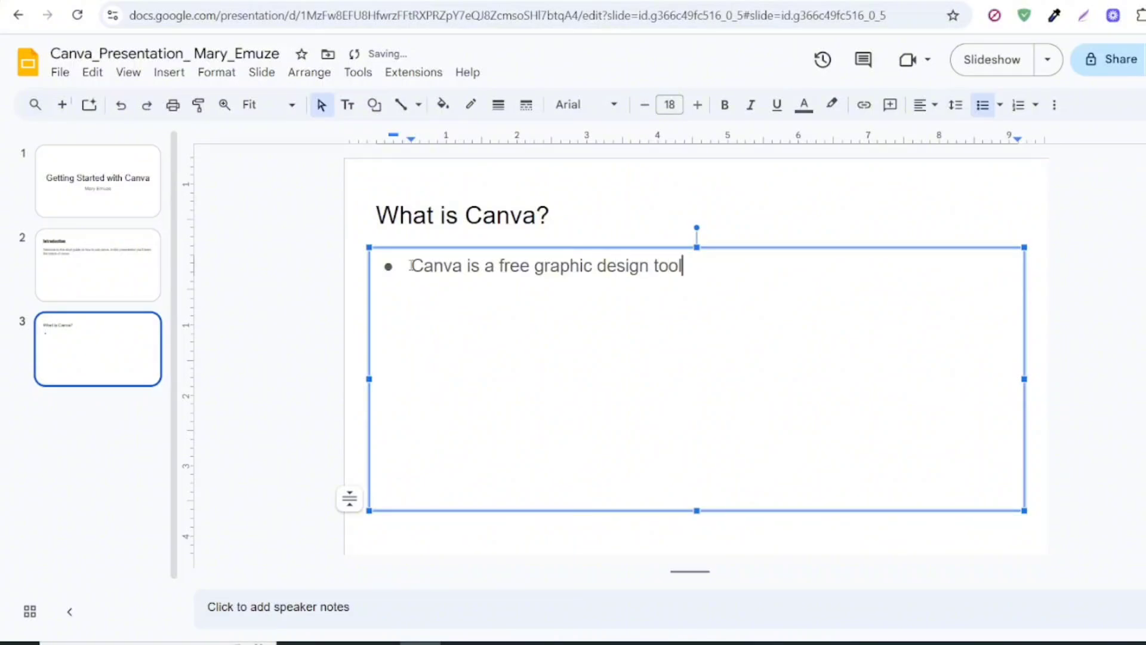
Add the second bullet "Available on web and mobile apps" to the "What is Canva?" slide and end the bulleted list after it.
key(Return)
text(Availabl)
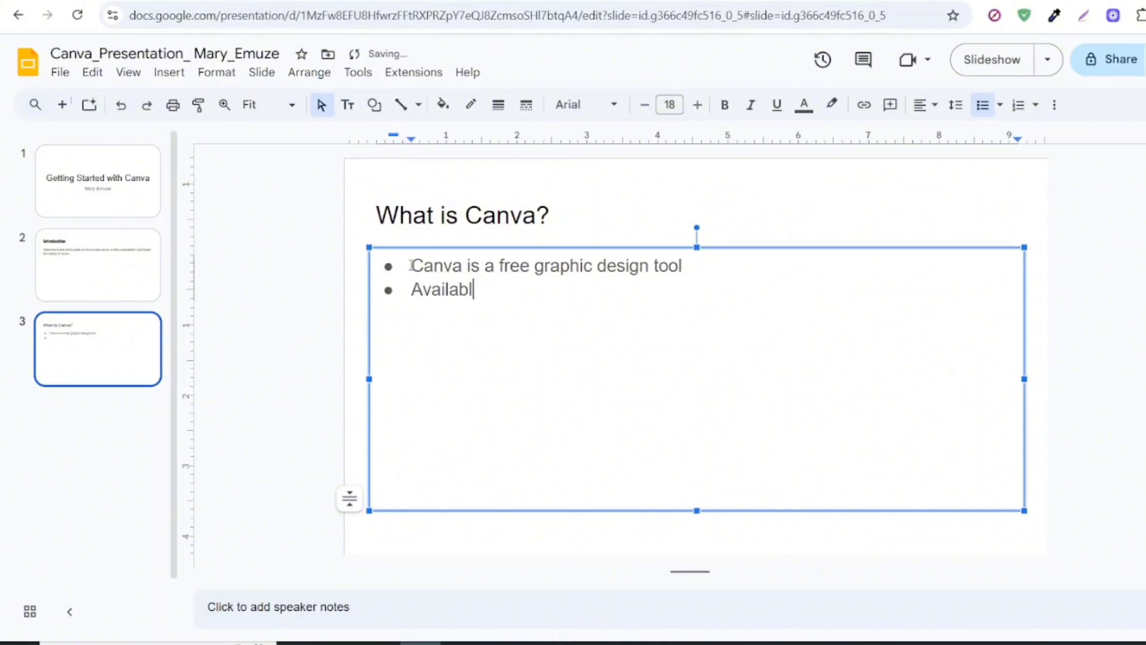
text(e on web a)
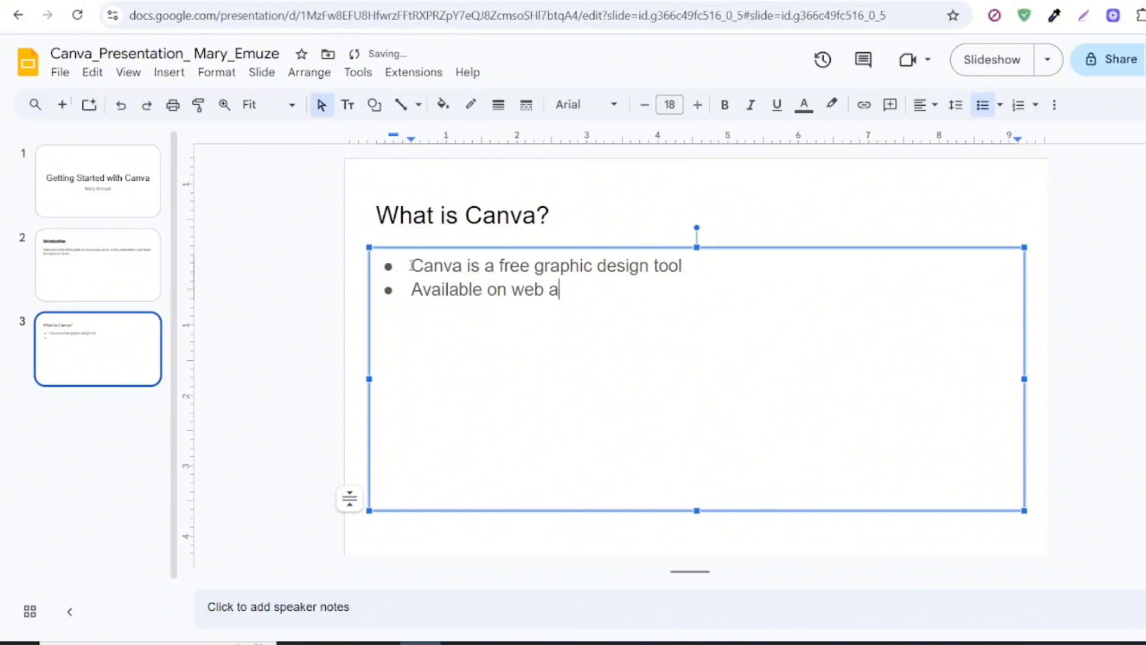
text(nd moobi)
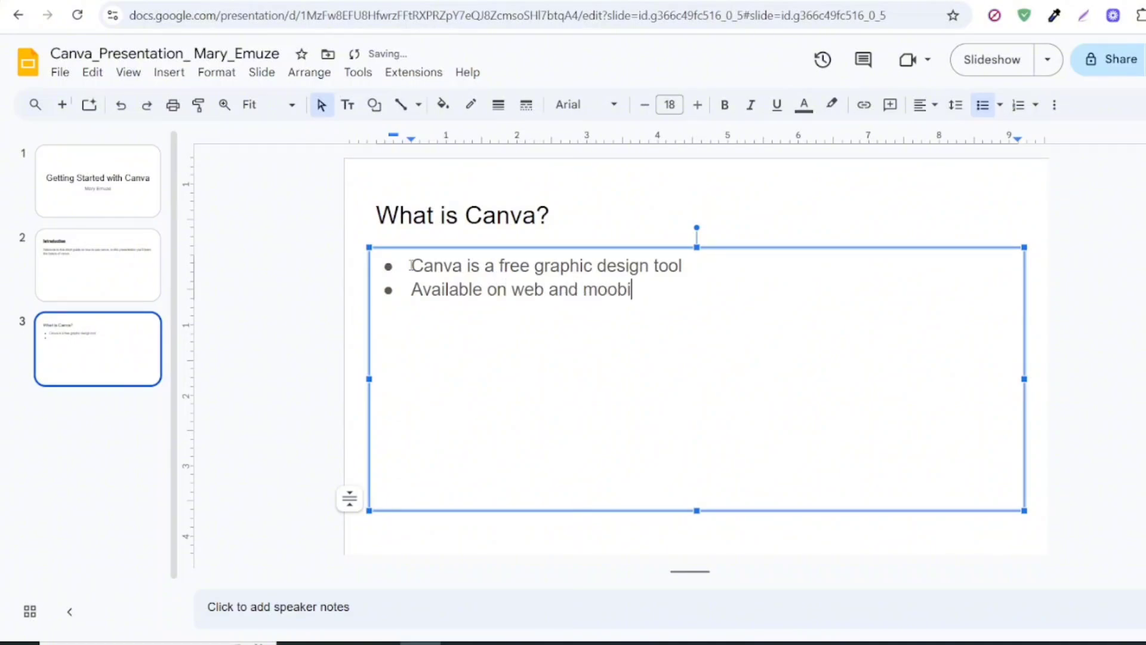
text(le apps)
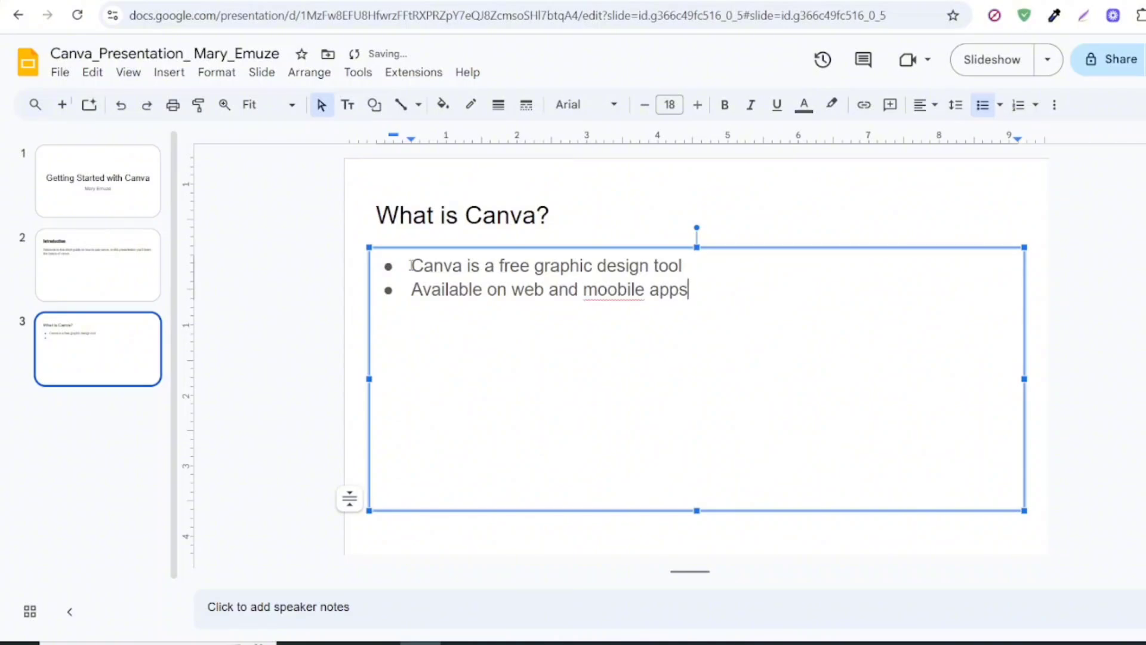
key(Return)
click(616, 291)
key(BackSpace)
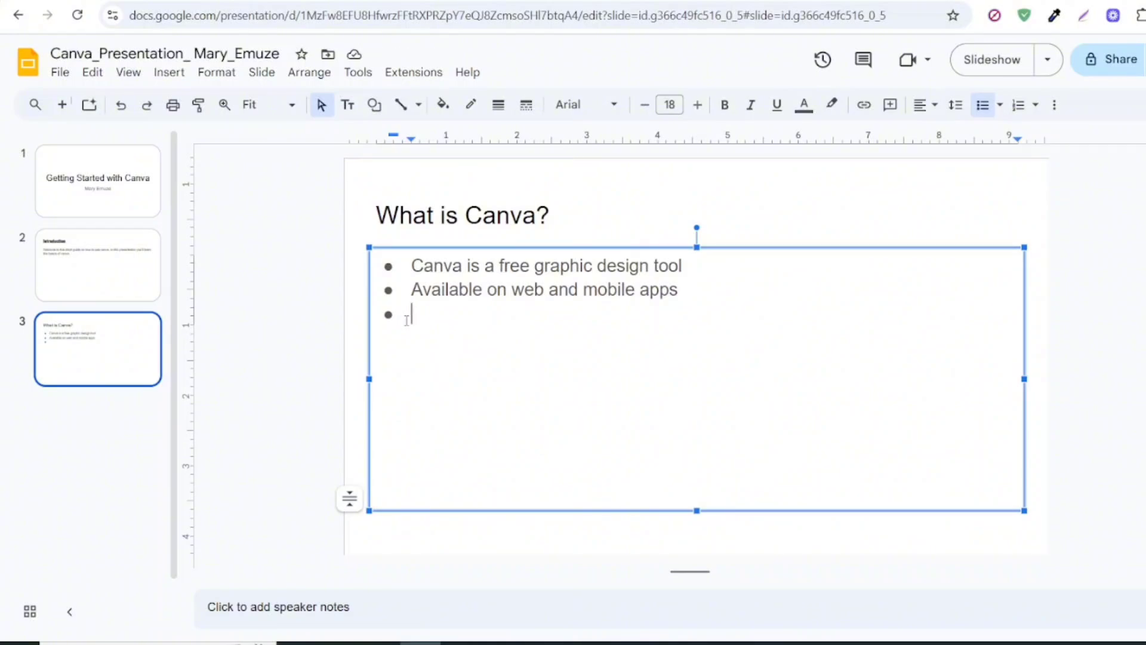
key(BackSpace)
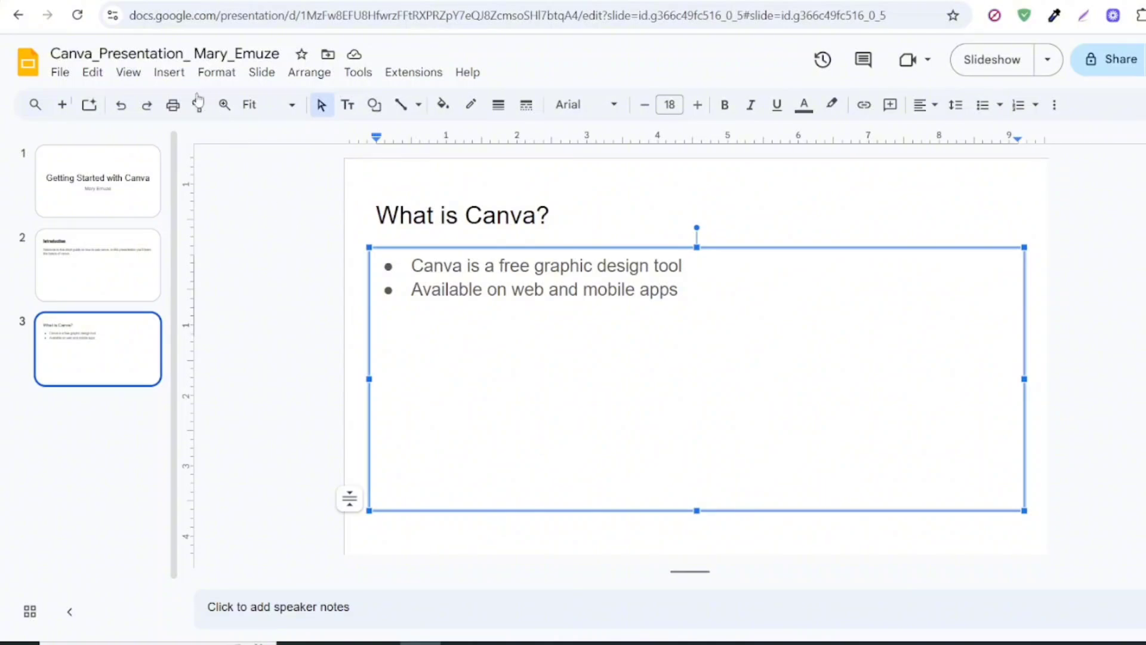
Generate square AI images for the slide from the prompt "A canva logo".
click(169, 72)
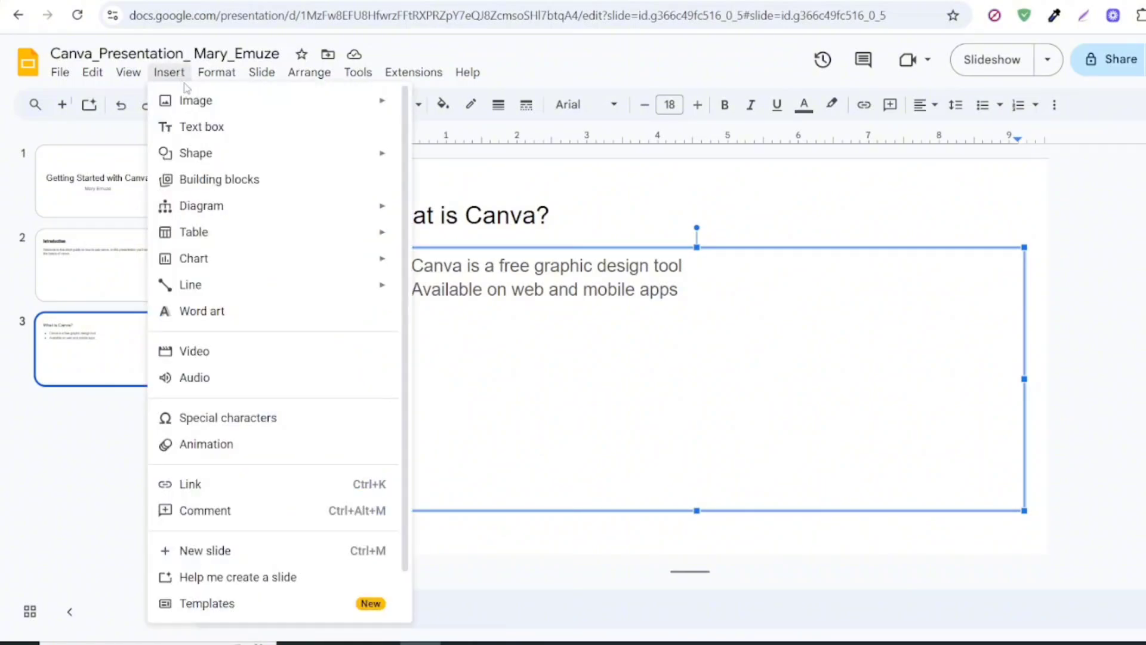
mouse_move(201, 103)
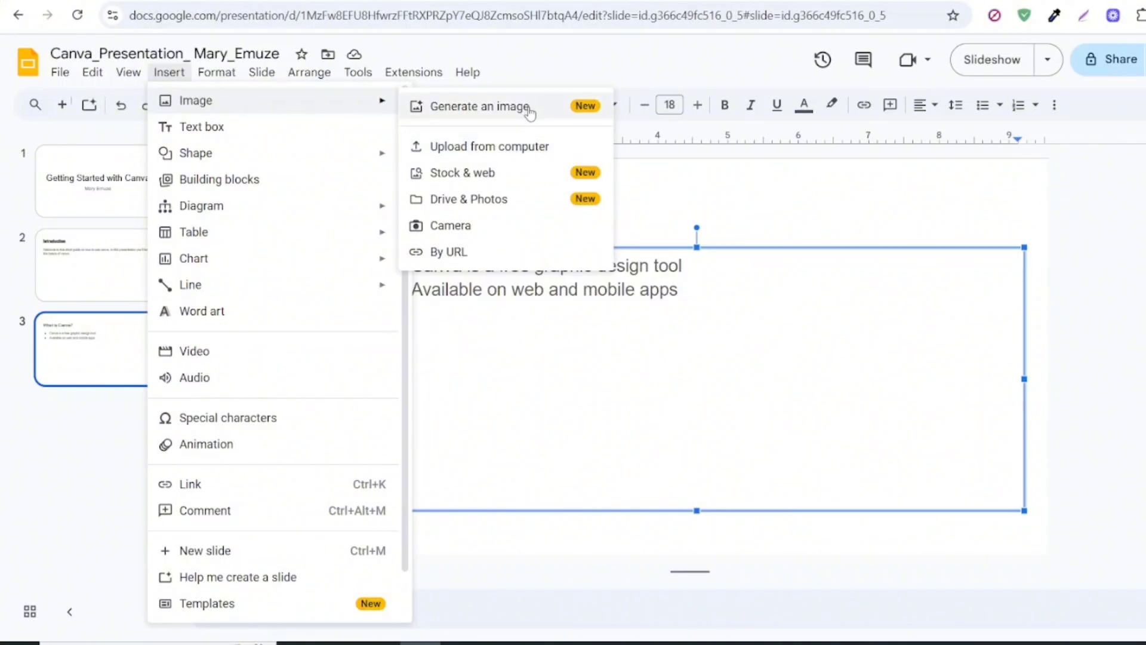
key(Escape)
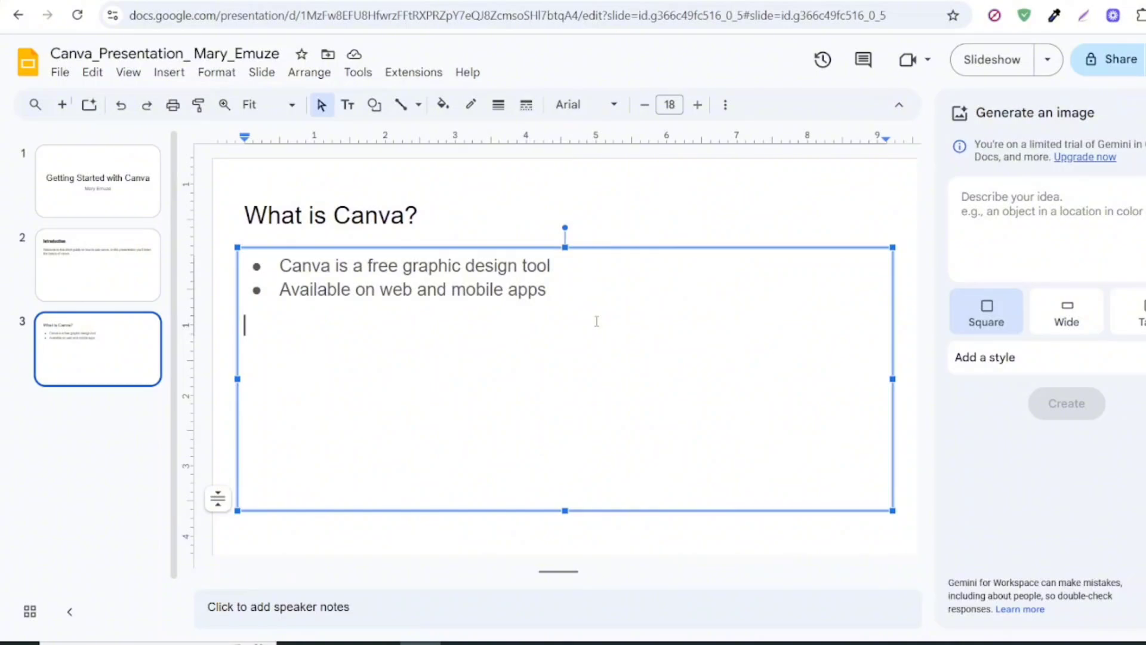
click(1032, 205)
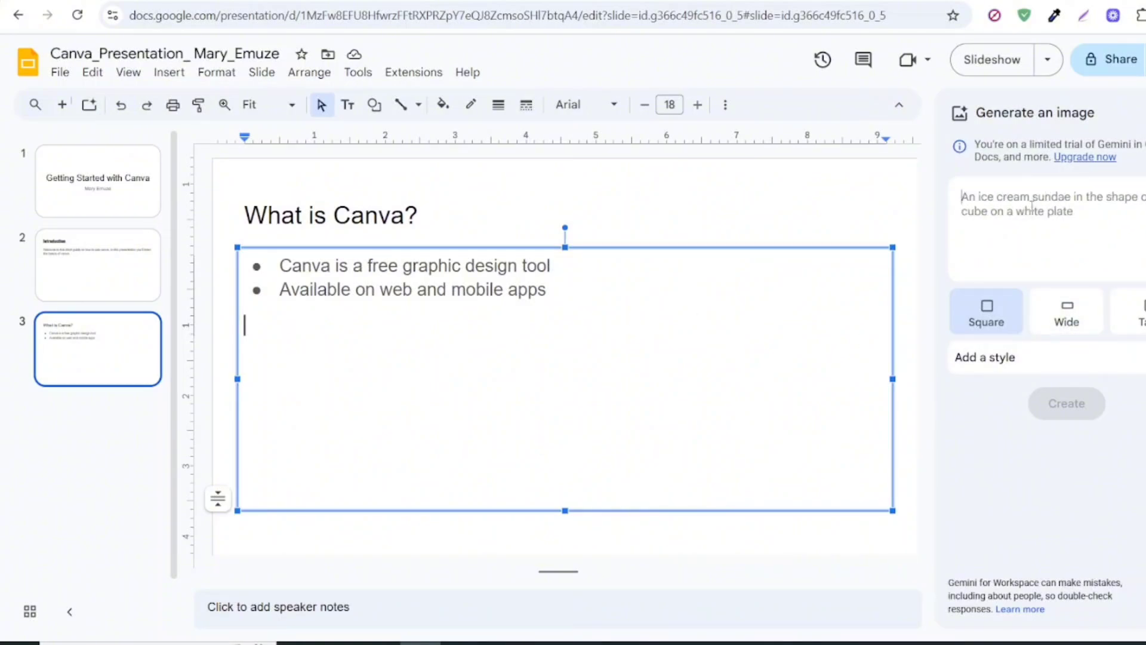
text(A c)
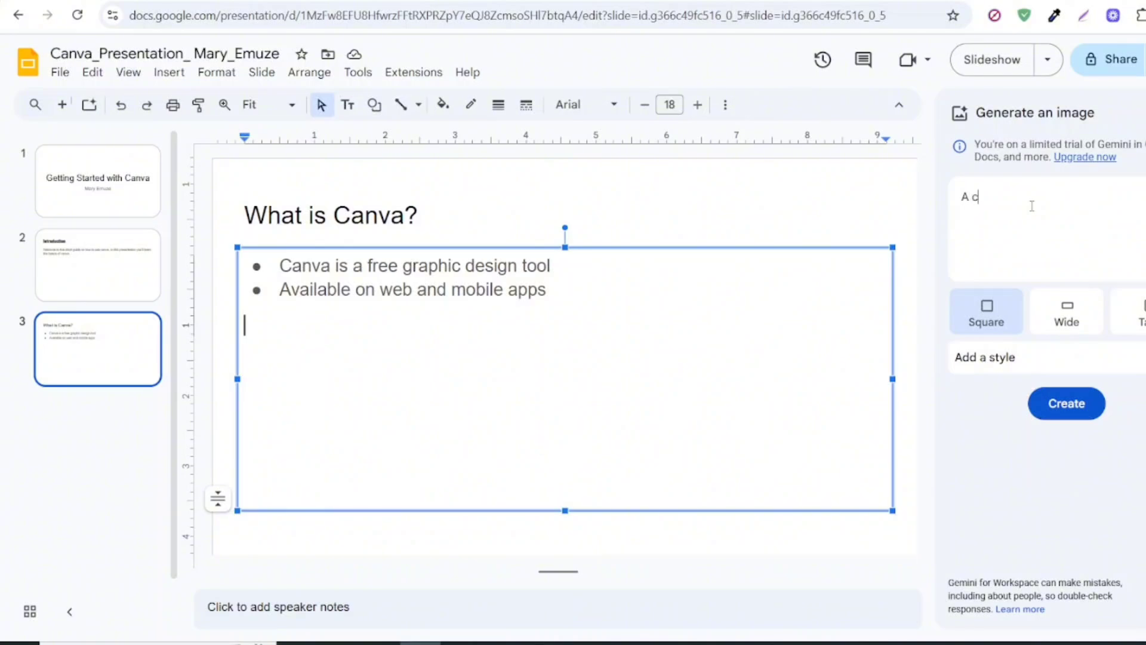
text(anva logo)
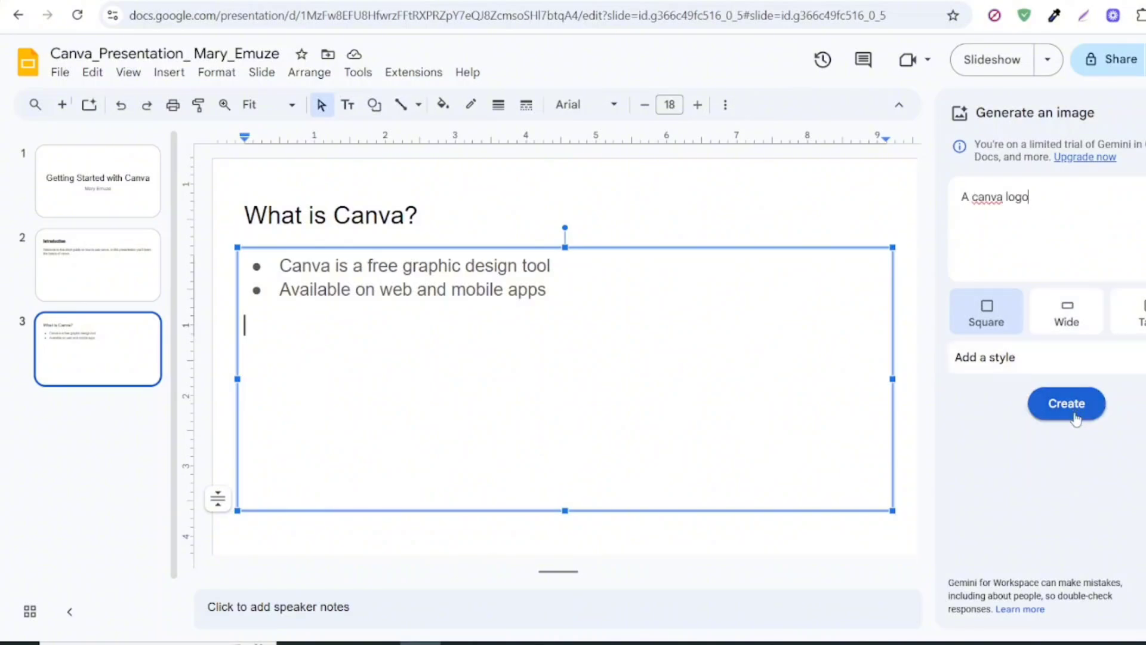
click(1065, 410)
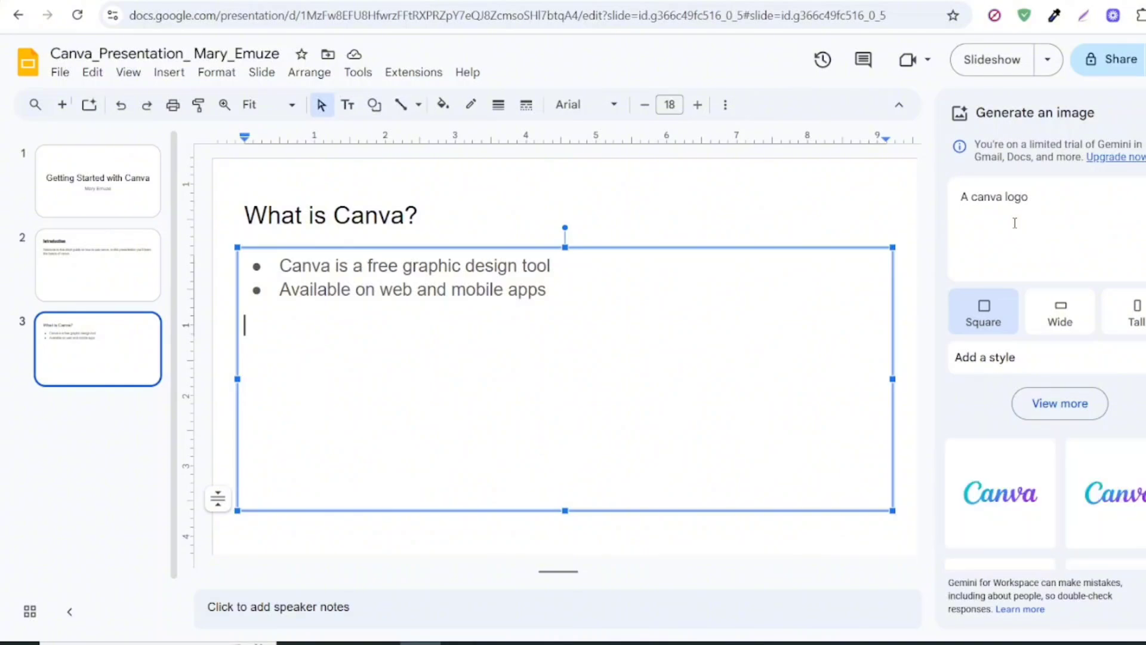
Preview the first generated Canva logo and insert it into the "What is Canva?" slide.
mouse_move(1000, 498)
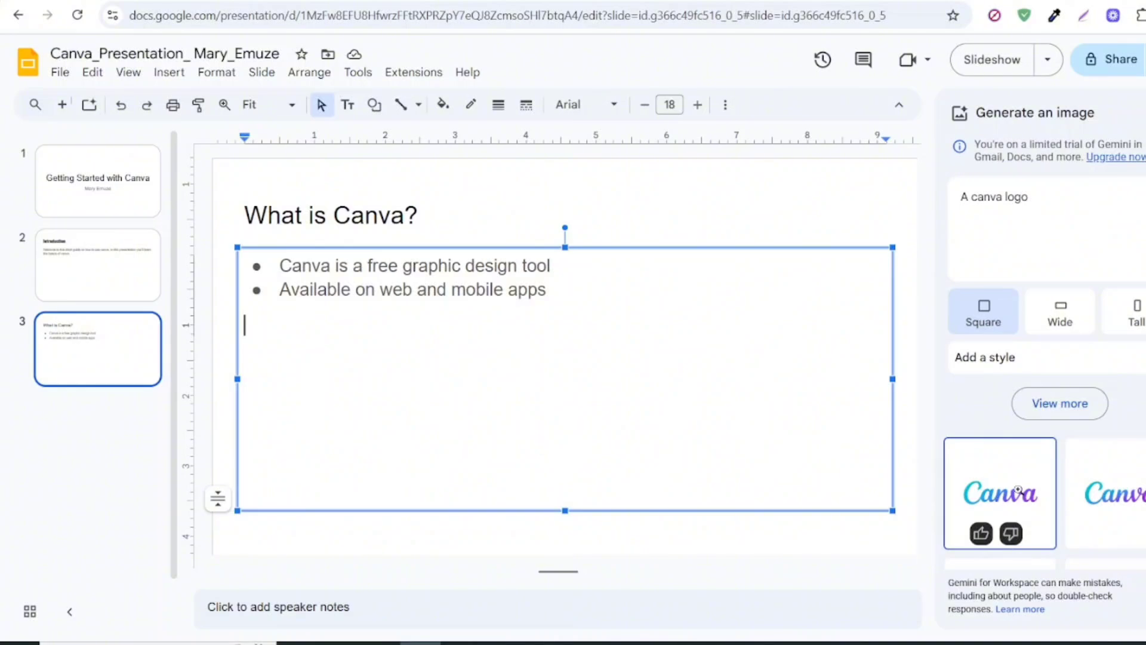
click(1018, 488)
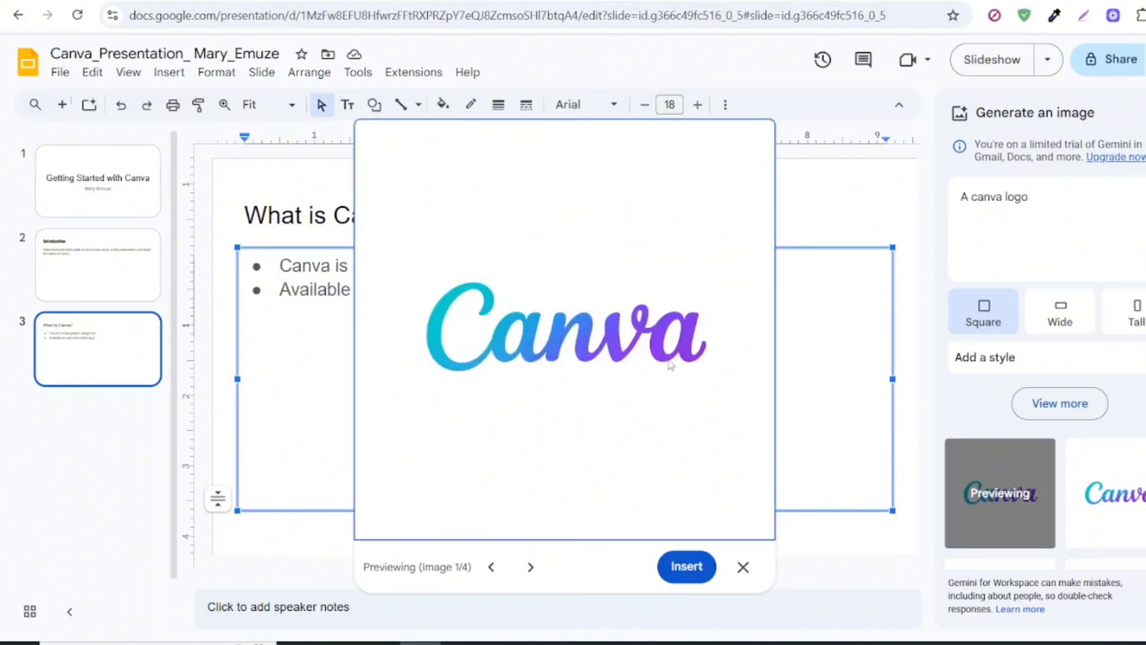
click(684, 568)
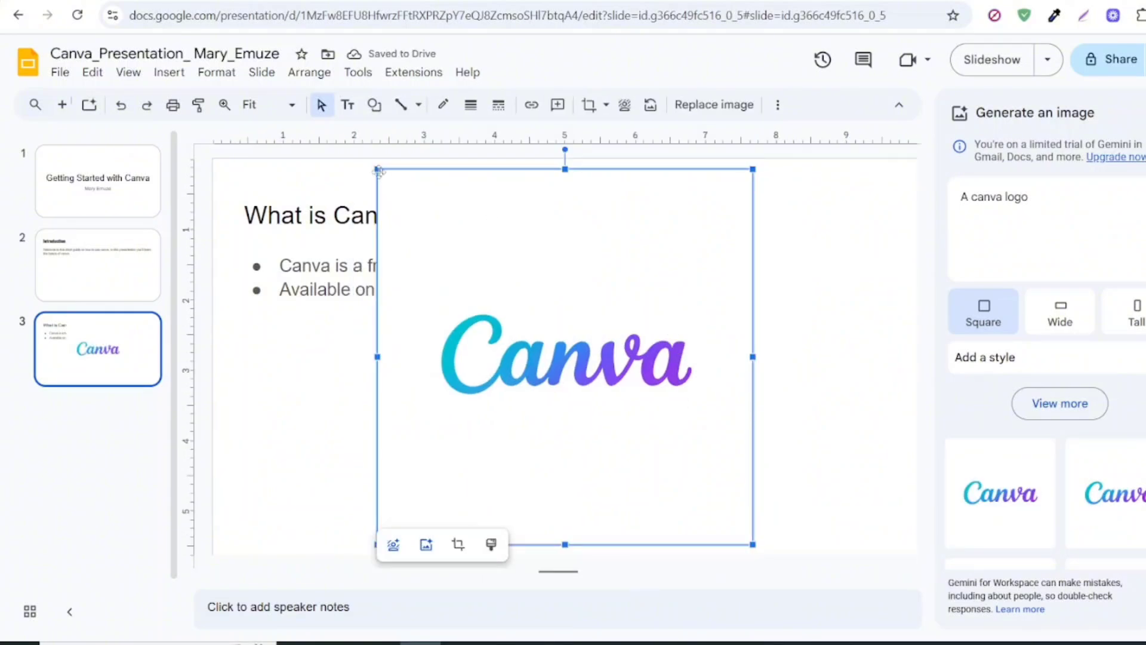
Shrink the Canva logo image and place it in the slide's empty area to the right of the bullet text.
drag(377, 168, 471, 263)
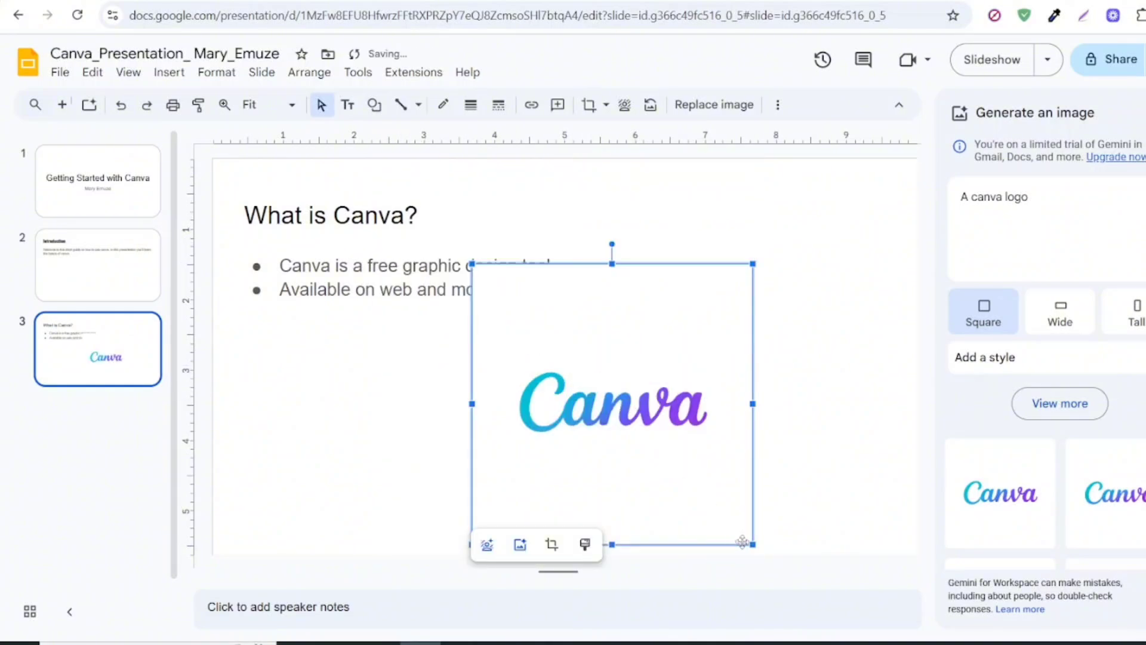
drag(749, 543, 732, 467)
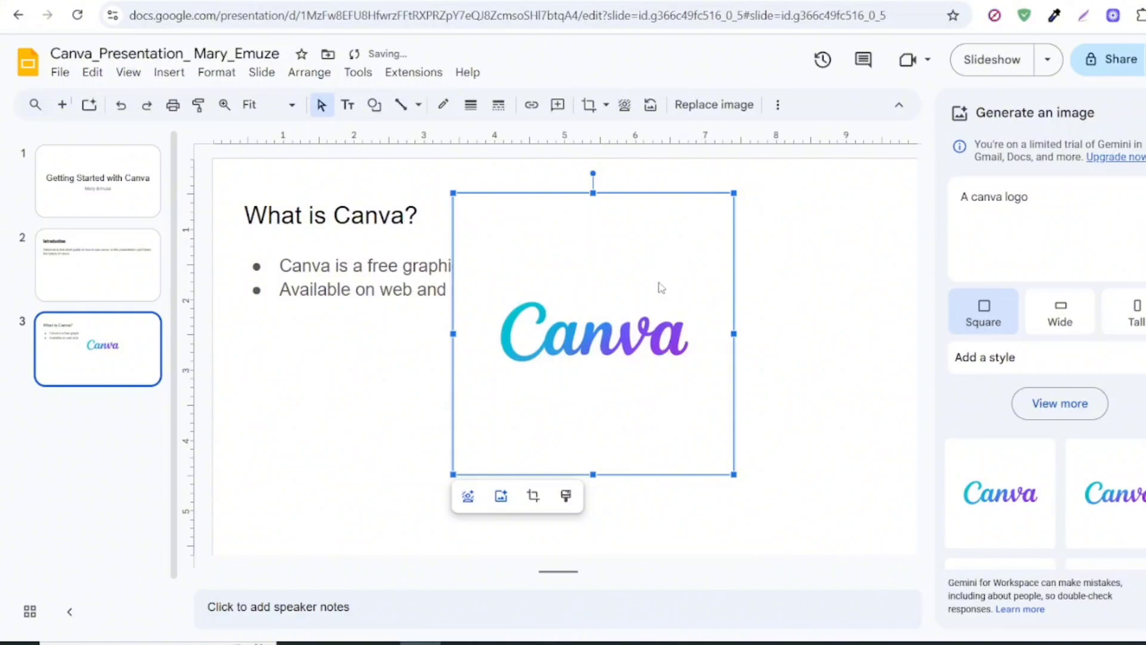
drag(659, 281, 799, 317)
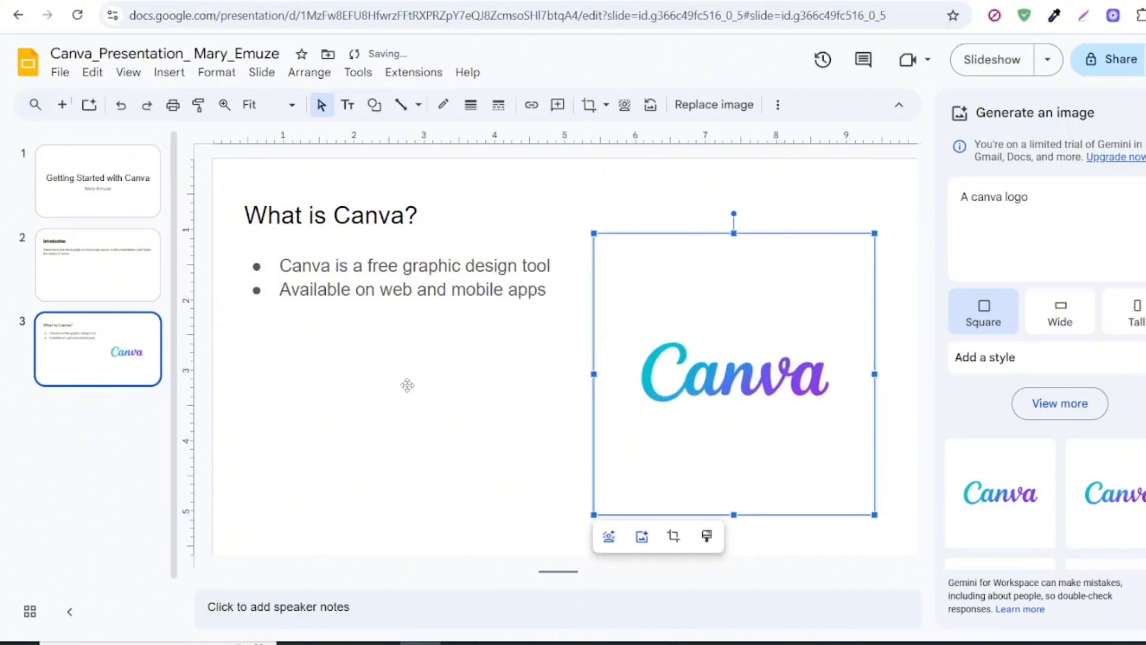
click(407, 385)
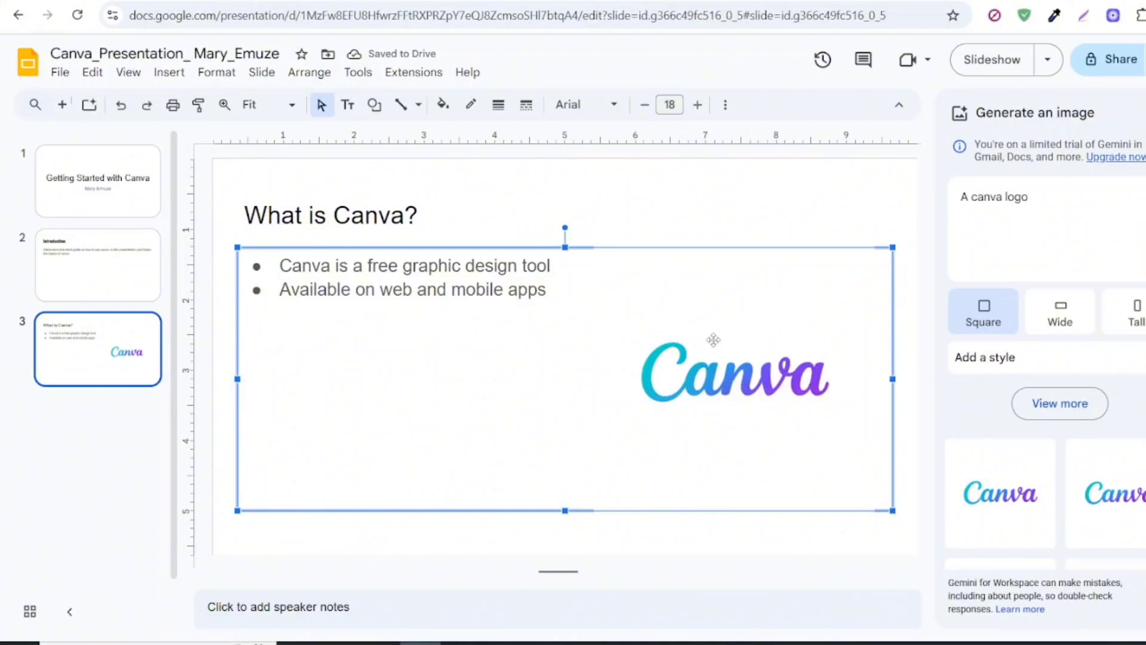
click(810, 384)
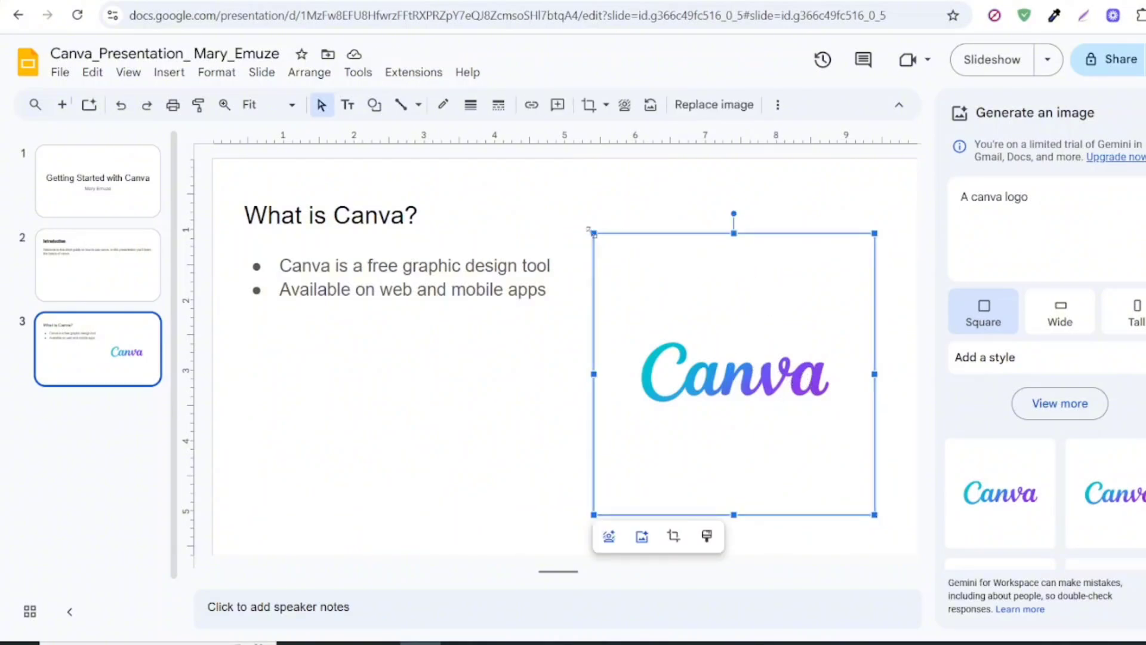
drag(591, 231, 625, 266)
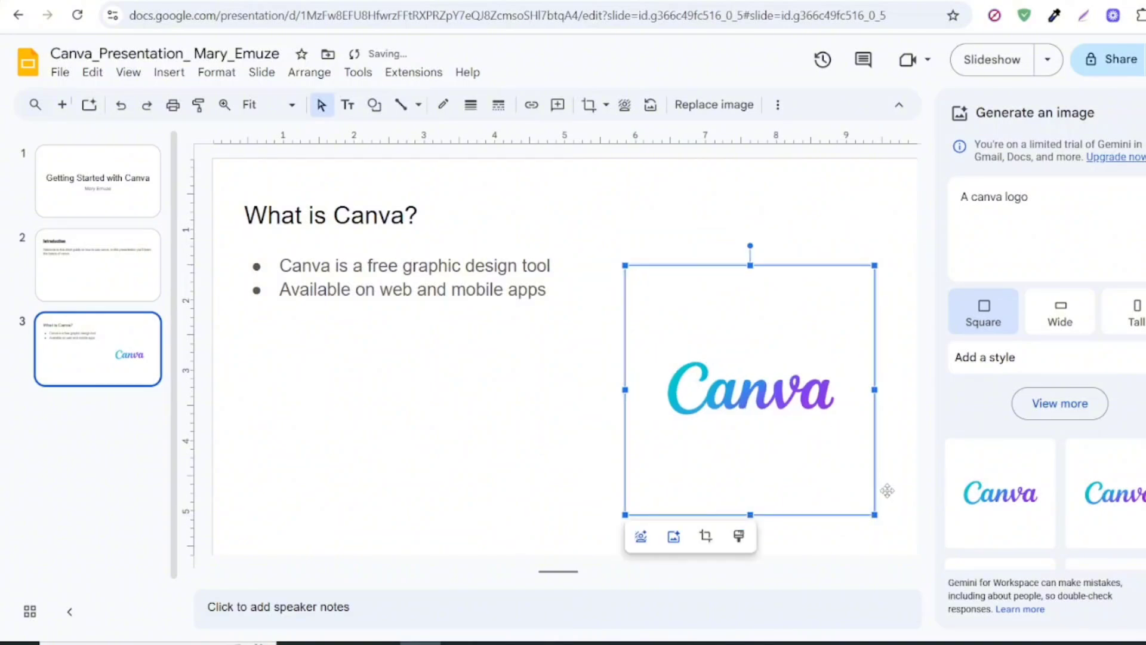
drag(875, 514, 857, 447)
drag(801, 359, 846, 343)
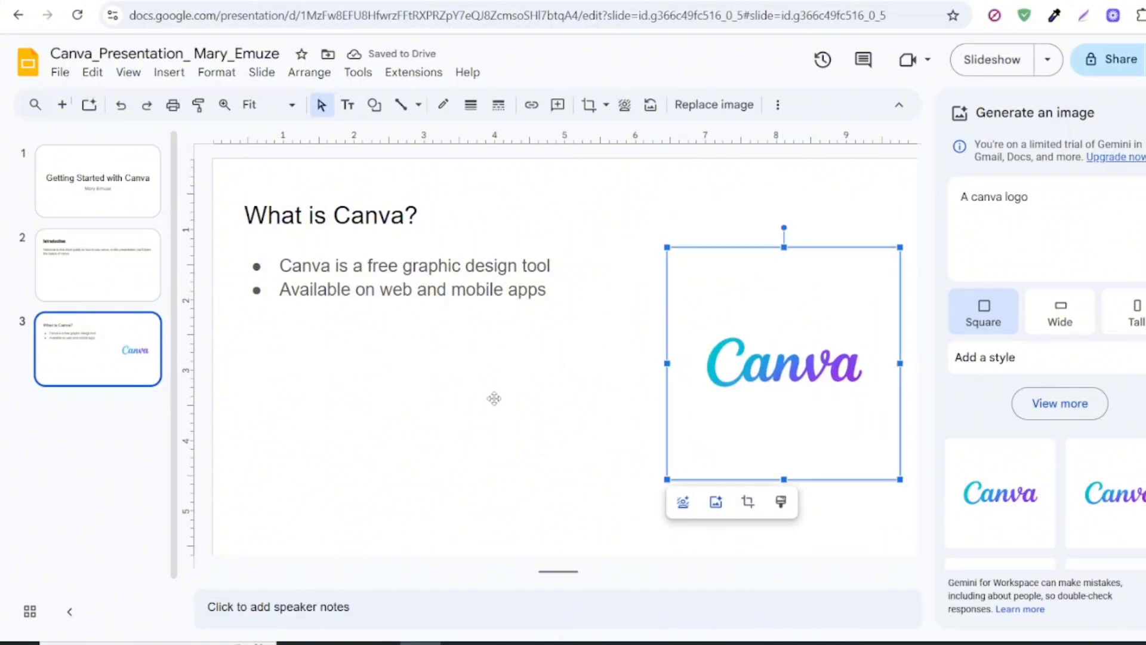
click(495, 398)
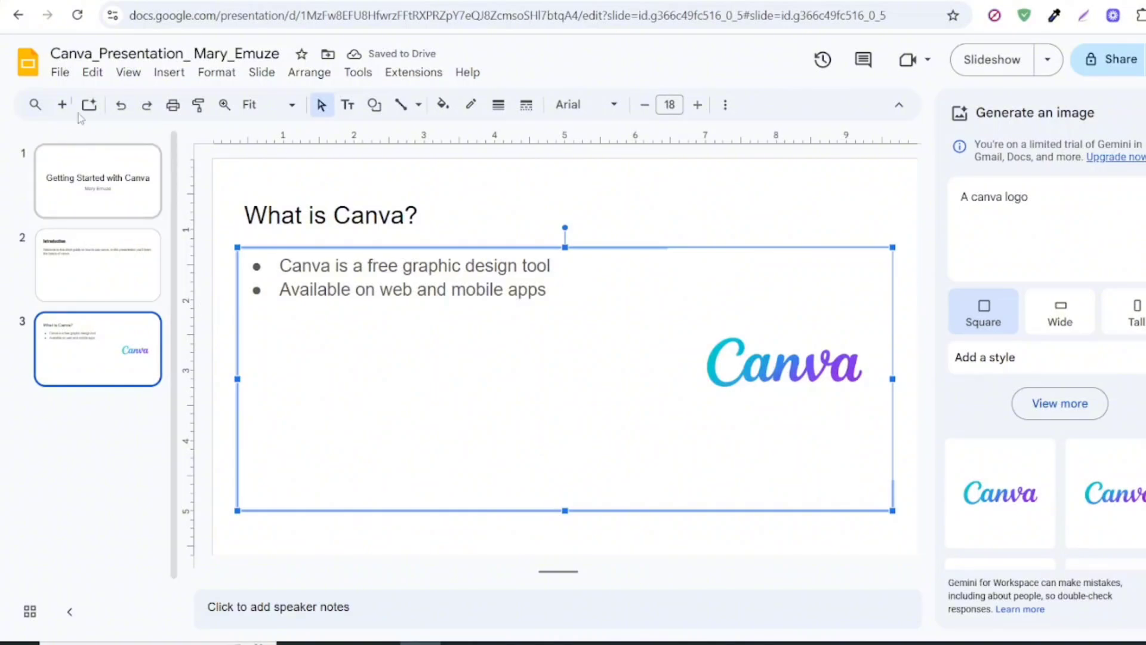
Add a fourth slide to the presentation and give it the title "Key Features".
click(63, 106)
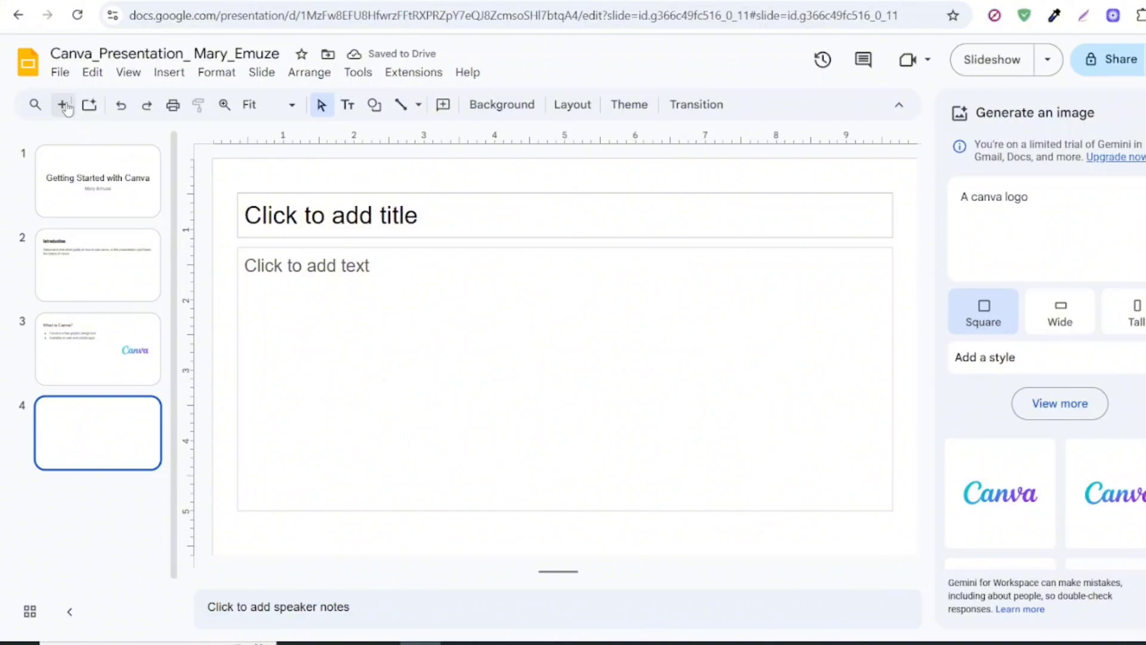
click(318, 215)
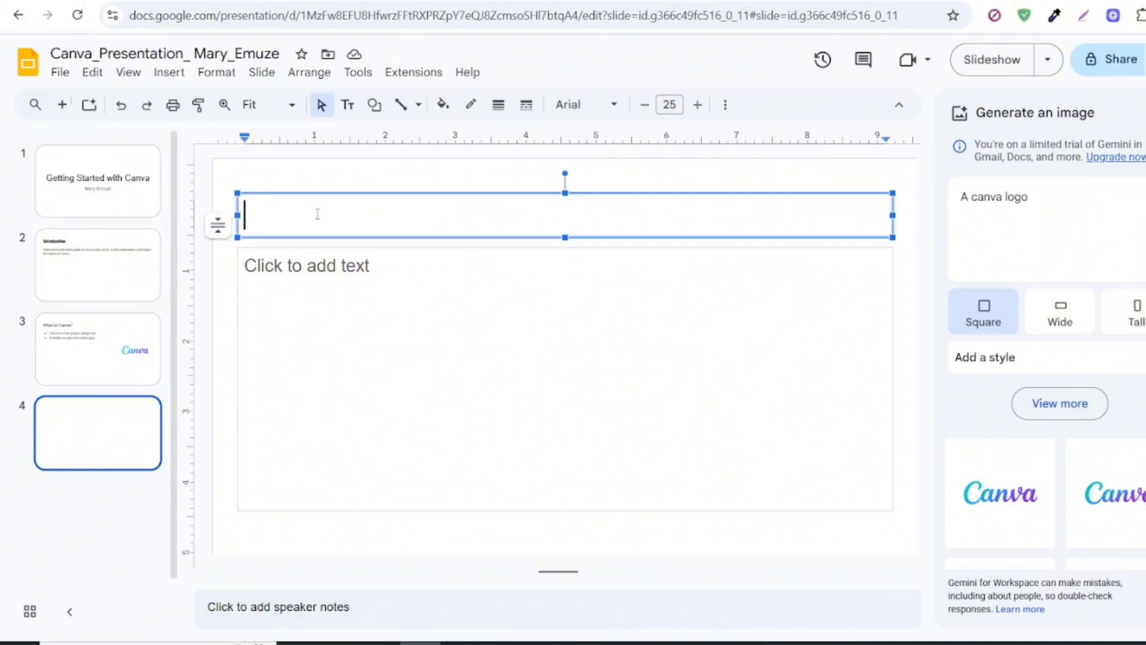
text(Ke)
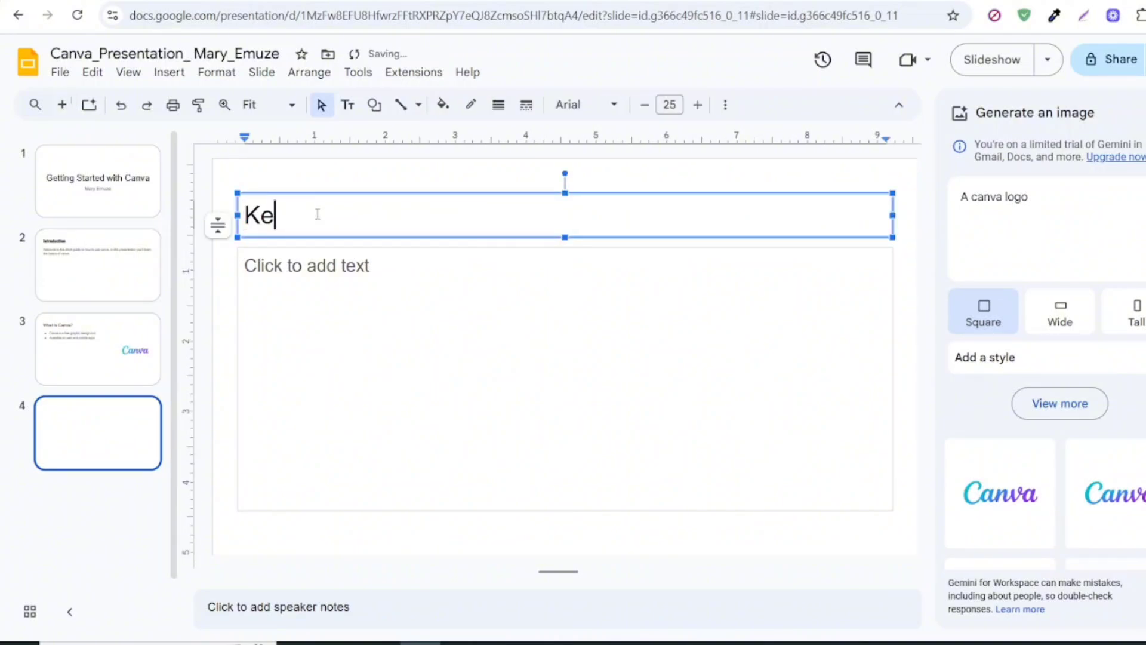
text(y Features)
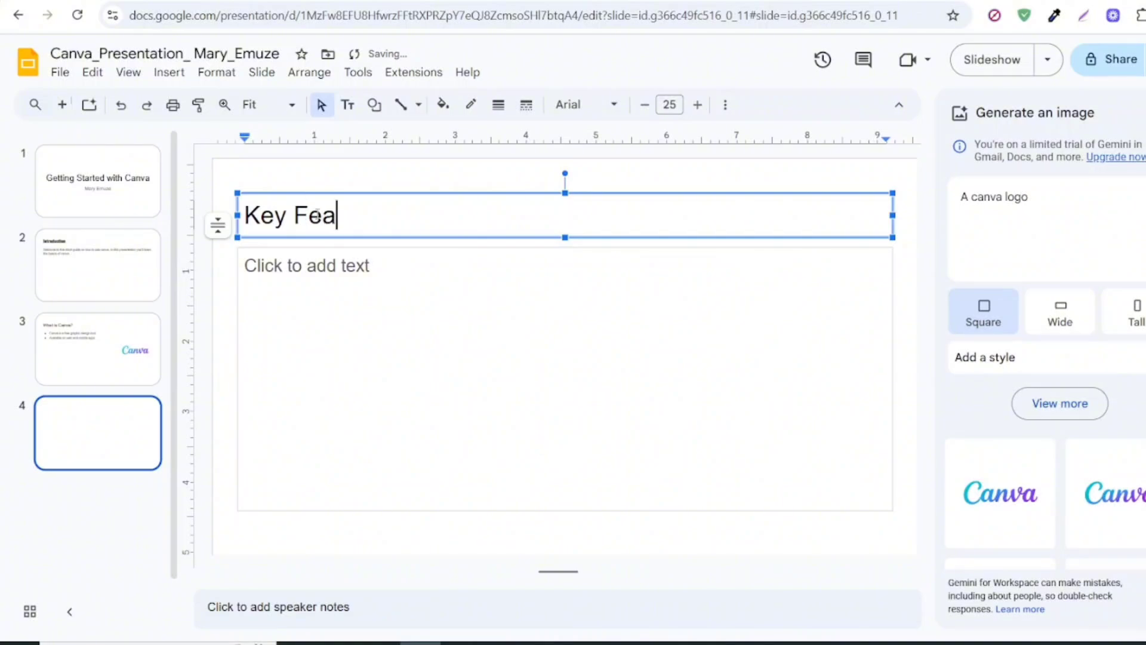
click(355, 267)
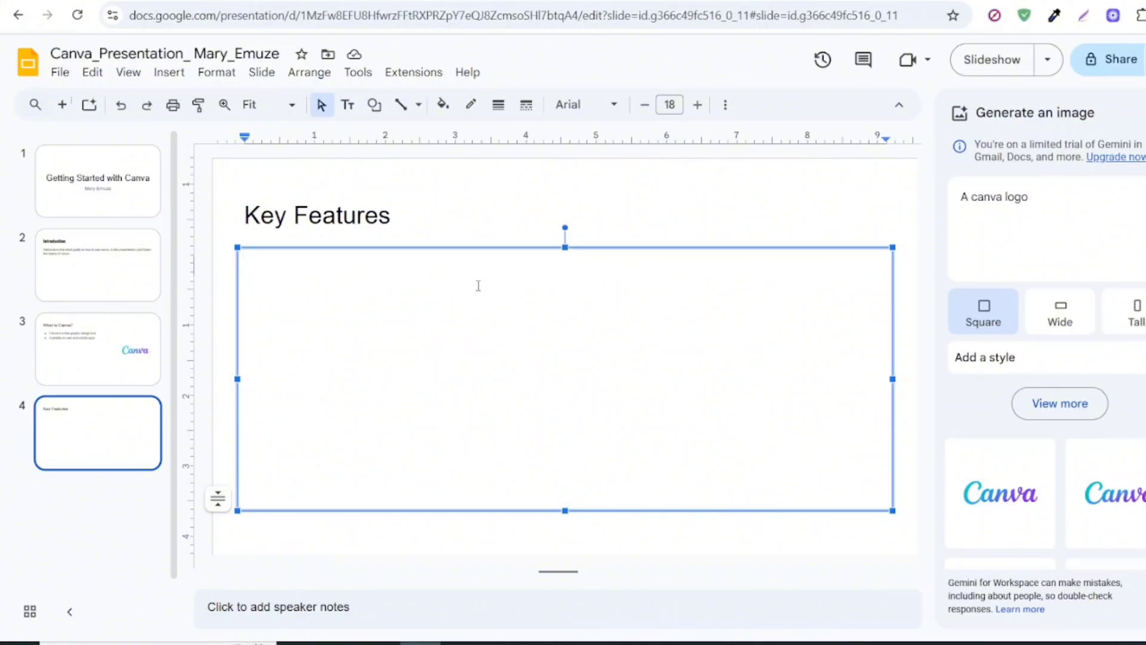
Make the "Key Features" title bold and color it with the theme's blue, closing the image generator.
click(388, 224)
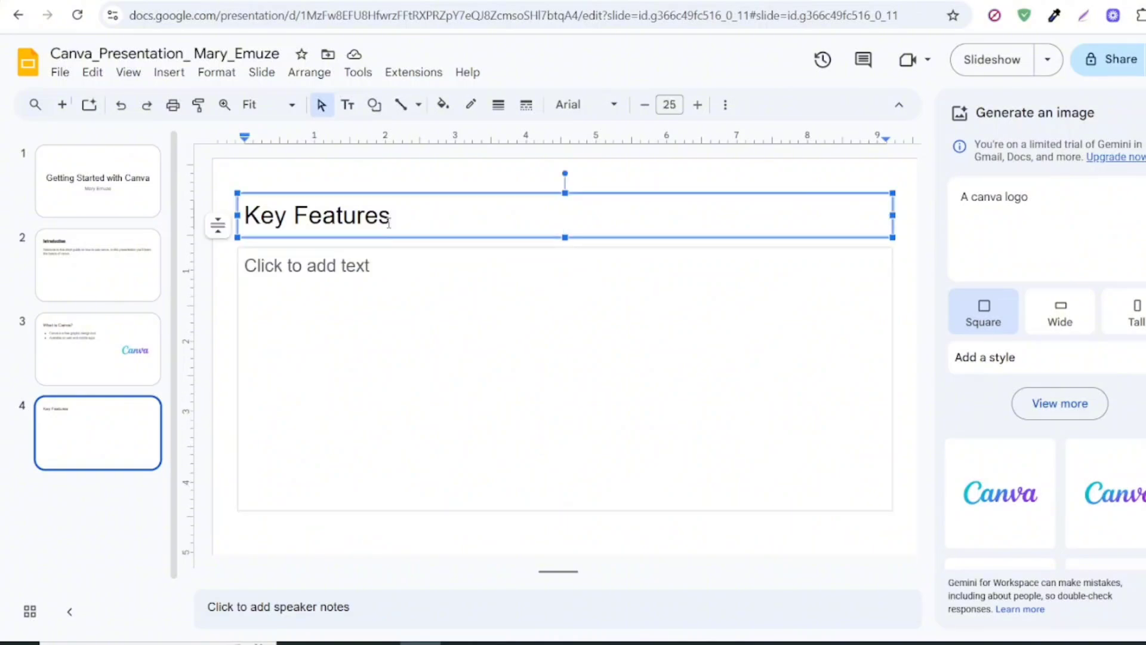
drag(391, 222, 245, 215)
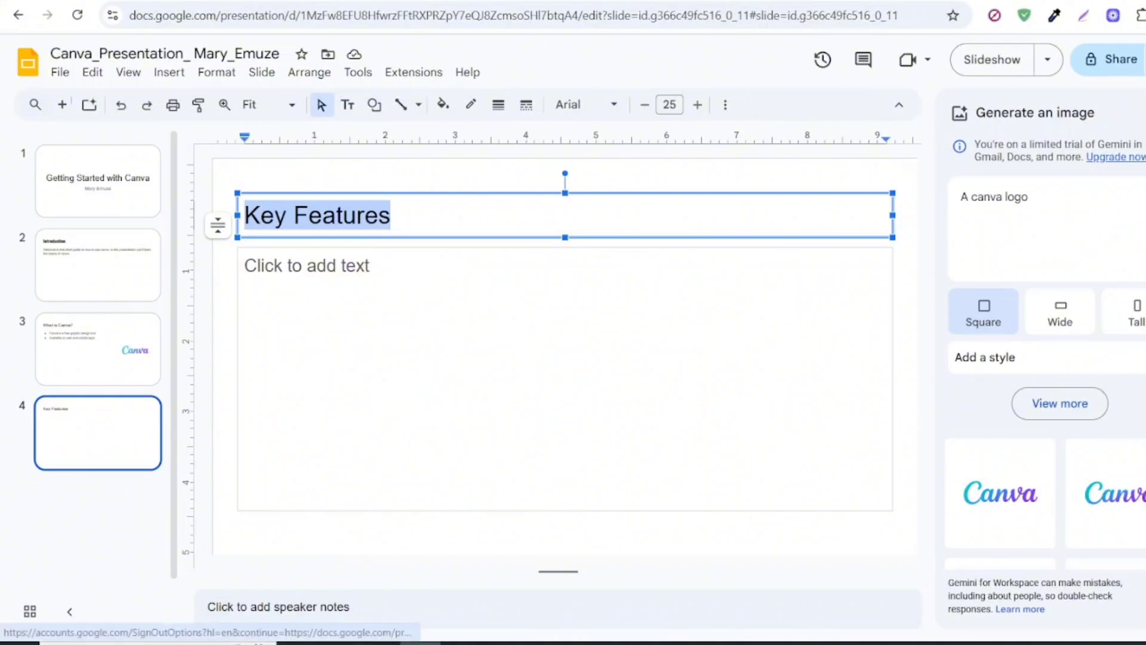
click(1144, 112)
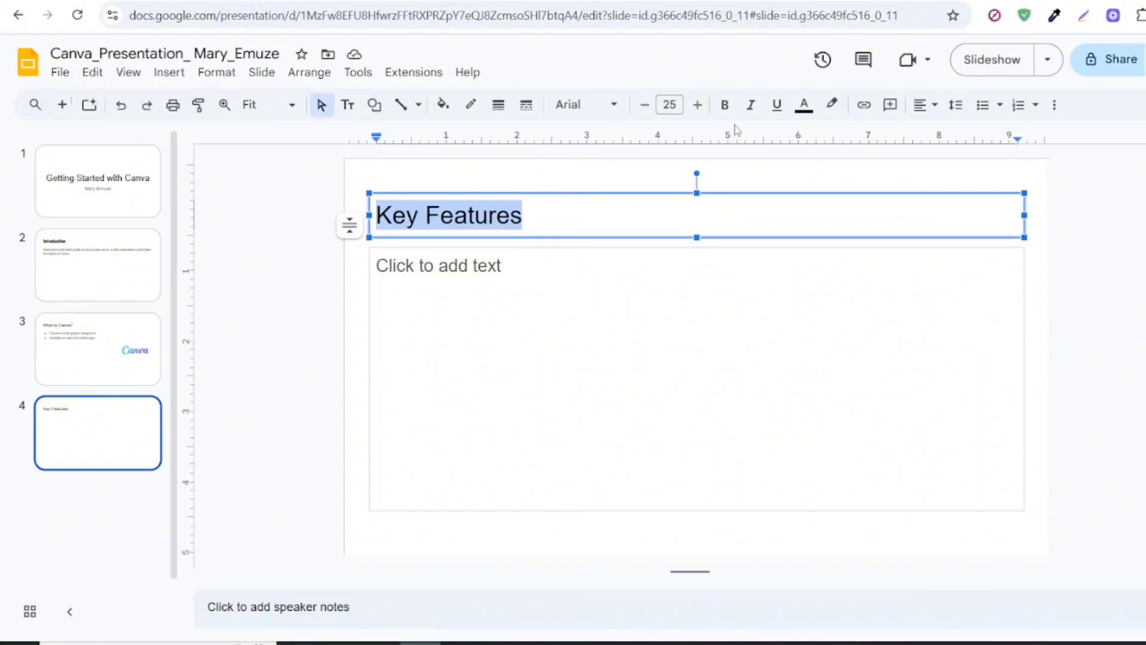
click(725, 106)
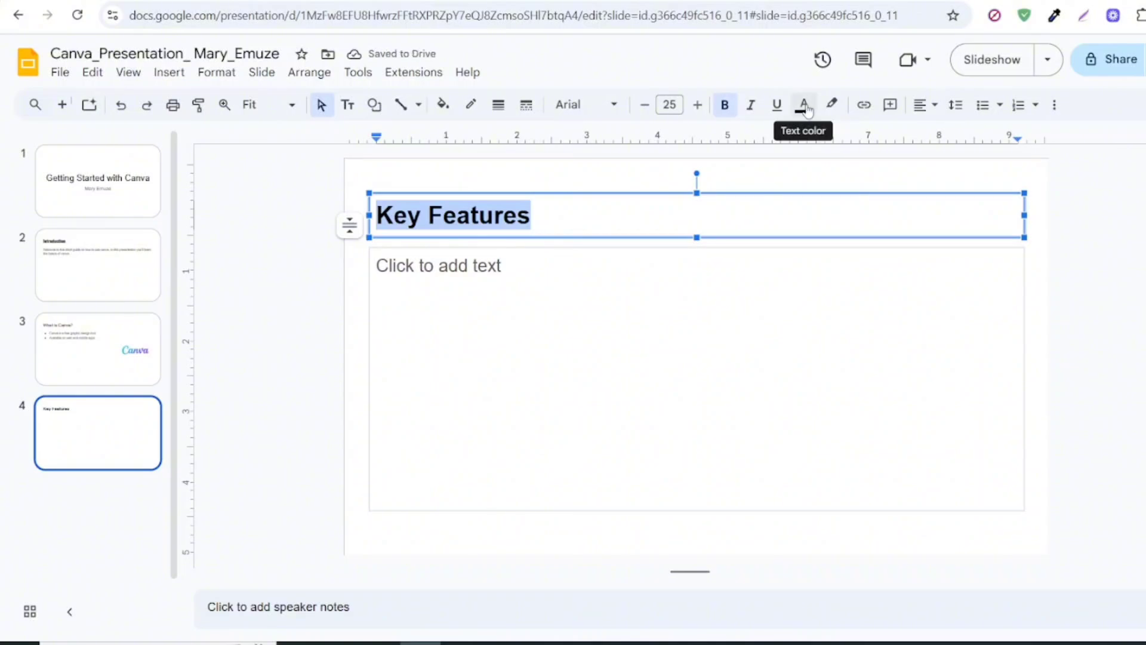
click(804, 106)
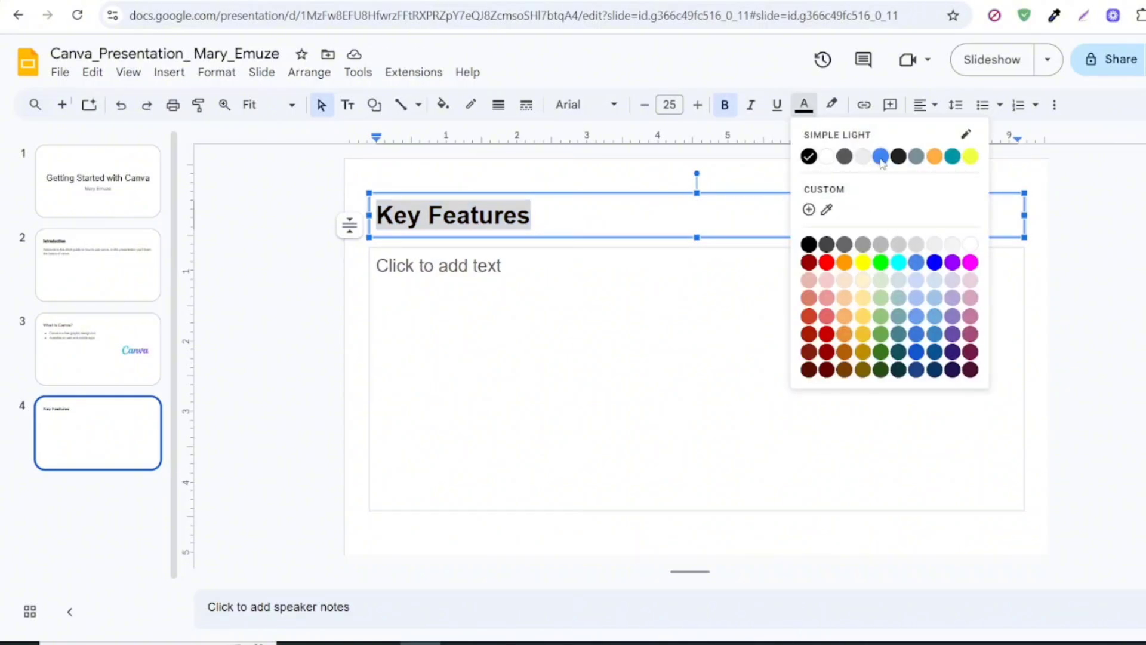
click(881, 157)
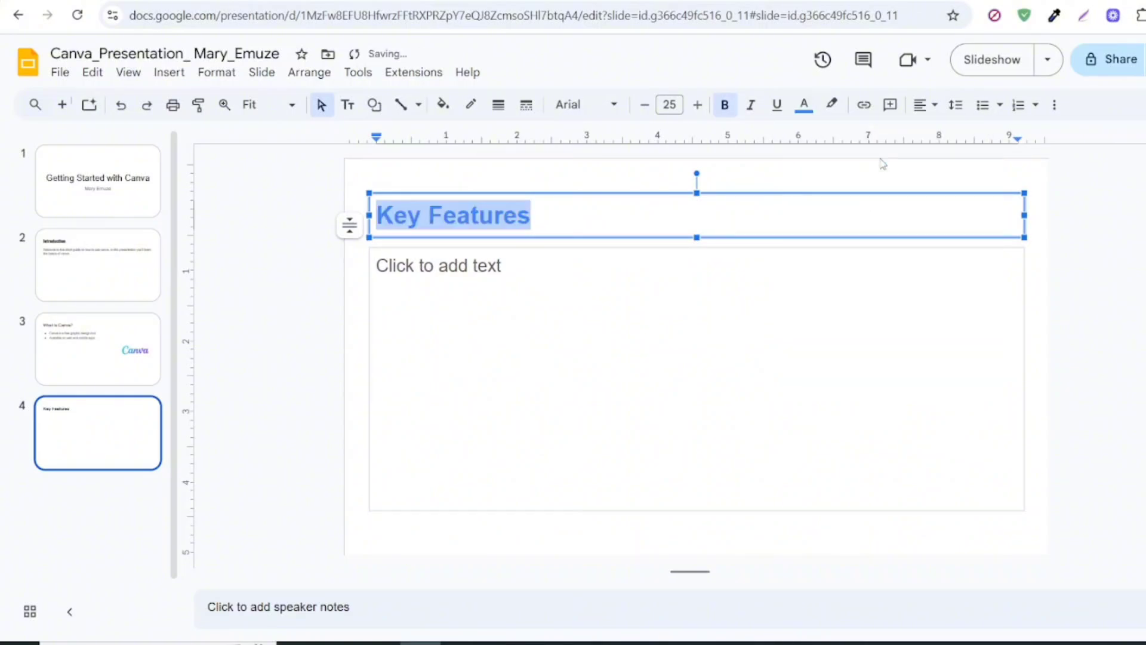
Start a numbered list in the "Key Features" slide's body with the first item "Pre-designed templates".
click(509, 266)
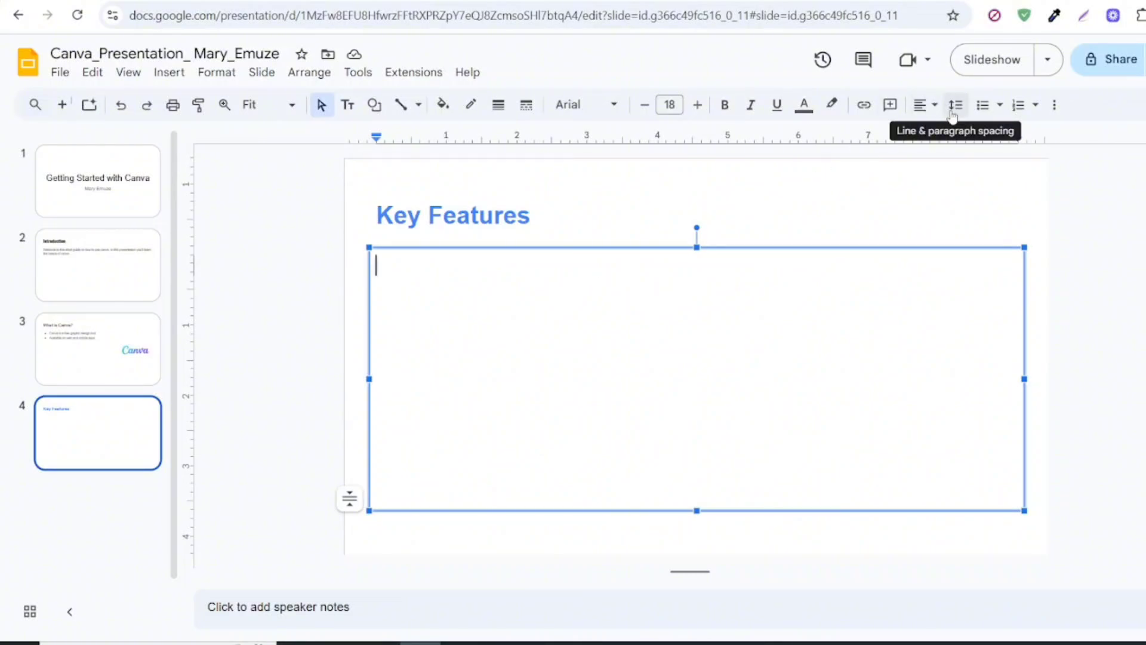
click(1034, 108)
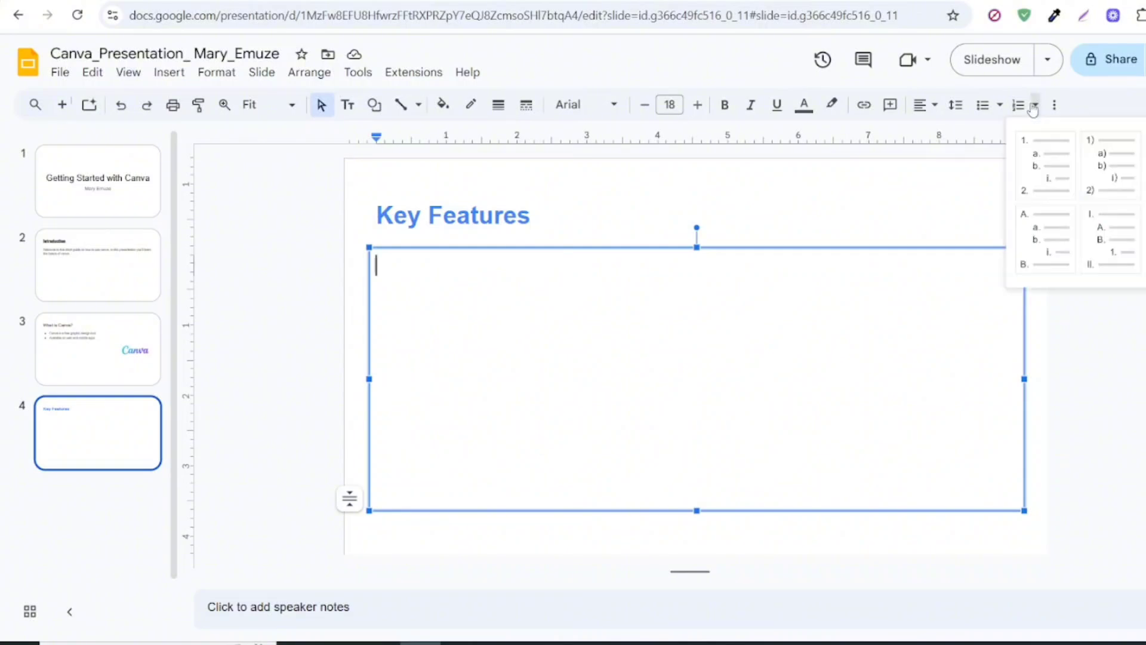
click(1042, 151)
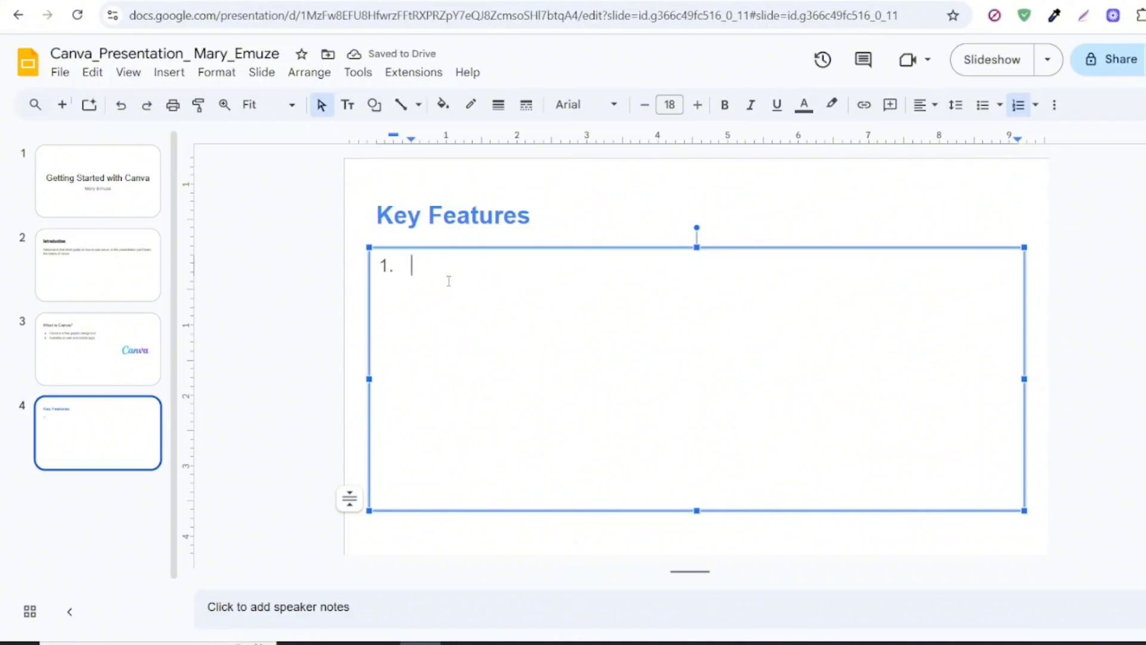
text(Pre)
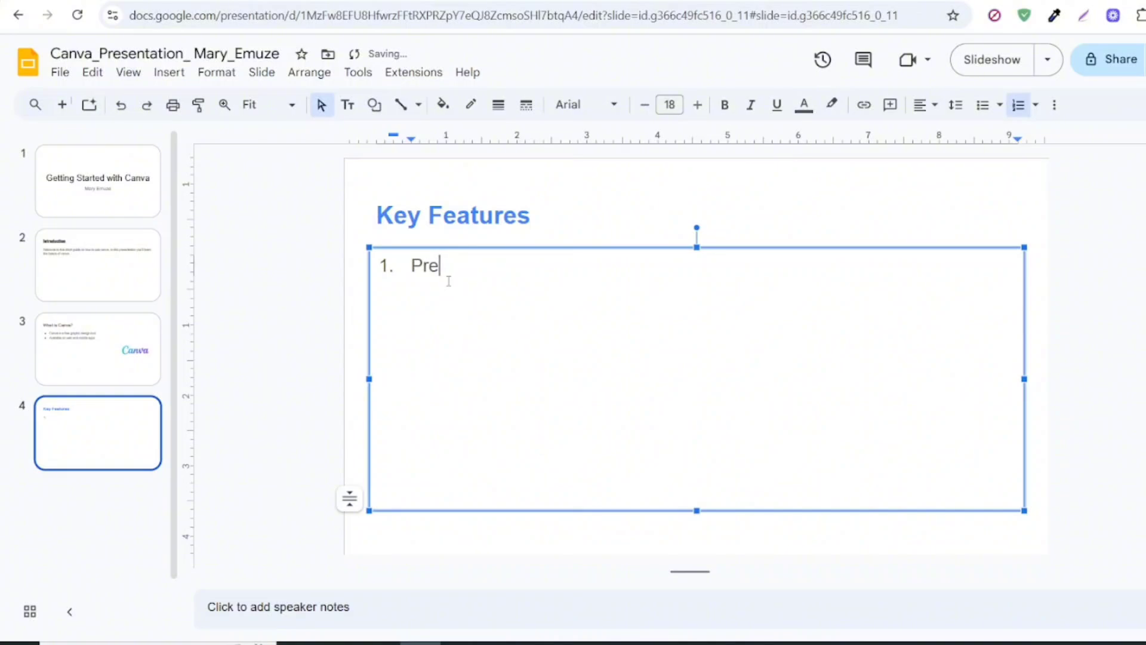
text(-designed)
text(templat)
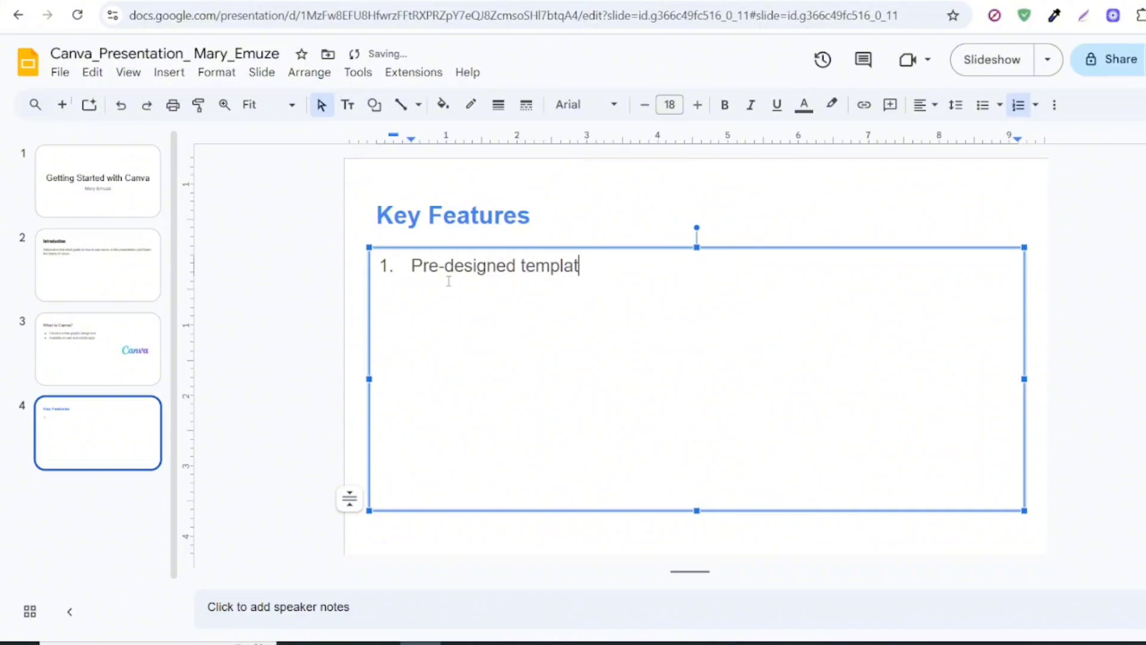
text(es)
key(Return)
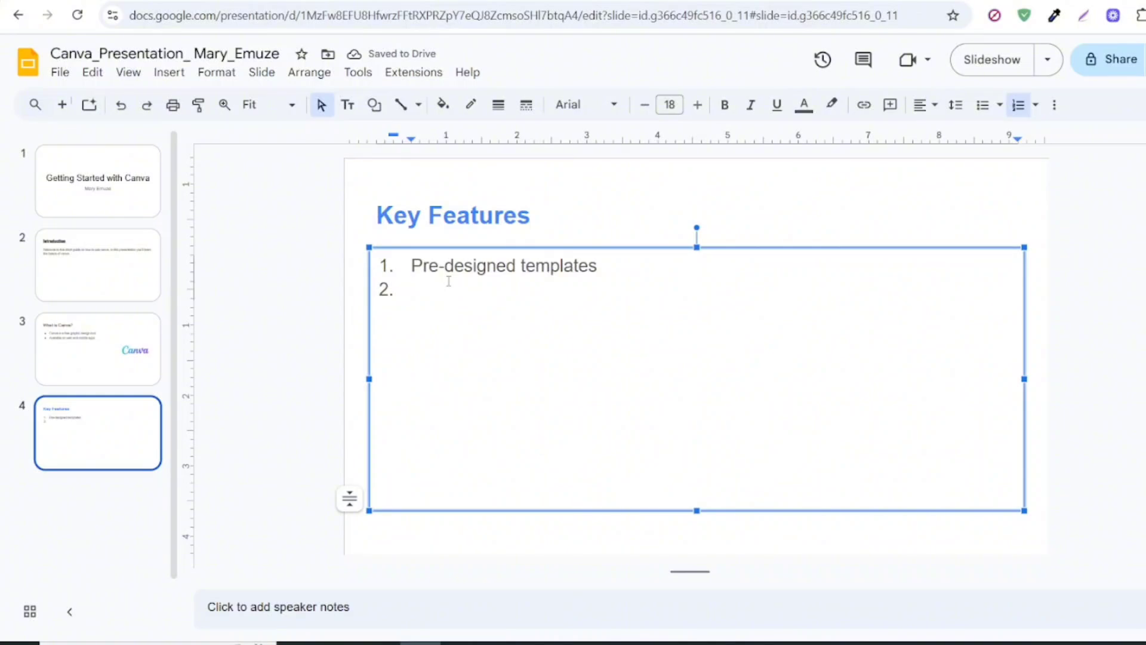
Add "Access to free and paid photos, icons and fonts" as the second item of the "Key Features" list.
text(Access to free )
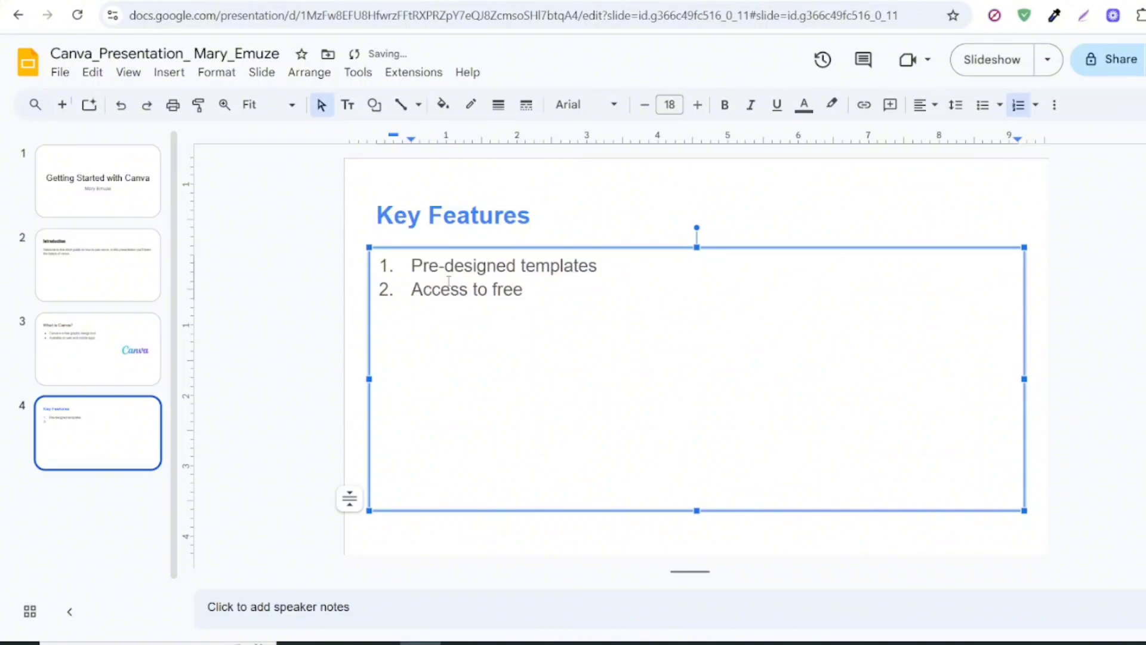
text(and paid pho)
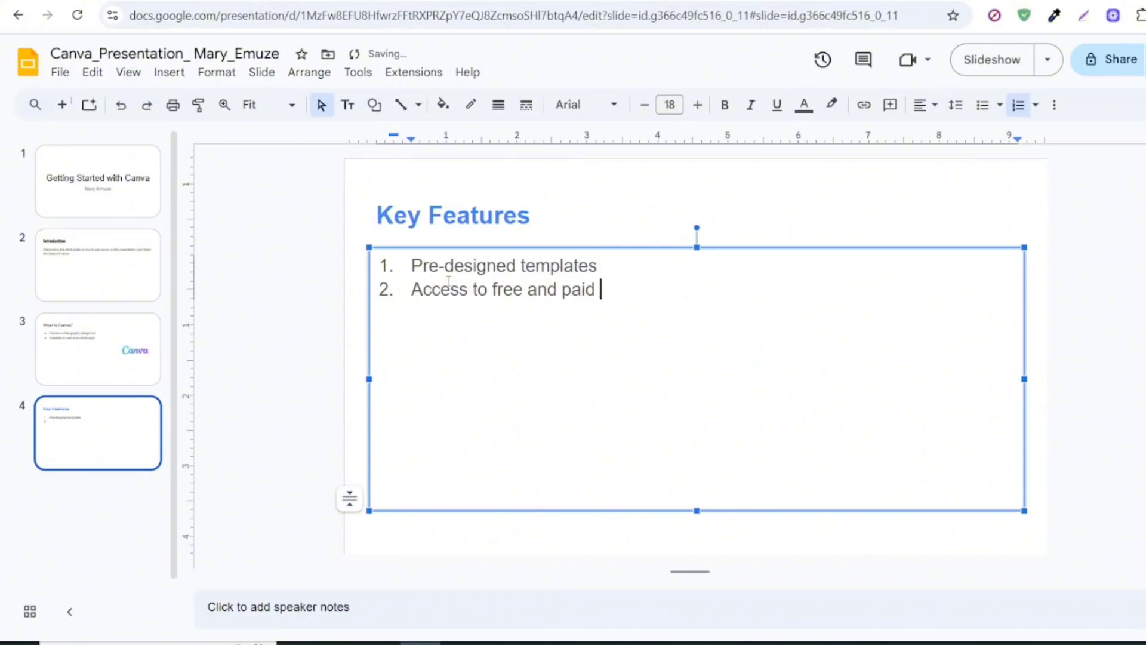
text(tos, icons and )
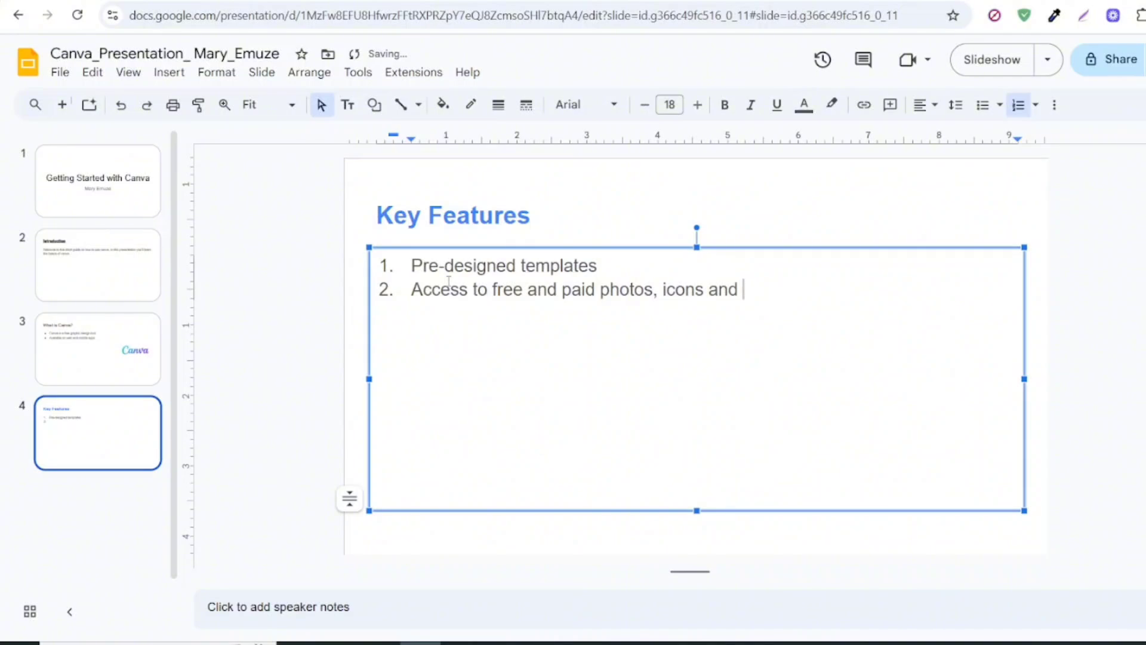
text(fonts)
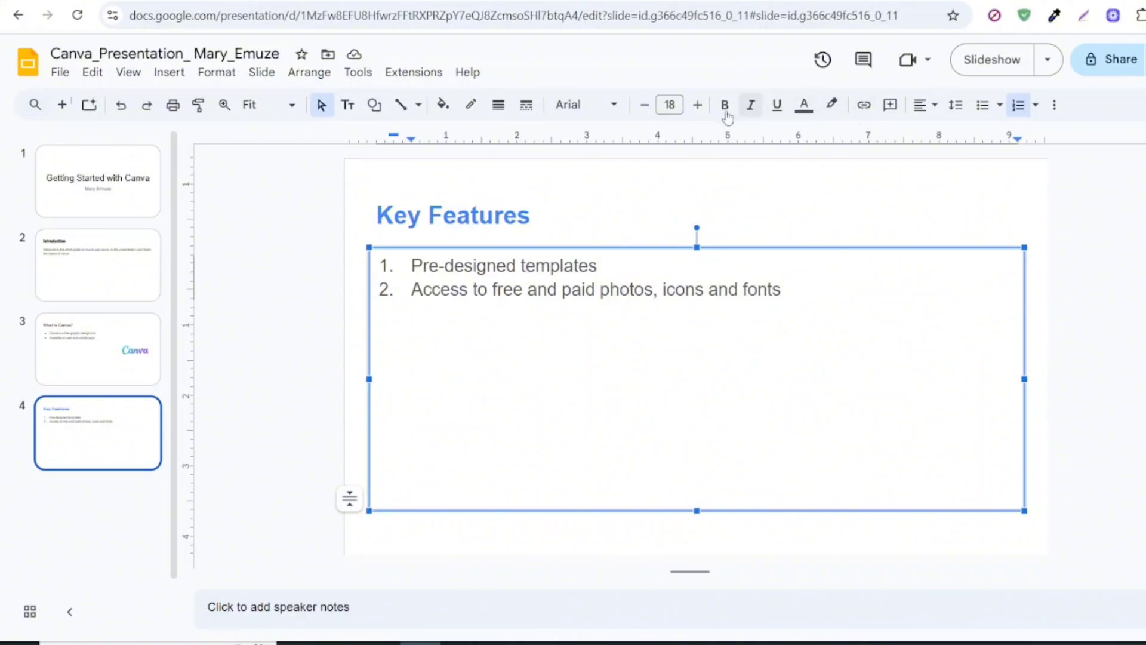
Duplicate the "Key Features" slide and delete the duplicate.
click(264, 76)
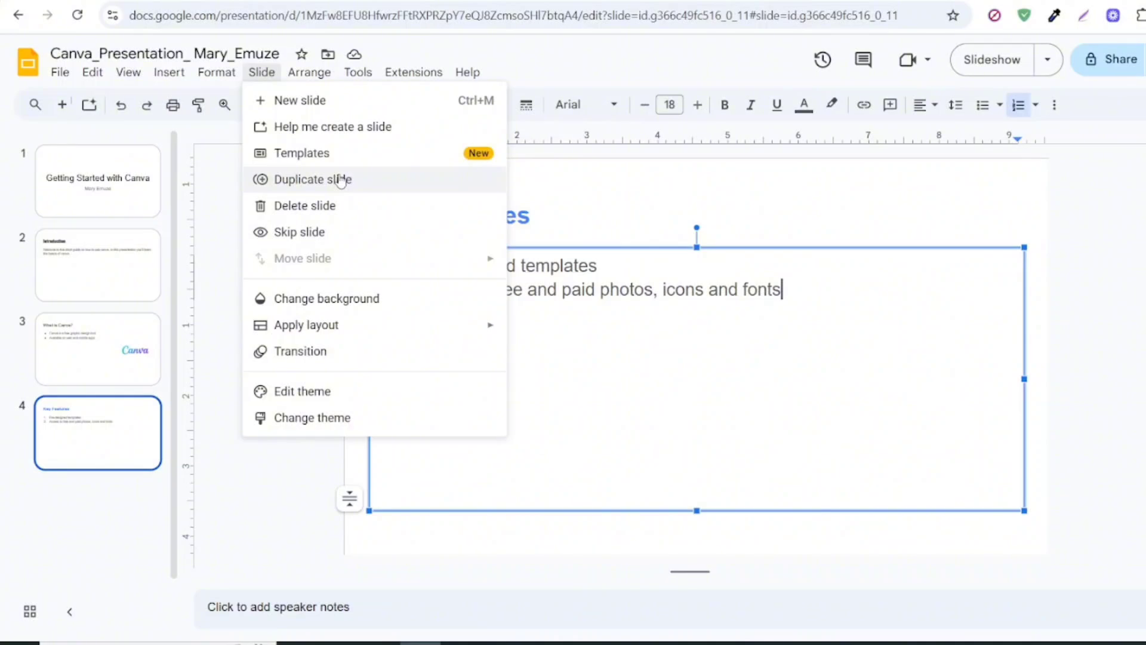
click(340, 181)
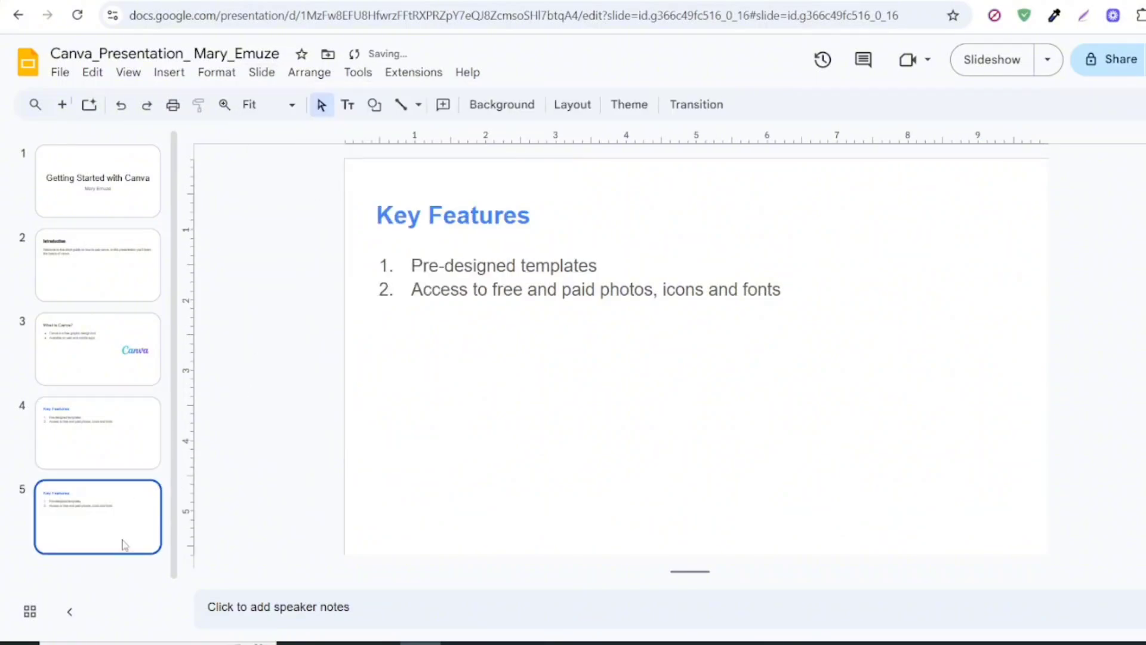
click(132, 435)
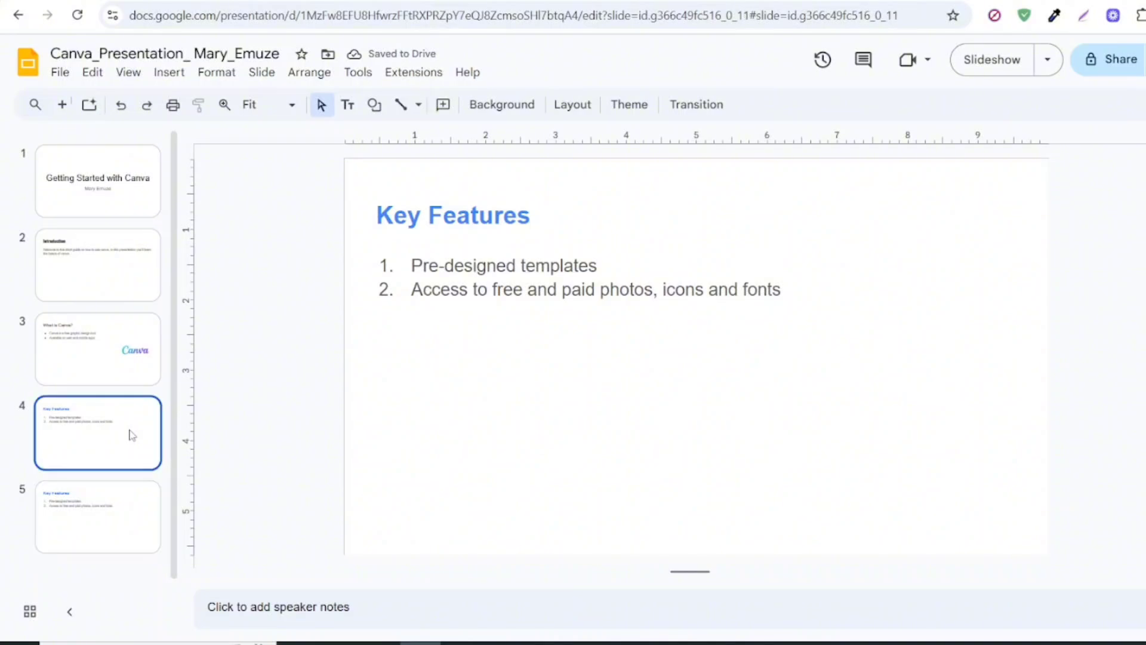
click(117, 514)
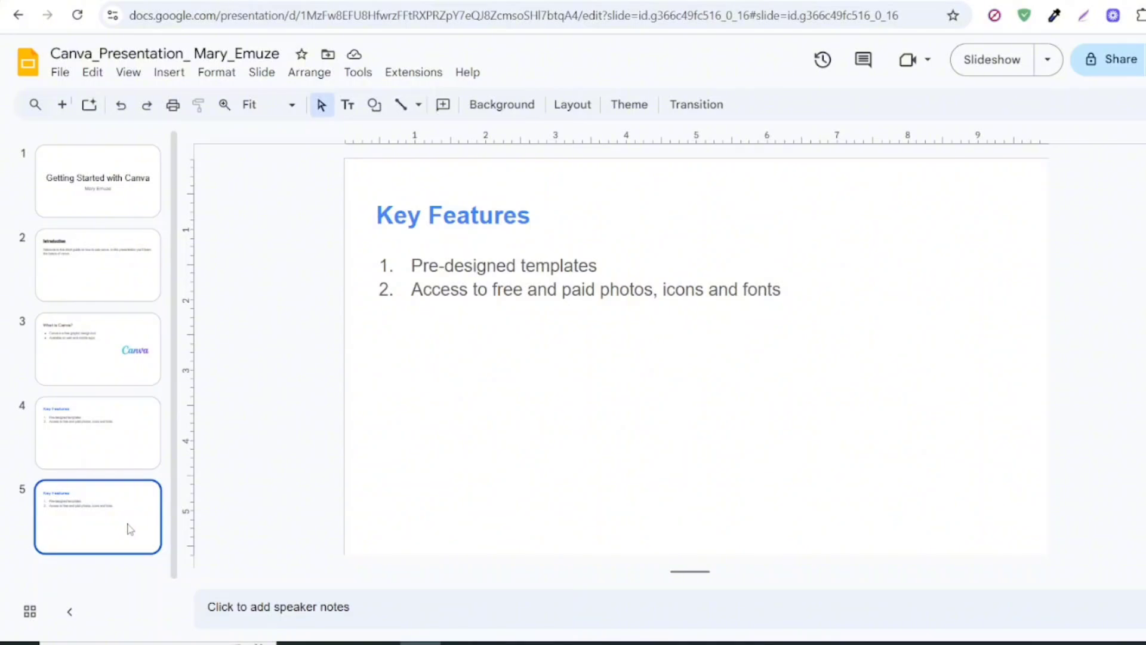
right_click(83, 550)
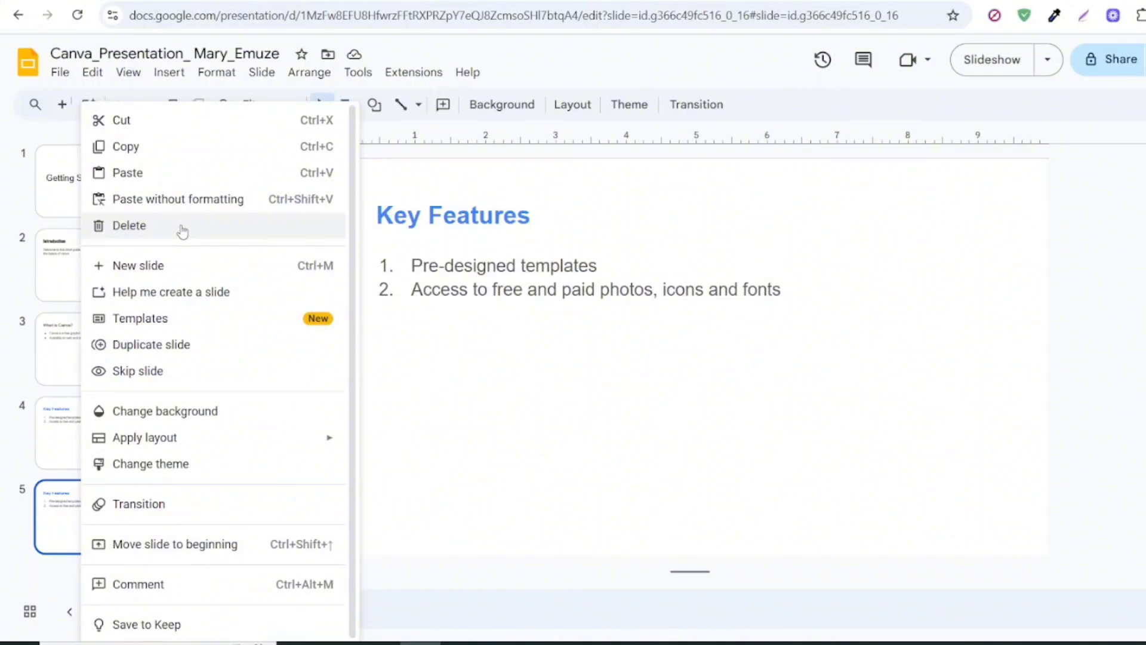
click(183, 231)
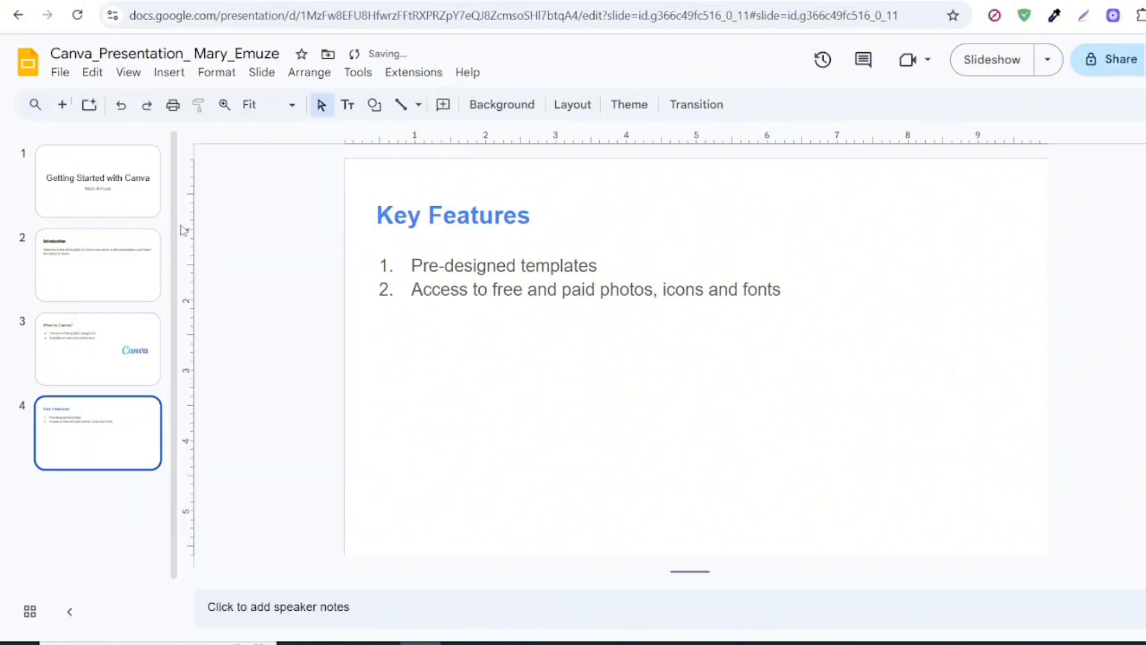
Add a new slide after "Key Features" and give it the title "How to create a design".
right_click(136, 429)
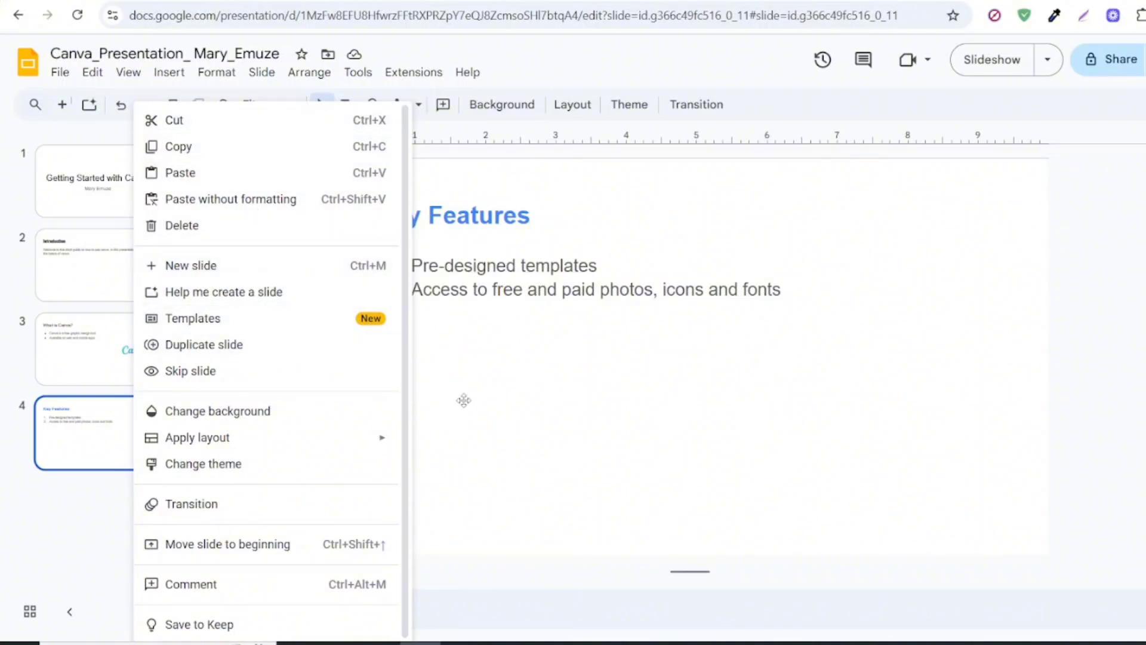
click(464, 399)
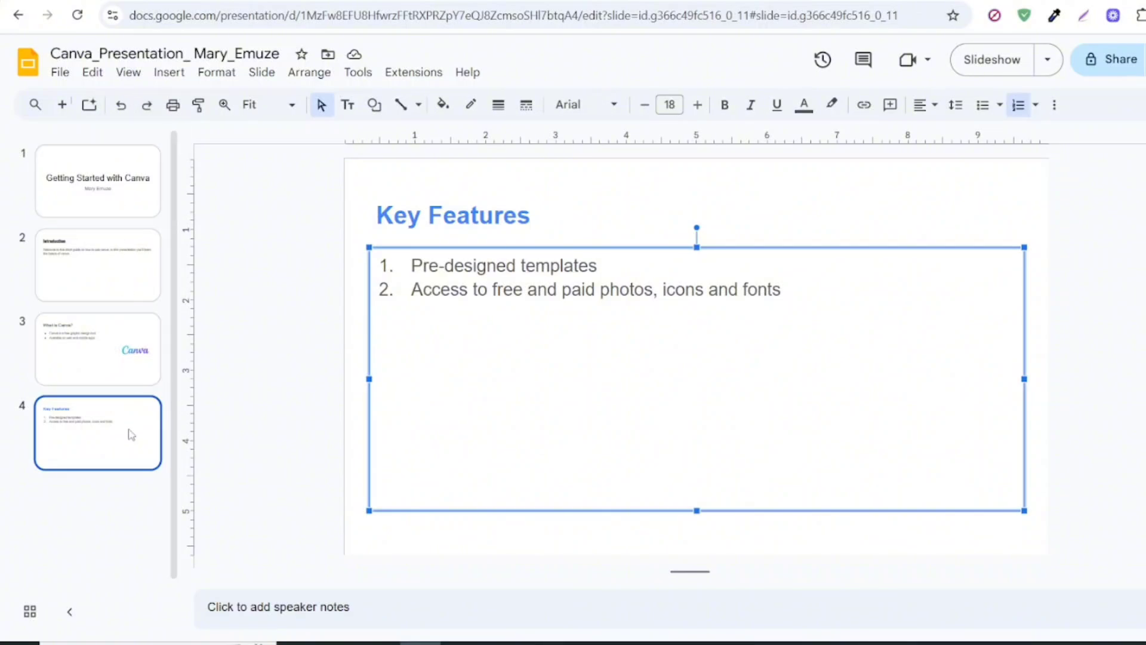
right_click(131, 434)
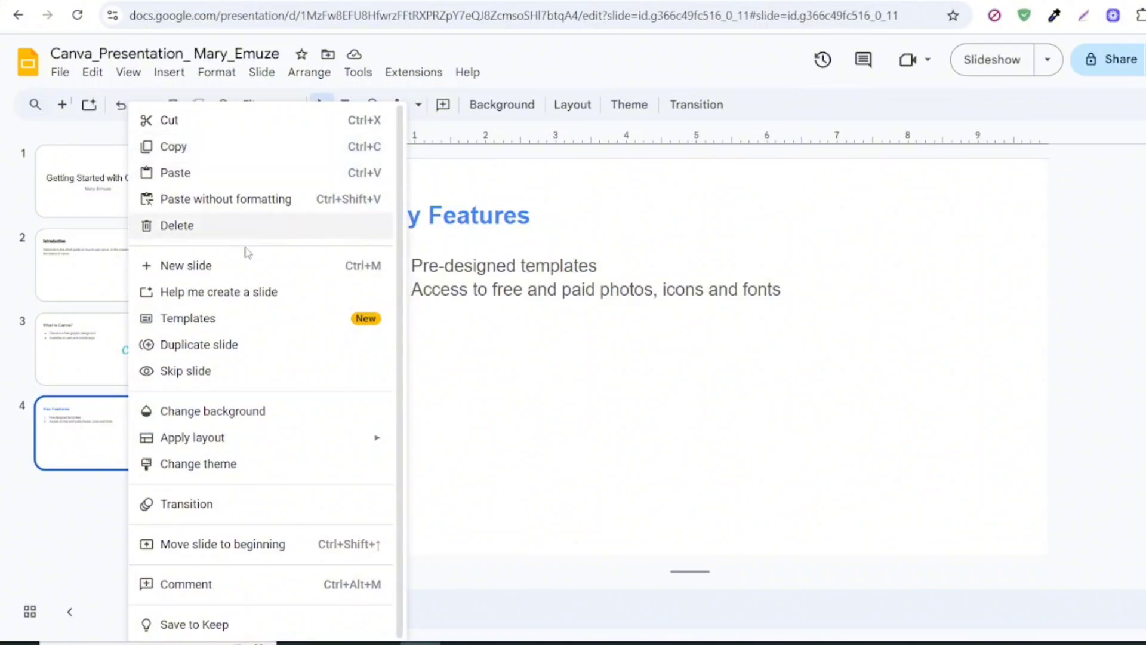
click(247, 265)
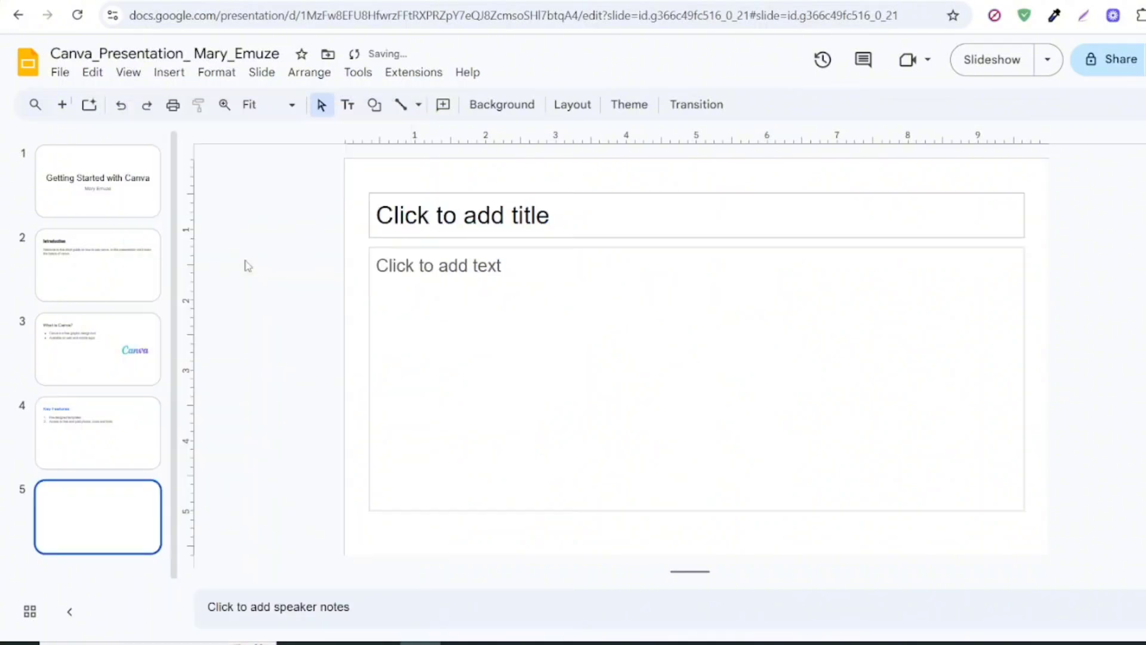
click(533, 214)
text(How)
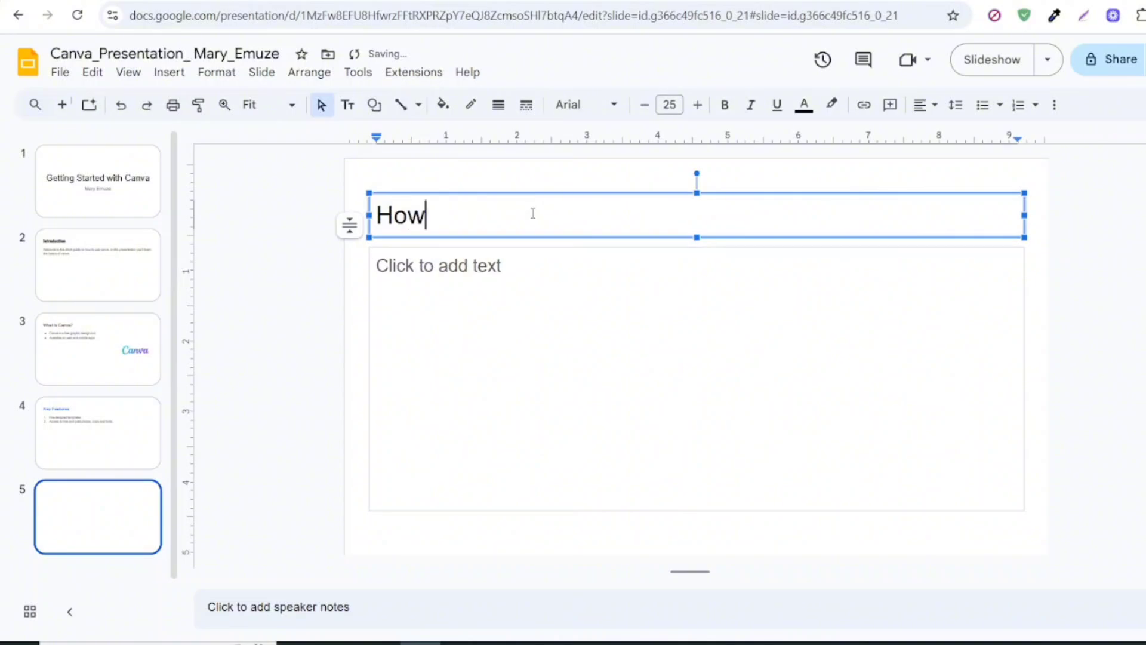
text( to create a )
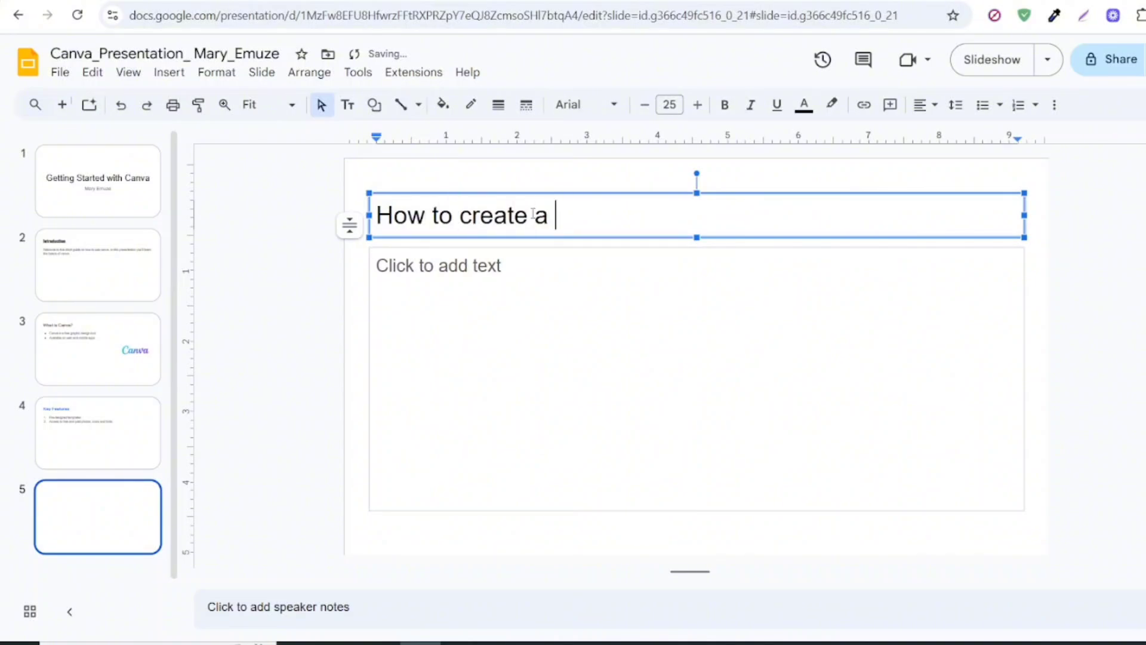
text(design)
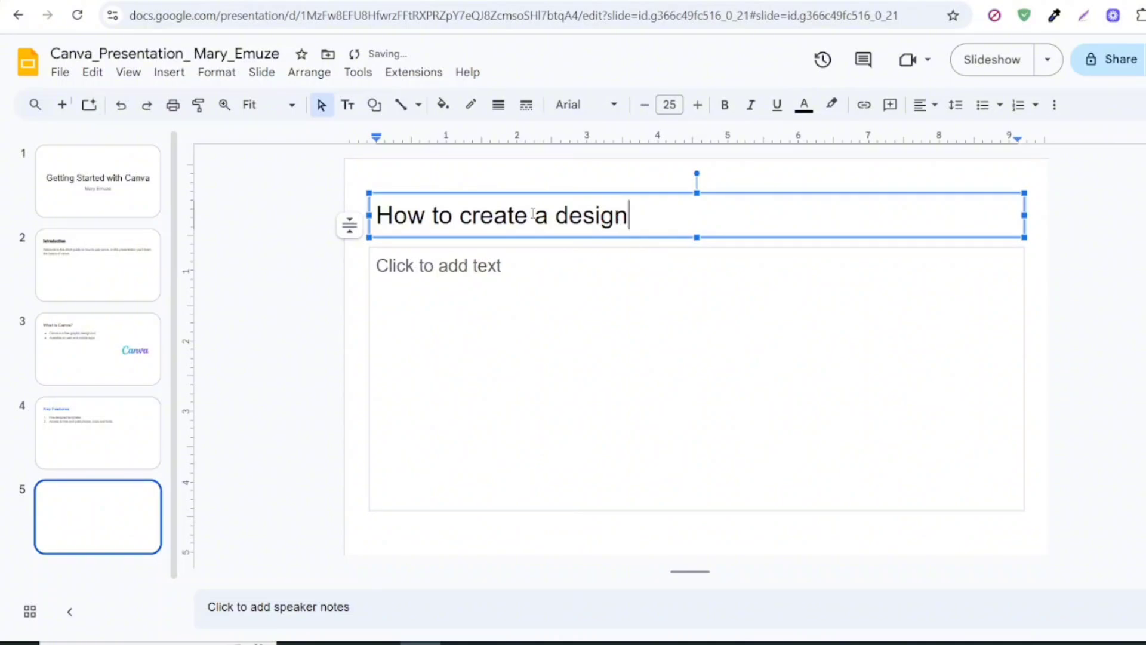
click(470, 274)
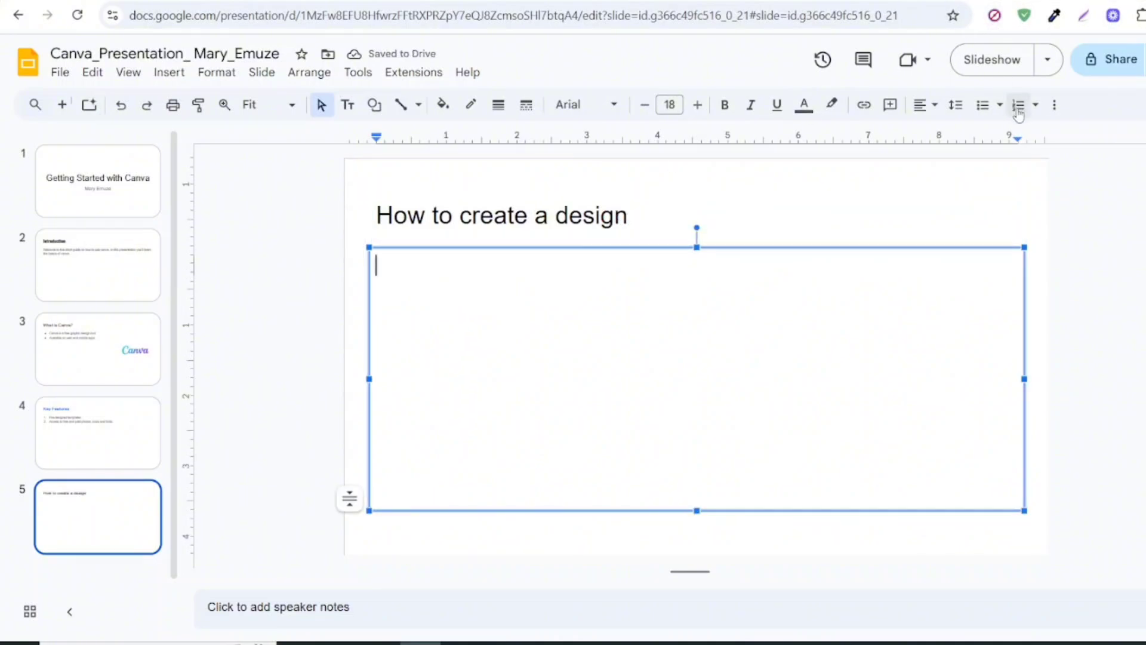
click(1037, 111)
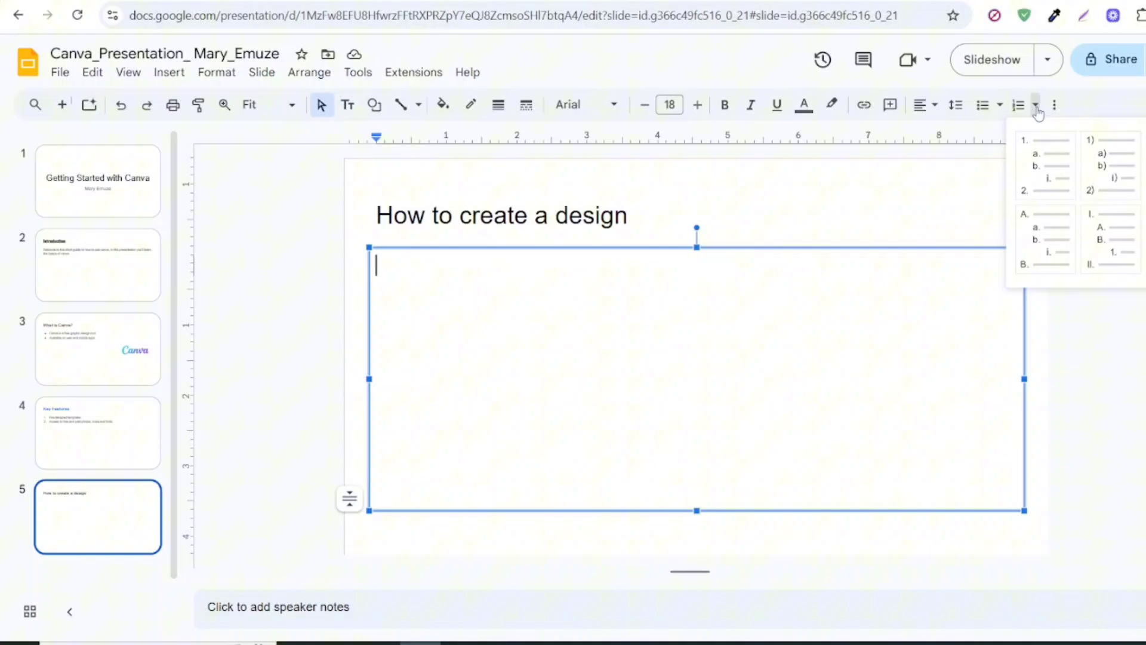
click(1044, 161)
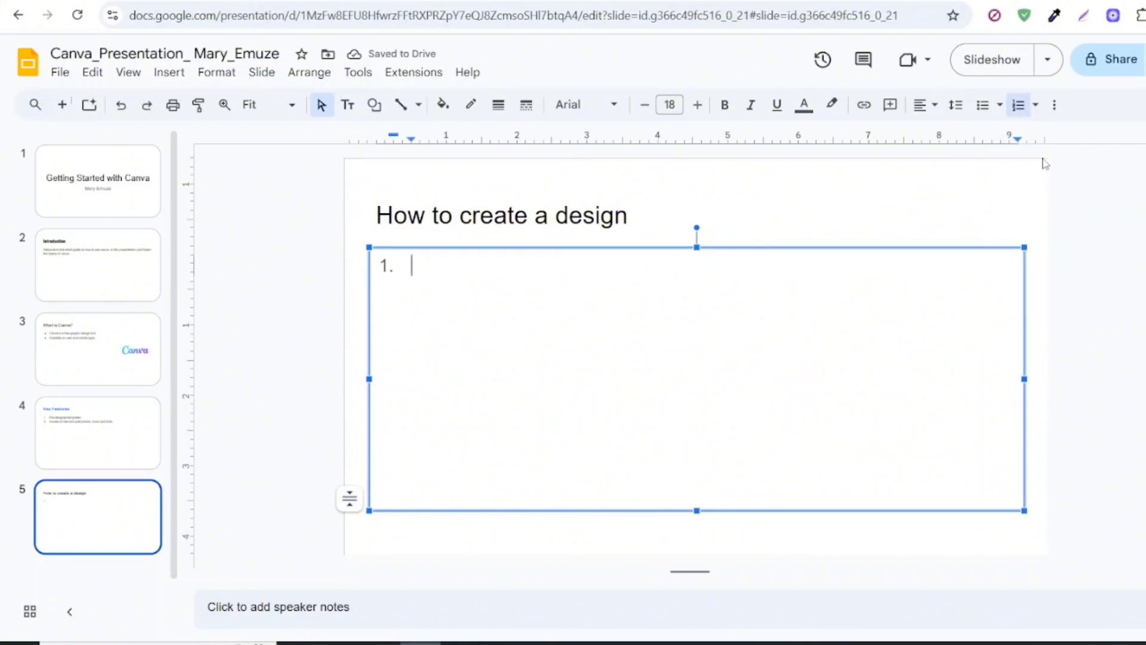
text(Sign )
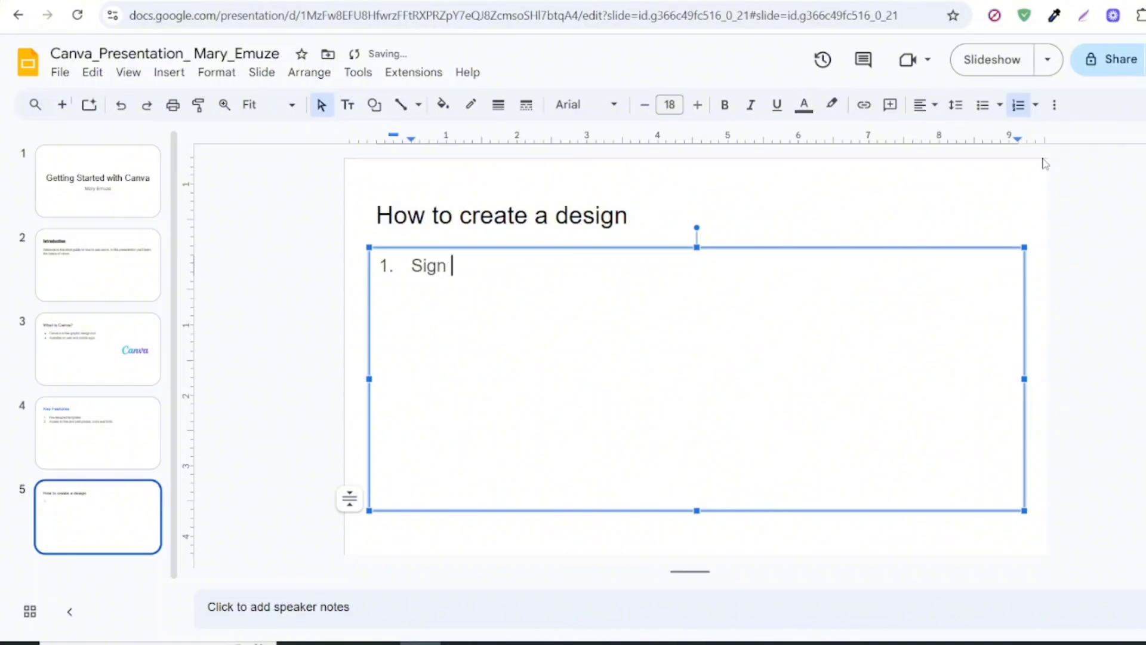
text(up at www.)
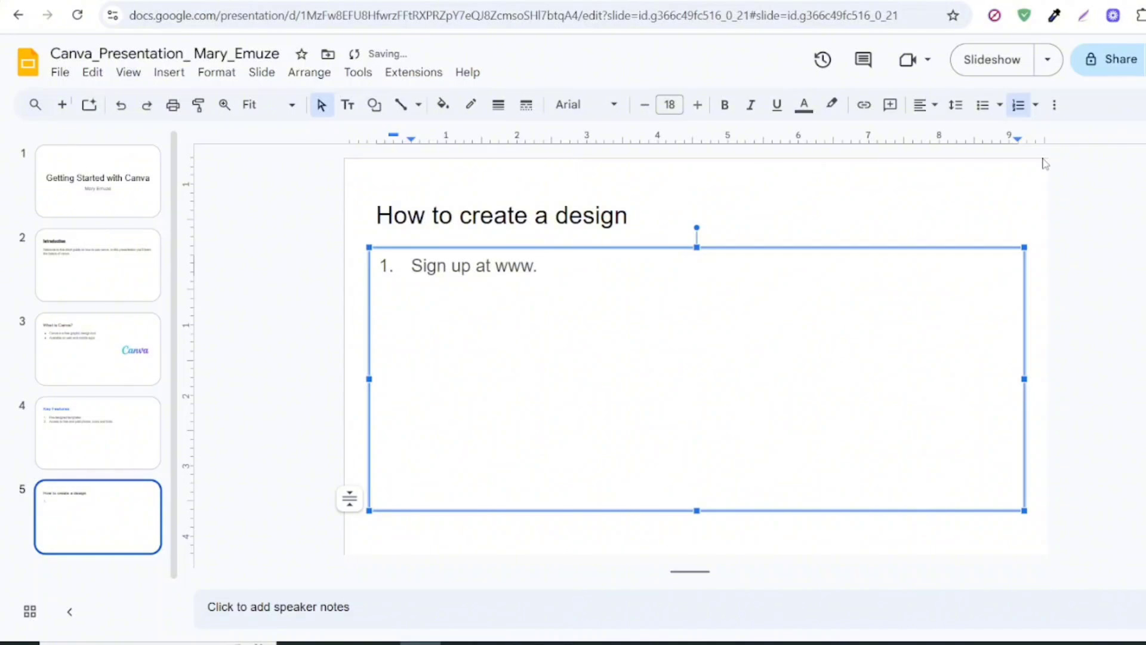
text(canva.com)
key(Return)
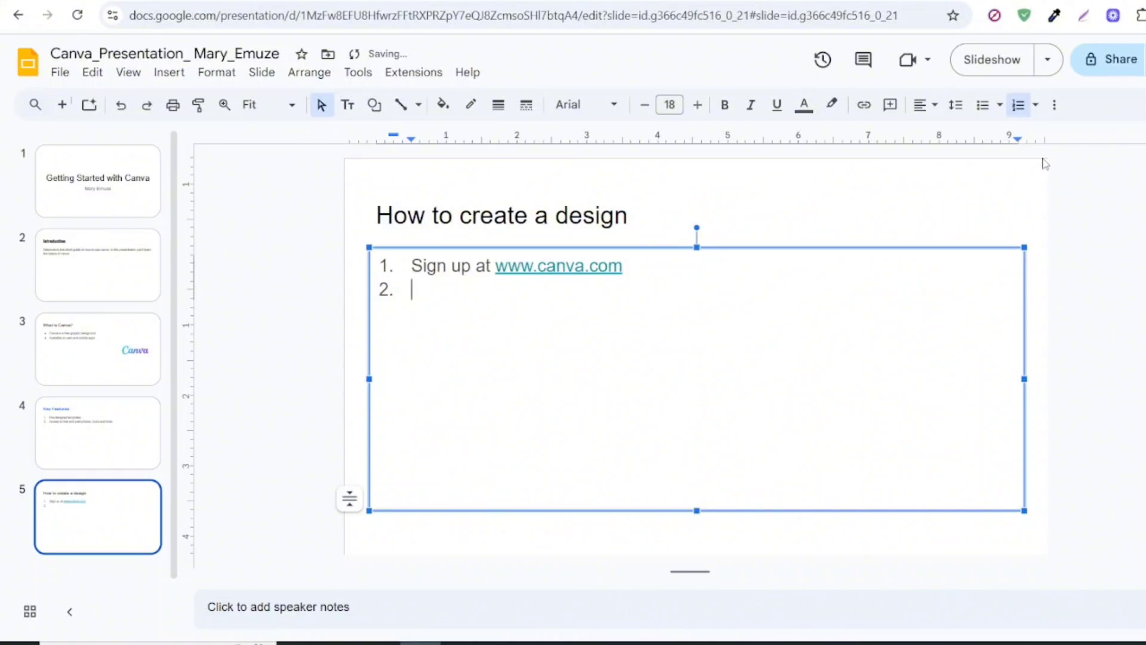
Add the numbered items "Choose a design type ( Poster, instagram post)" and "Select a template" below the sign-up item.
text(Choose )
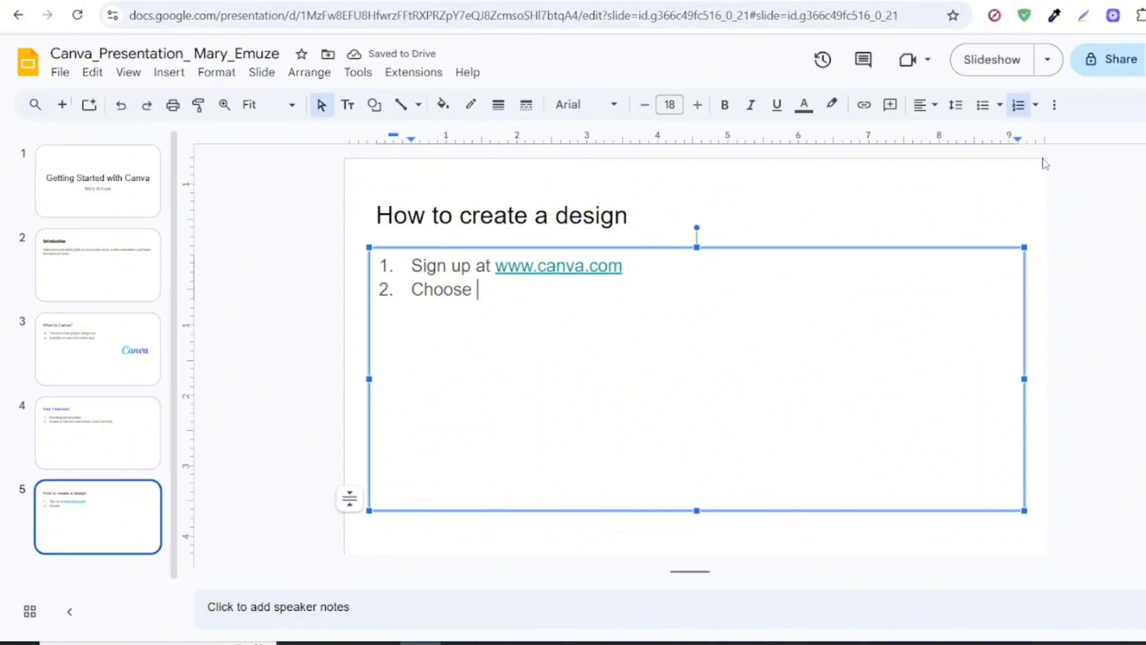
text(a desig)
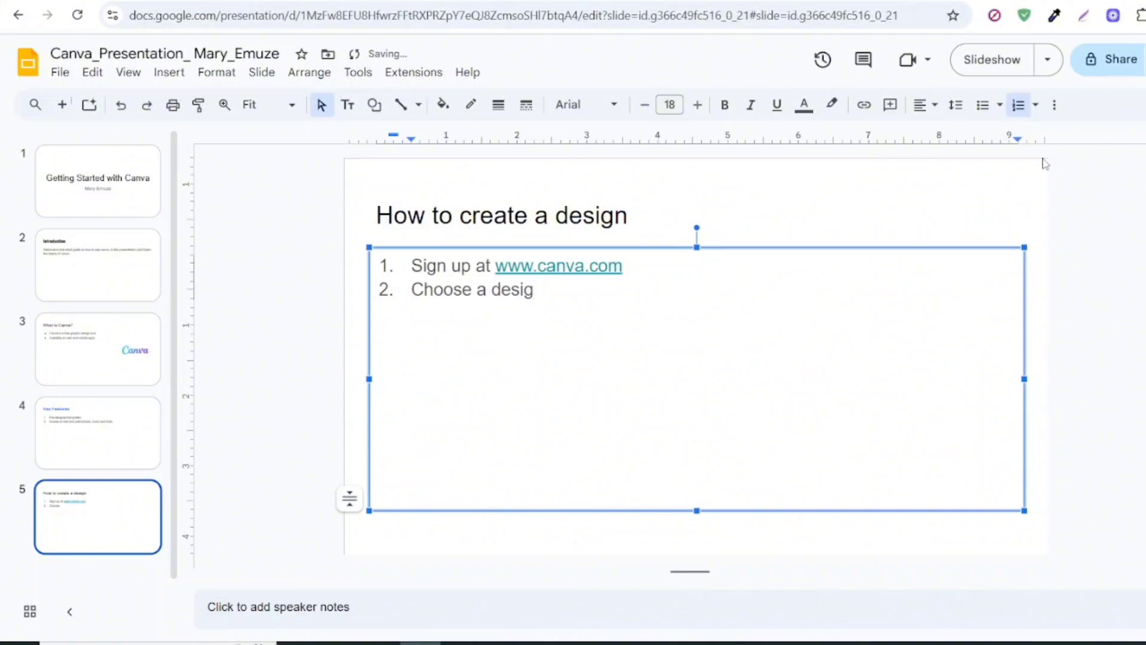
text(n type ( Poster)
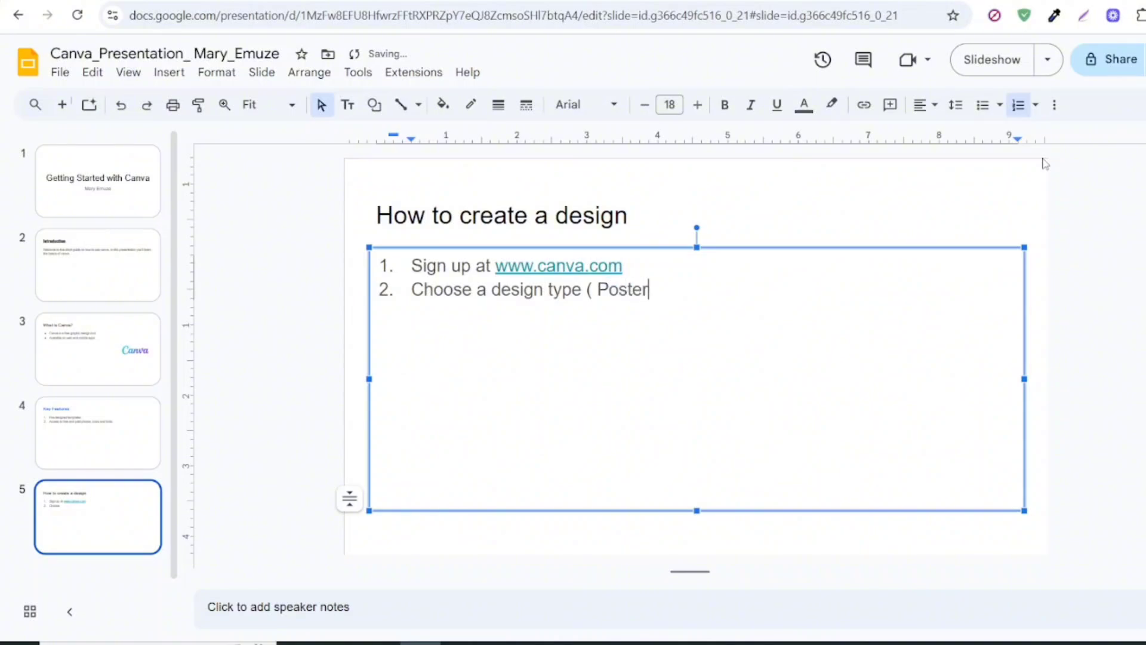
text(, instagram post)
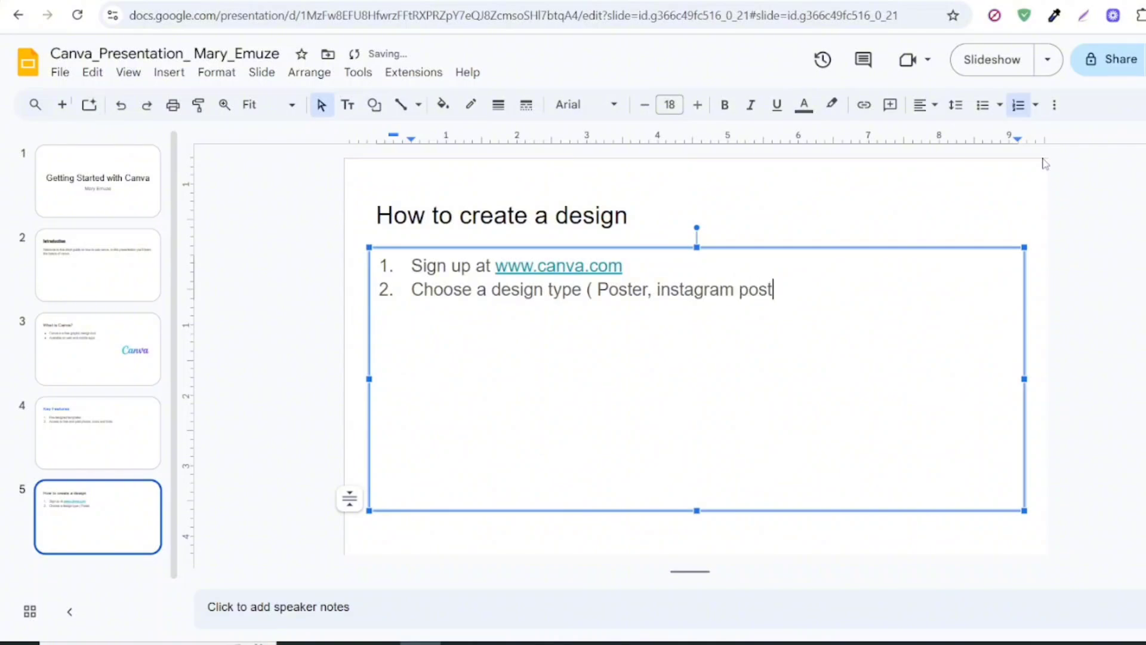
text())
key(Return)
text(Select )
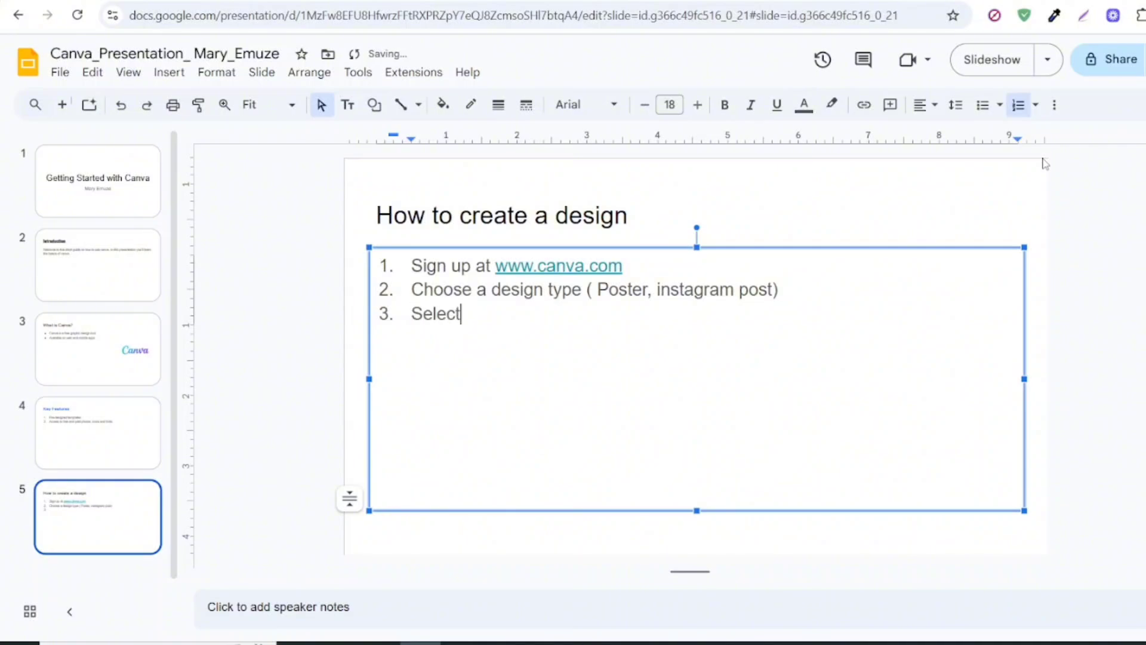
text(a template)
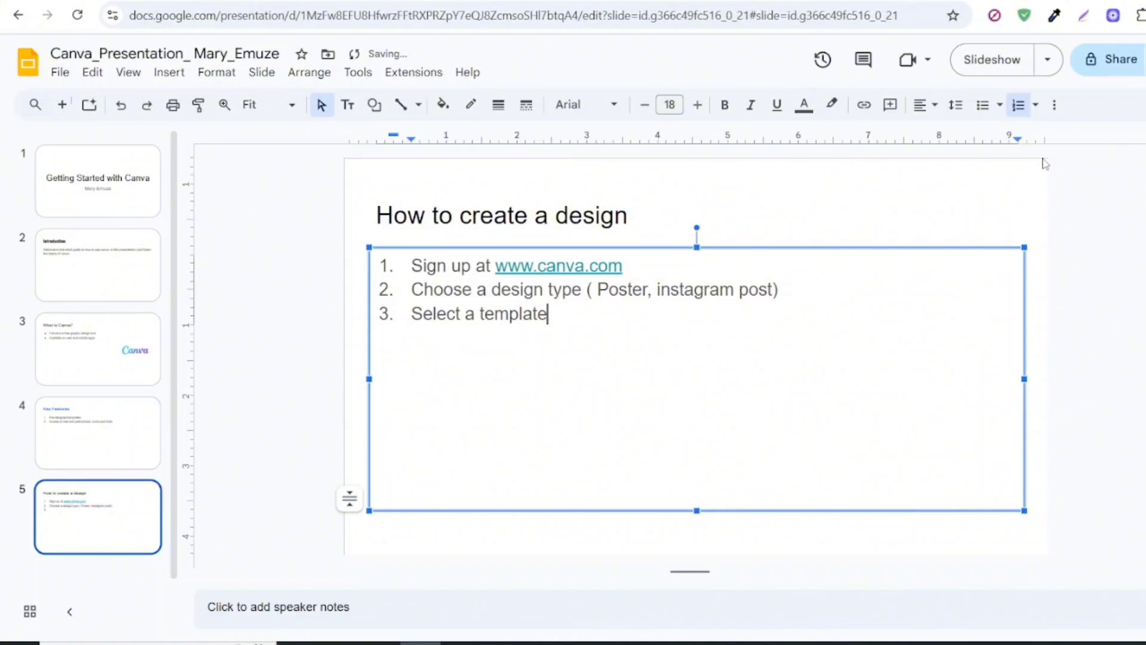
Complete the third numbered item as "Select a template or start from scratch" and add a fourth, "Customize text, colours, images and layout".
text( or start f)
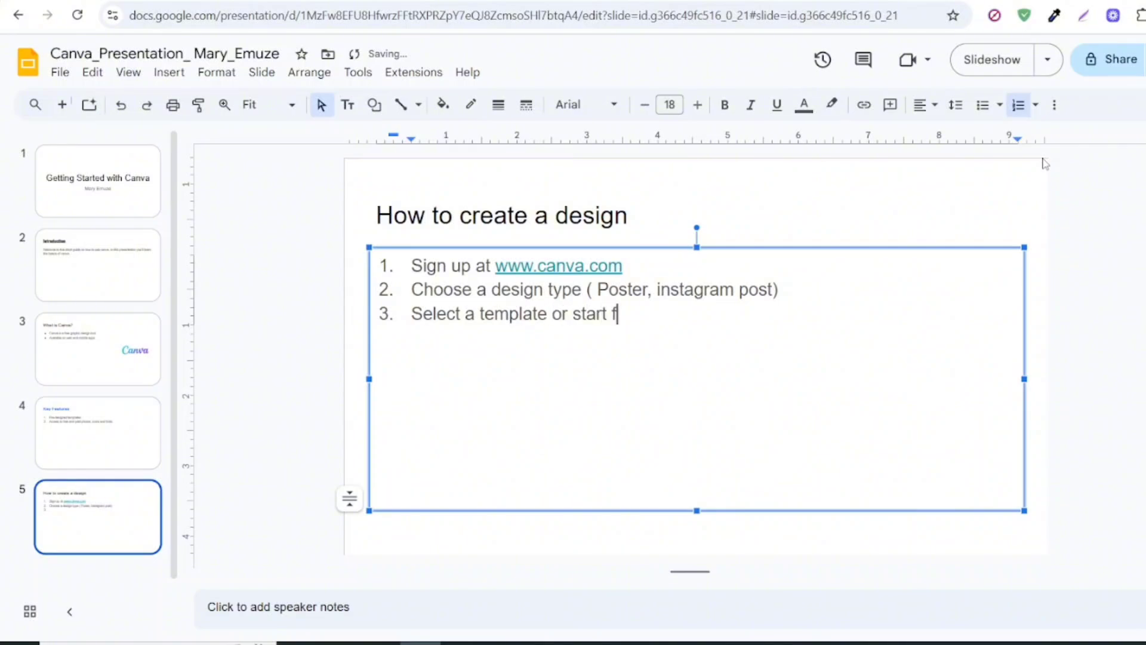
text(rom scratch)
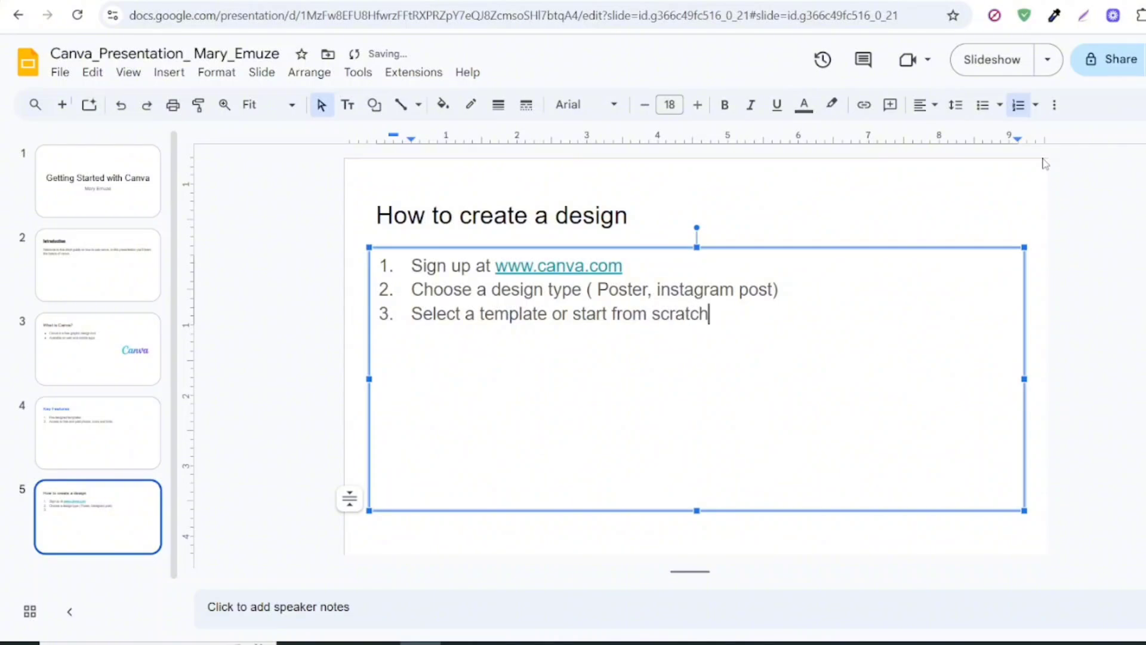
key(Return)
text(Cust)
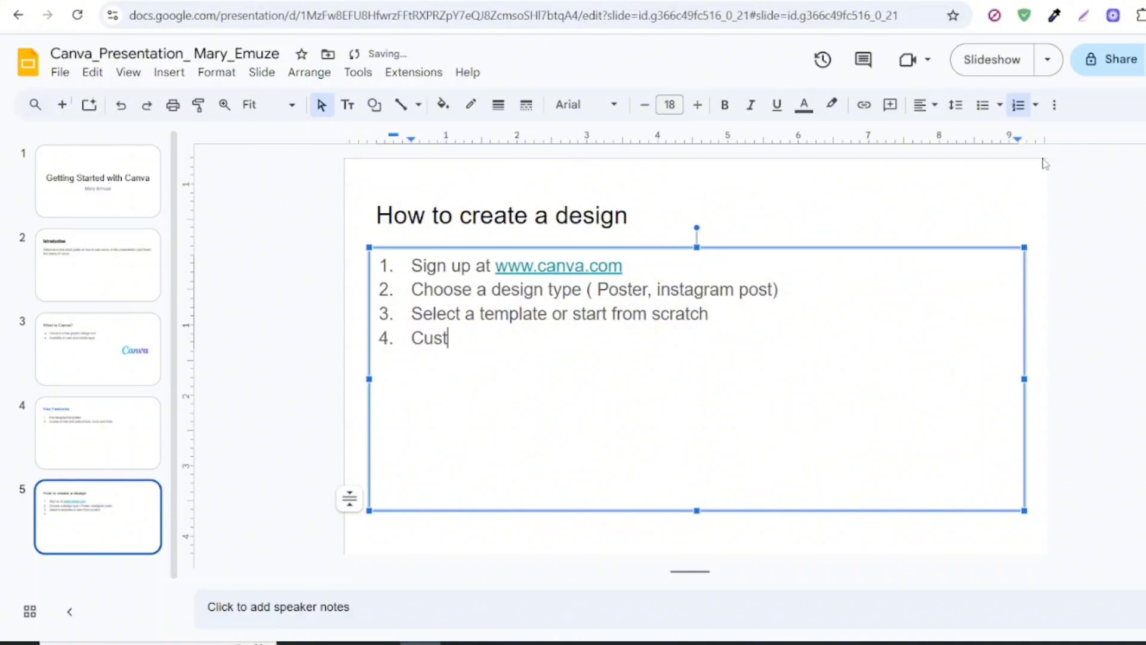
text(omize text,)
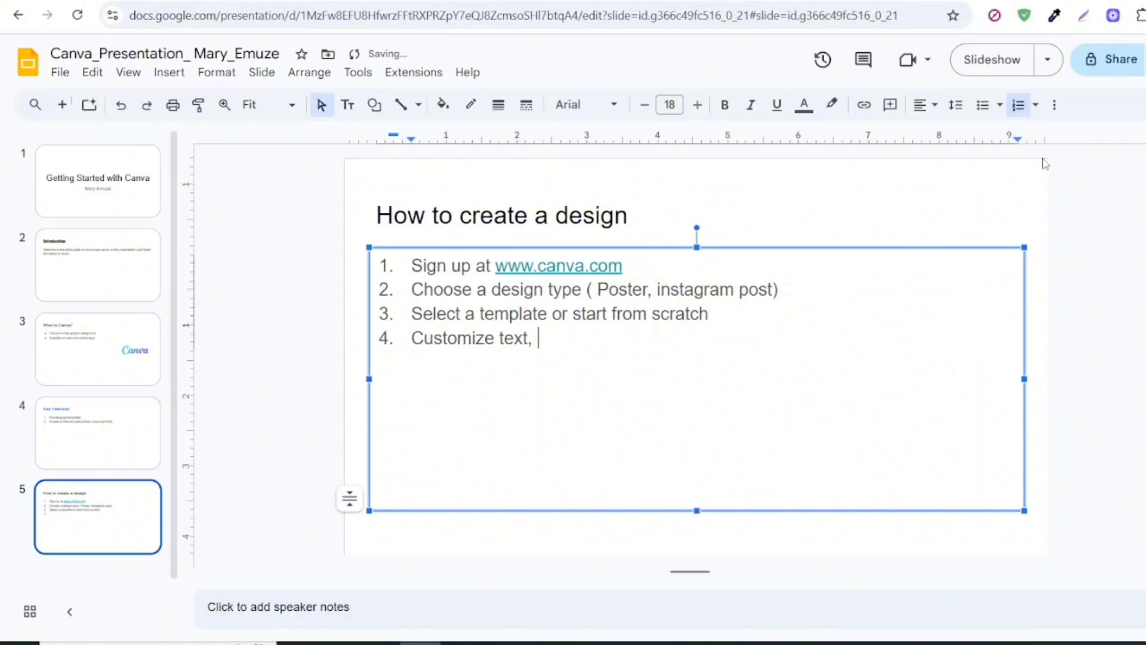
text(colours, i)
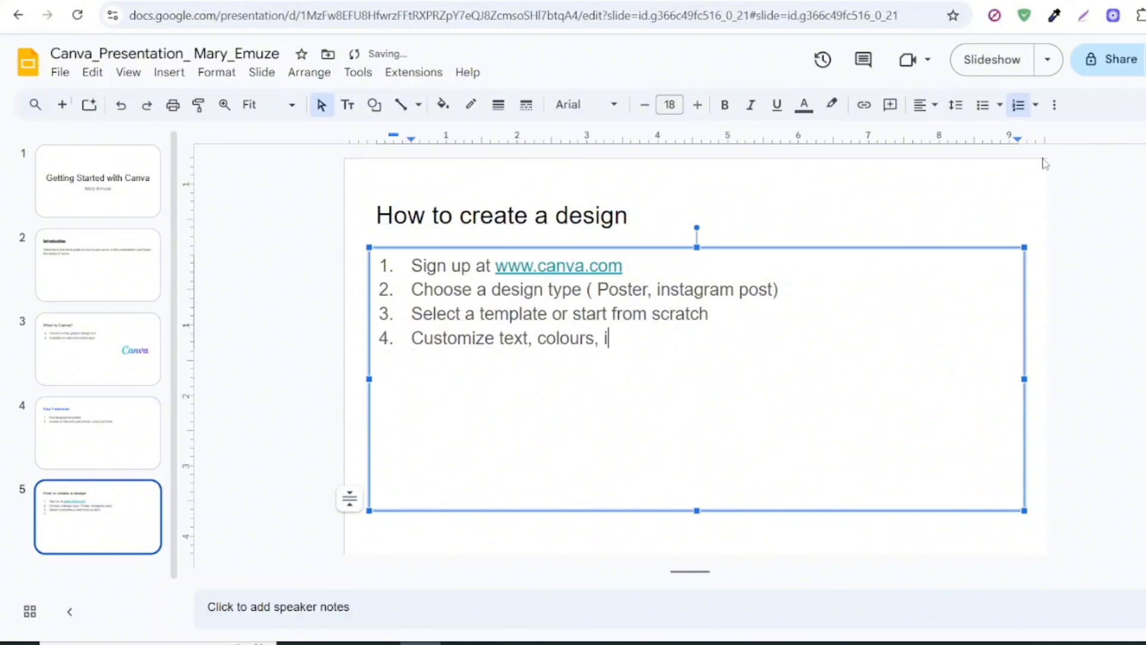
text(mages a)
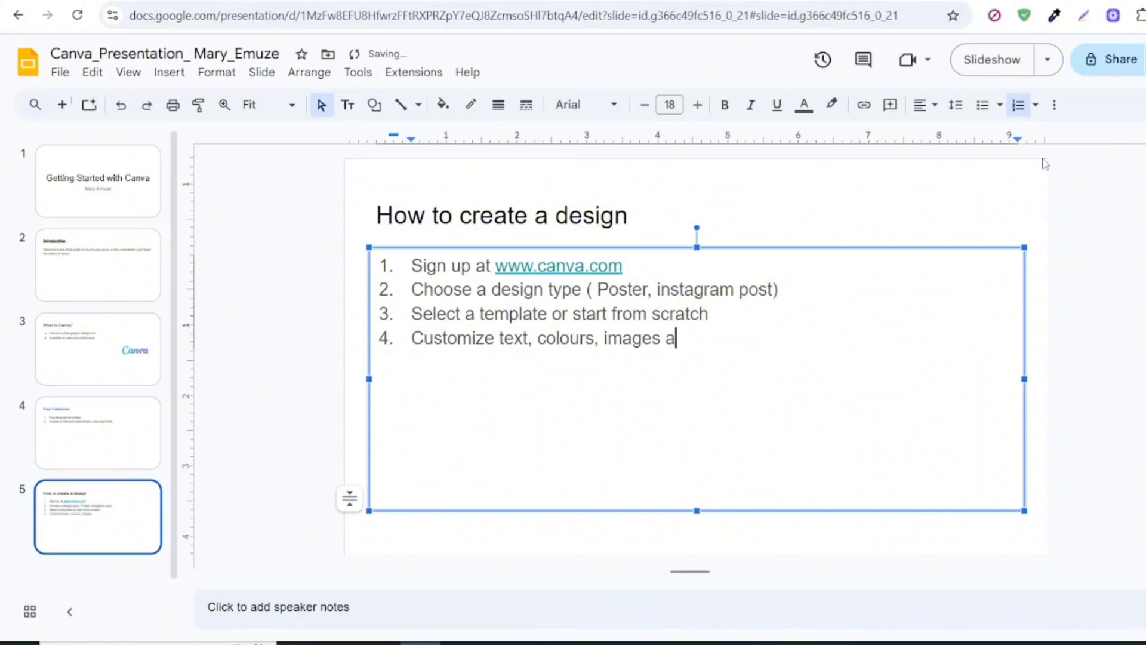
text(nd layout)
Add the fifth numbered item "Download or share your design." to the "How to create a design" list.
key(Return)
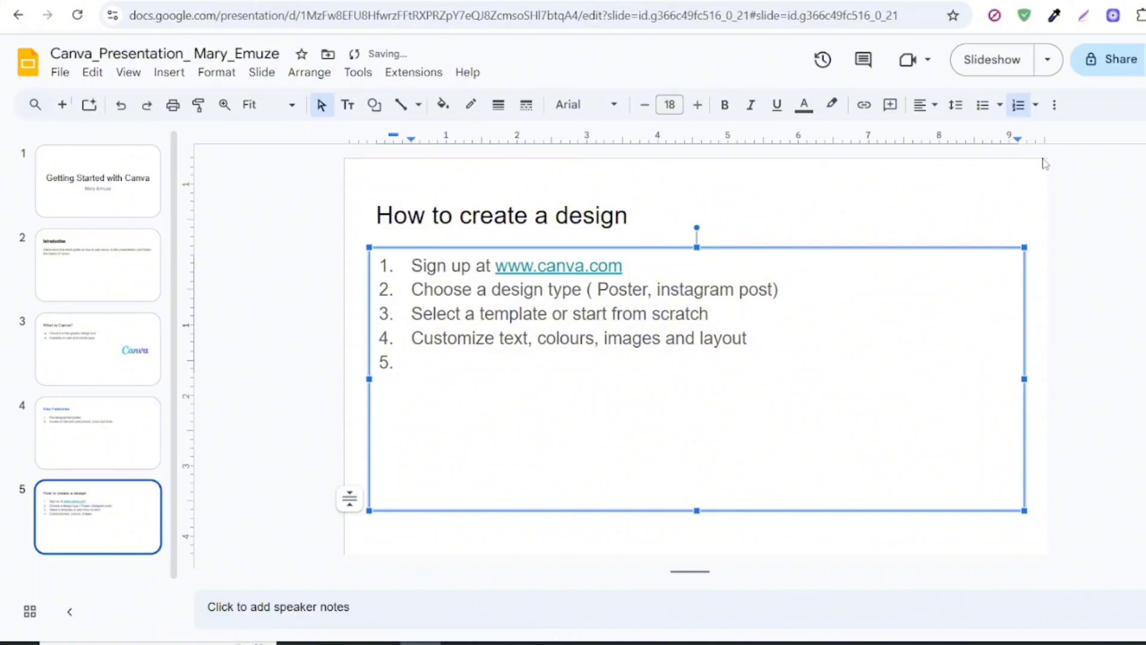
text(Dowm)
key(BackSpace)
text(nload)
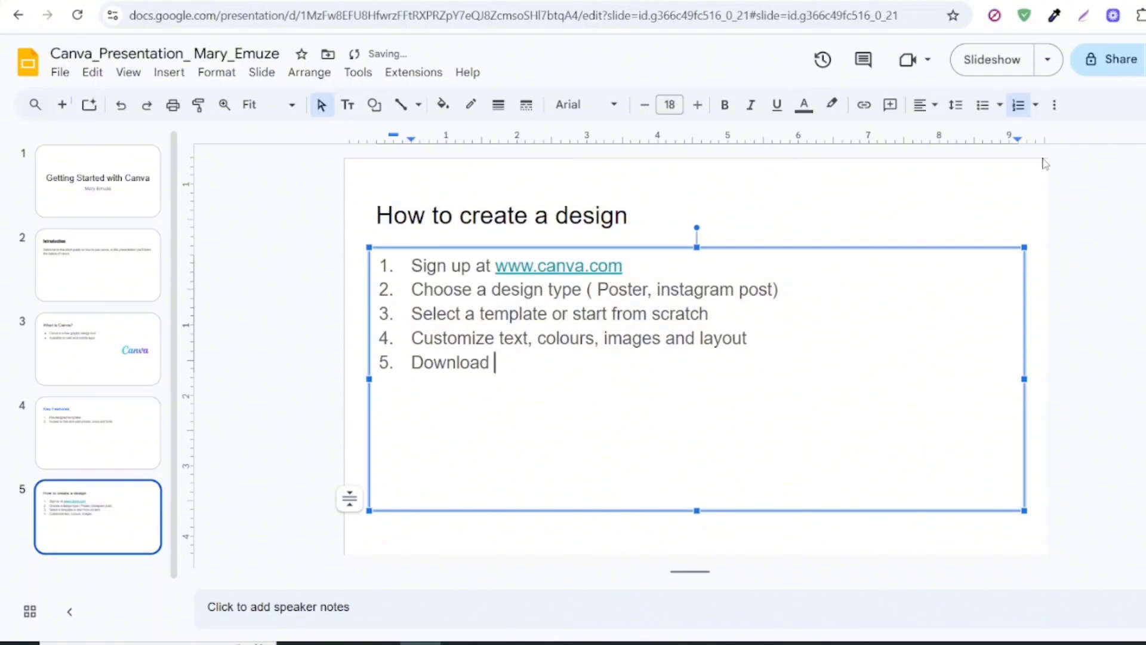
text( or share )
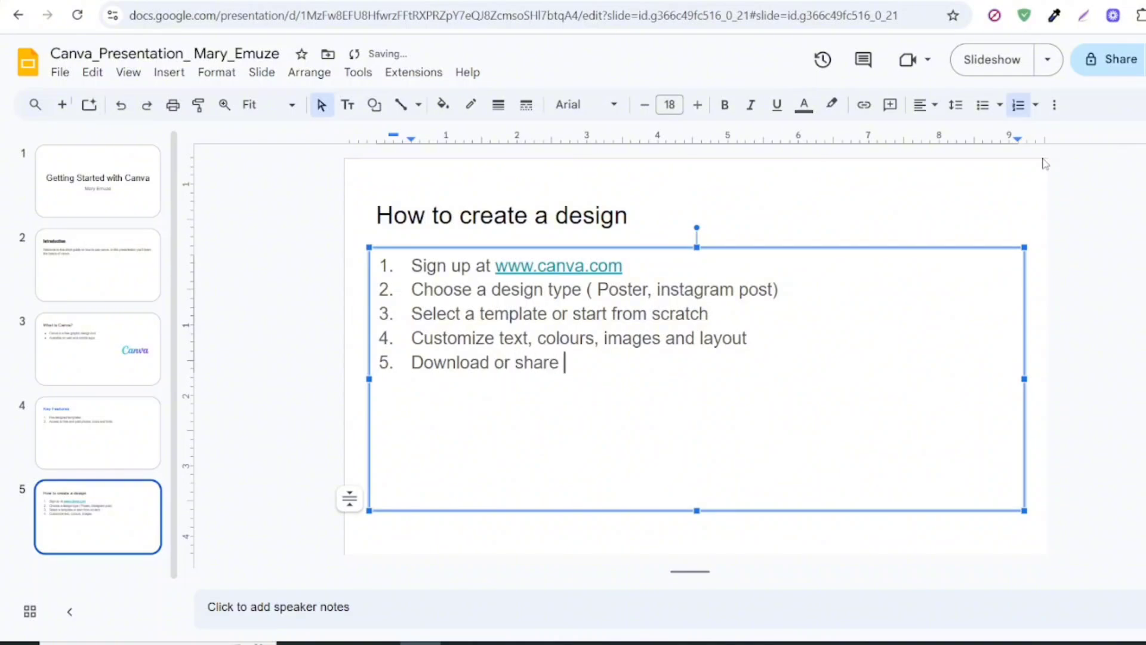
text(your design)
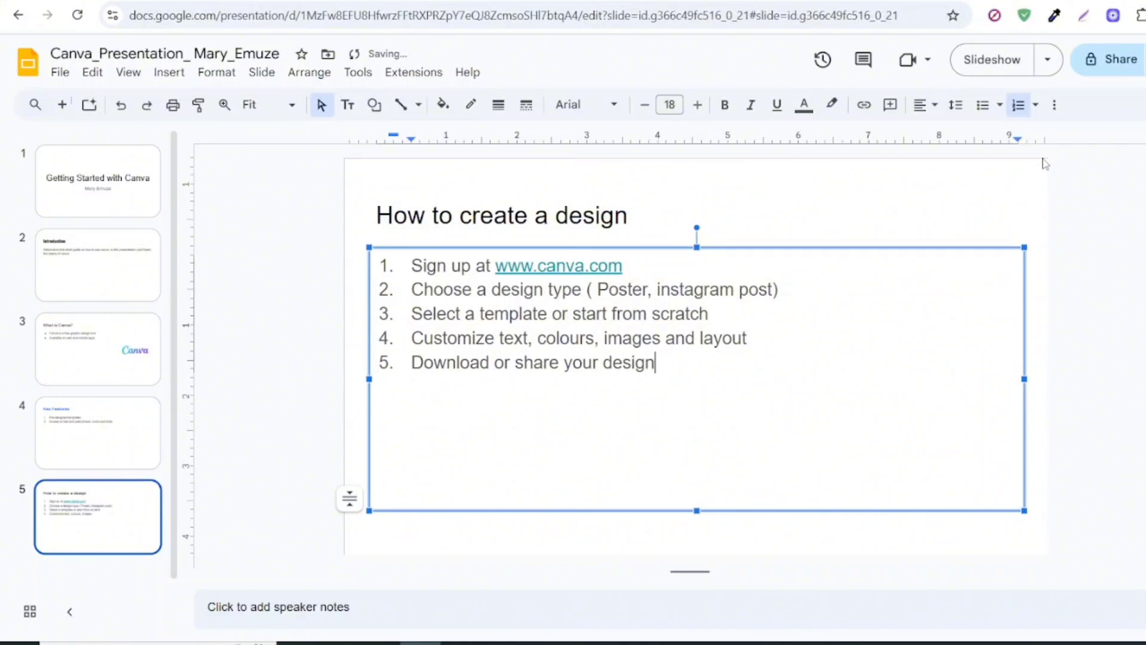
text(.)
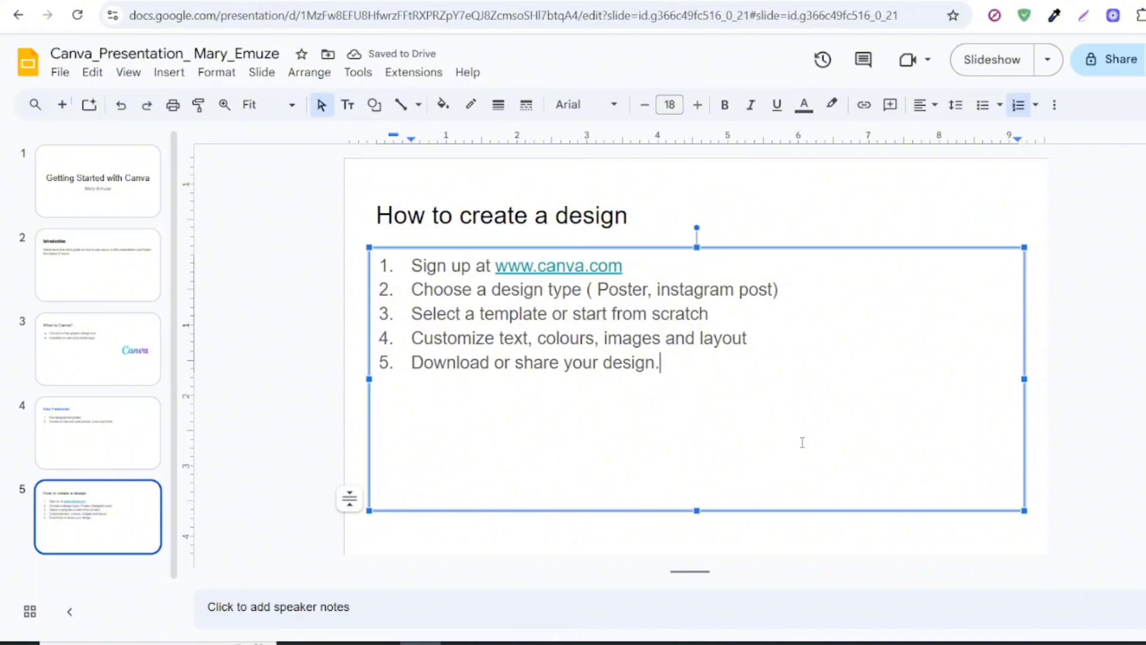
Increase the font size of all five numbered items on the "How to create a design" slide to 22.
drag(670, 376, 413, 263)
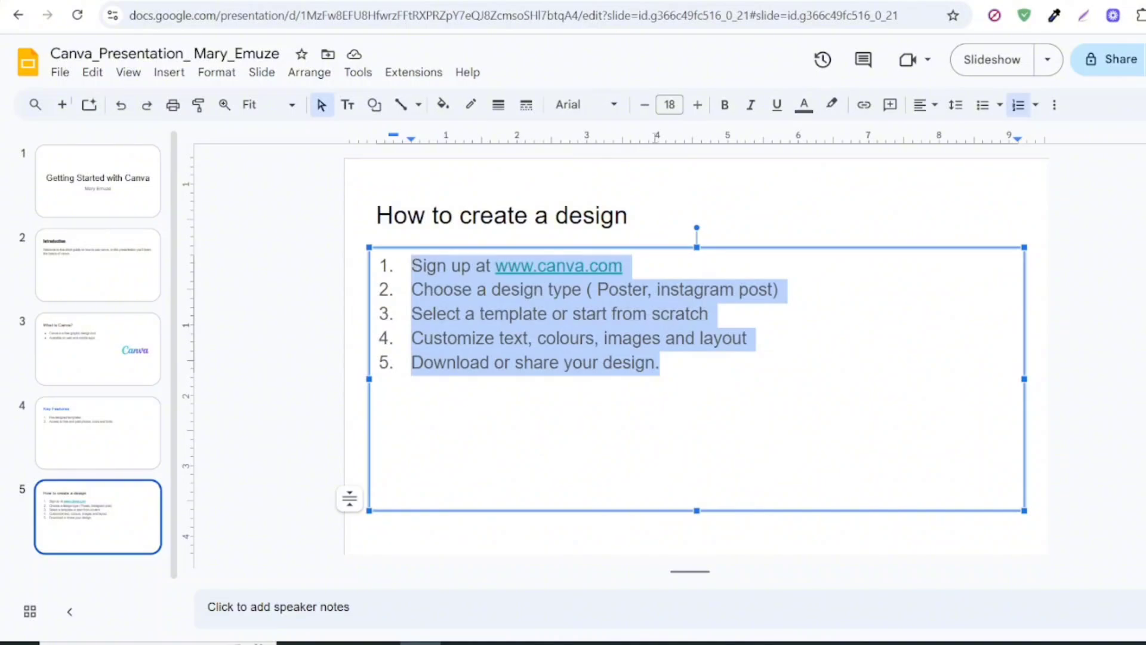
click(698, 107)
click(697, 106)
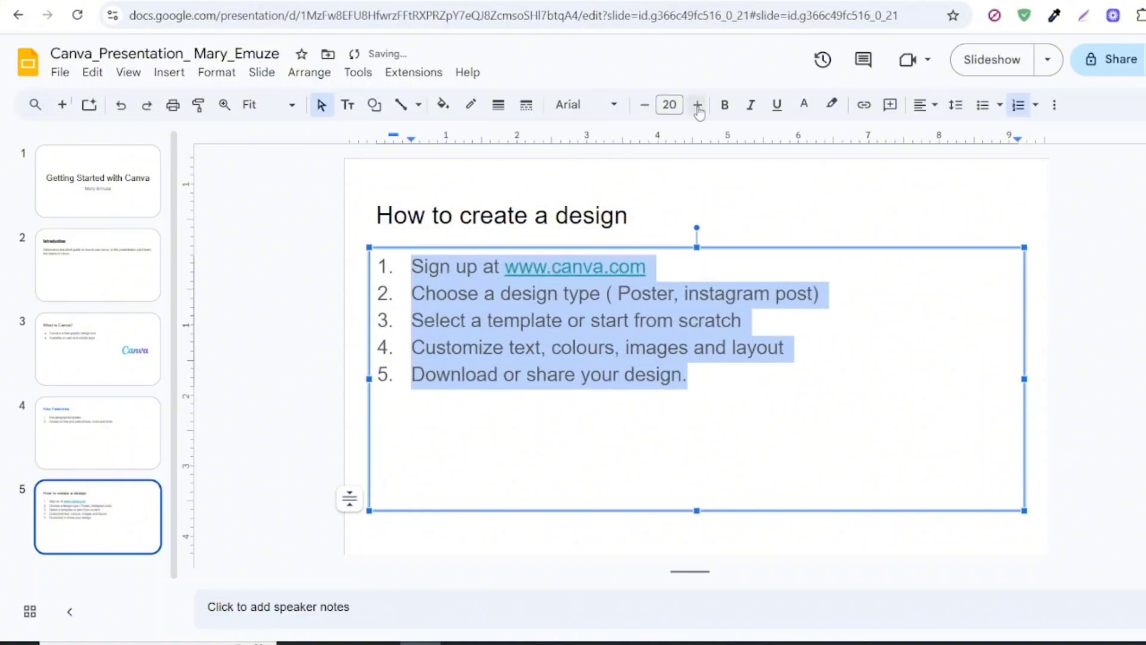
click(697, 106)
click(698, 106)
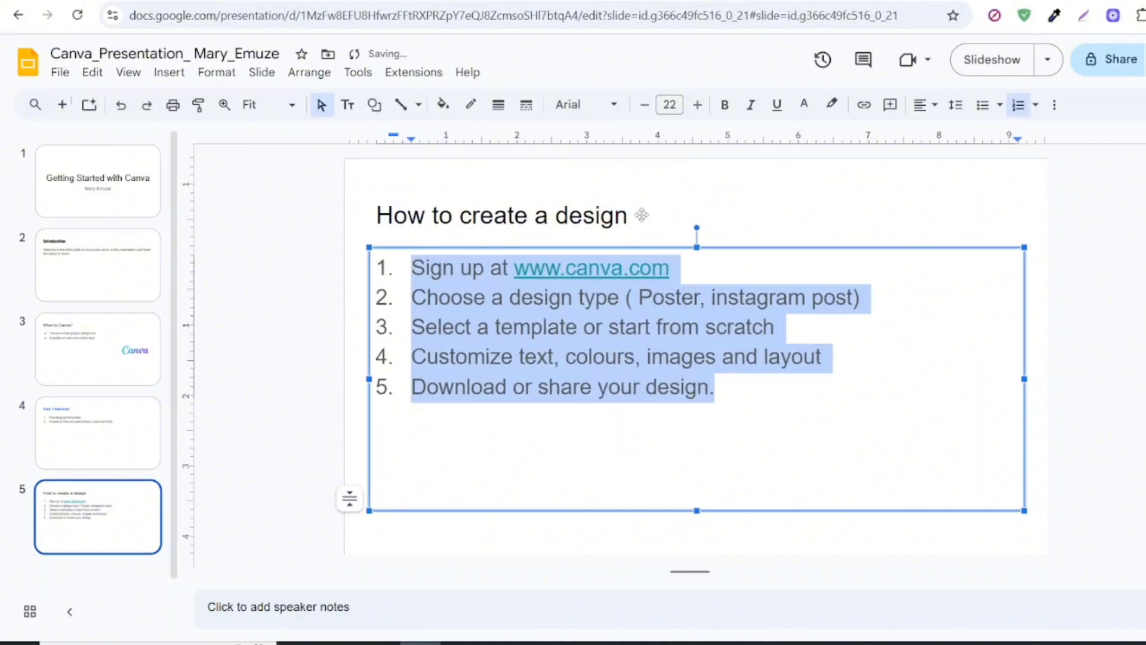
Increase the "How to create a design" heading's font size to 27 and make it bold.
click(616, 219)
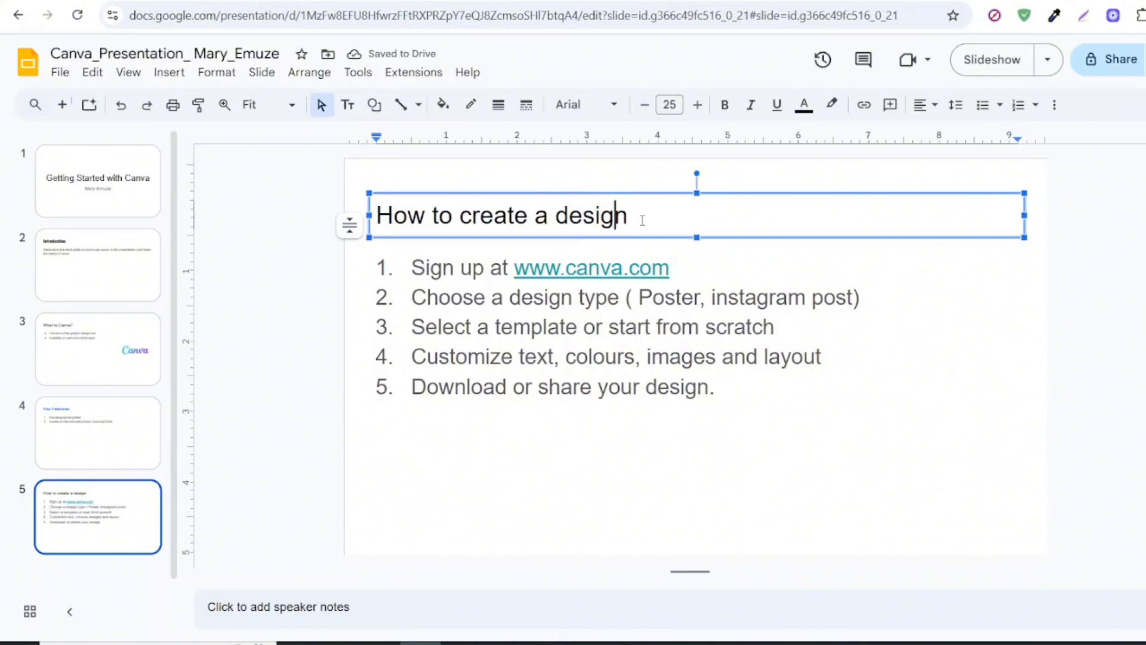
drag(640, 220, 375, 218)
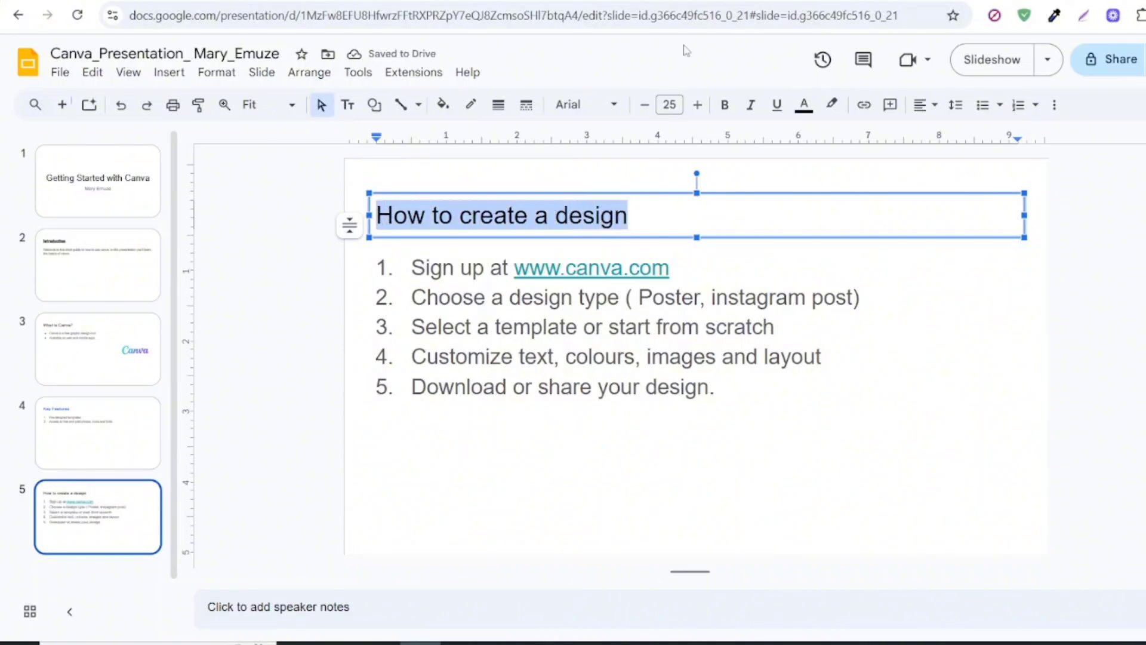
click(698, 105)
click(697, 105)
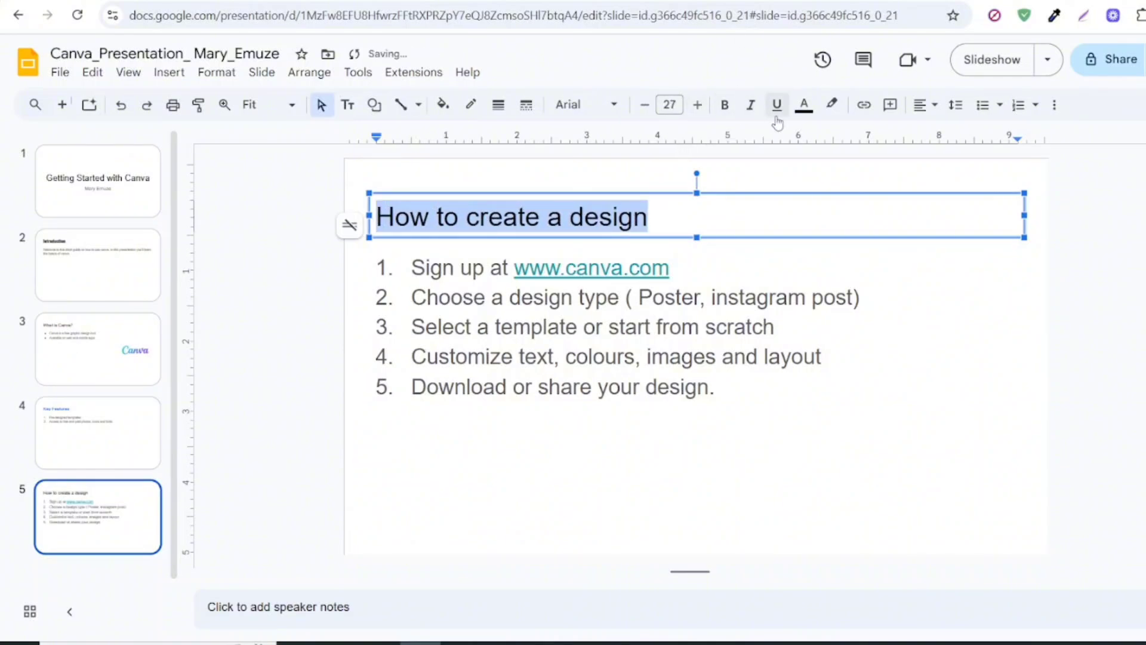
click(725, 105)
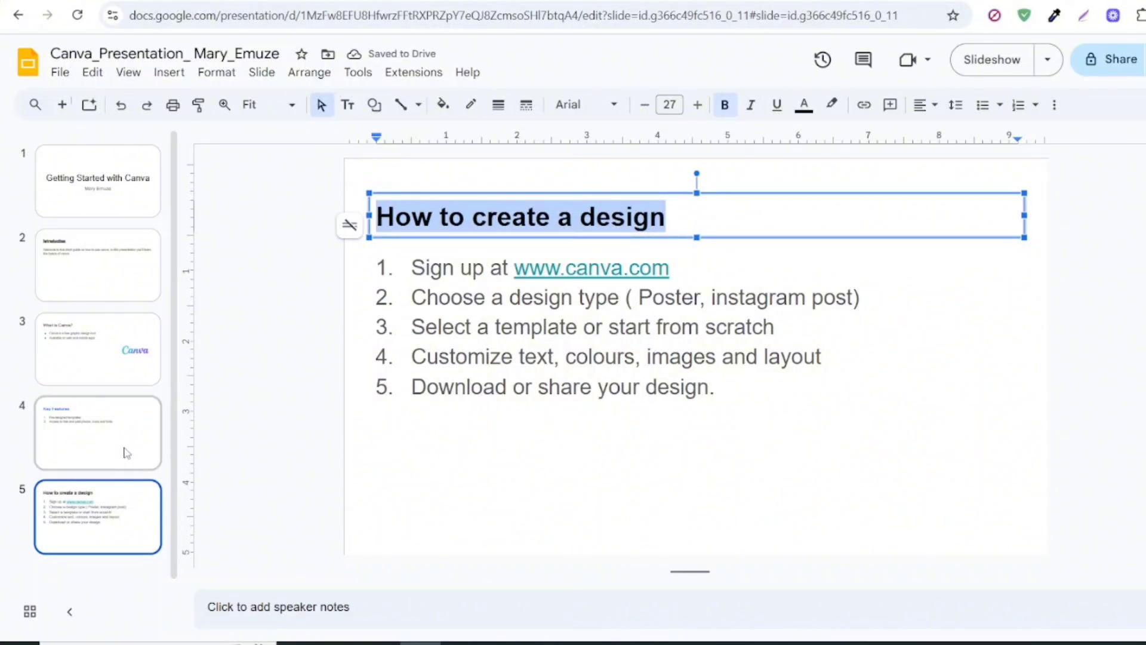
Match the "Key Features" heading to the "How to create a design" heading by setting its font size to 27.
click(126, 452)
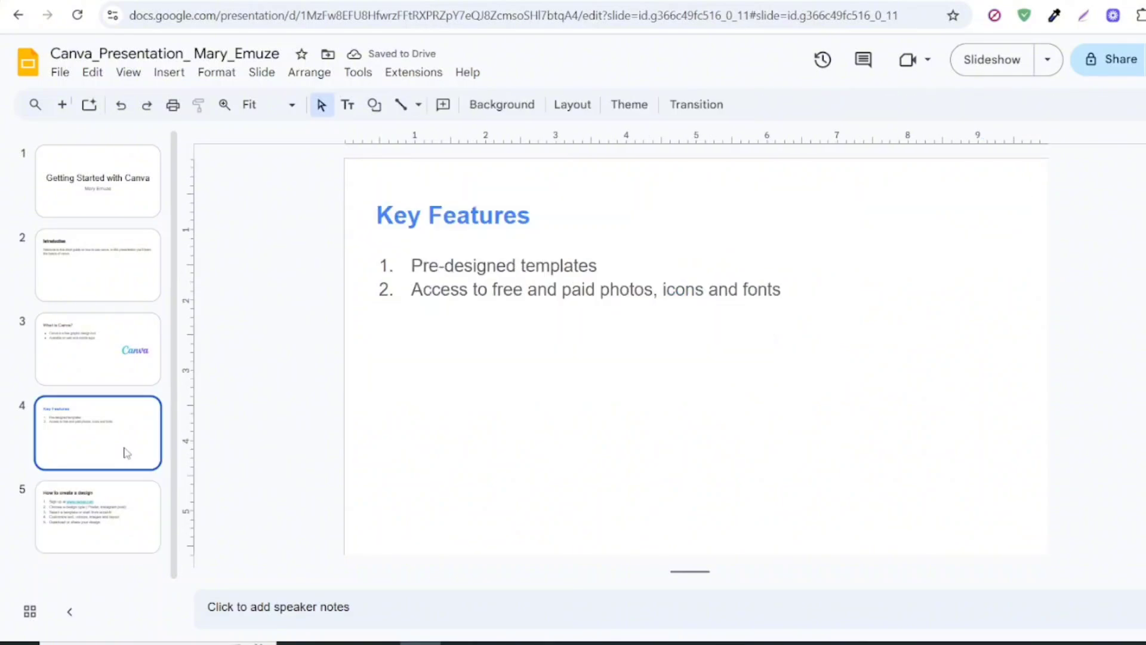
click(458, 214)
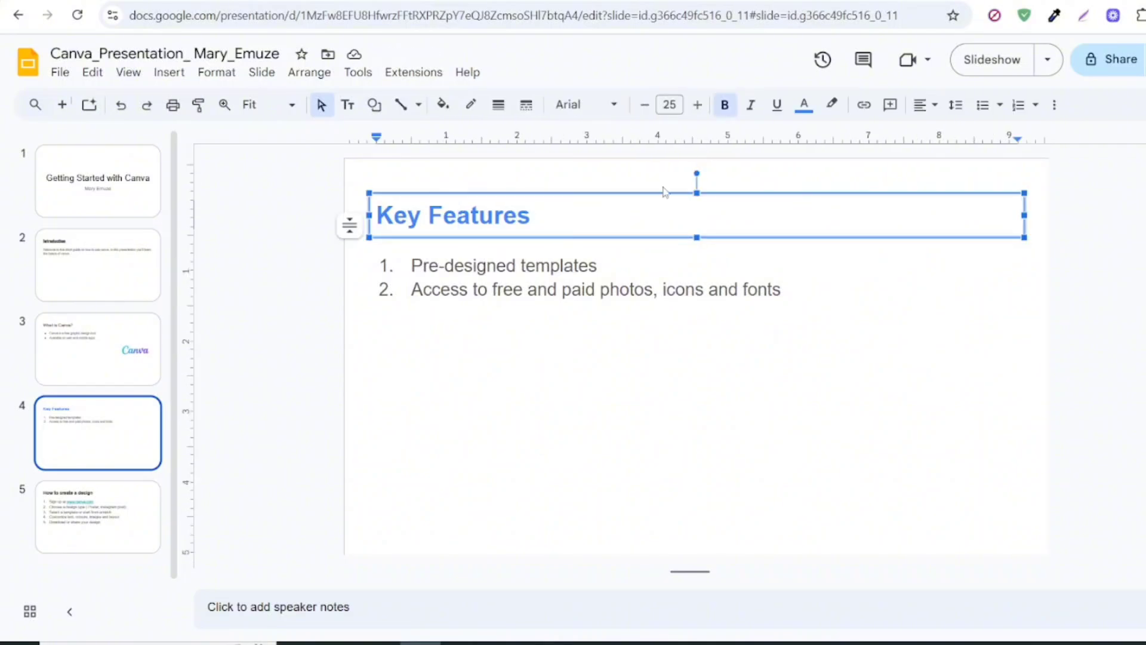
click(542, 219)
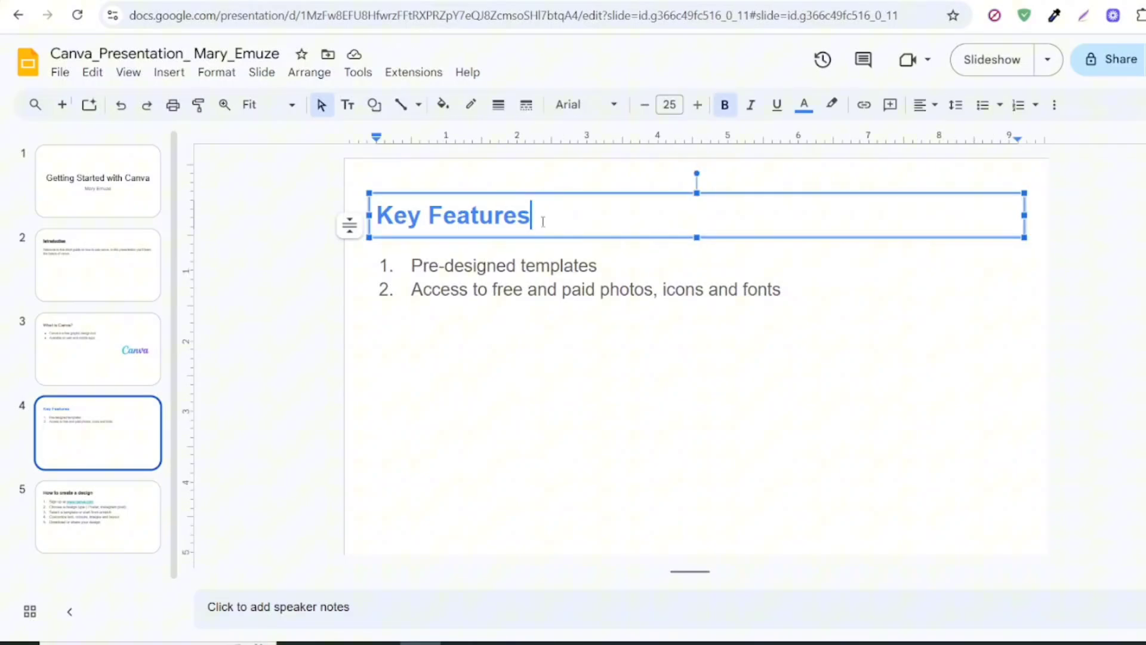
click(145, 515)
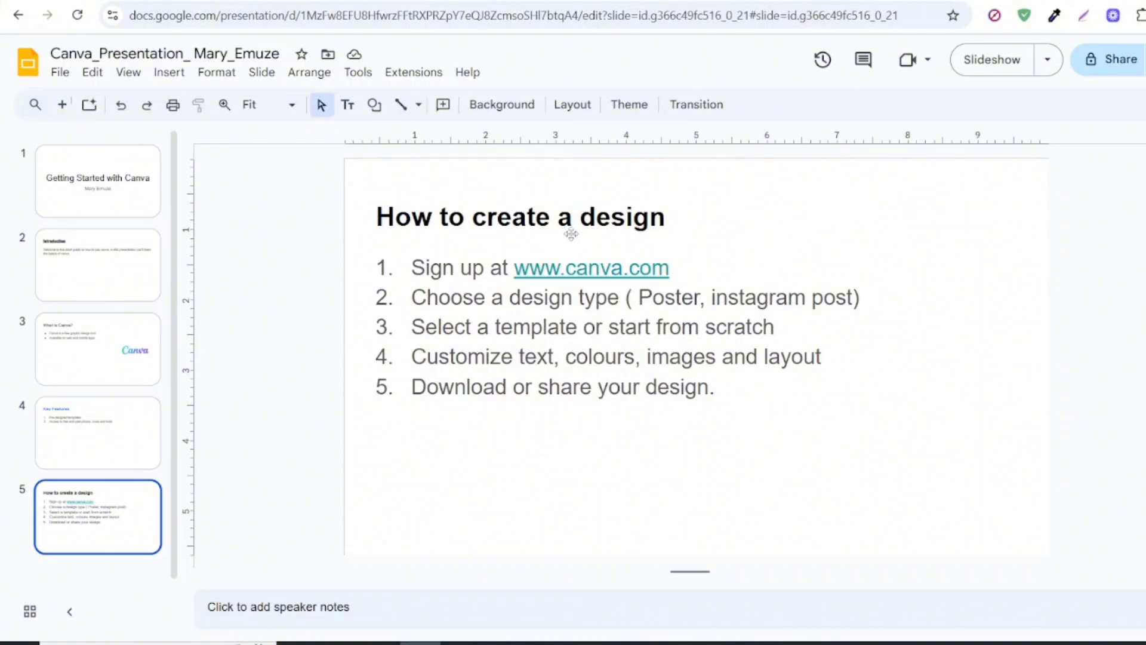
click(589, 218)
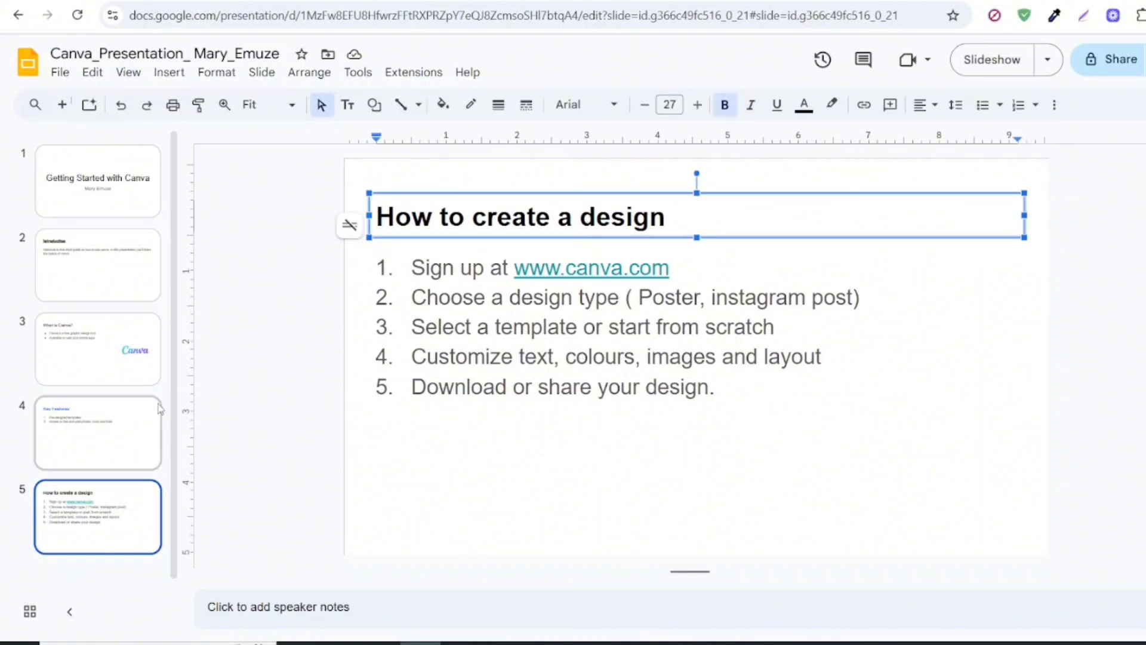
click(548, 358)
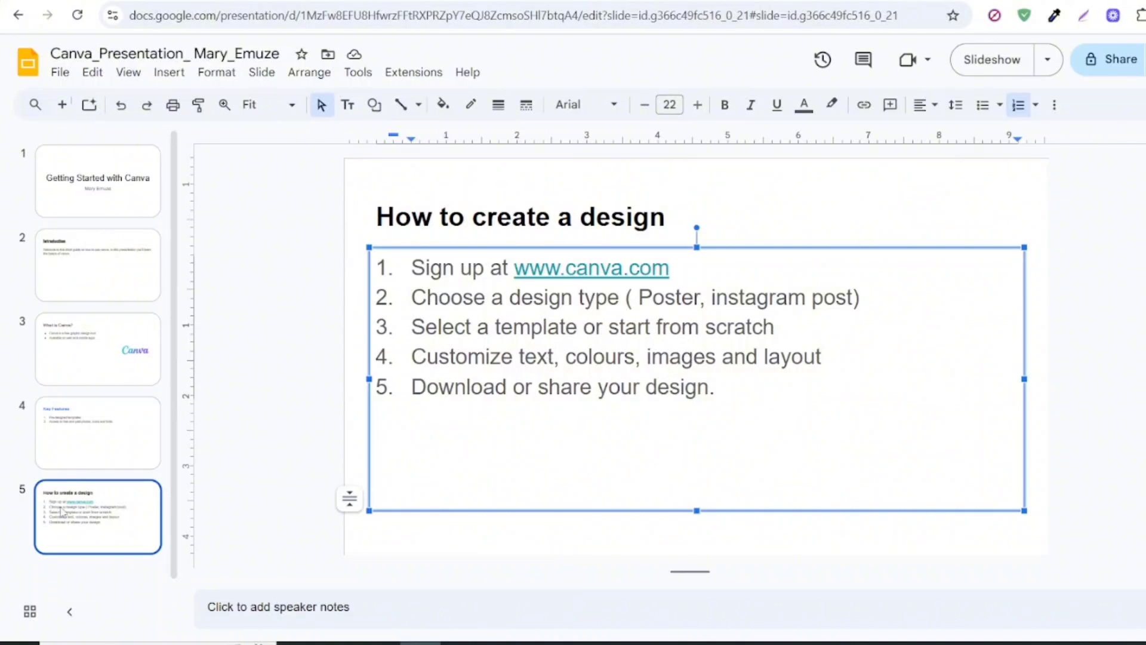
click(117, 441)
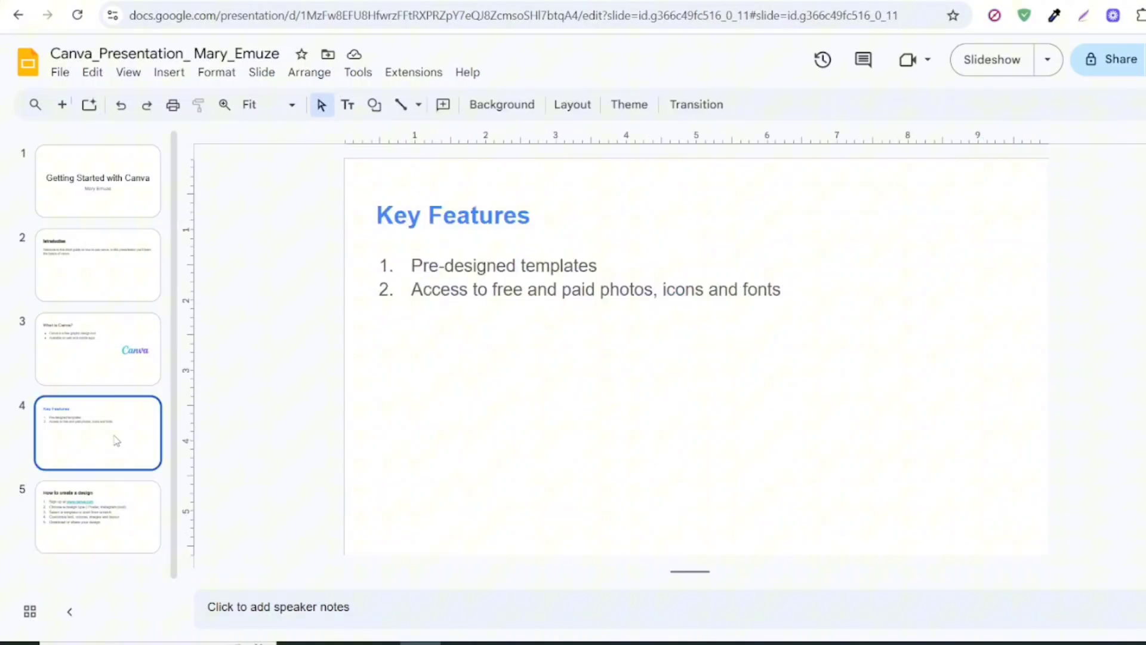
click(523, 218)
drag(540, 217, 376, 216)
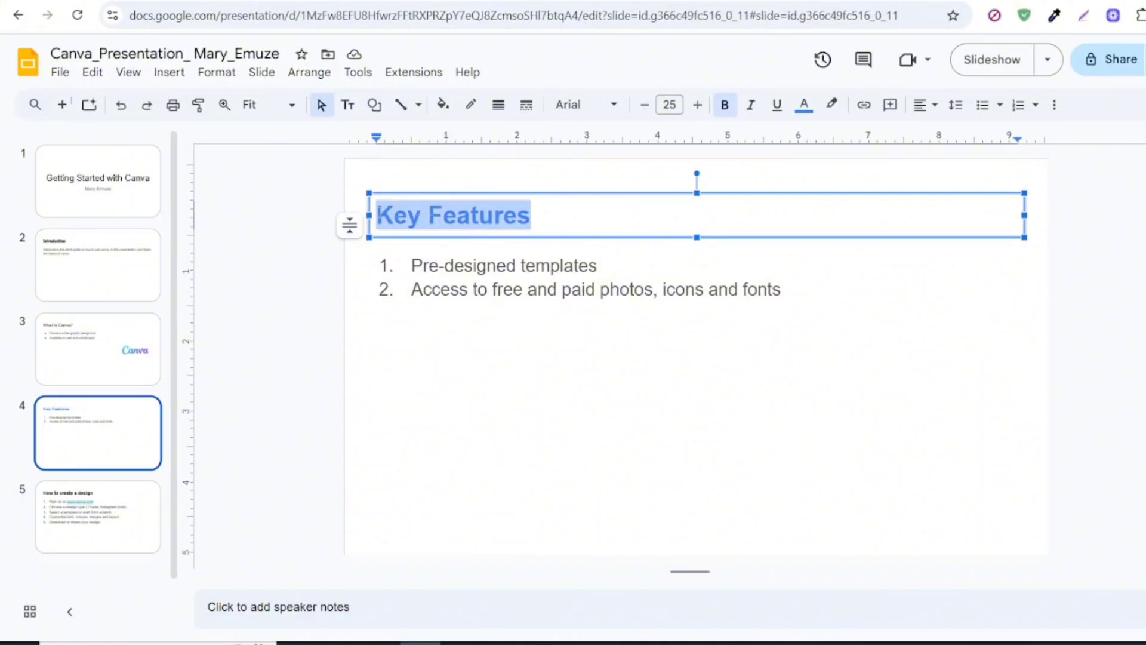
click(670, 105)
key(BackSpace)
text(7)
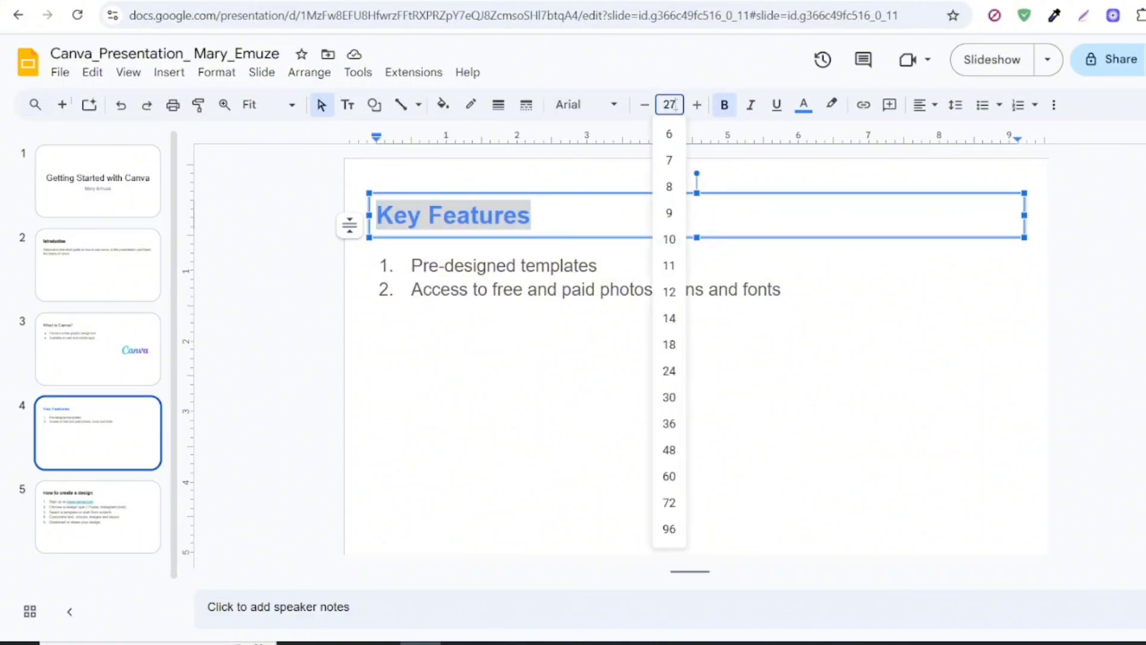
key(Return)
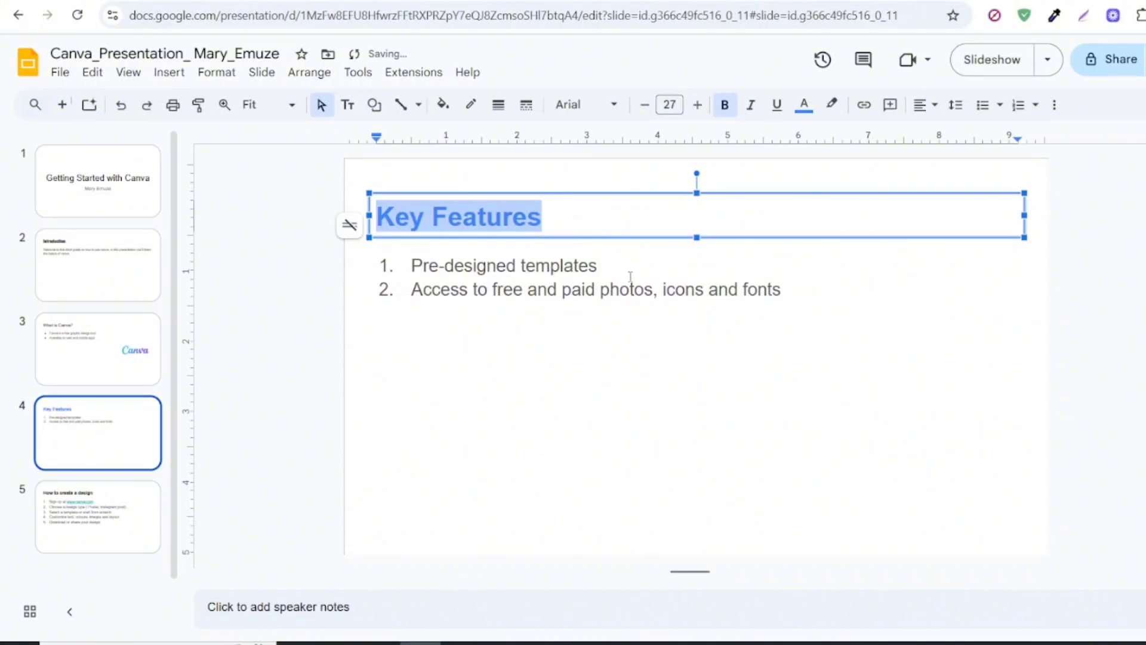
Set the font size of both numbered items on the "Key Features" slide to 22.
click(630, 276)
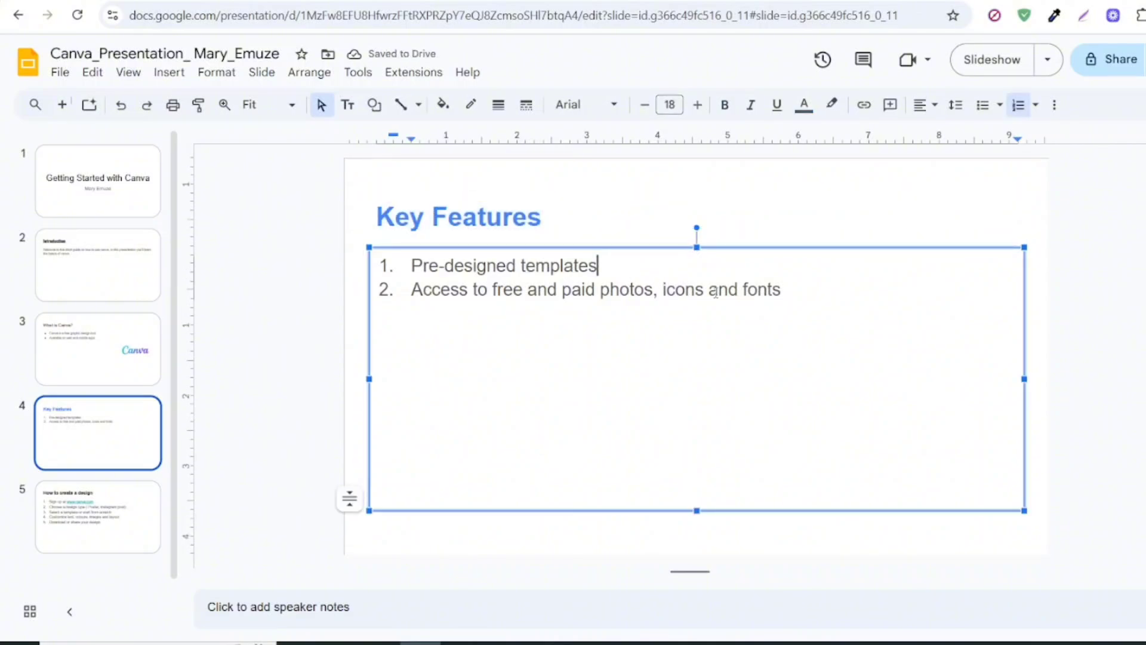
click(794, 293)
drag(793, 293, 395, 258)
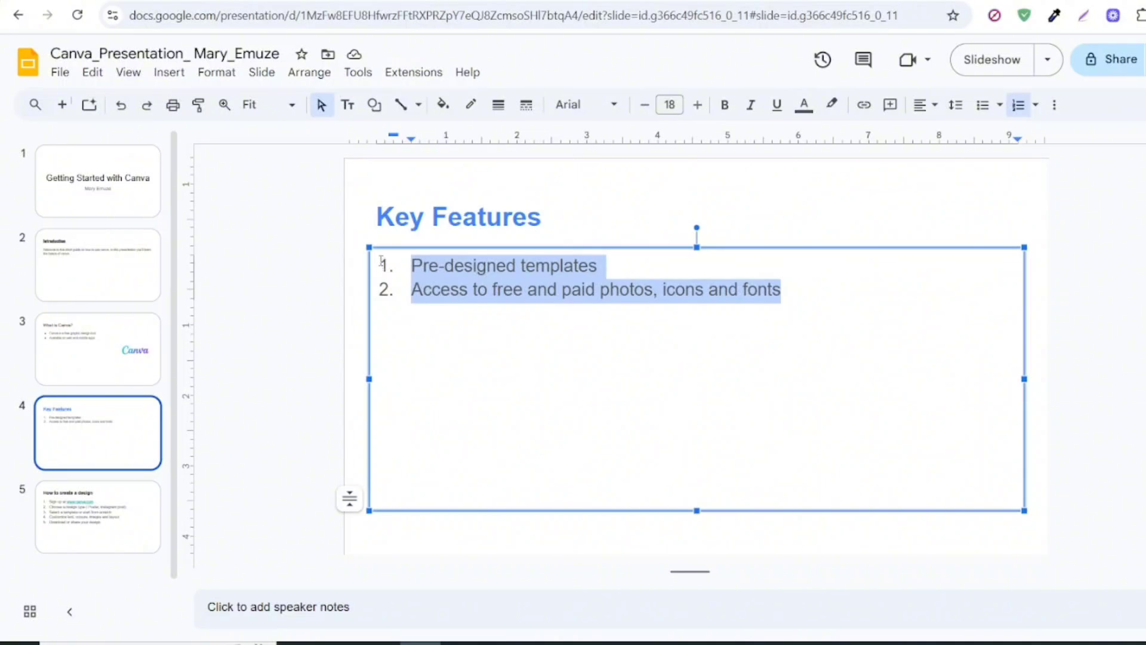
click(670, 103)
text(22)
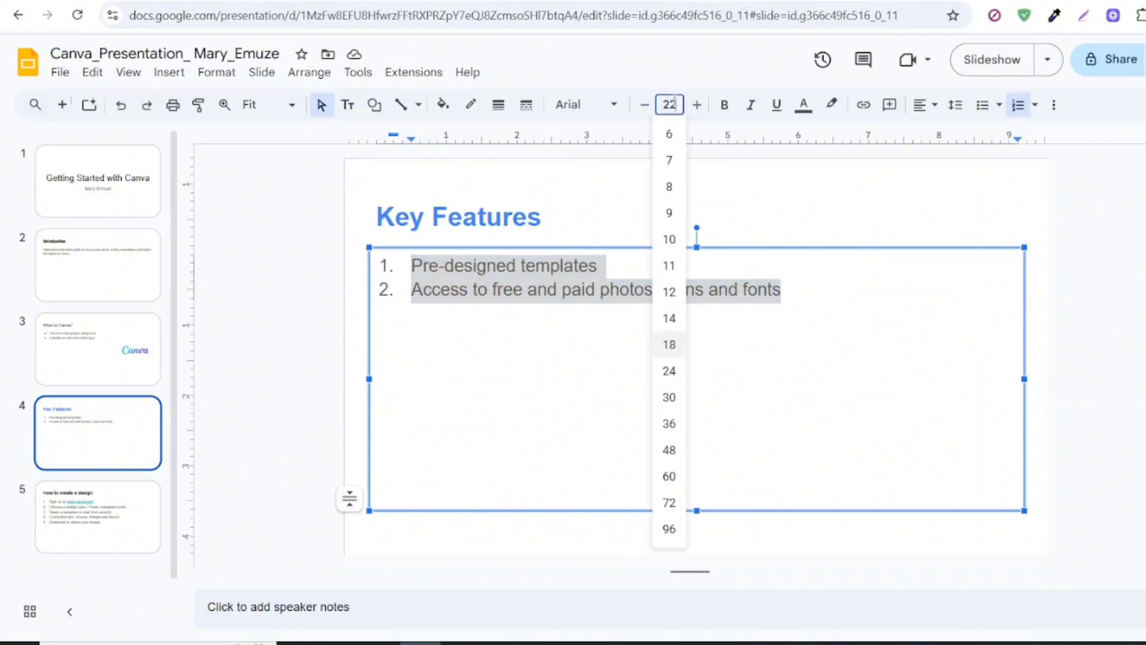
key(Return)
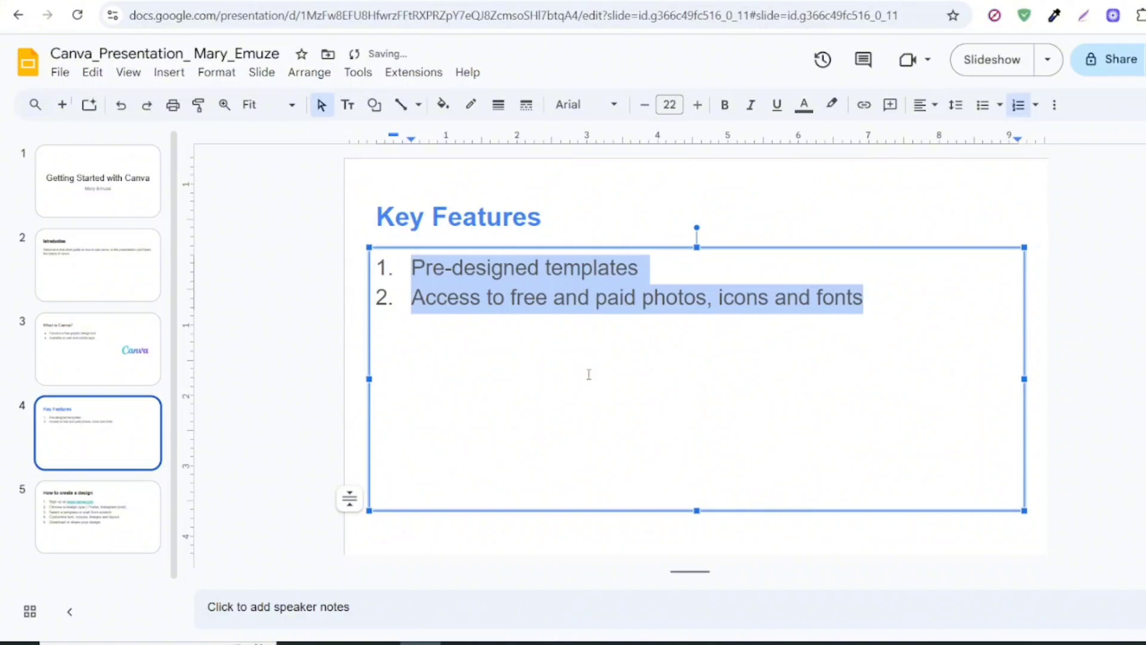
click(591, 297)
Make the "What is Canva?" heading on the third slide bold.
click(71, 367)
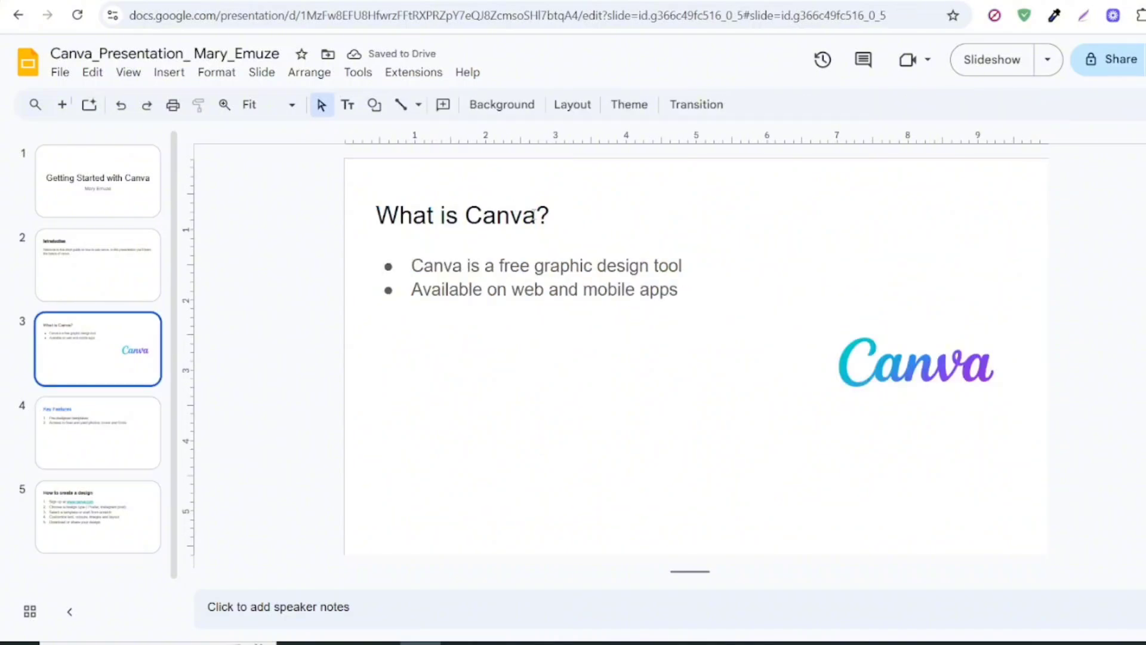
click(536, 215)
double_click(550, 215)
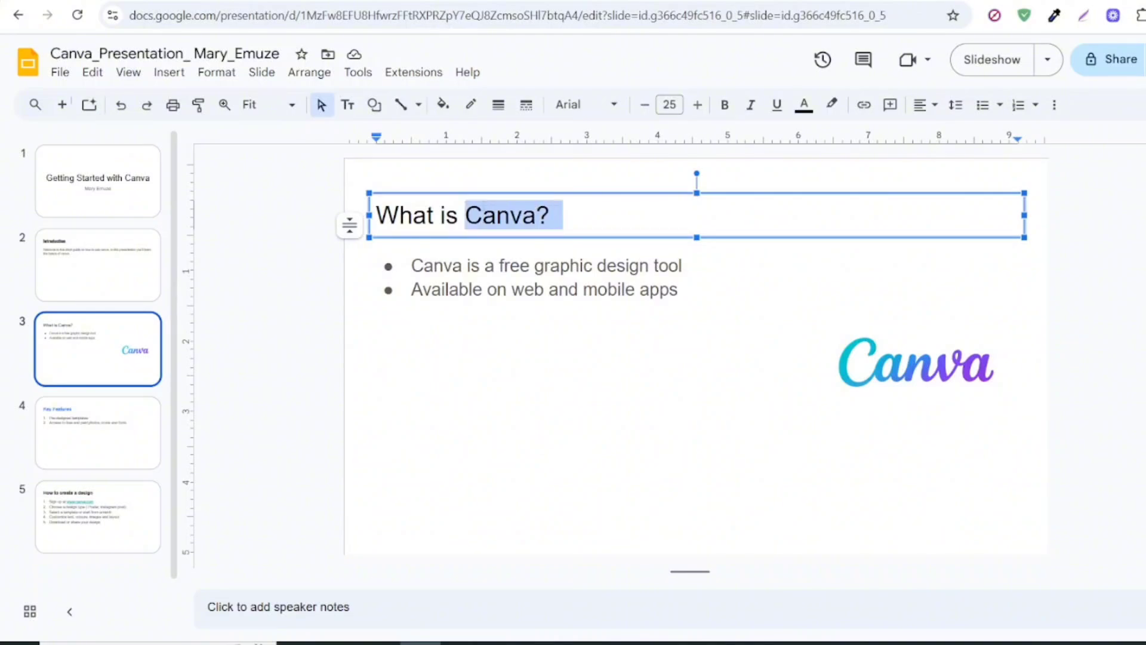
triple_click(402, 214)
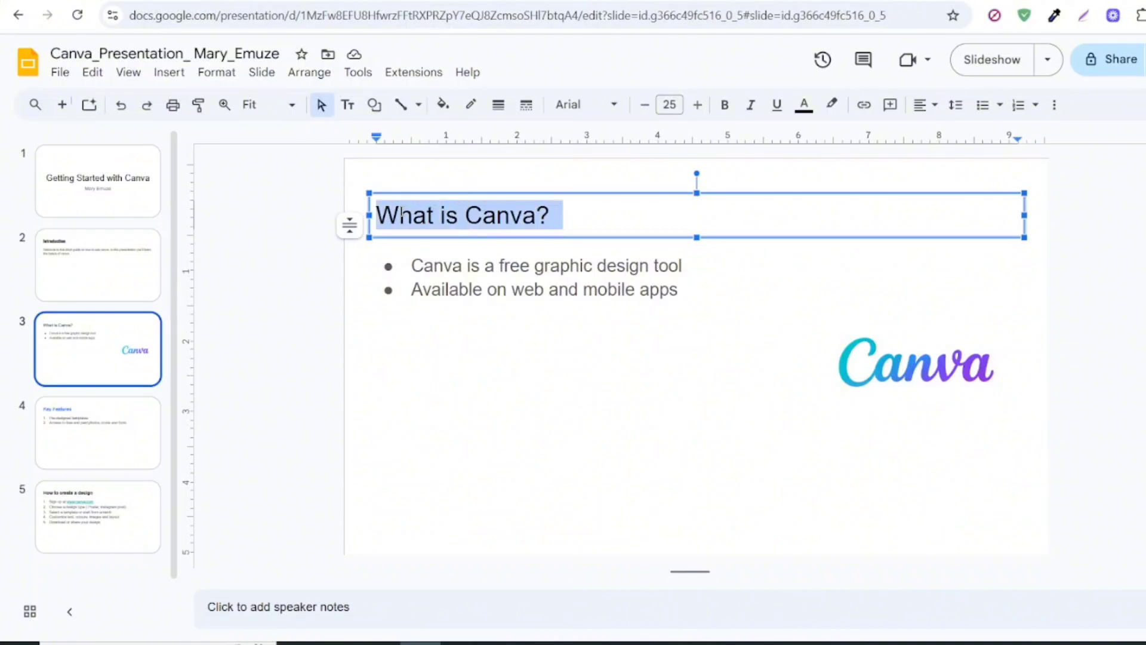
click(670, 105)
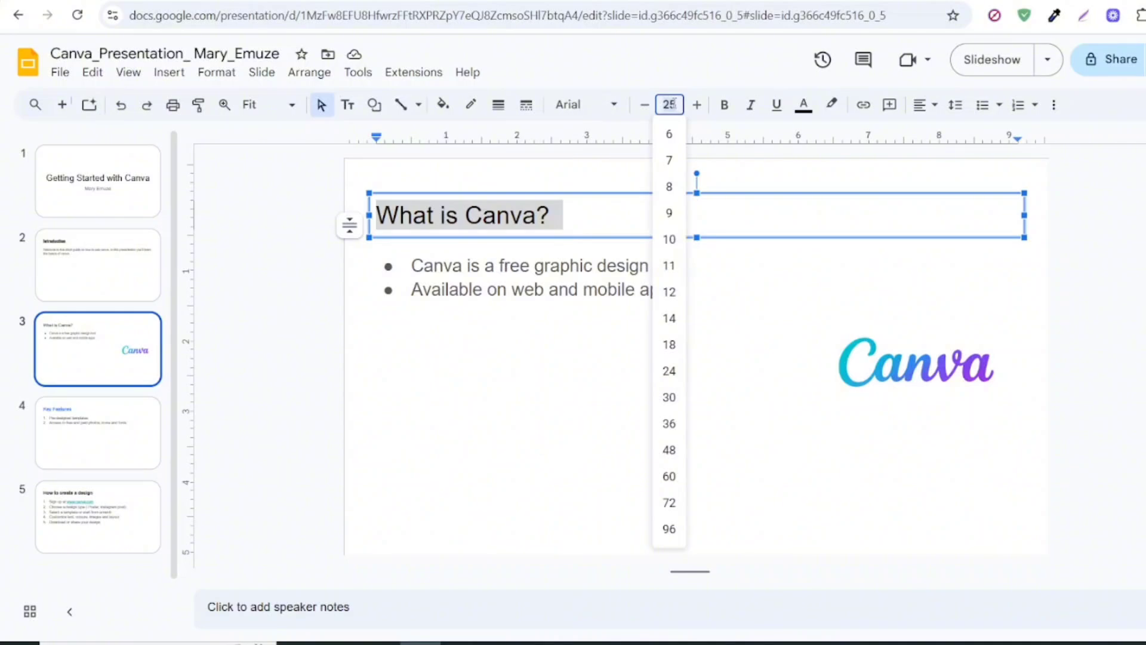
click(728, 110)
Set the font size of both bulleted items on the "What is Canva?" slide to 22.
click(637, 276)
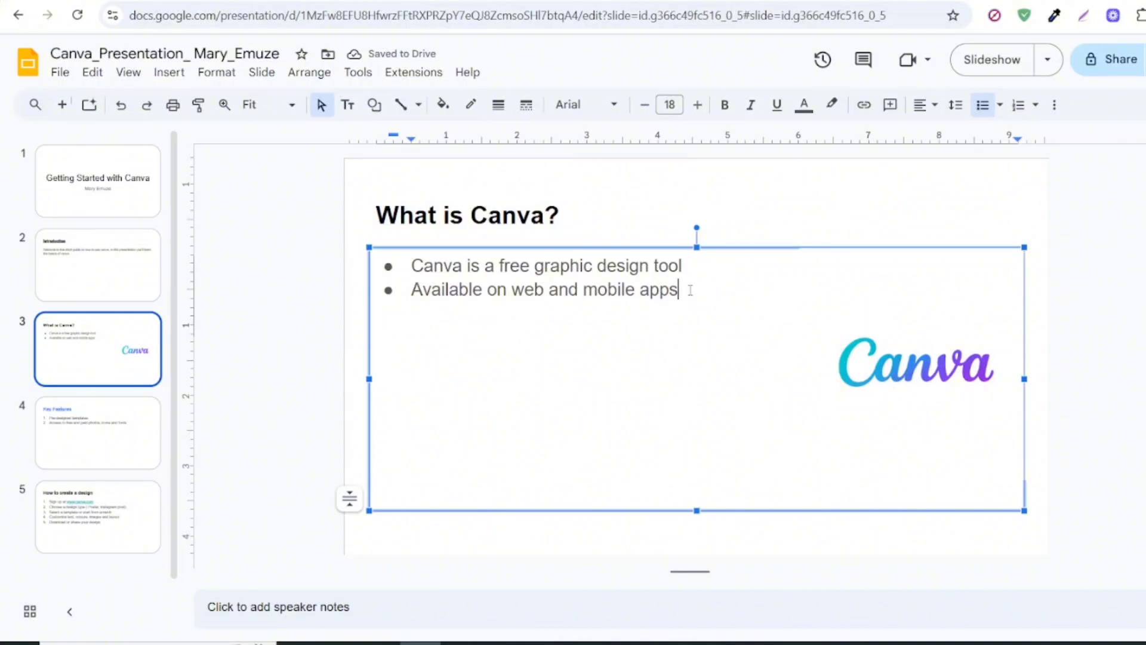
drag(690, 291, 412, 251)
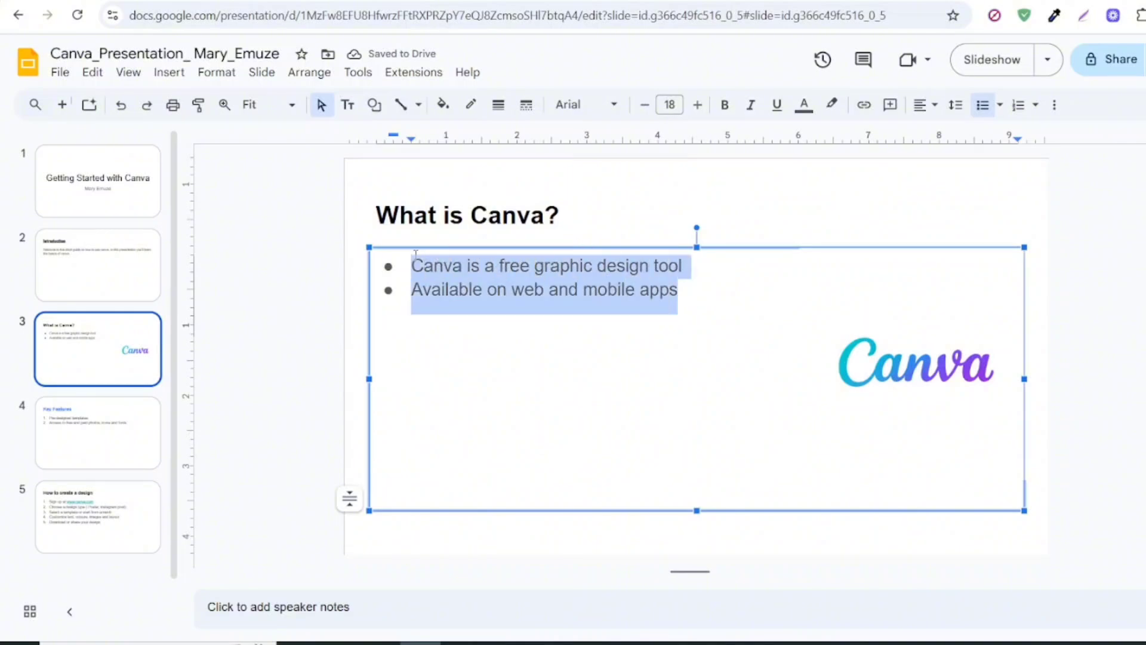
click(671, 105)
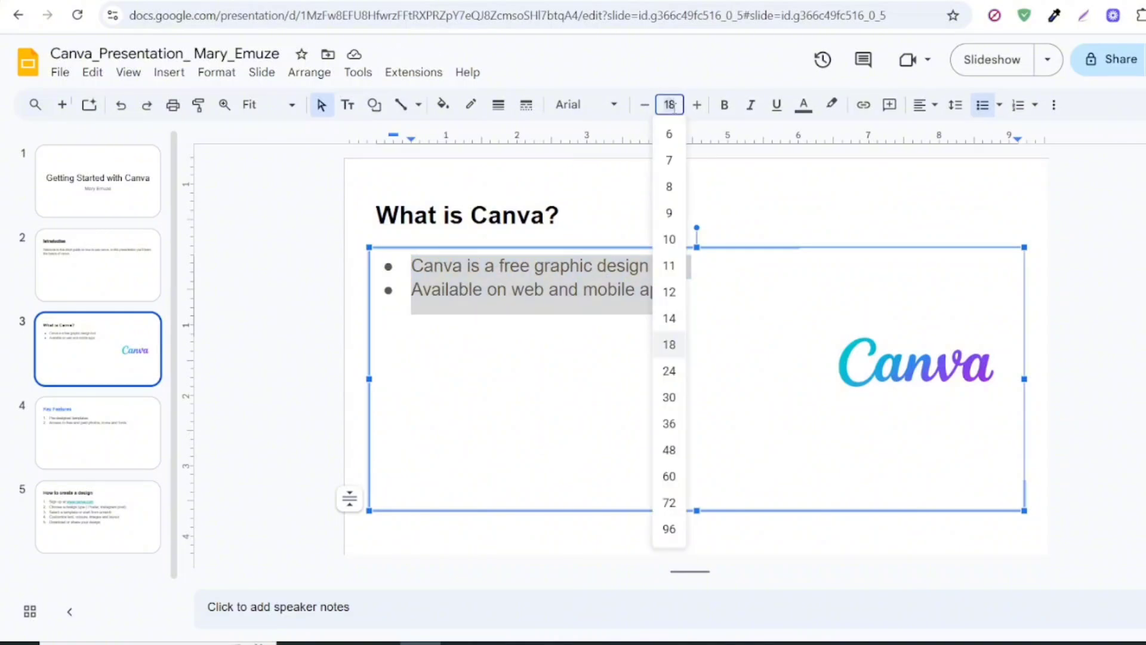
text(22)
key(Return)
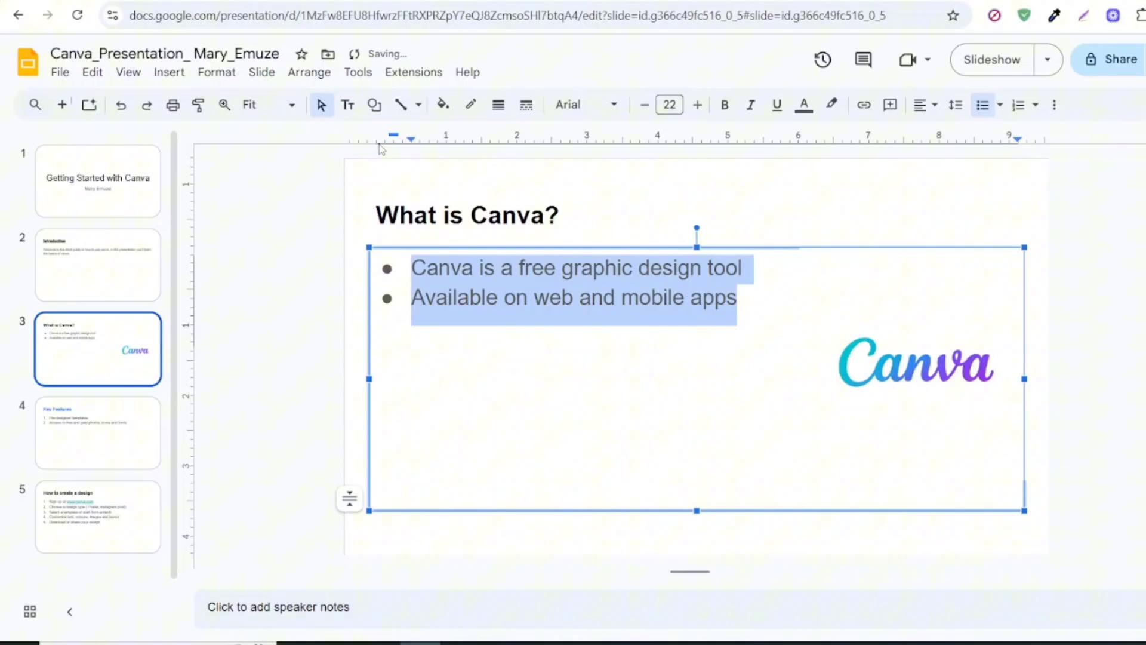
Set the font size of the "Introduction" heading on the second slide to 25.
click(127, 249)
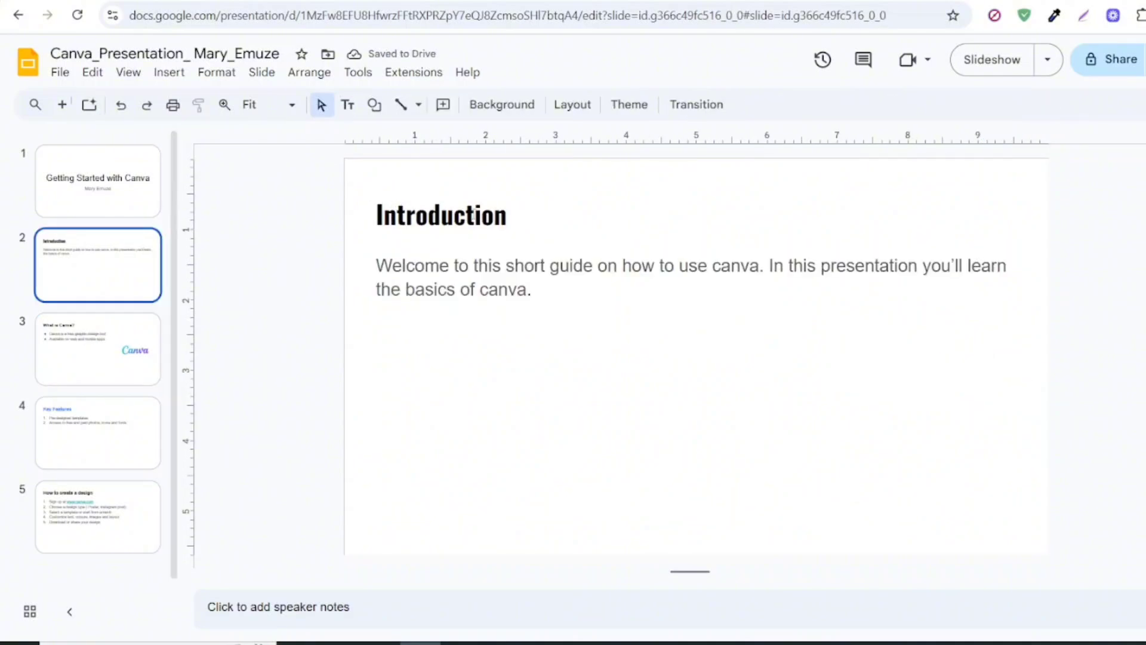
click(489, 218)
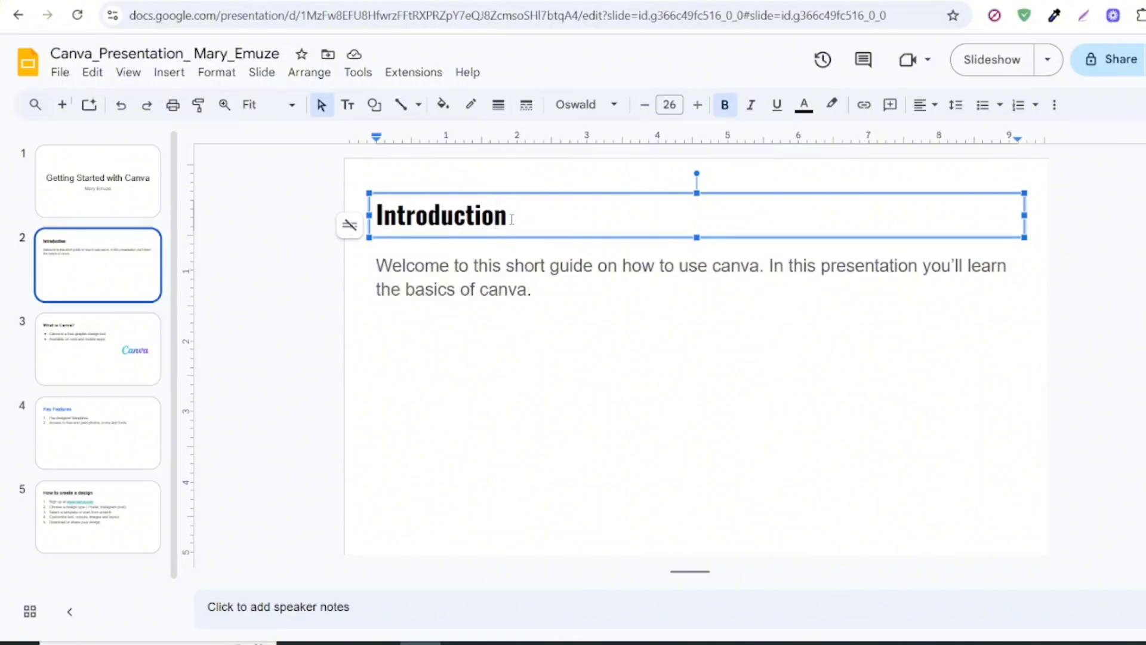
drag(507, 215, 375, 213)
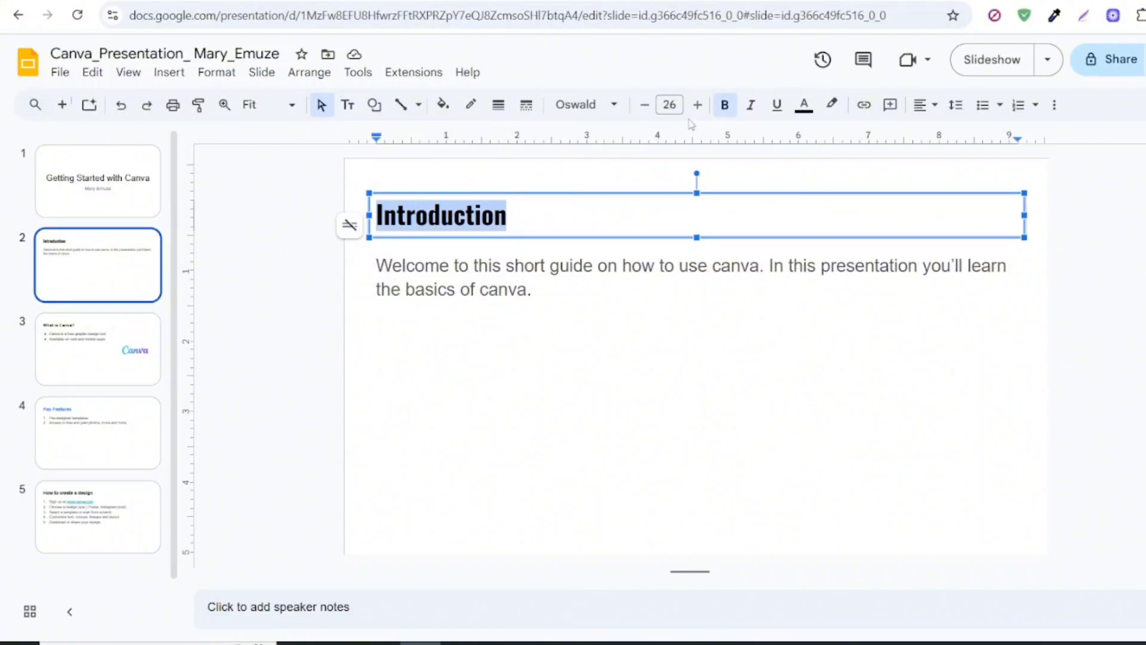
click(672, 104)
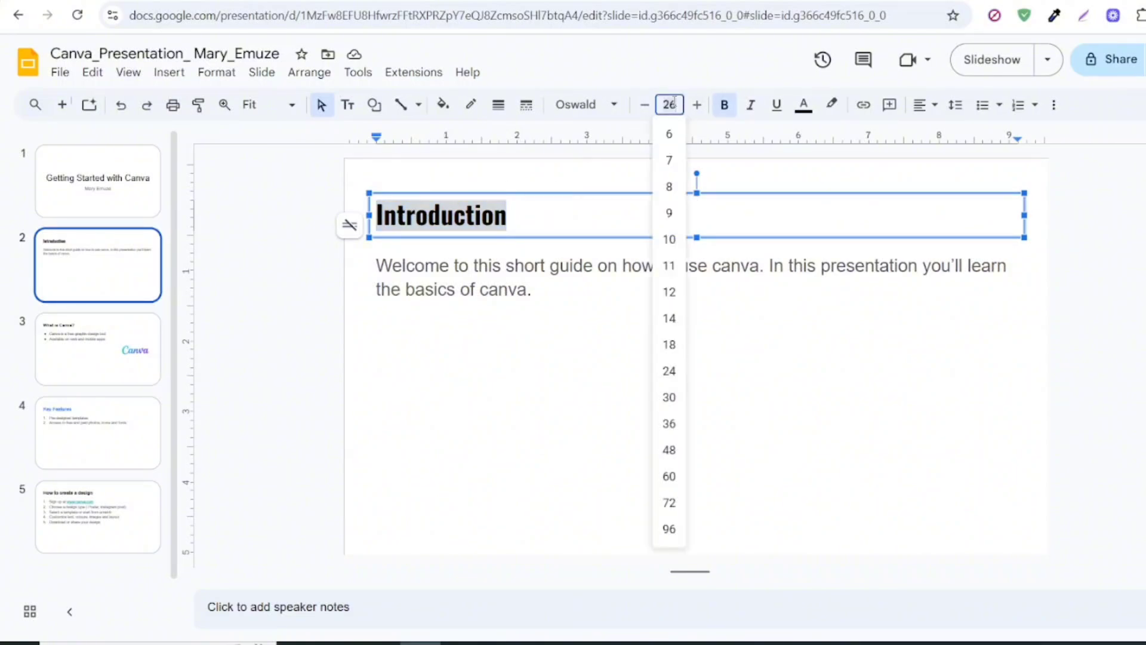
key(BackSpace)
text(5)
key(Return)
Set the font size of the welcome paragraph on the "Introduction" slide to 22.
click(541, 293)
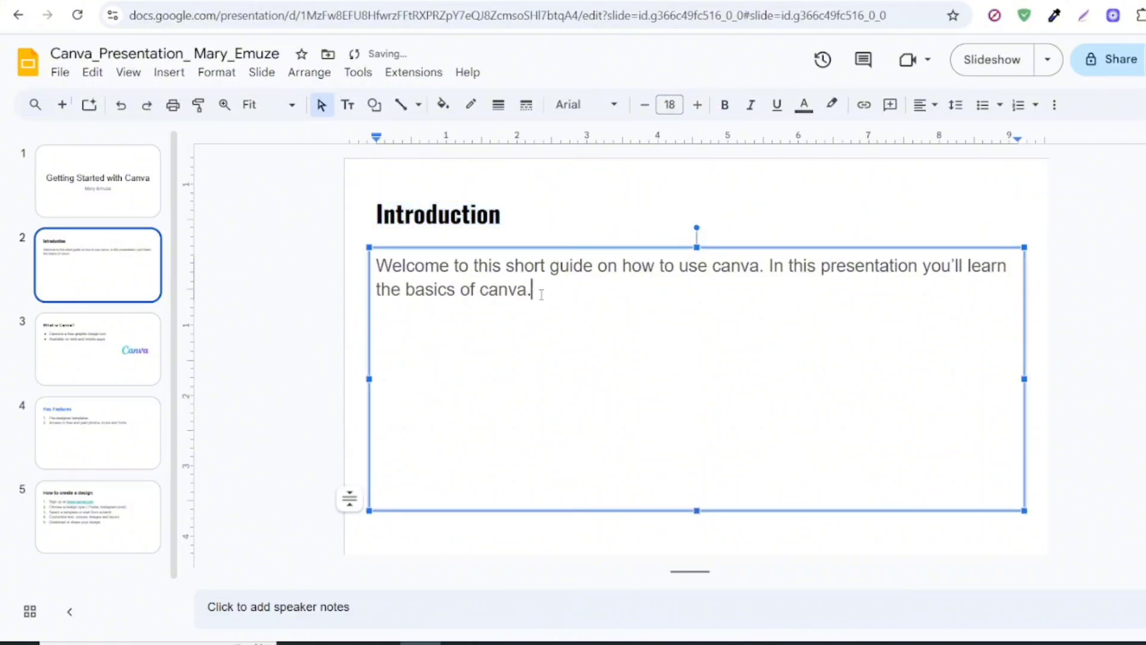
drag(528, 290, 376, 266)
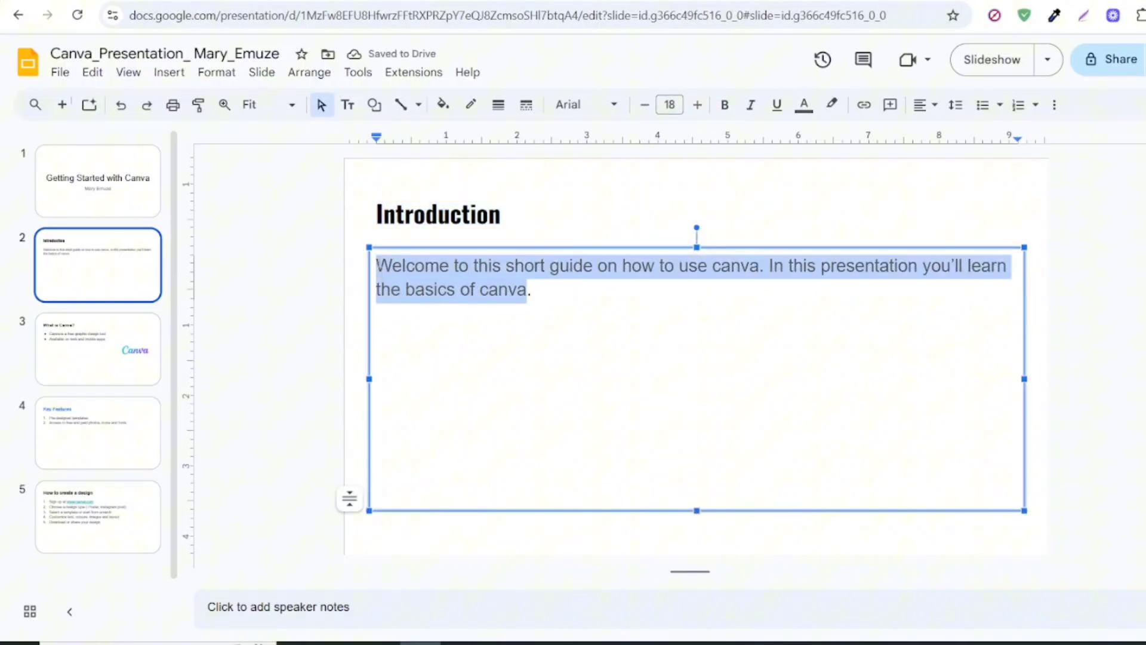
click(673, 103)
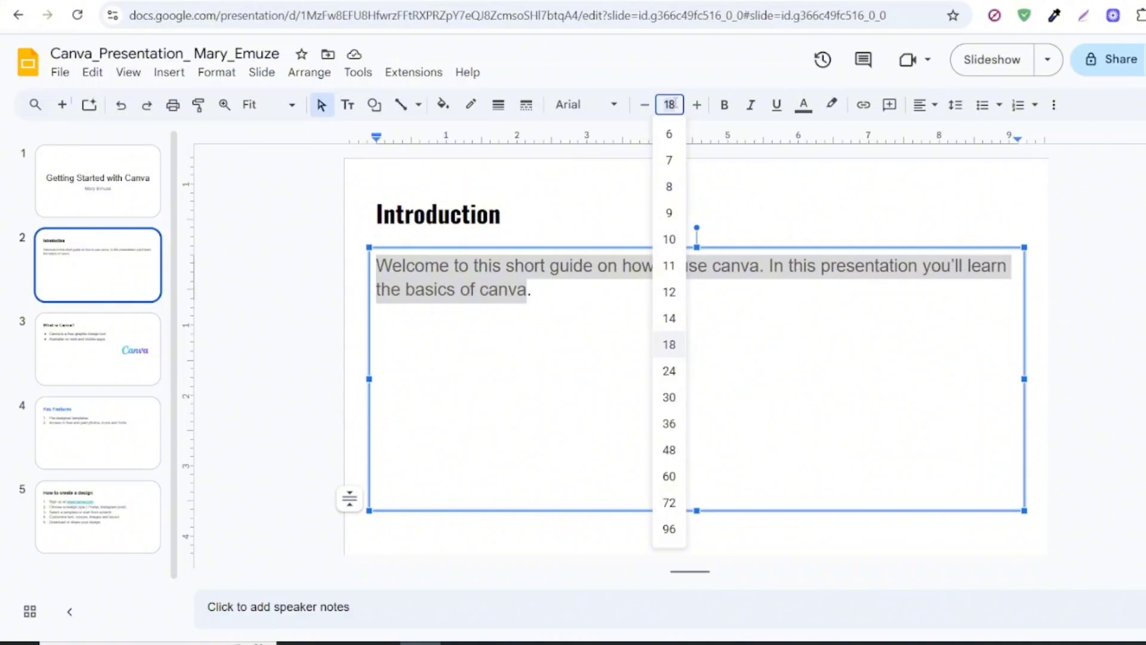
text(22)
key(Return)
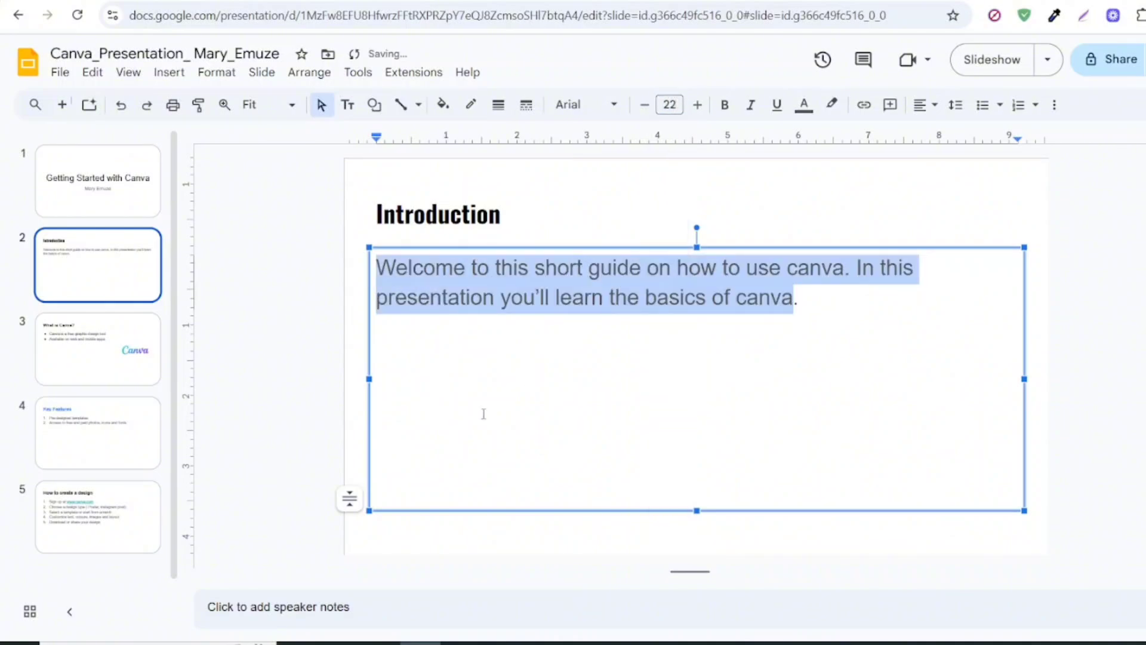
Make the "Getting Started with Canva" title on the first slide bold.
click(119, 197)
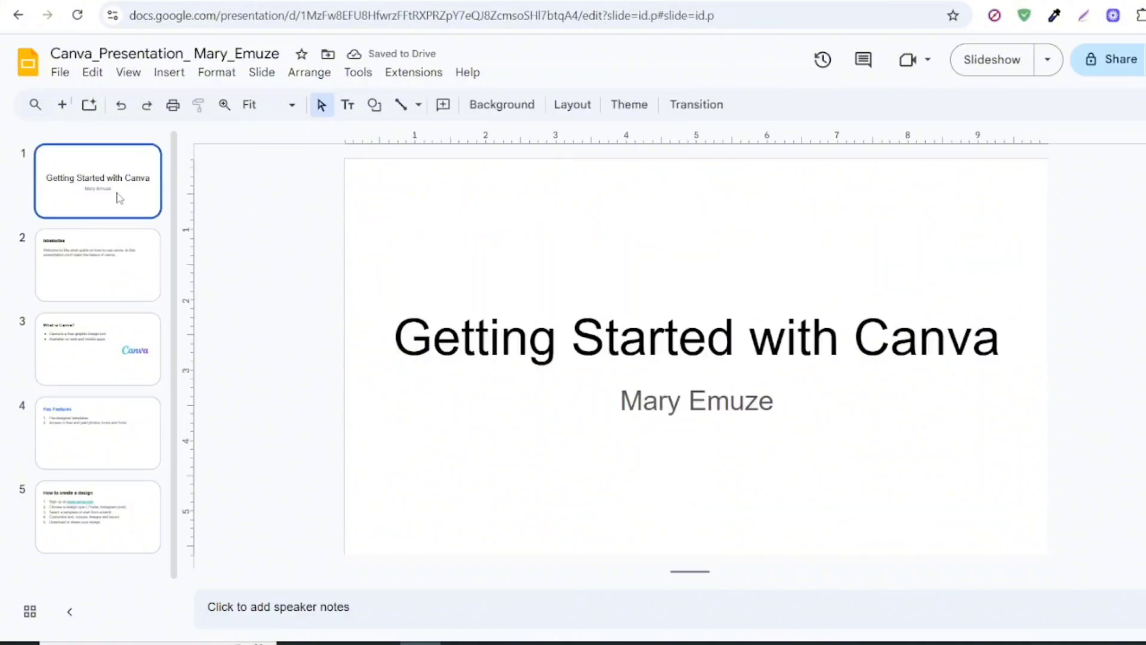
click(668, 342)
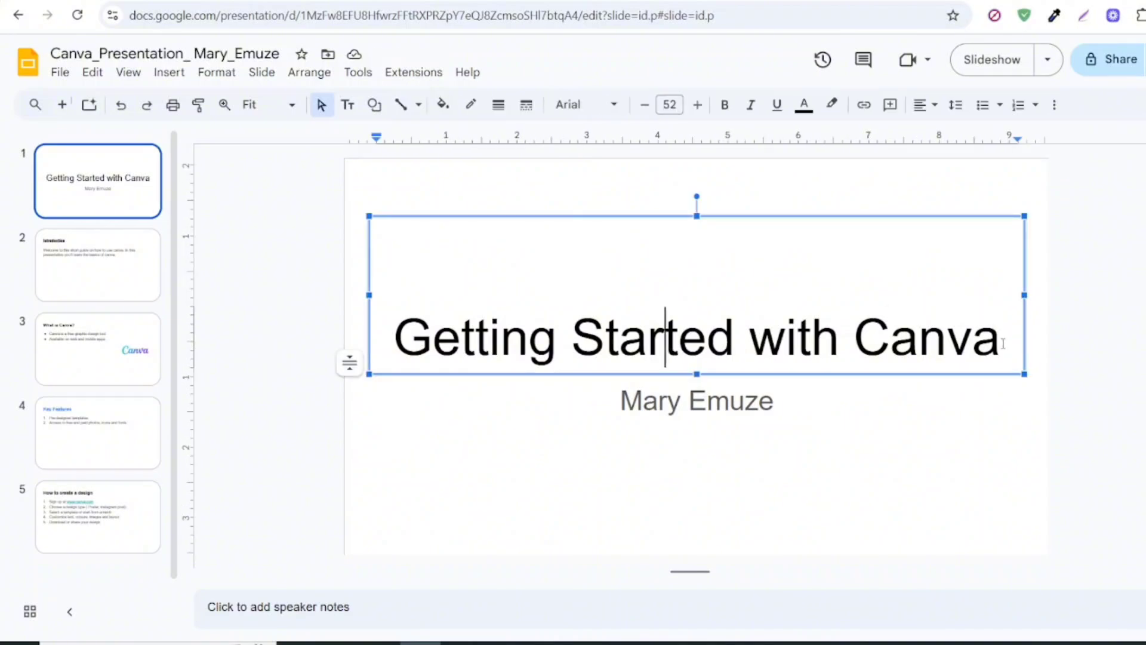
drag(1002, 343, 407, 351)
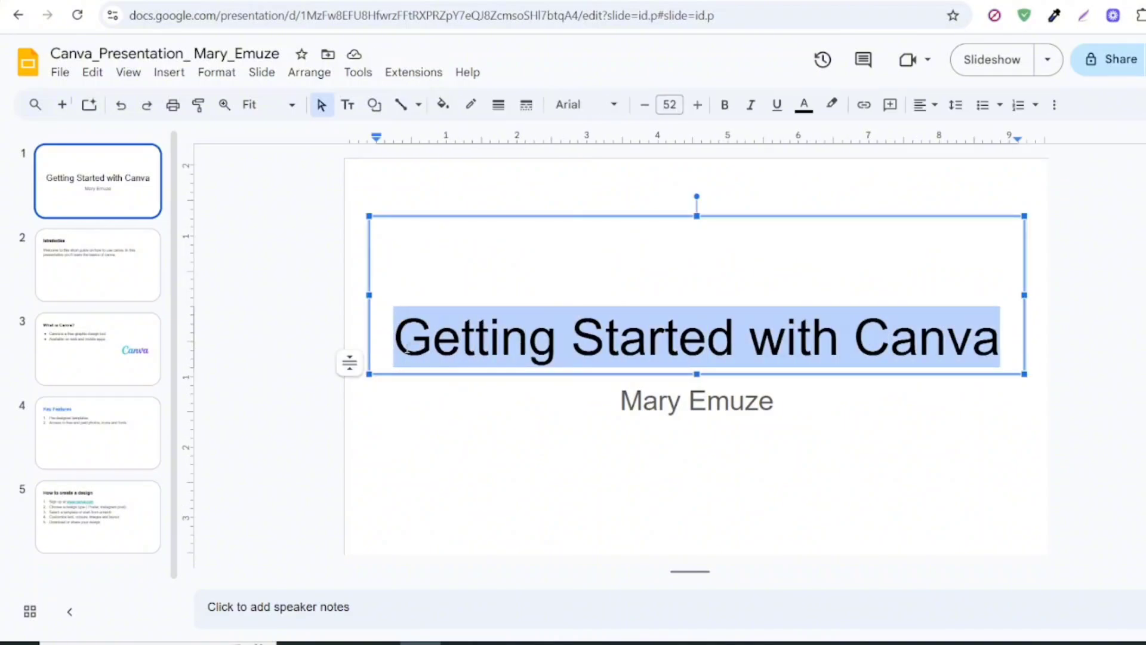
click(725, 107)
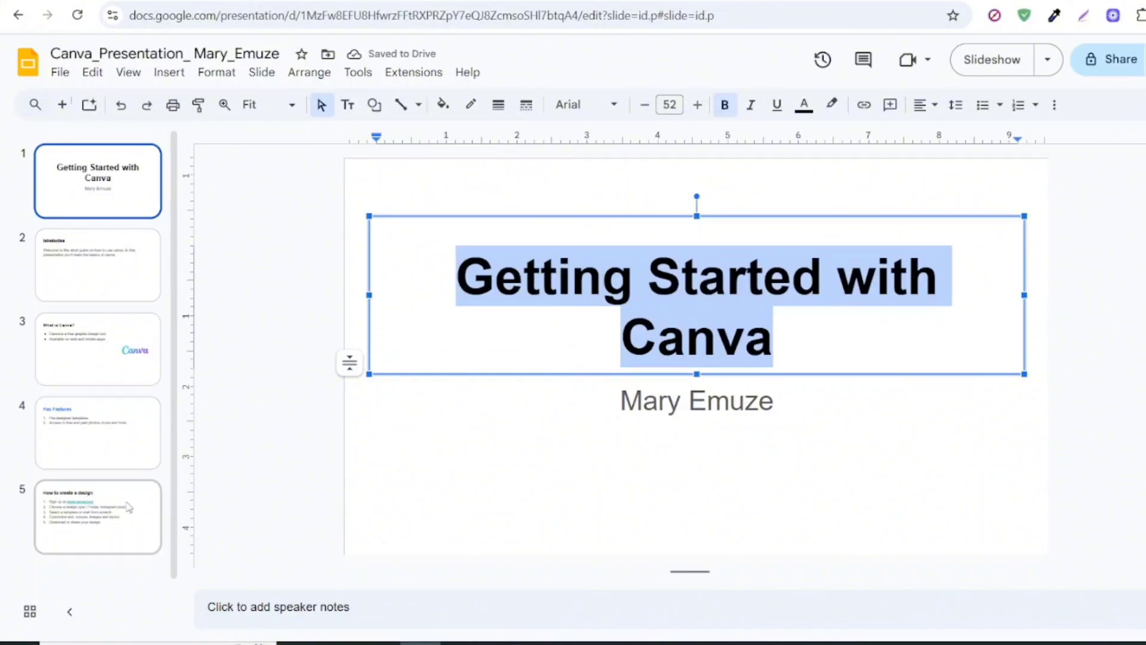
Add a slide after "How to create a design", title it "Conclusion" and make the title bold.
click(128, 507)
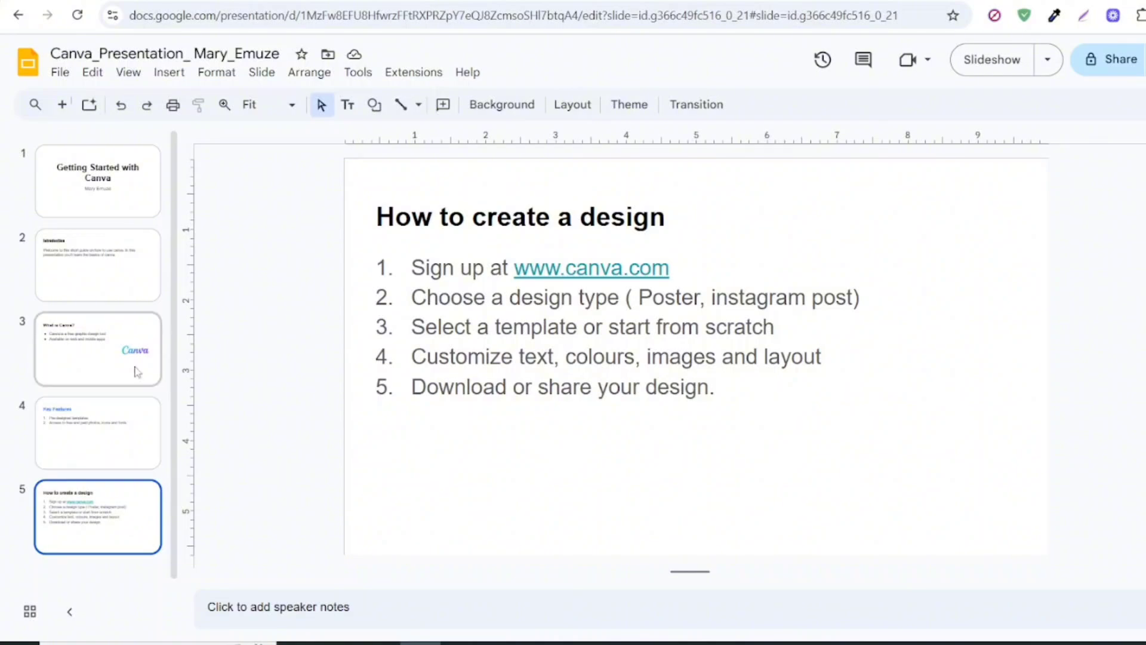
click(63, 106)
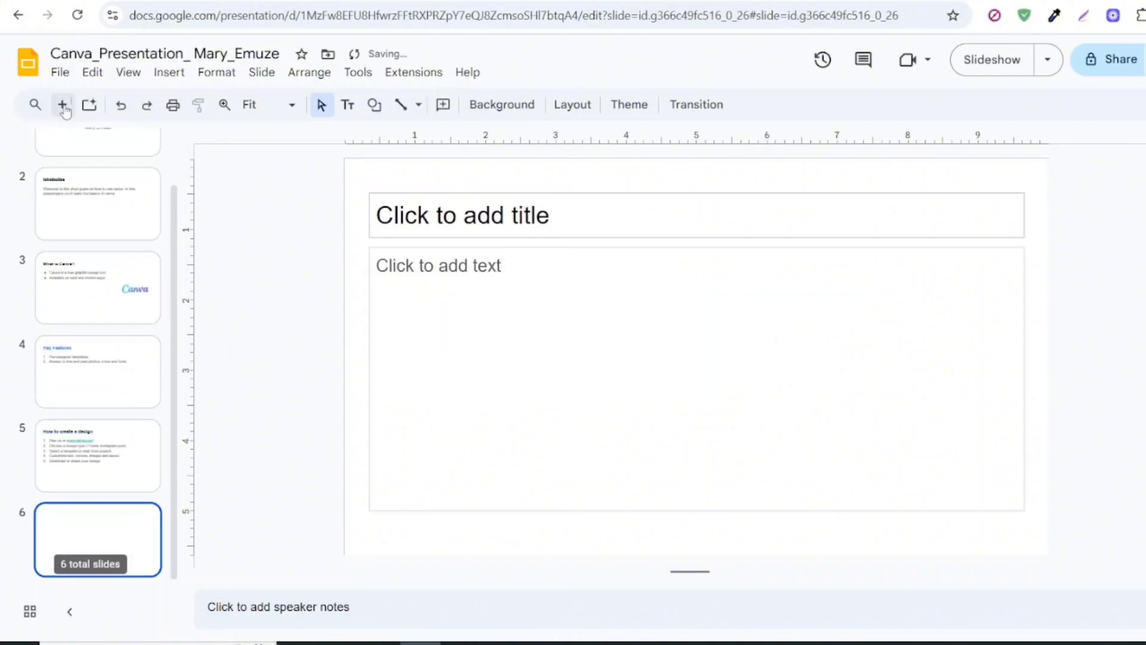
click(438, 215)
text(C)
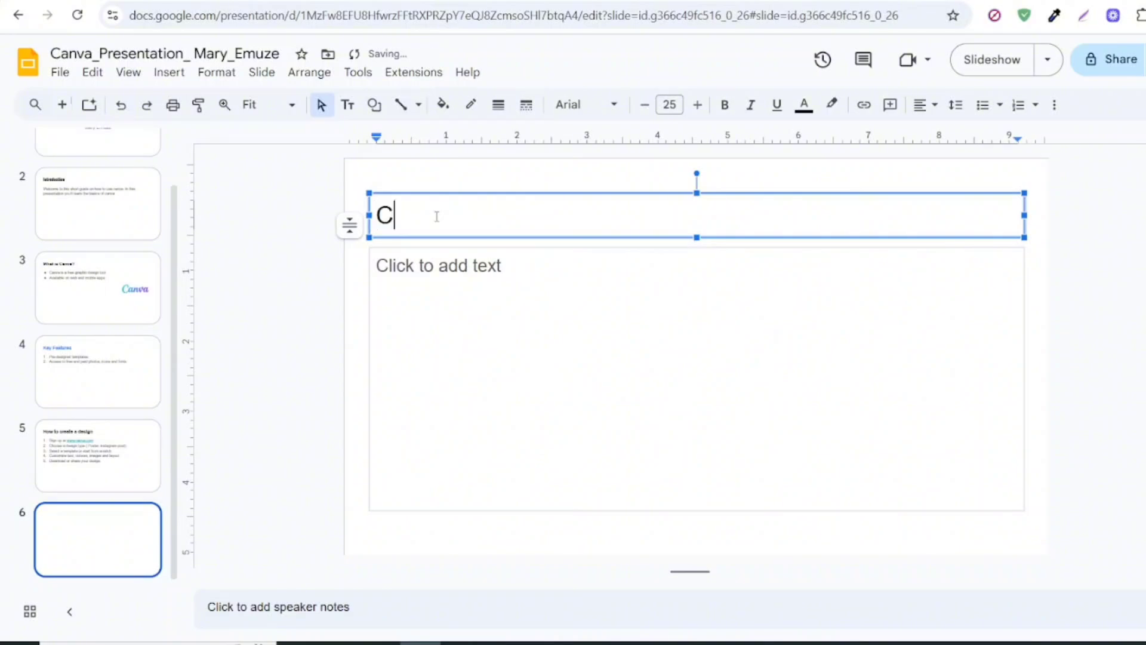
text(onclusion)
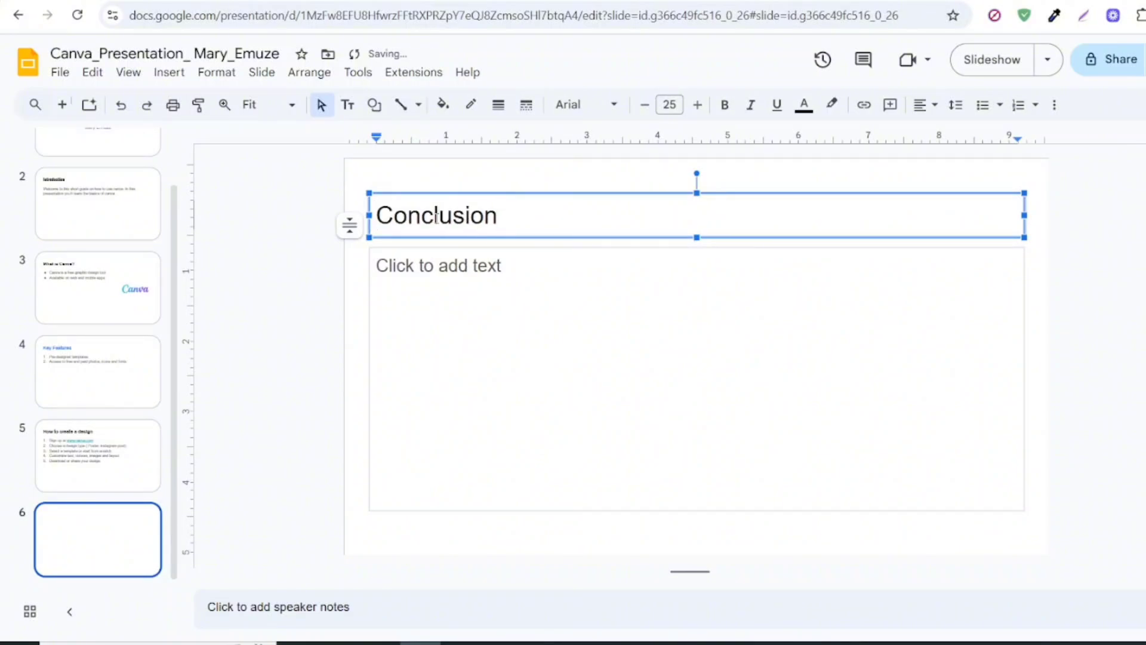
drag(528, 217, 378, 216)
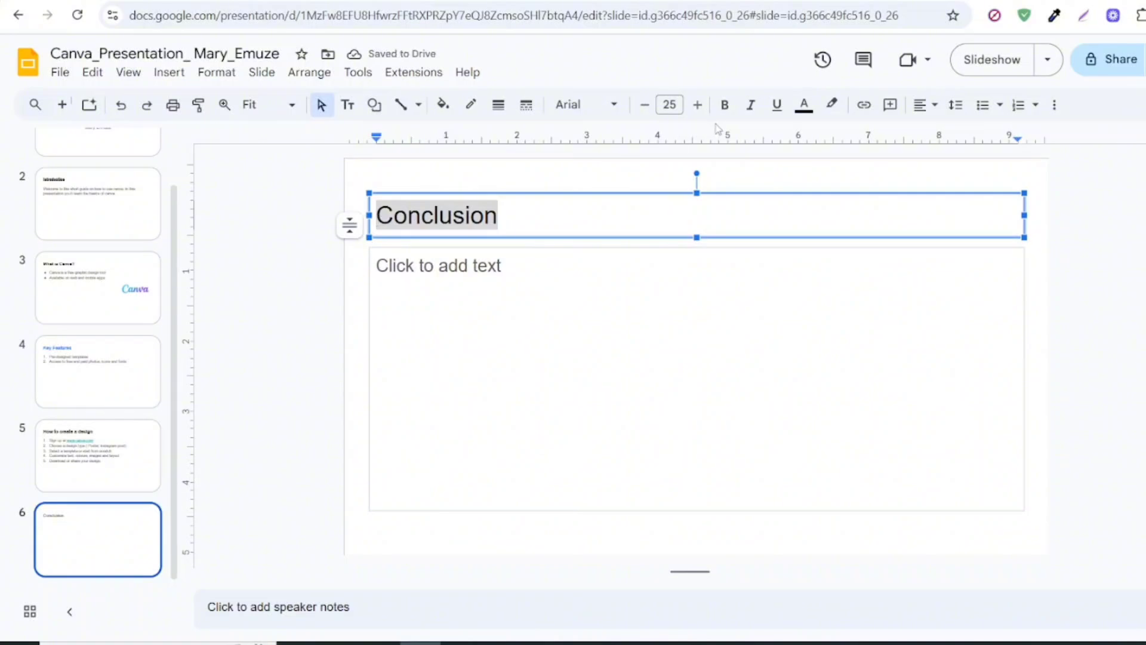
click(731, 111)
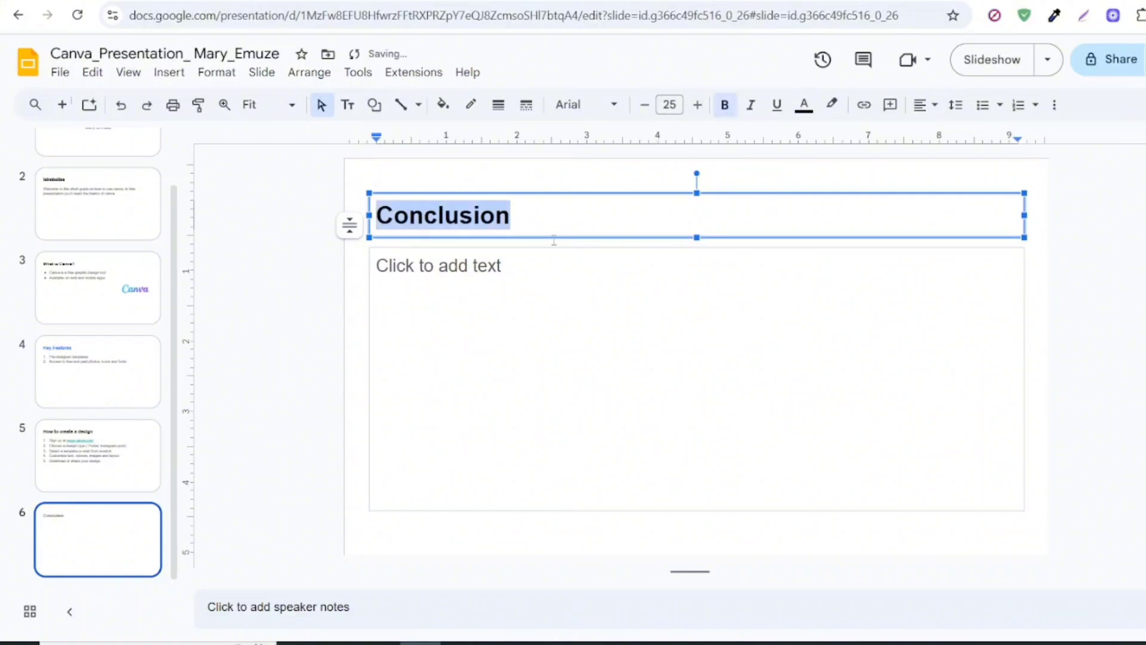
Write "Canva makes design simple and accessible for everyone. Practice regularly and unleash your creativity." as the Conclusion slide's body text.
click(501, 268)
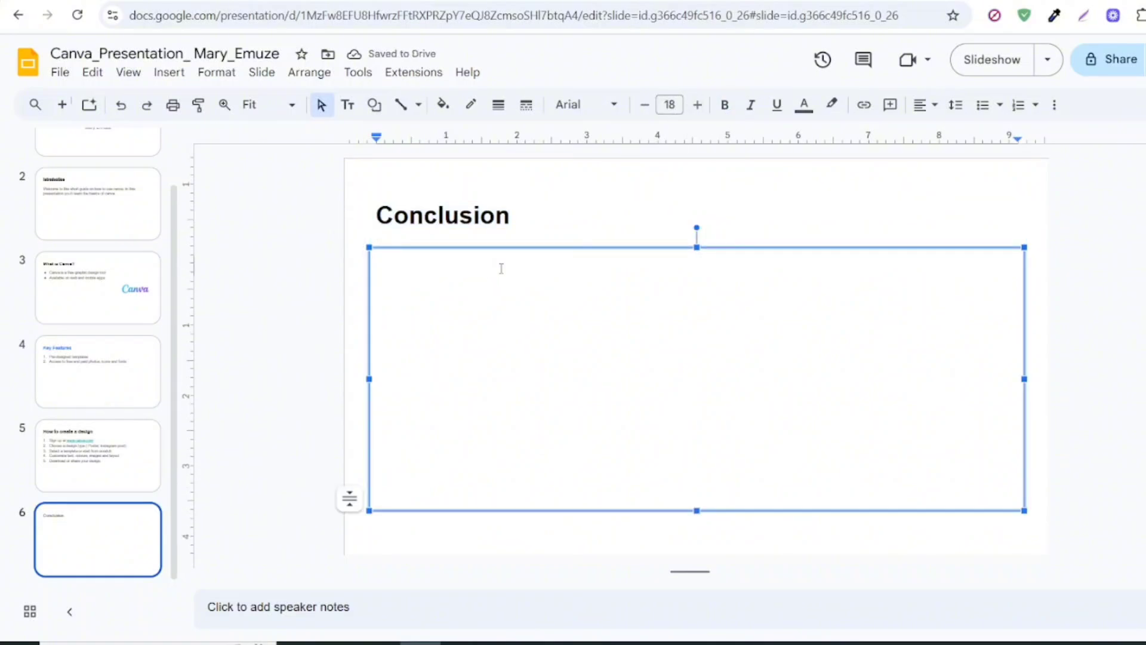
text(Canva )
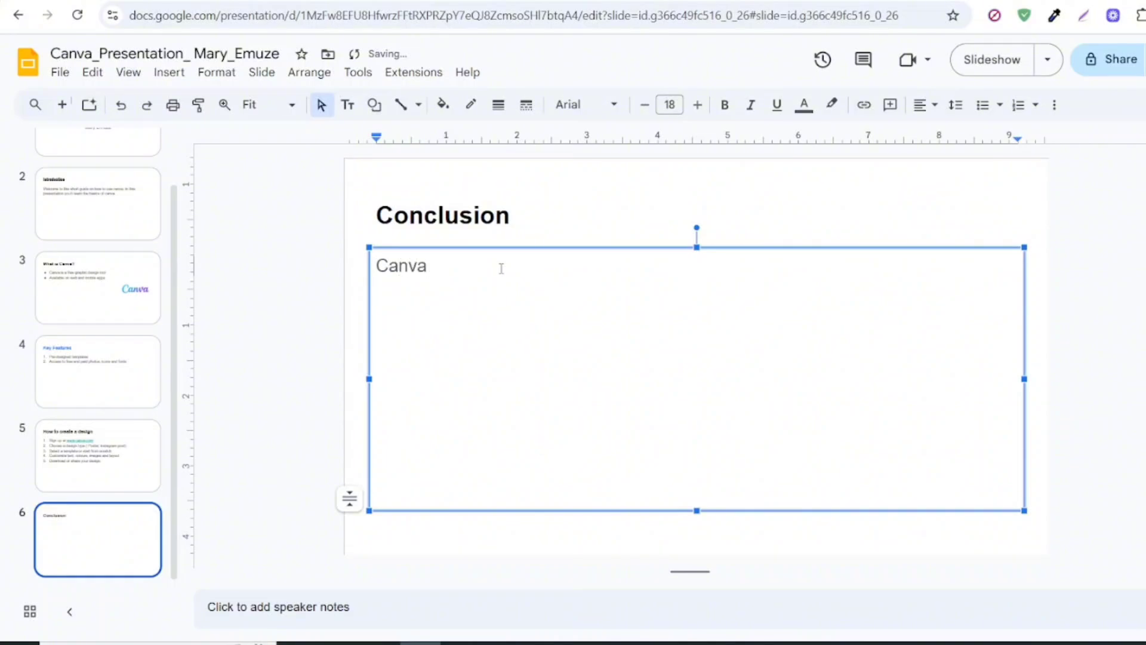
text(makes d)
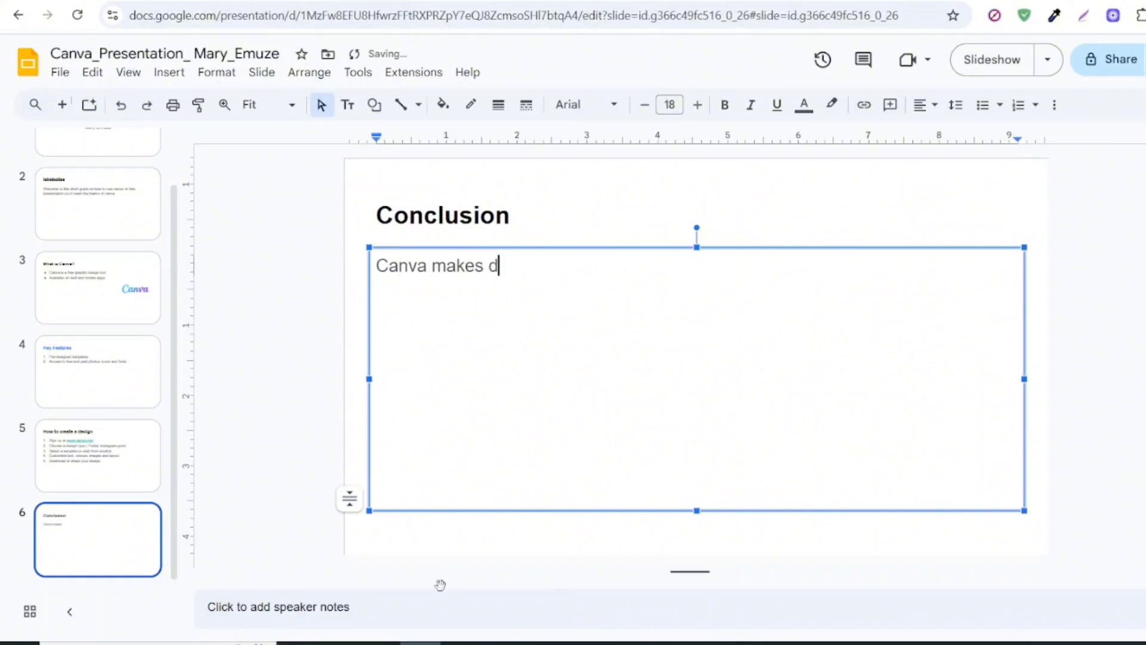
text(esign simple )
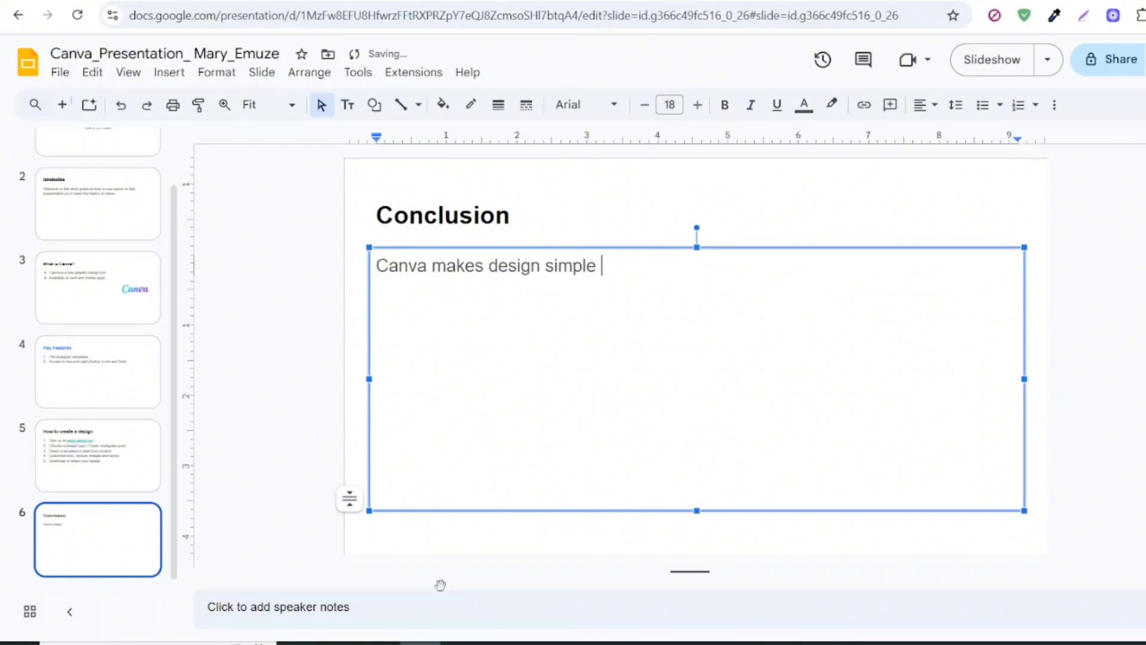
text(and acces)
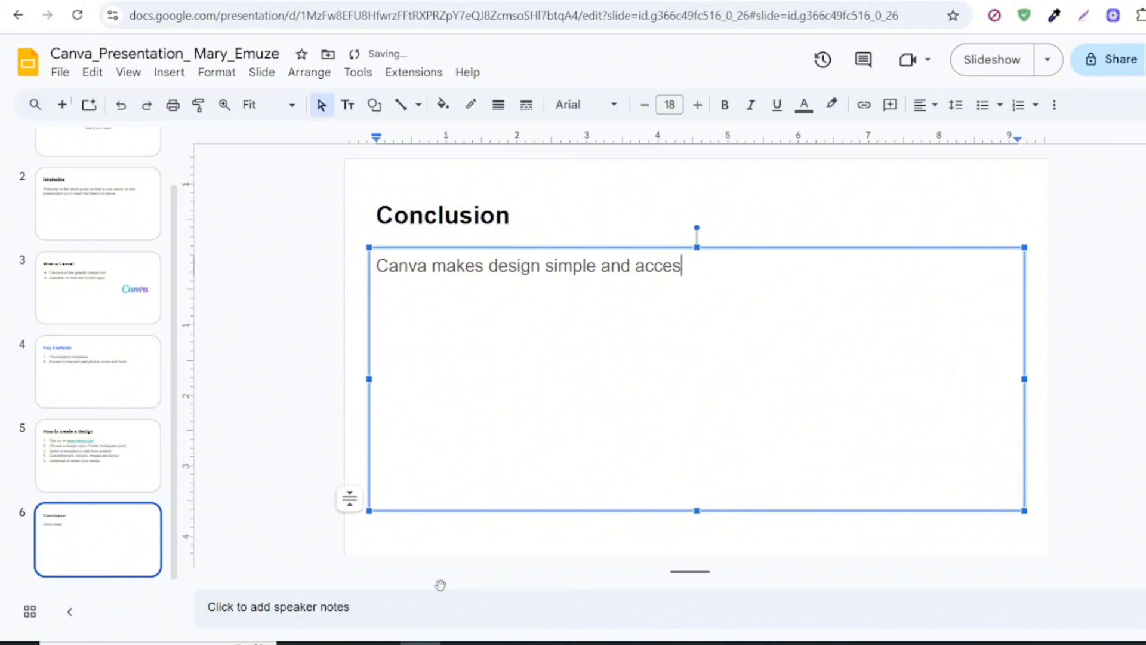
text(sible for everyone)
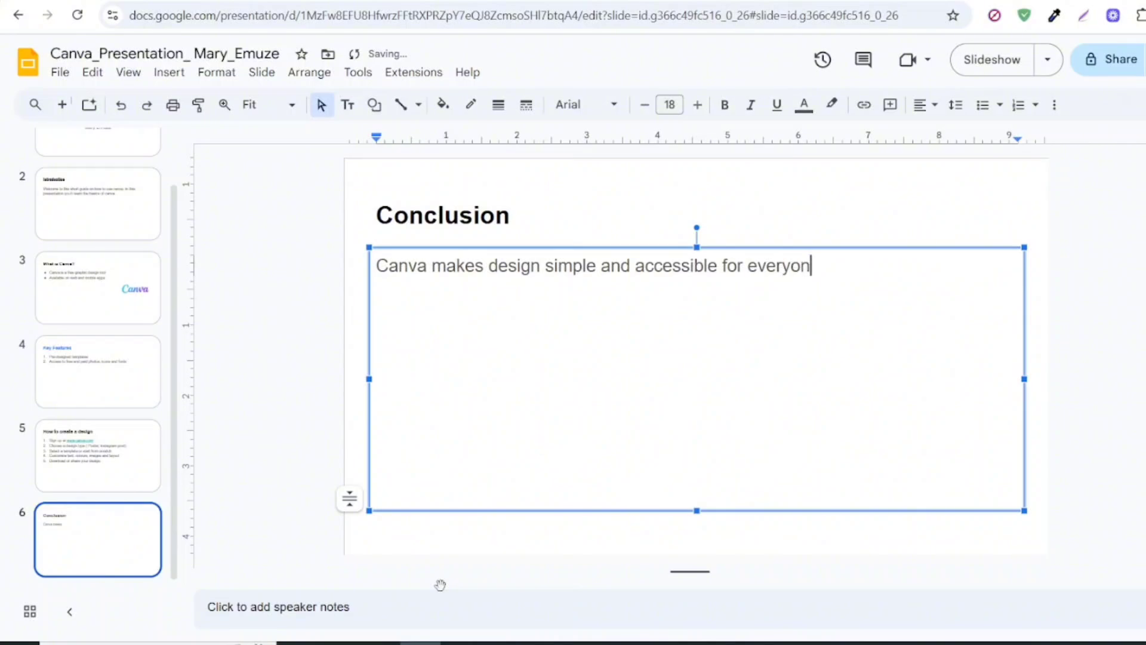
text(Practice reg)
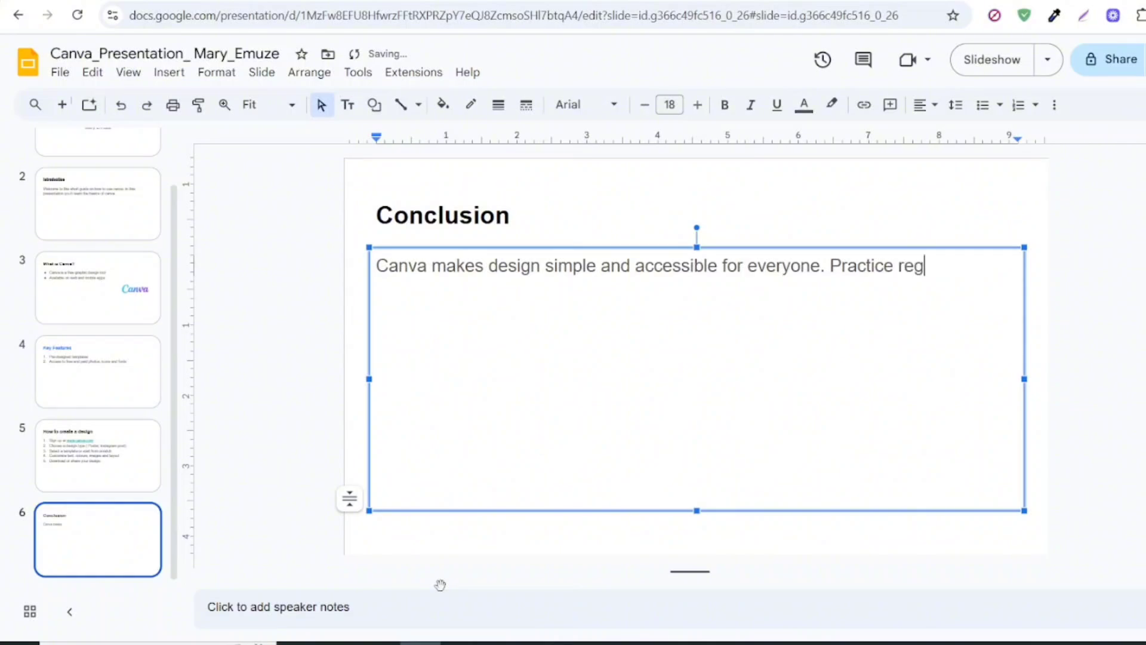
text(ularly and u)
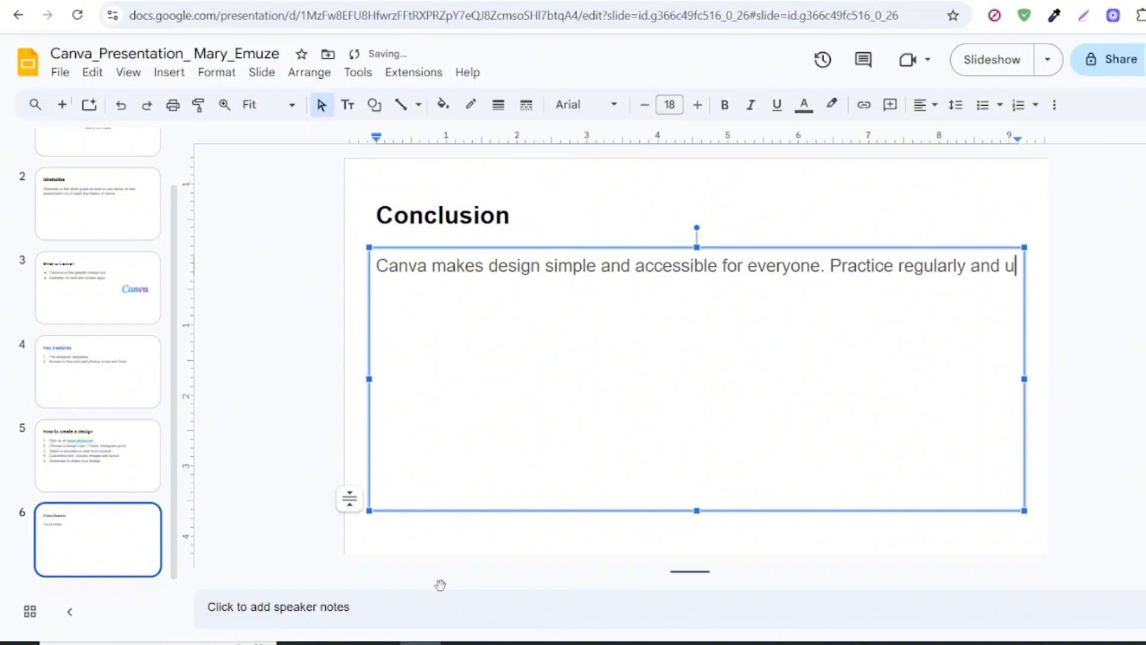
text(nleash)
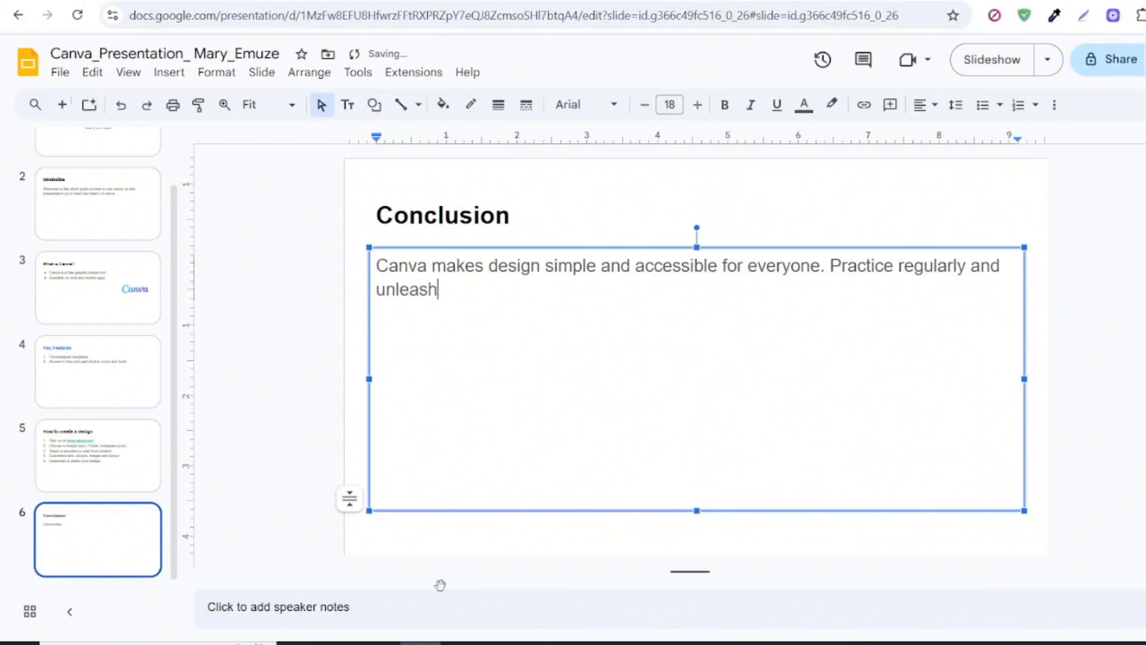
text( your creatu)
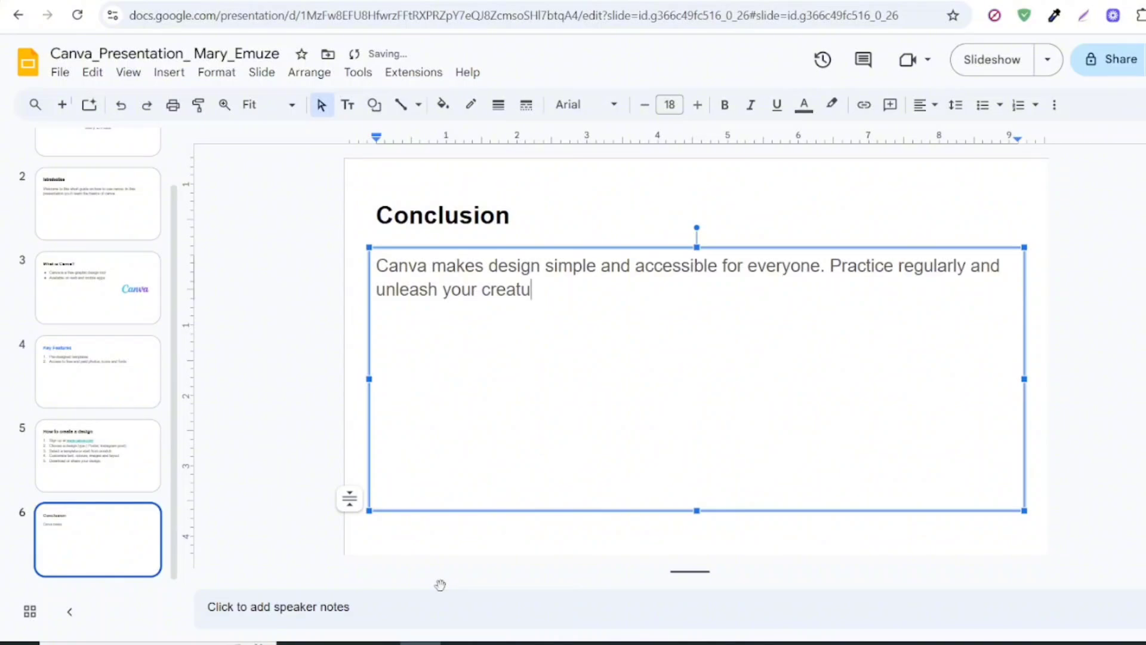
key(BackSpace)
text(ivity. H)
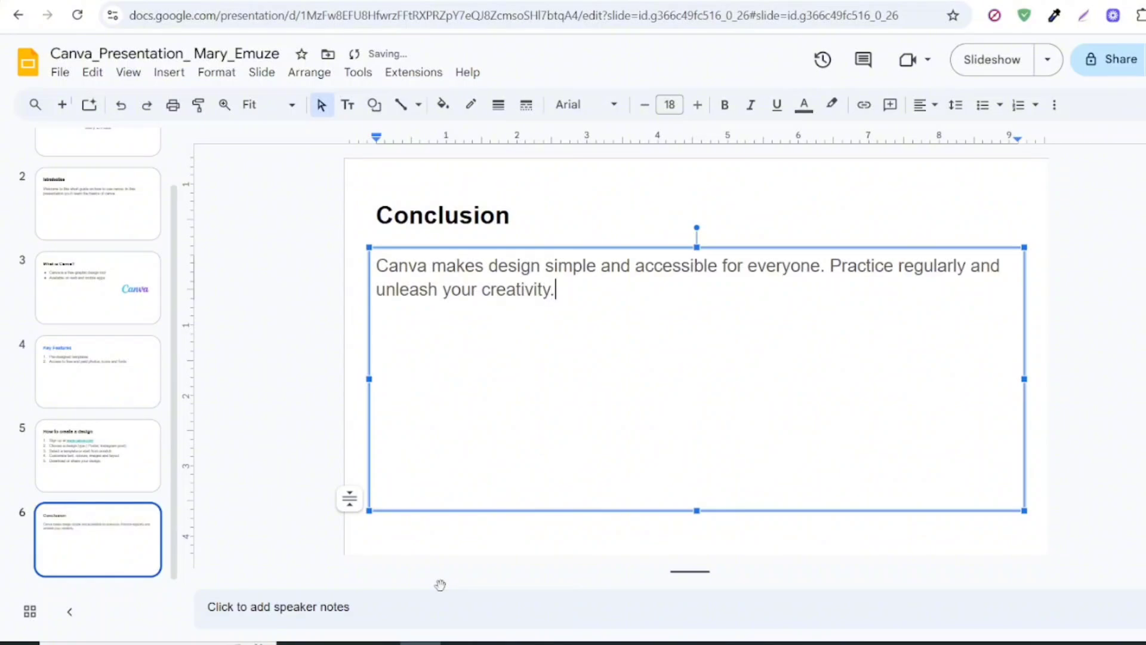
Add "Happy designing." as a separate paragraph below the conclusion text.
key(BackSpace)
key(BackSpace)
key(Return)
text(Happy desi)
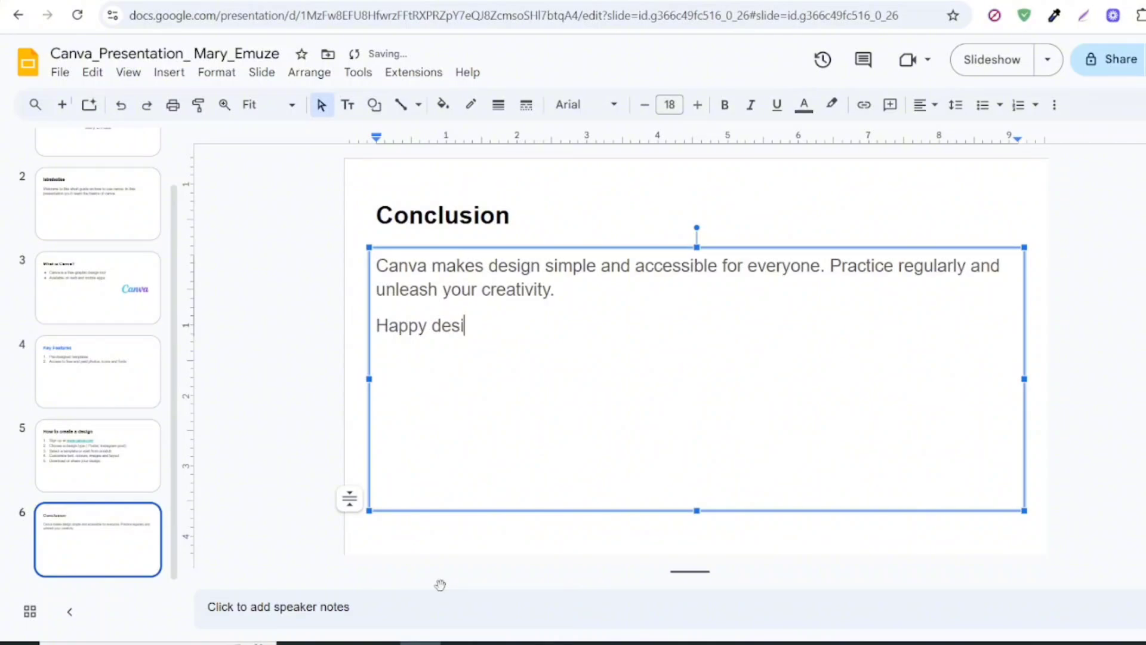
text(gning.)
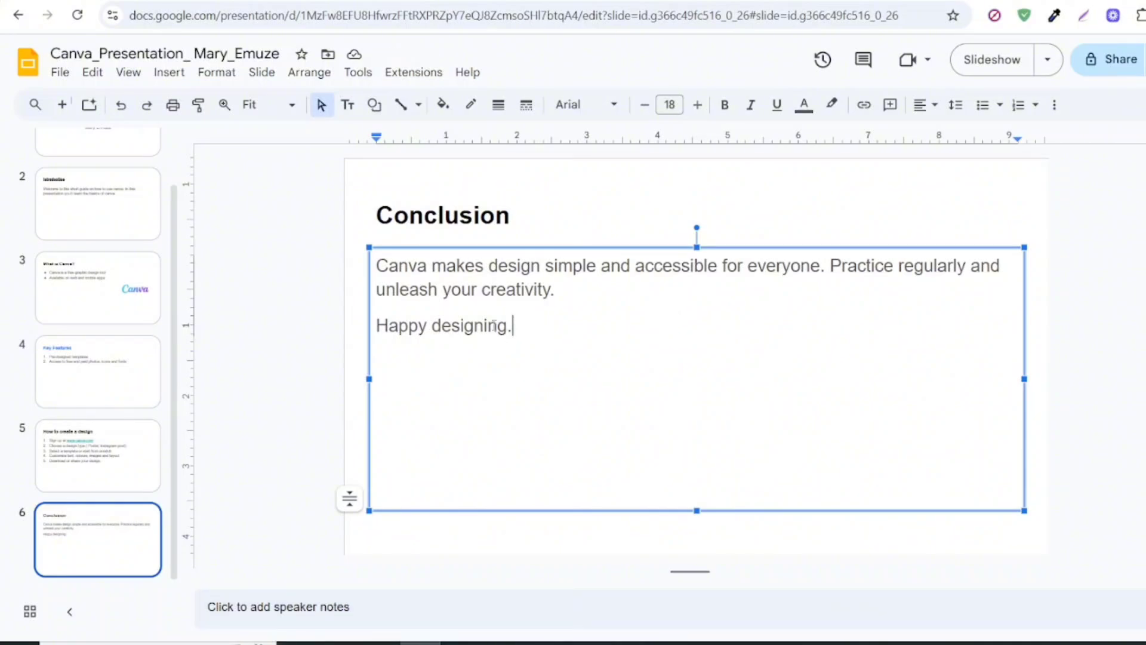
Set the font size of all body text on the Conclusion slide to 22.
key(ctrl+a)
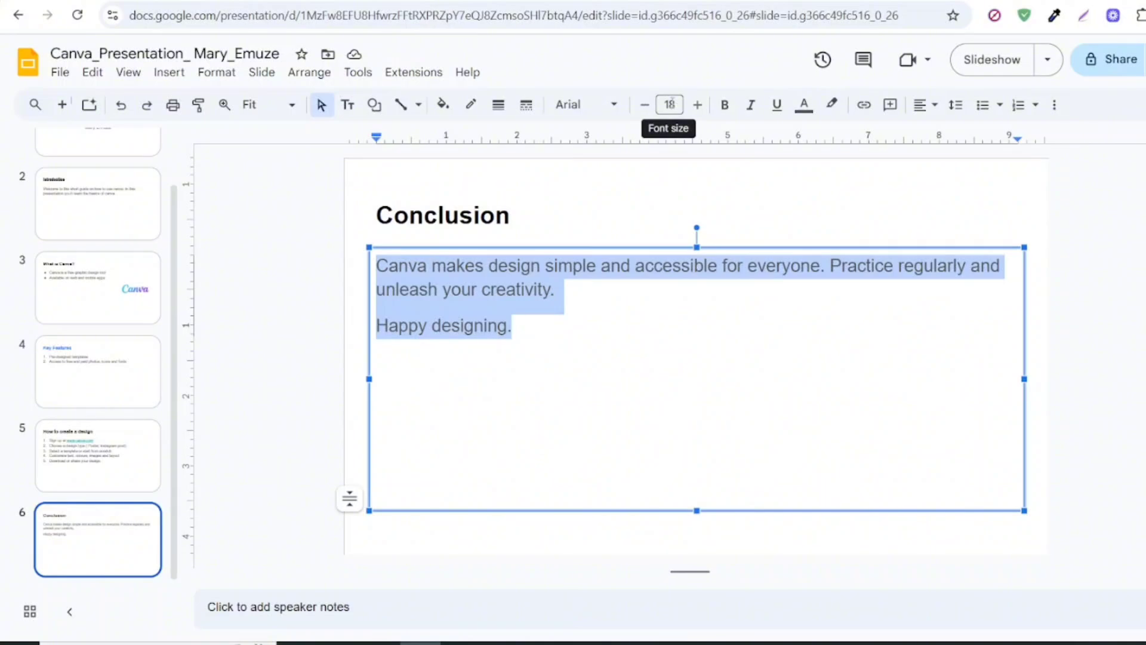
click(671, 103)
text(22)
key(Return)
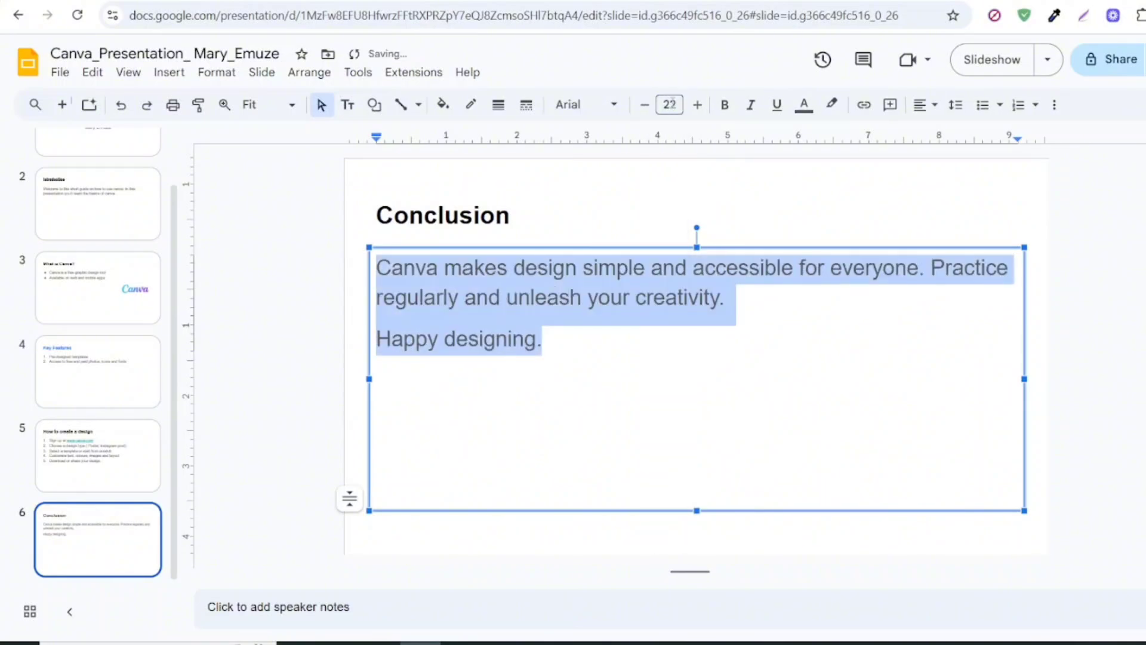
Add a slide after the Conclusion slide and delete its title placeholder.
click(63, 105)
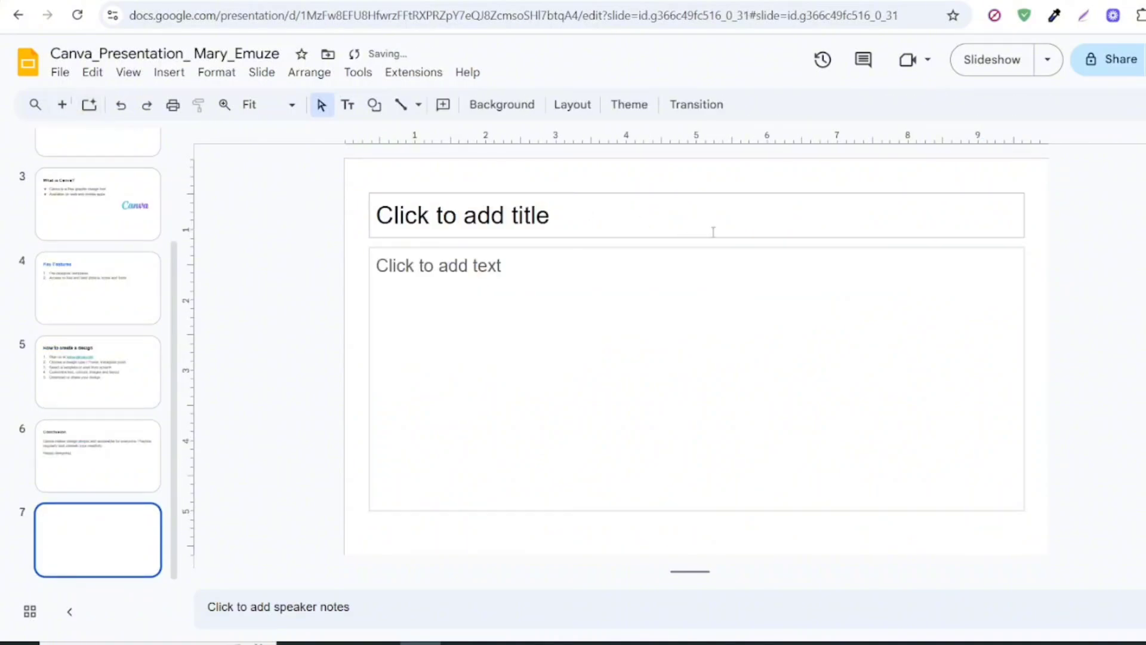
click(563, 266)
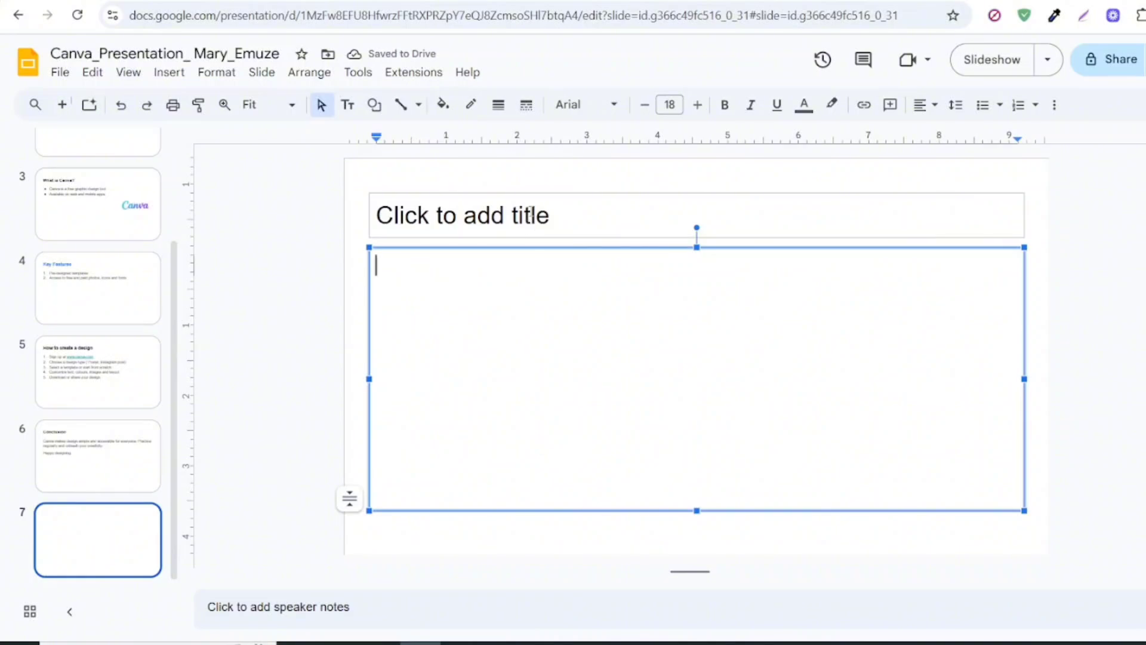
click(547, 204)
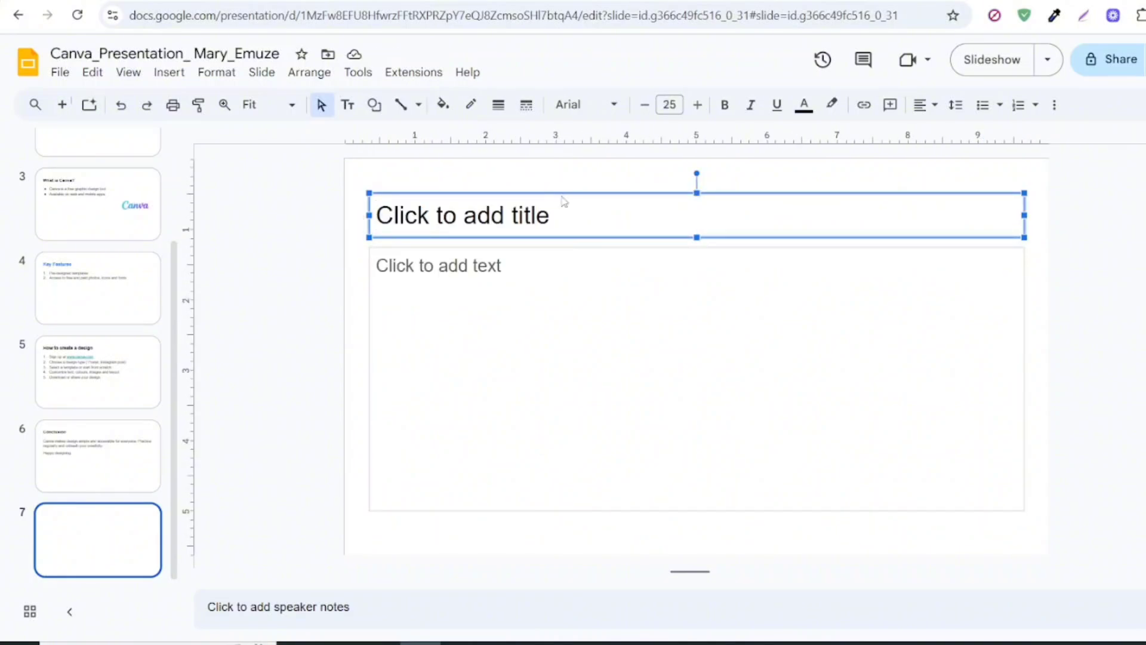
key(Delete)
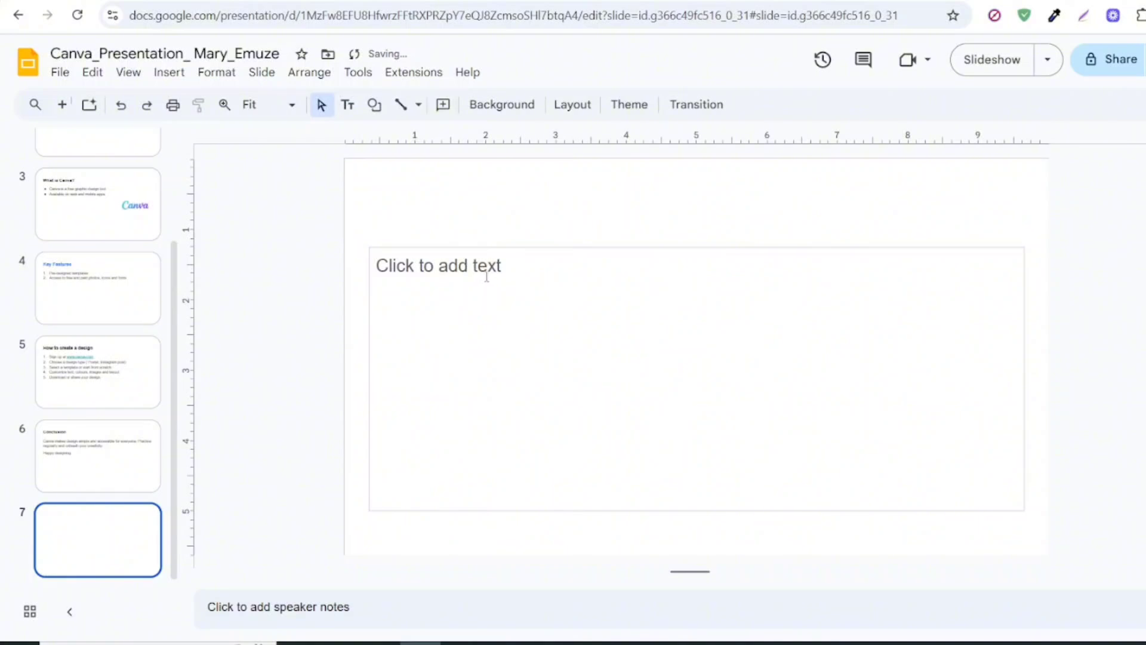
Enter "Thank You" in the text placeholder of the new last slide.
click(486, 277)
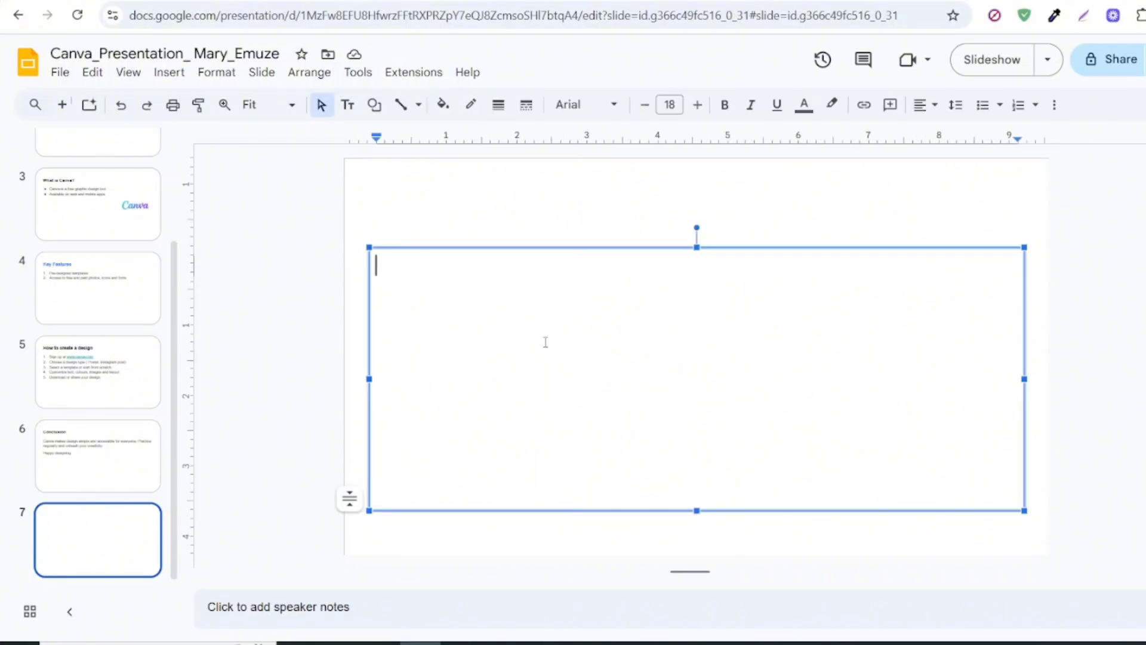
text(Tha)
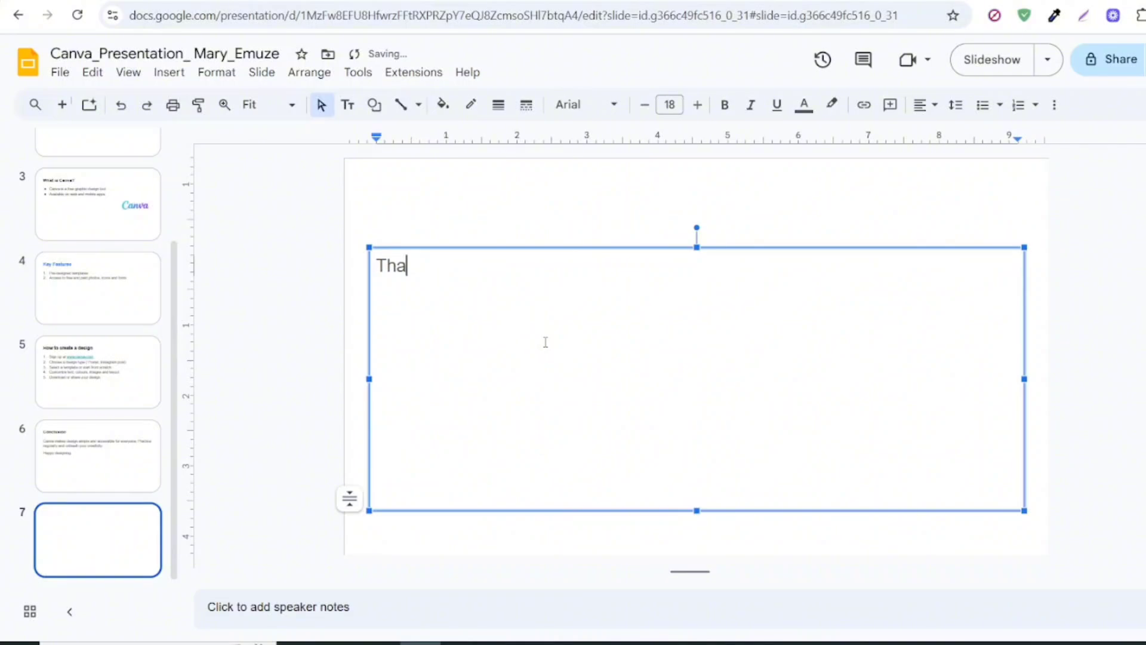
text(nk You)
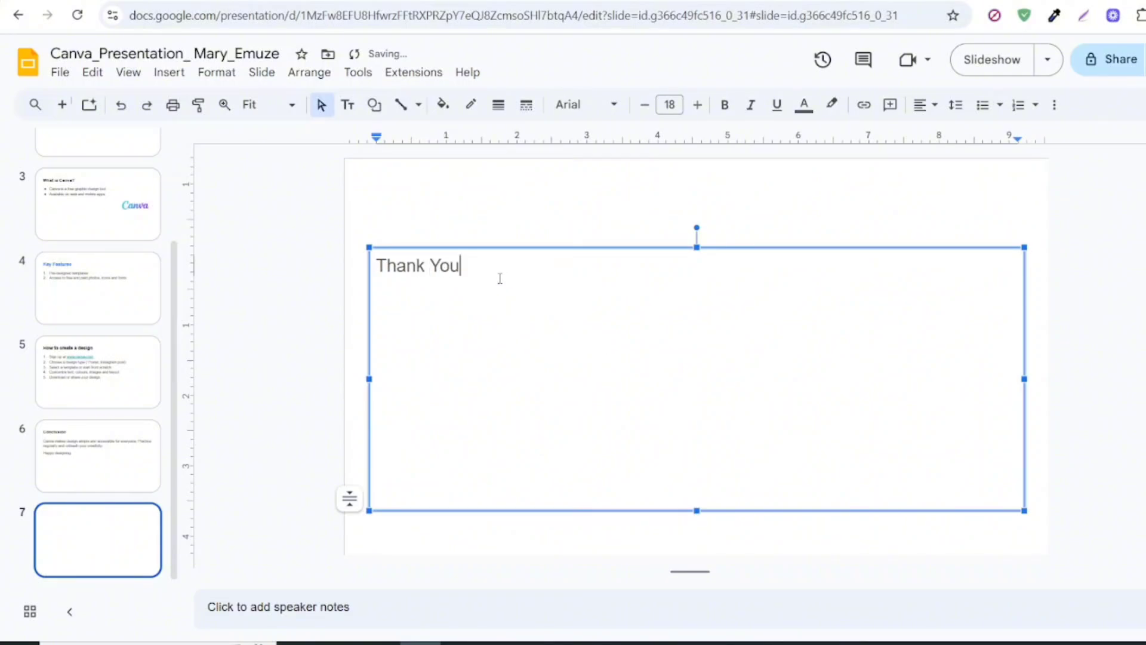
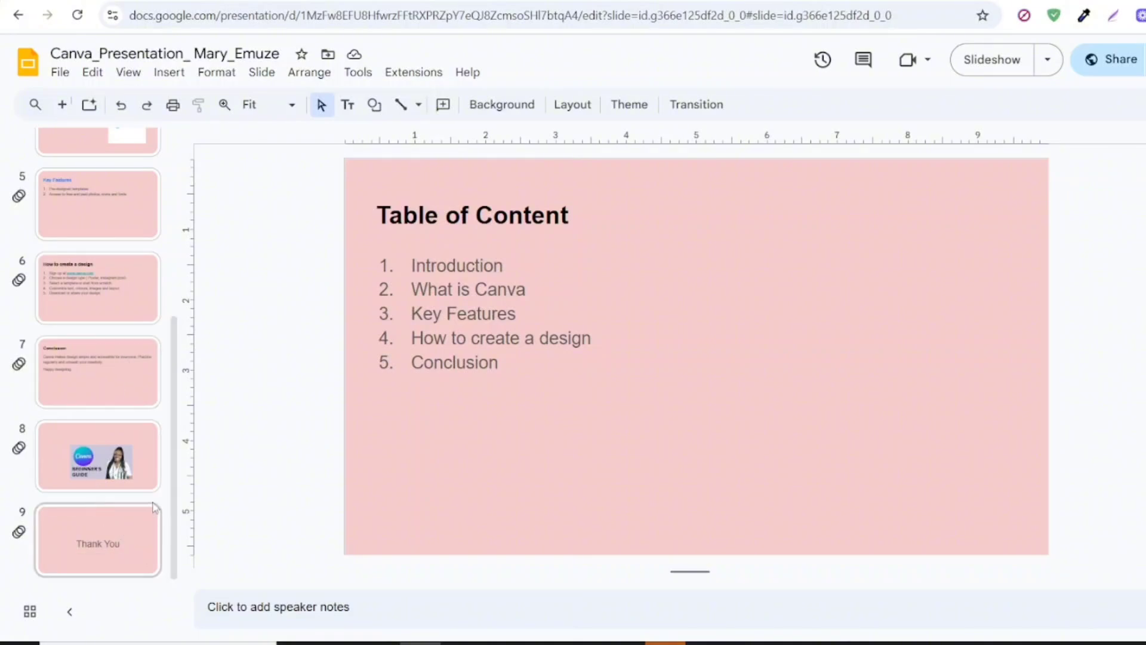
Link the "Introduction" entry in the Table of Content list to Slide 3: Introduction.
drag(173, 496, 187, 258)
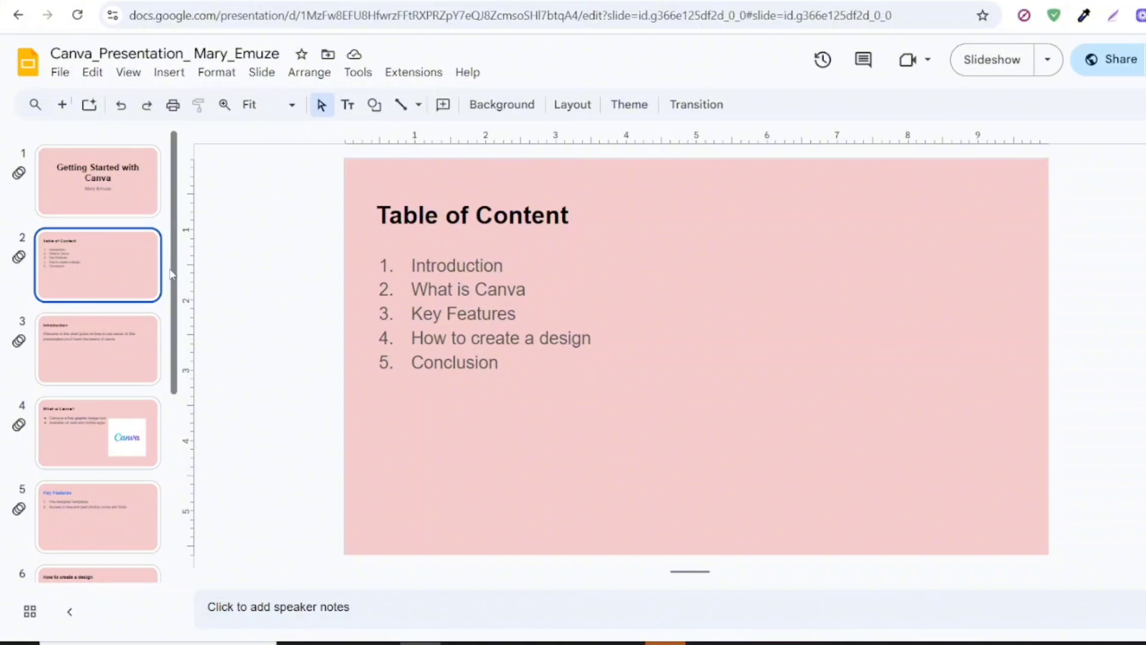
click(476, 265)
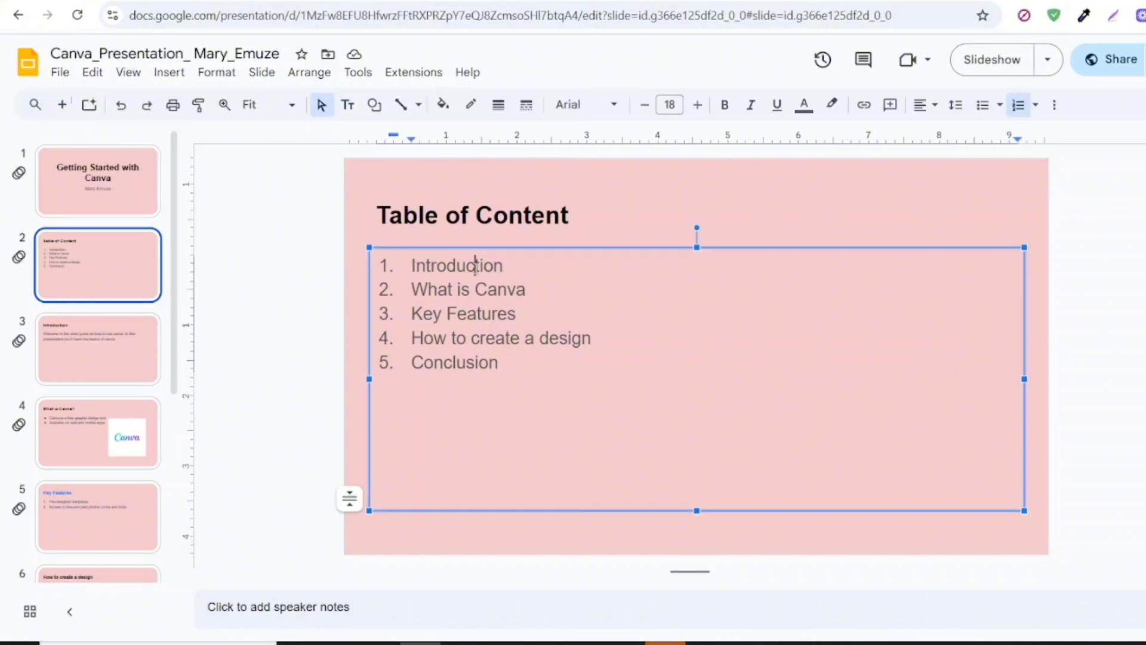
click(519, 270)
drag(512, 265, 409, 266)
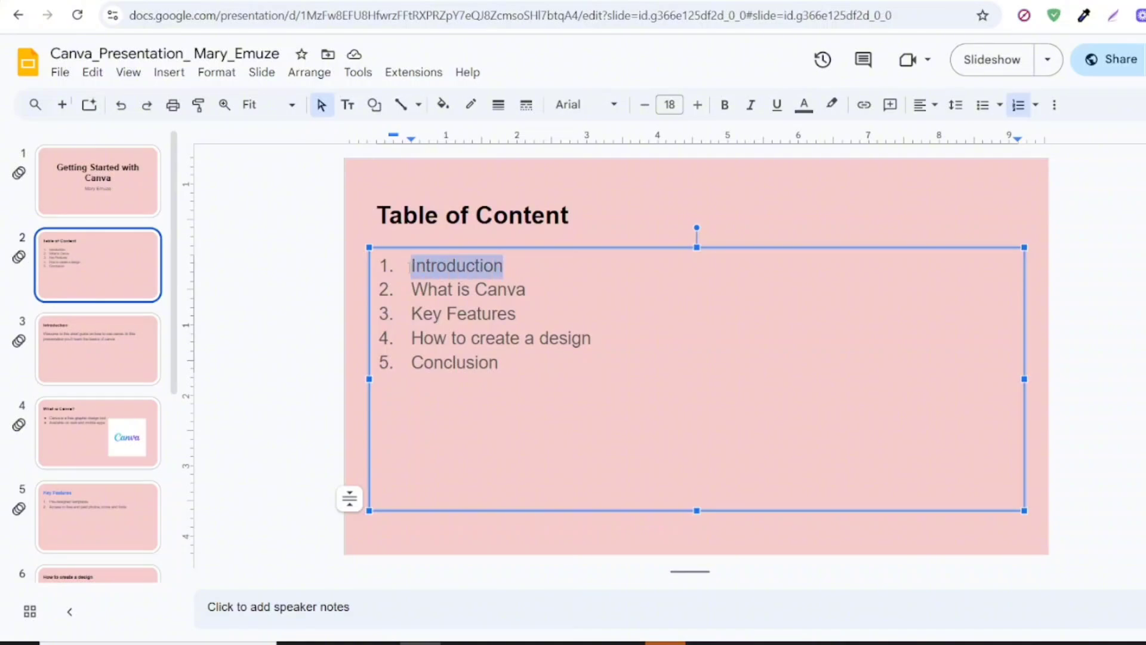
click(864, 106)
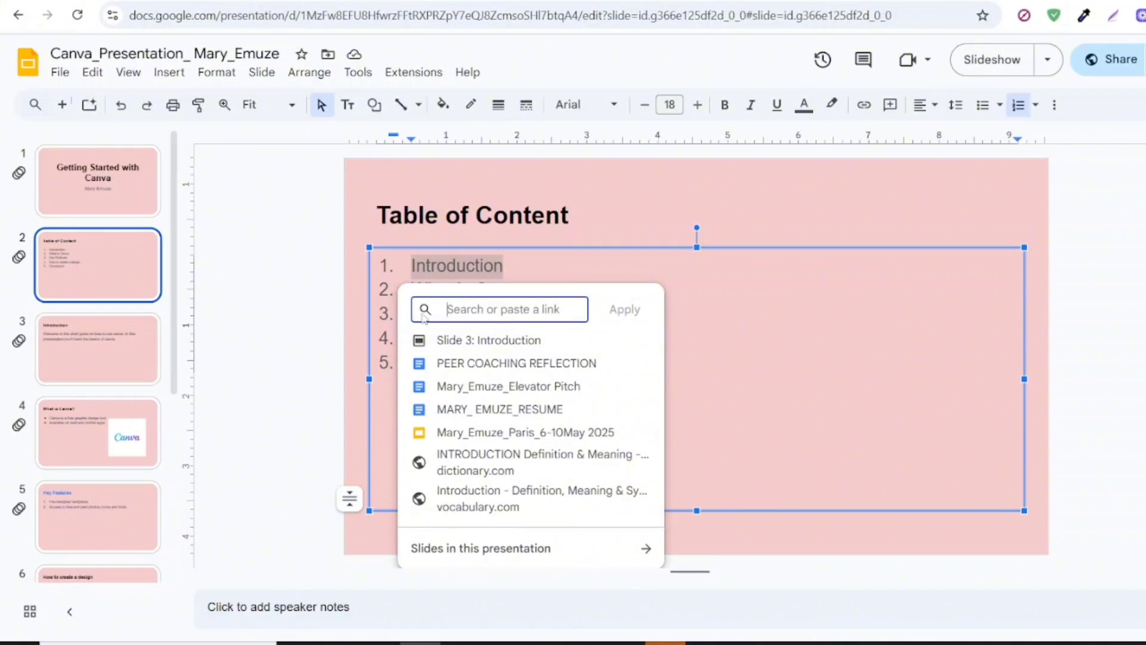
click(491, 348)
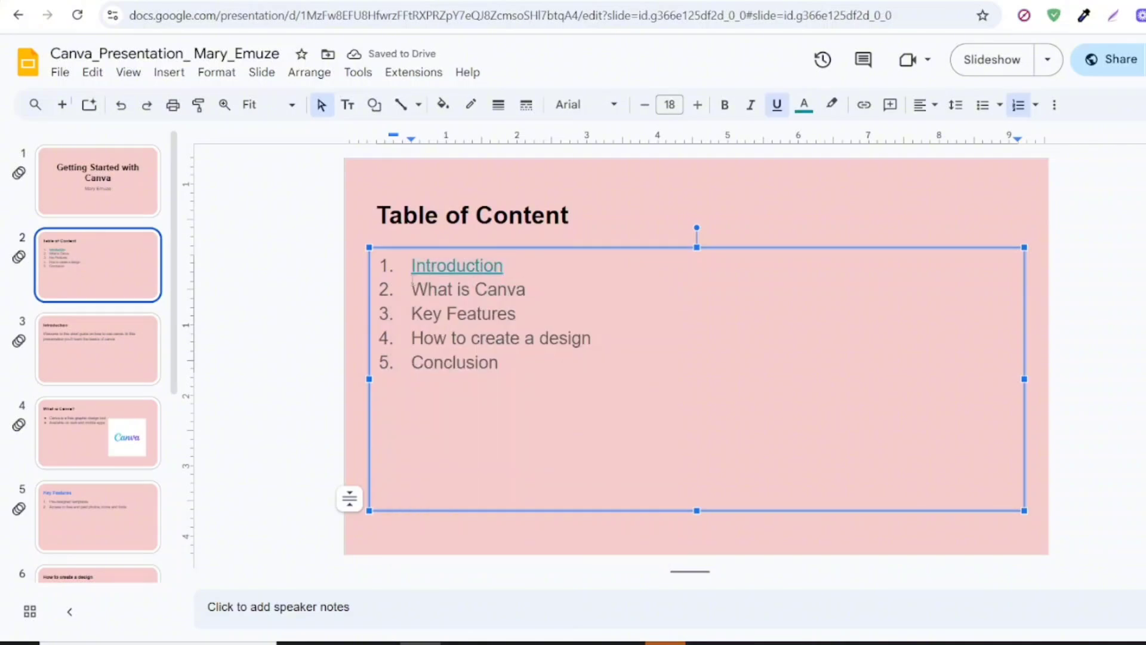
Follow the "Introduction" link to test it, and return to the Table of Content slide.
click(461, 267)
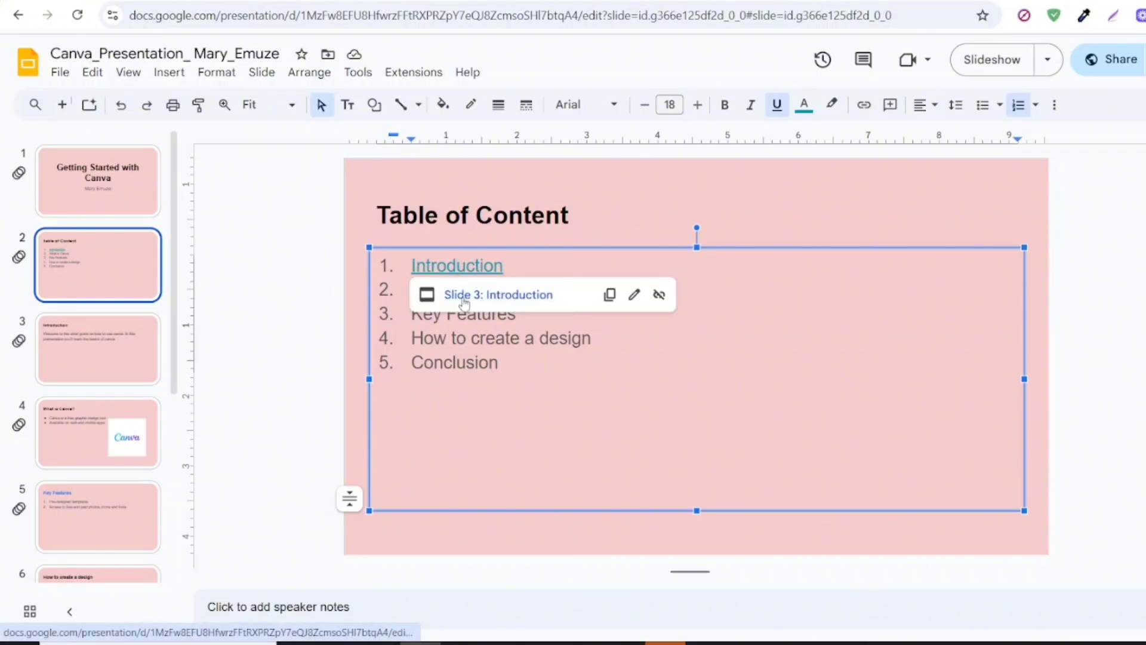
click(512, 297)
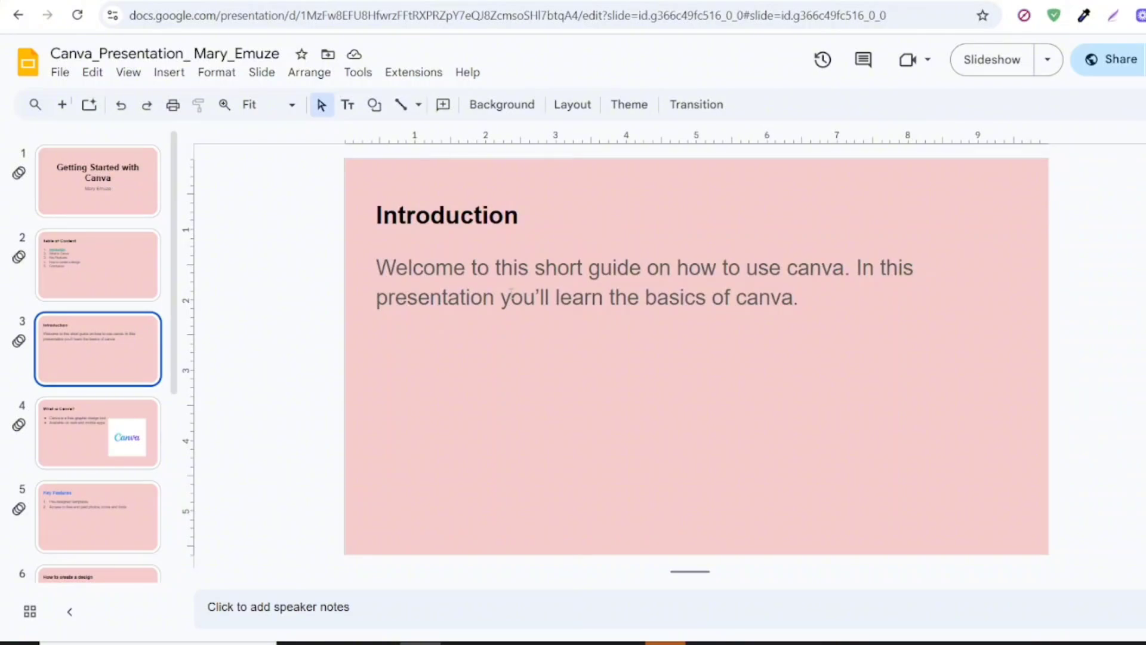
click(150, 266)
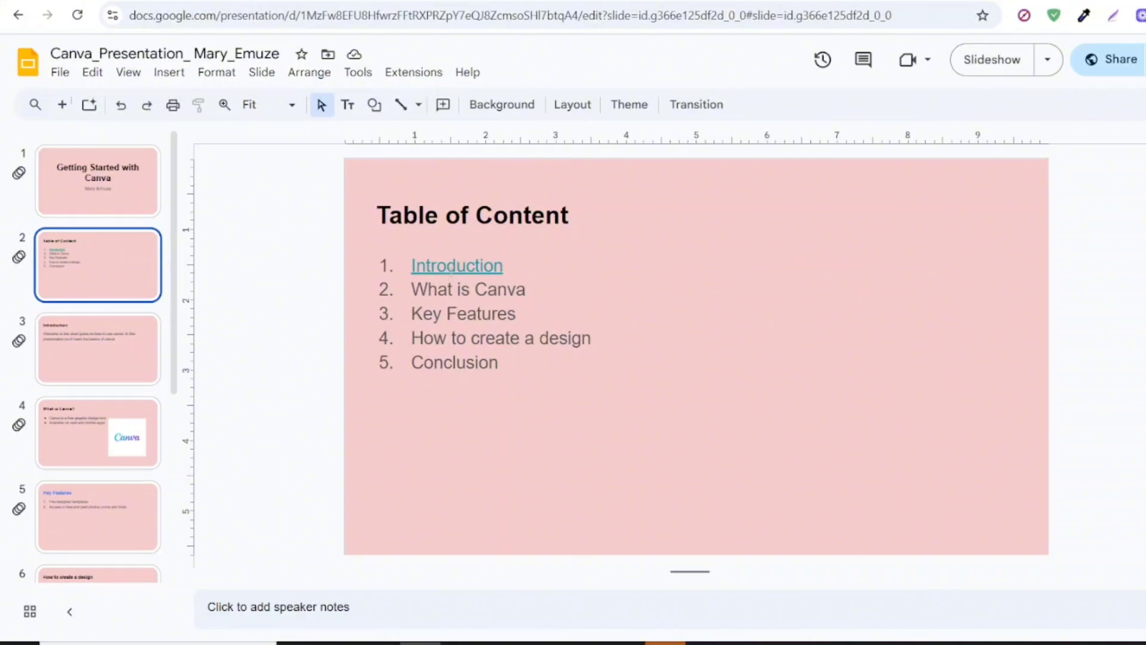
Change the text color of the linked "Introduction" entry in the Table of Content to black.
click(449, 265)
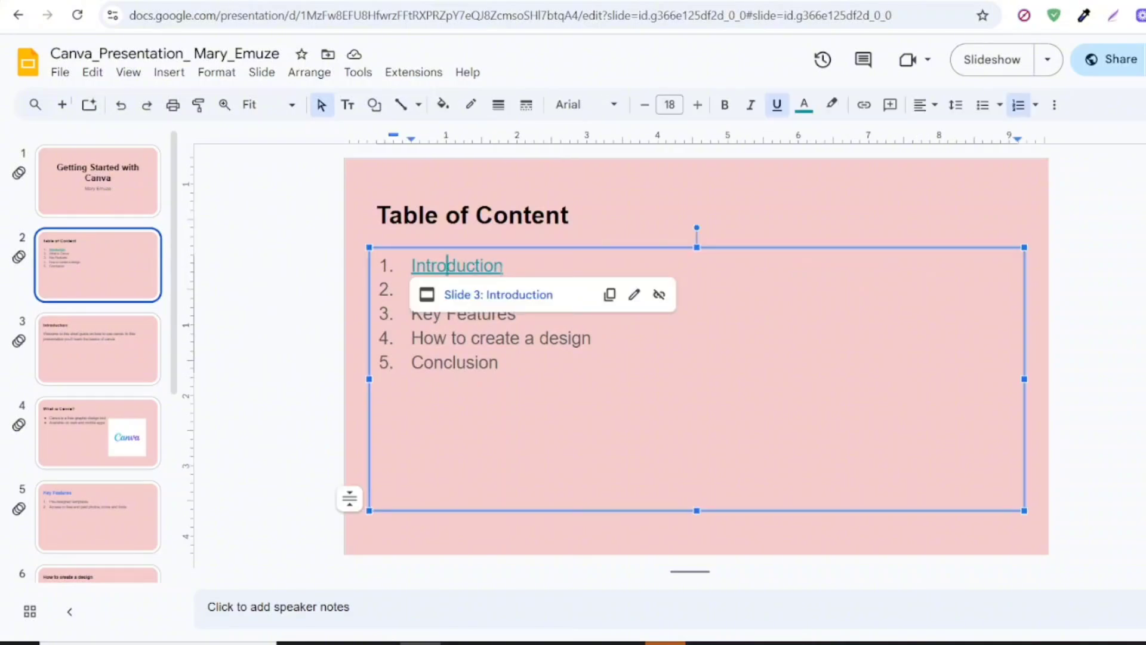
drag(503, 266, 411, 267)
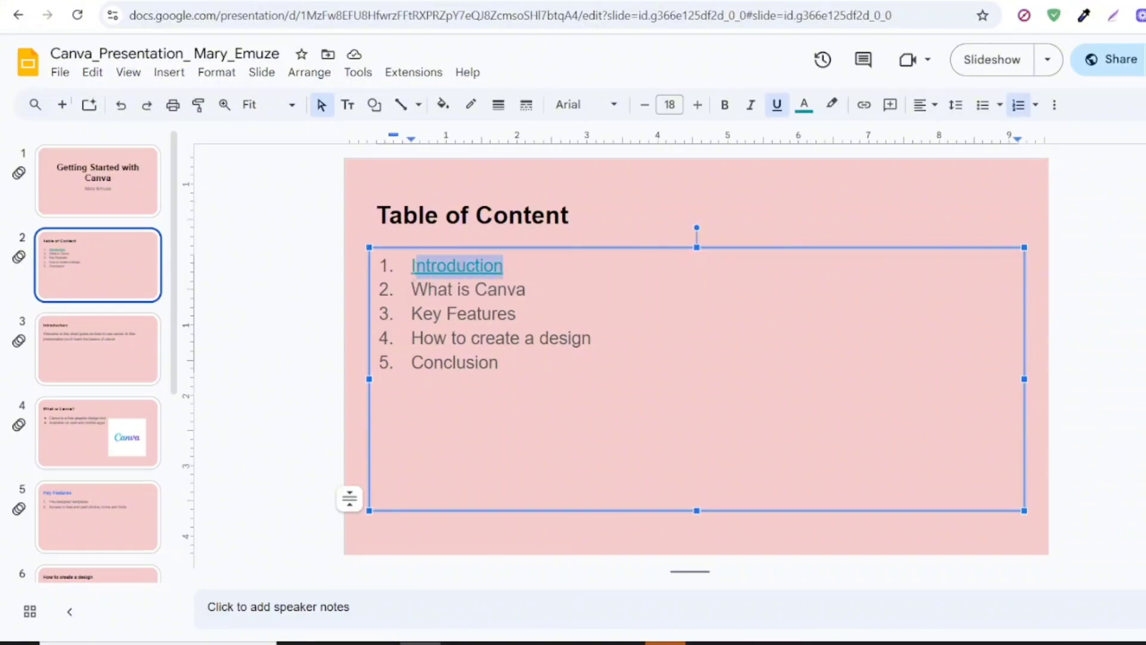
click(799, 108)
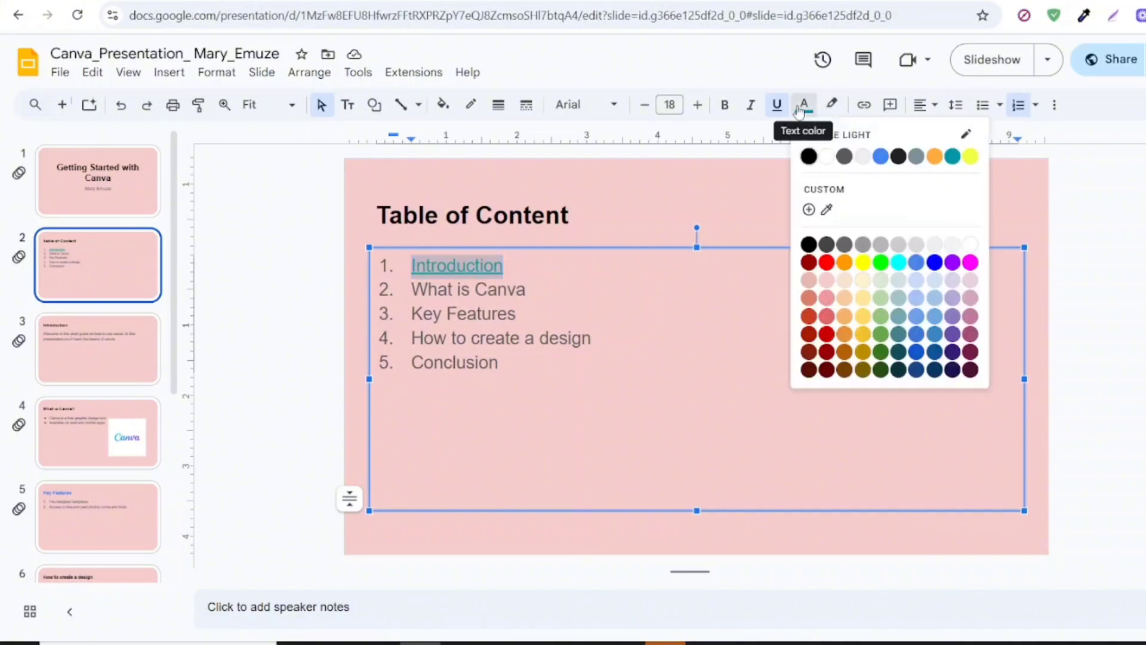
click(810, 158)
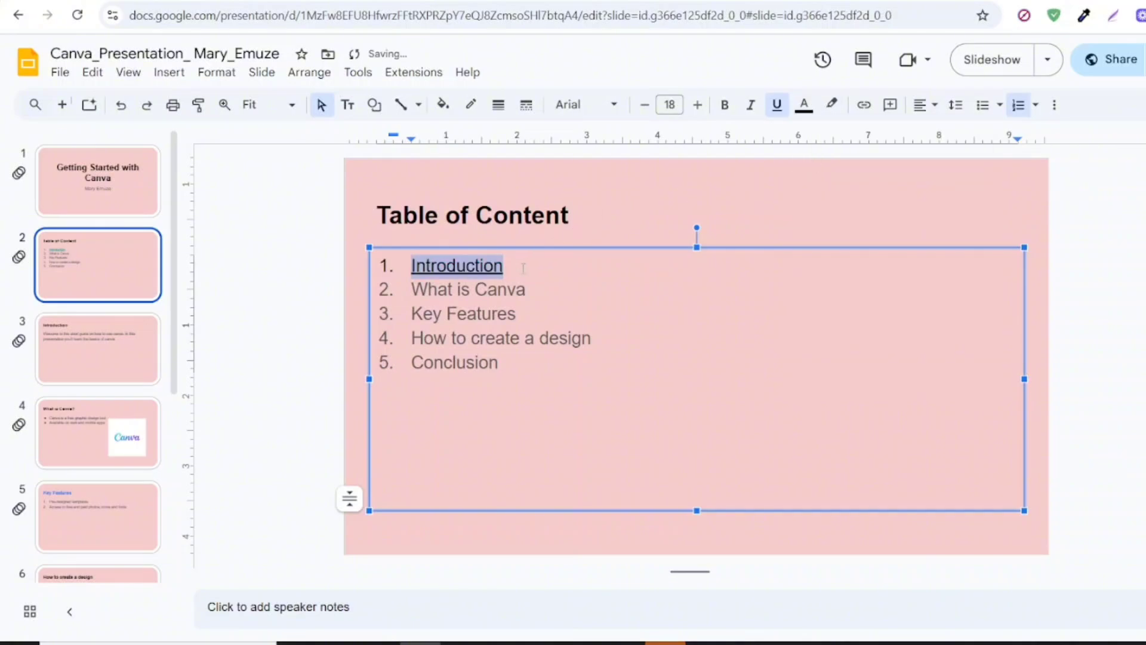
Follow the "Introduction" entry's link to slide 3, and link the "Introduction" title there to Slide 2: Table of Content.
click(449, 267)
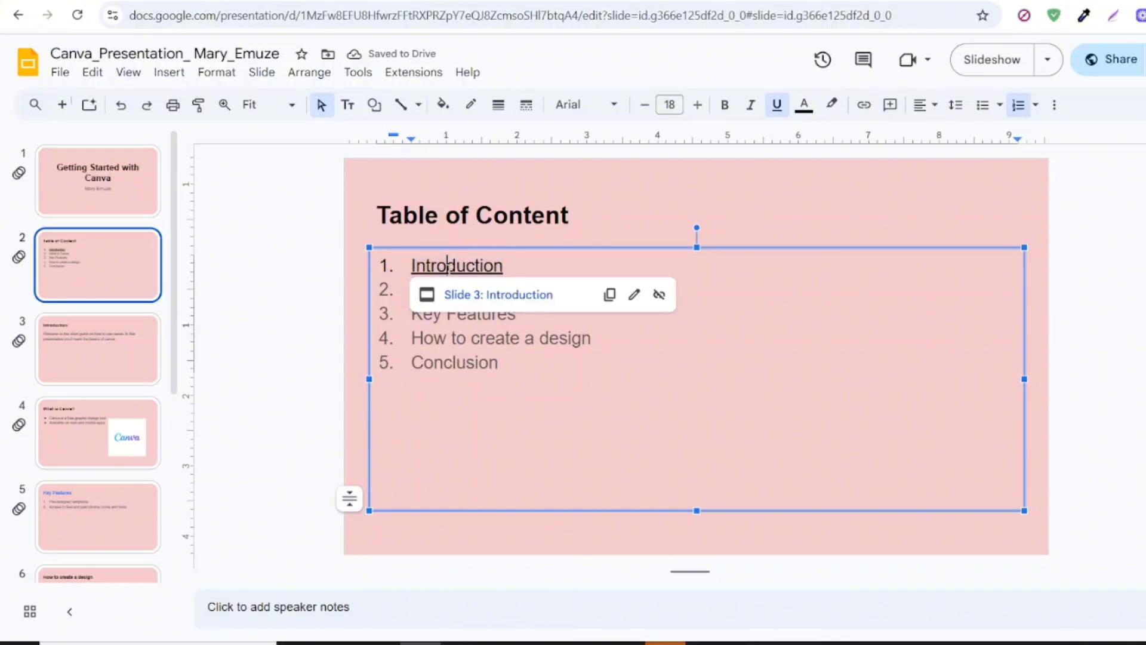
click(468, 295)
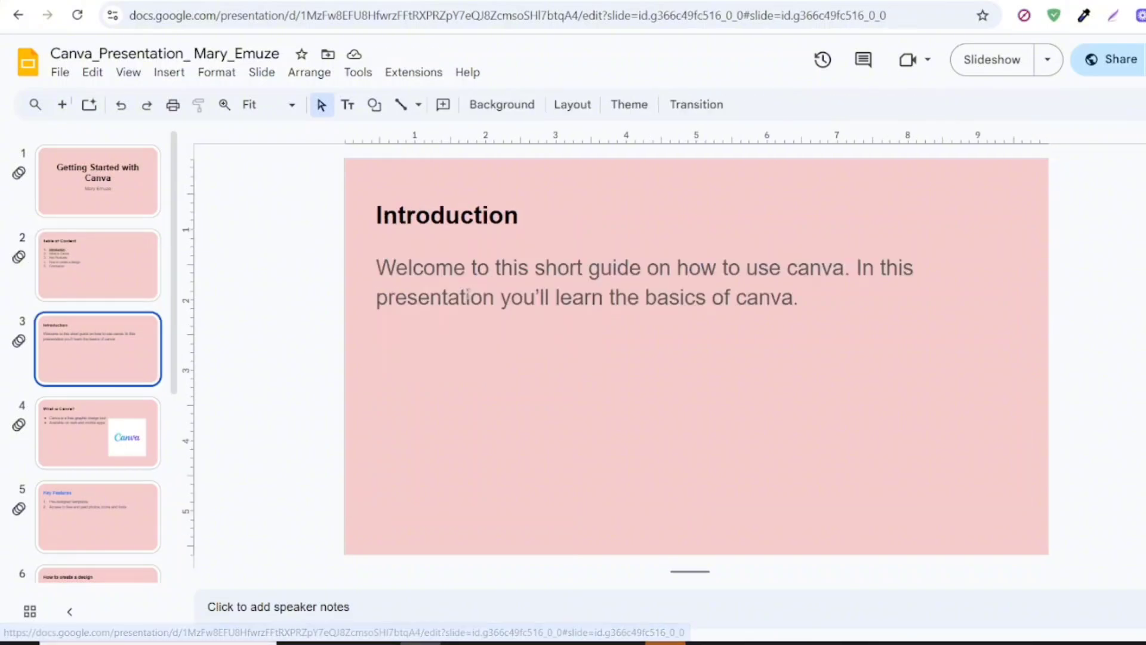
click(517, 218)
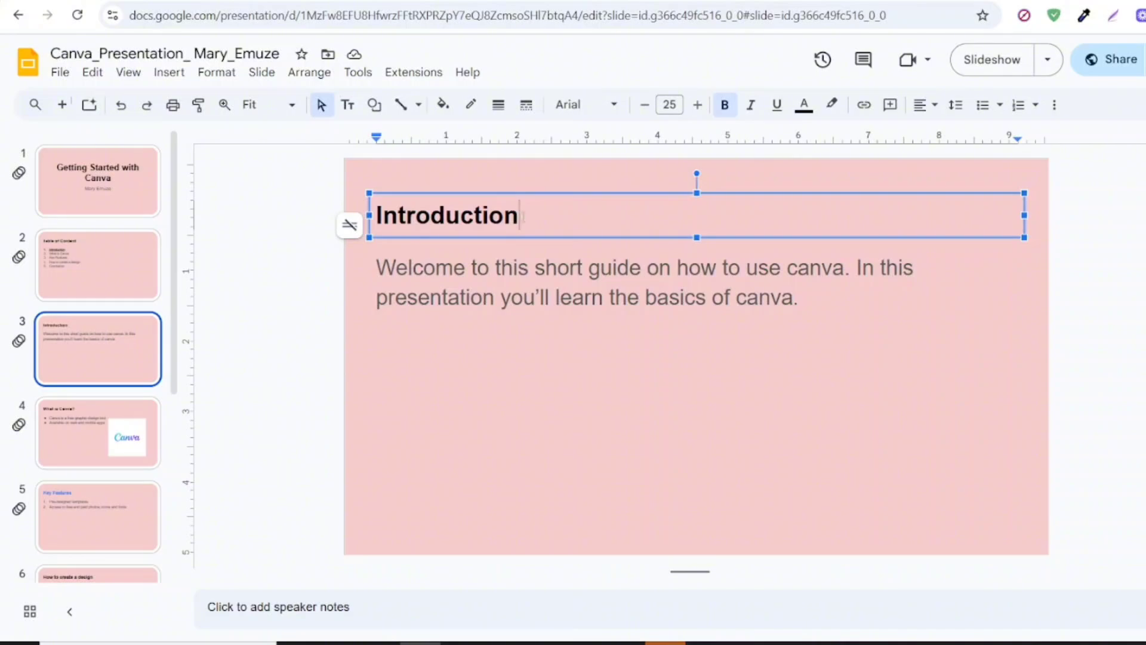
key(shift+Left)
key(shift+Left)
key(shift+Left)
key(shift+Left)
key(shift+Left)
key(shift+Left)
key(shift+Left)
drag(414, 216, 375, 216)
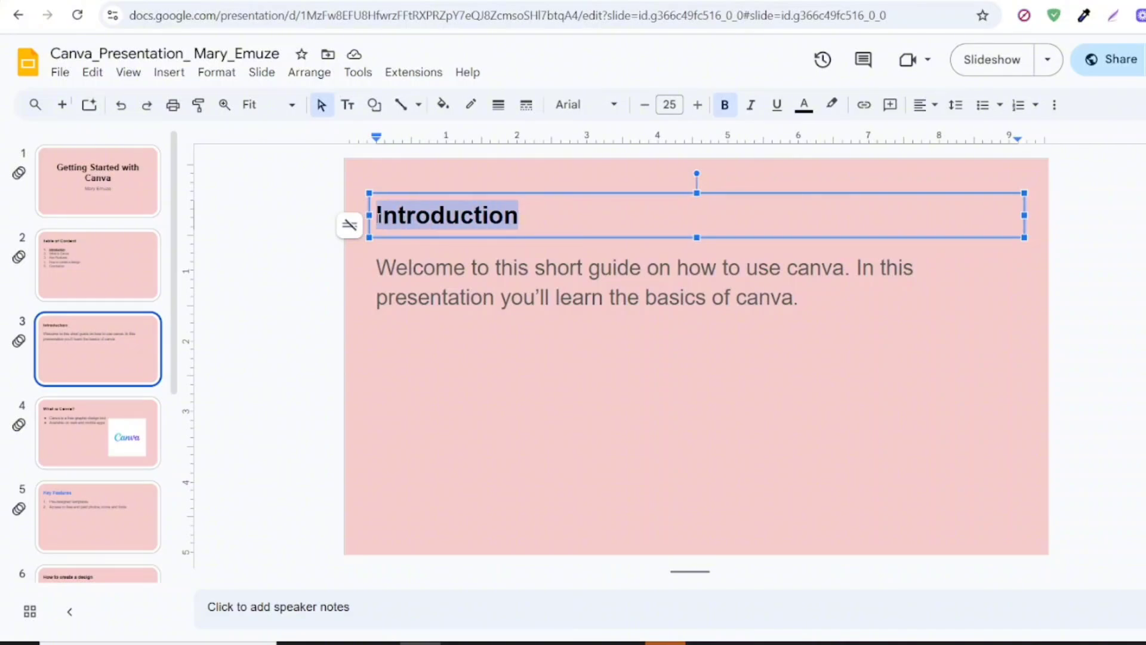
click(863, 105)
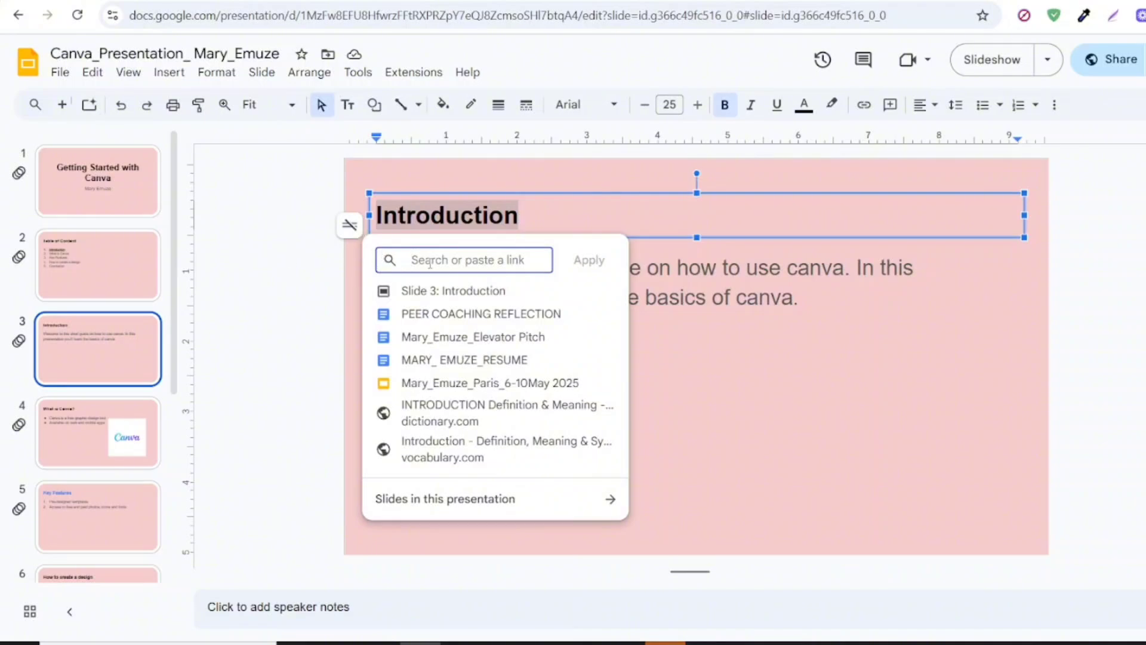
text(T)
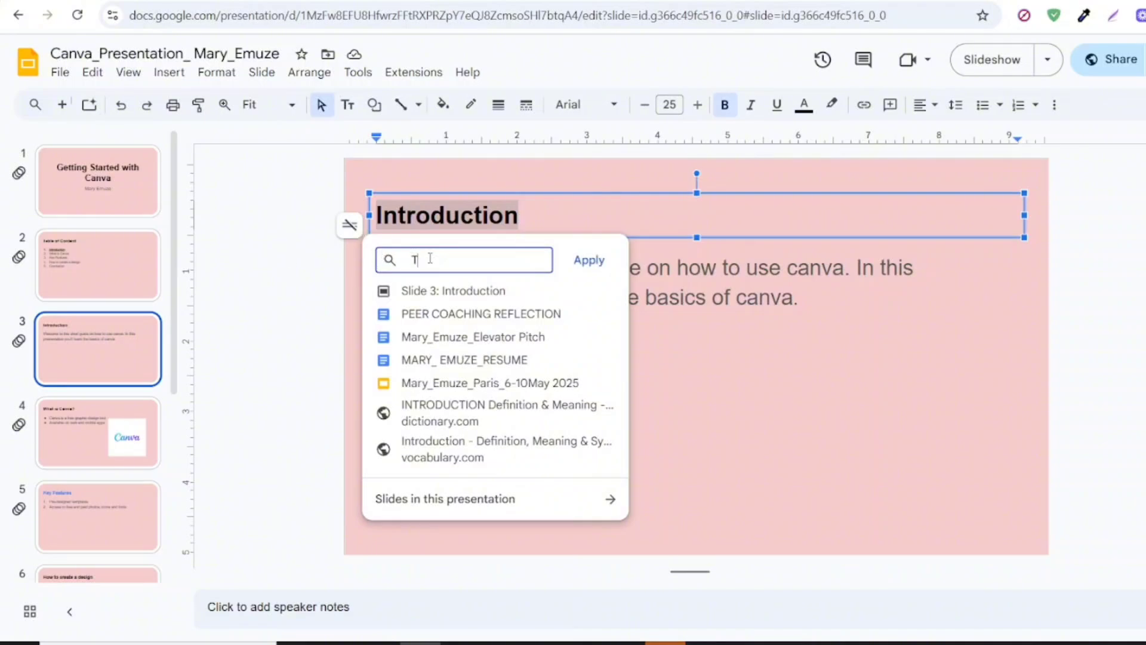
text(able of)
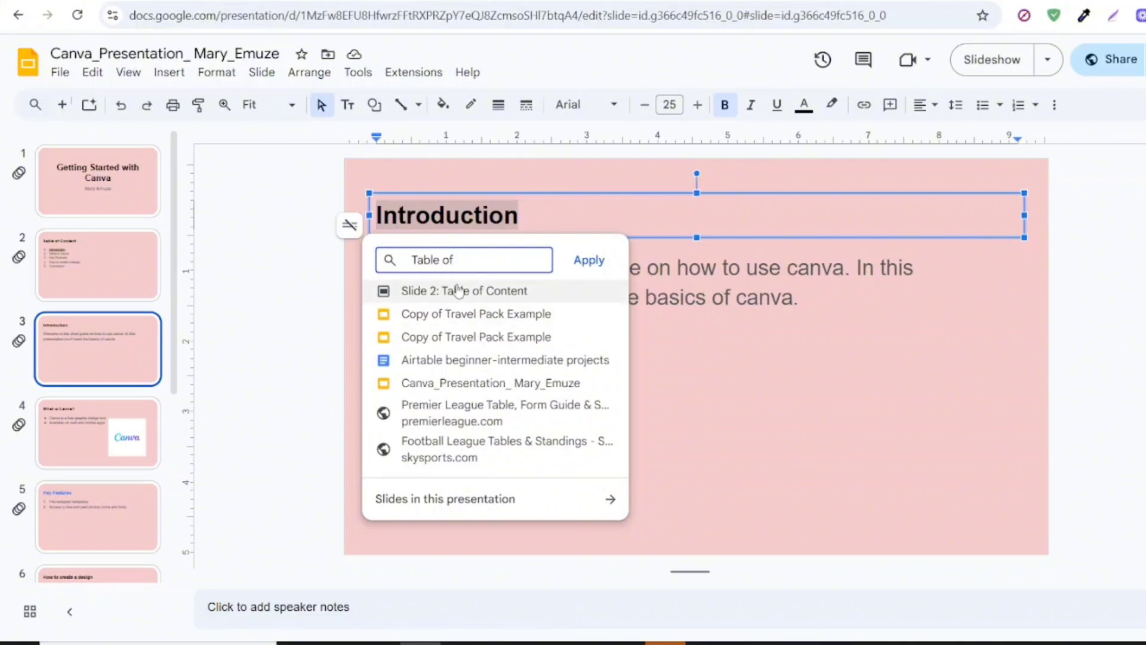
click(458, 291)
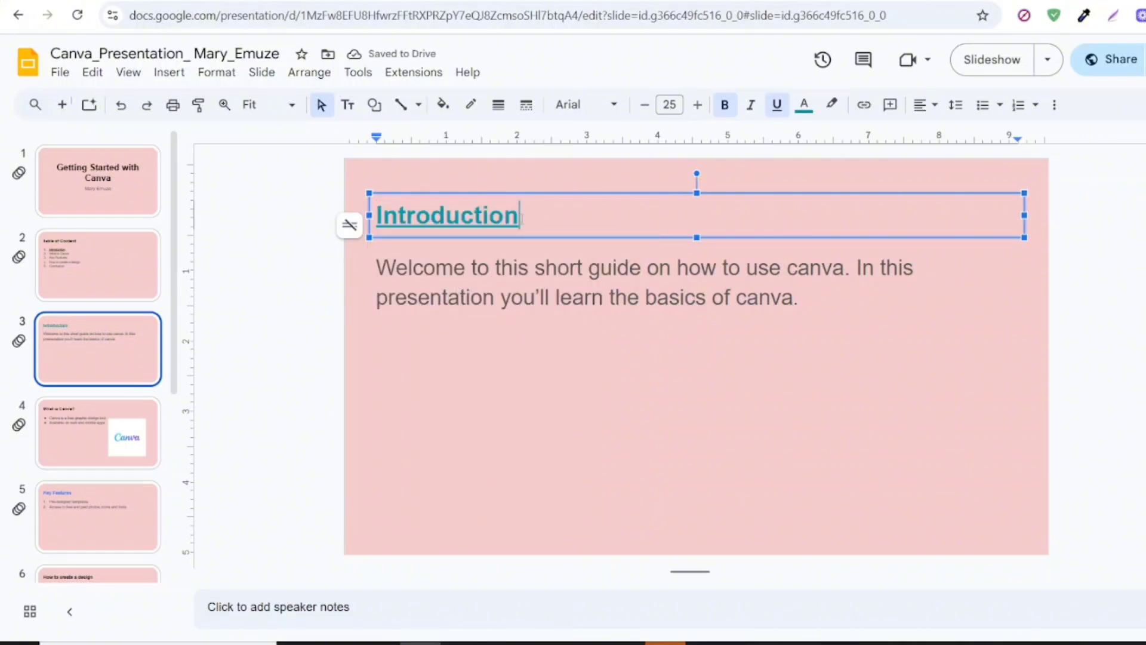
Change the linked "Introduction" title's text color to black, and follow its link back to the Table of Content slide.
drag(520, 216, 368, 222)
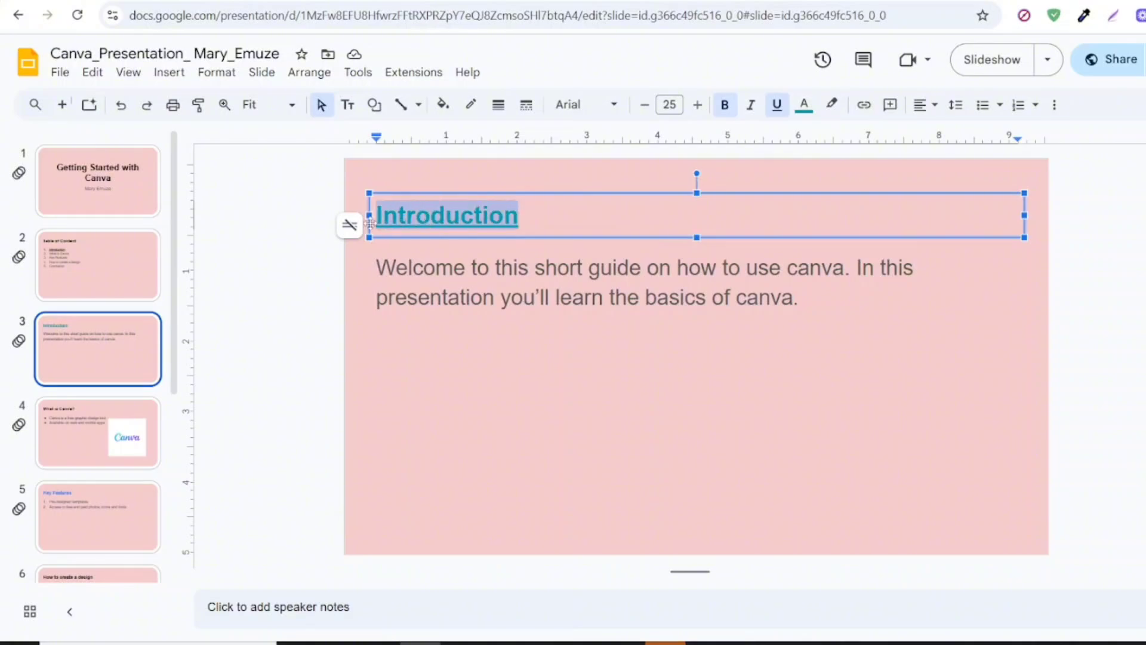
click(804, 106)
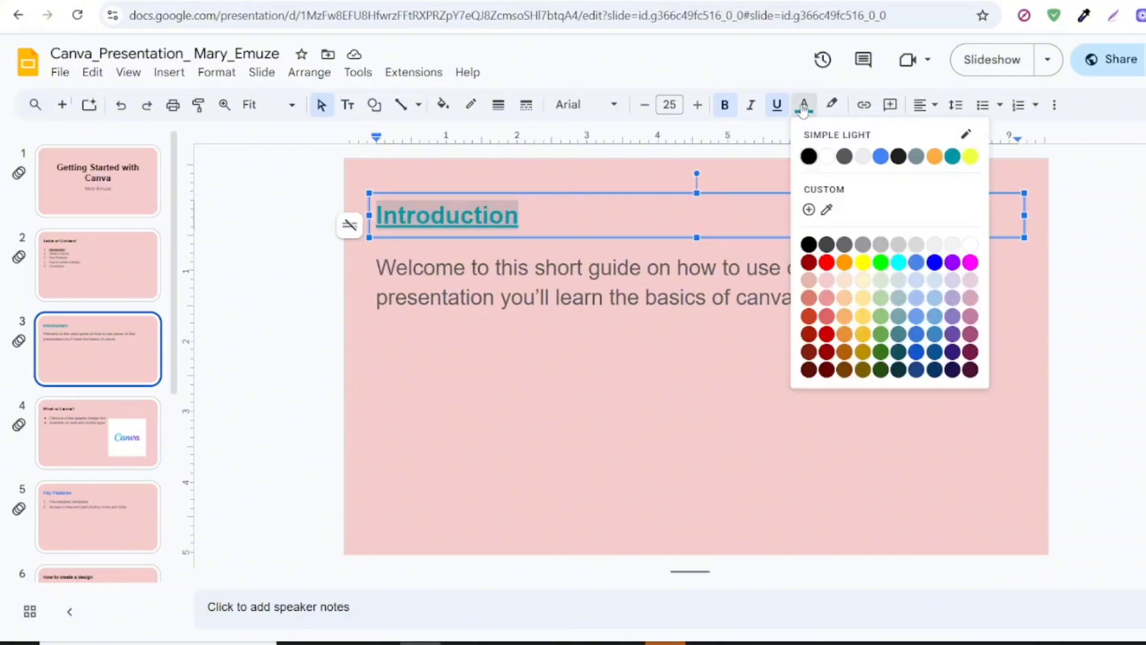
click(809, 157)
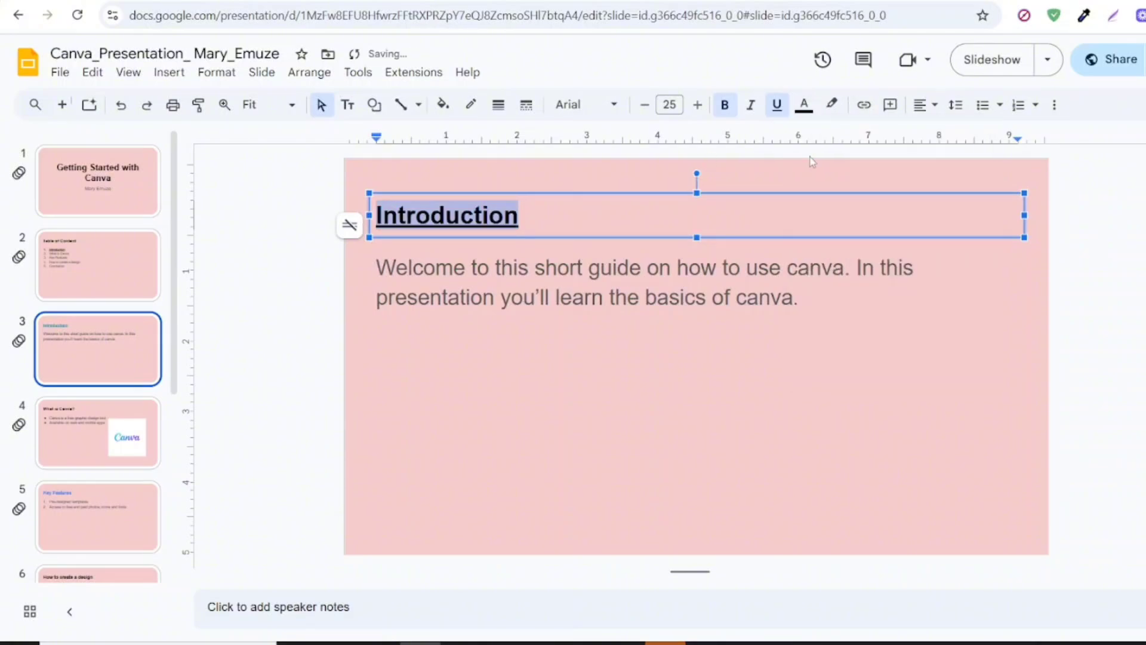
click(581, 219)
click(431, 218)
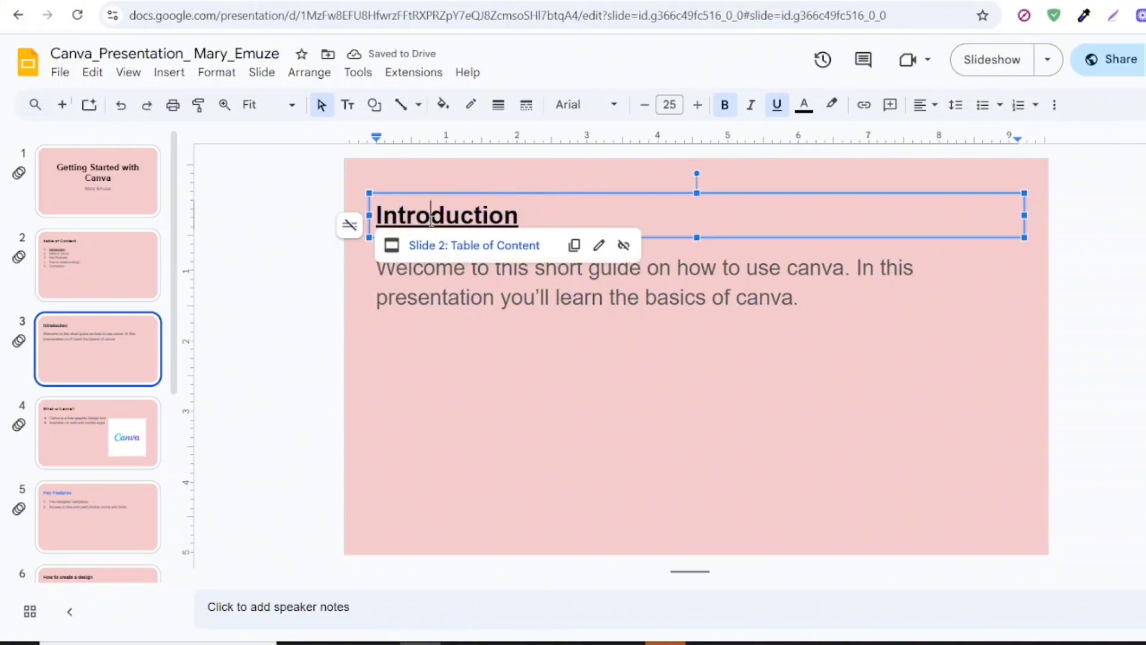
click(470, 248)
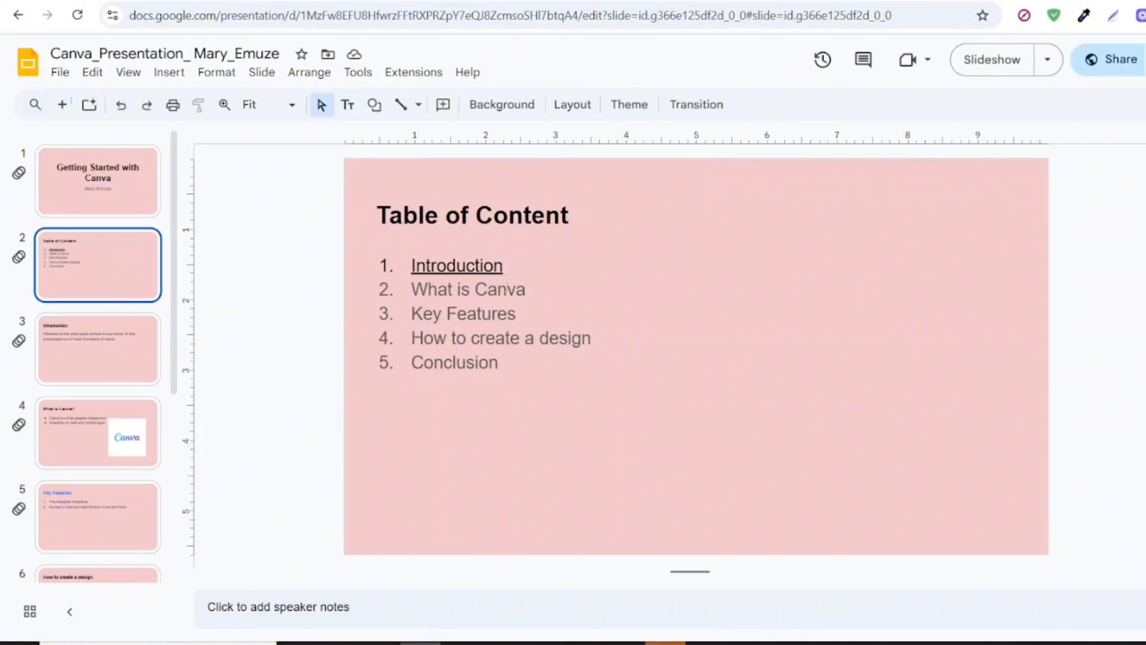
Link the "What is Canva" entry in the Table of Content to Slide 4: What is Canva?, and change its text color to black.
click(507, 289)
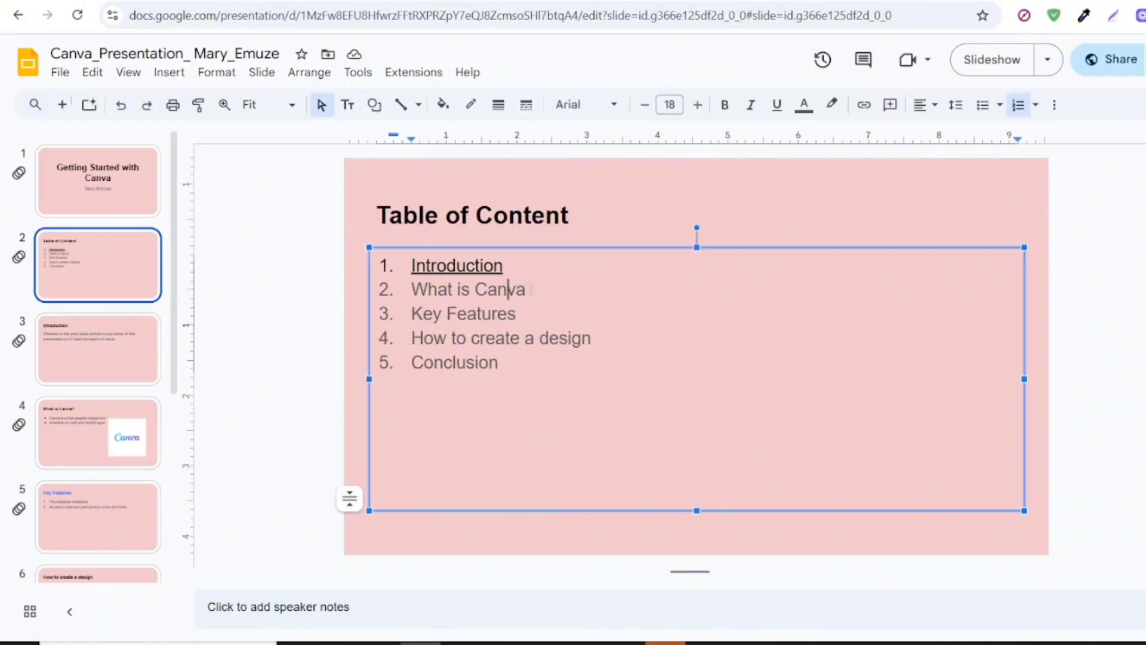
drag(526, 288, 414, 303)
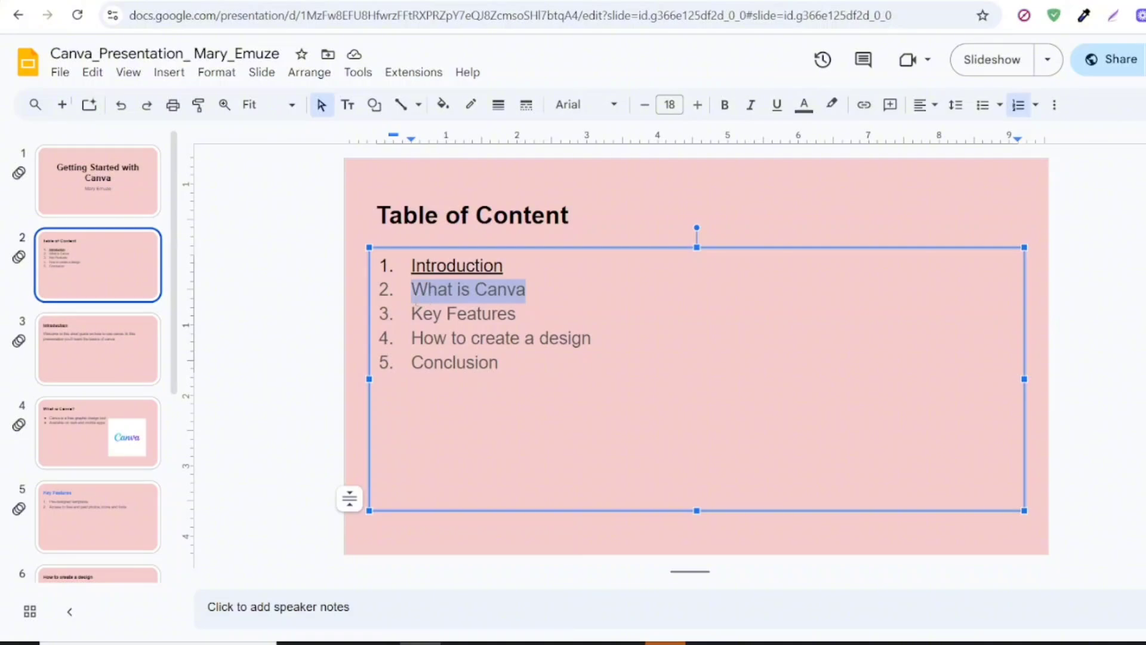
click(864, 106)
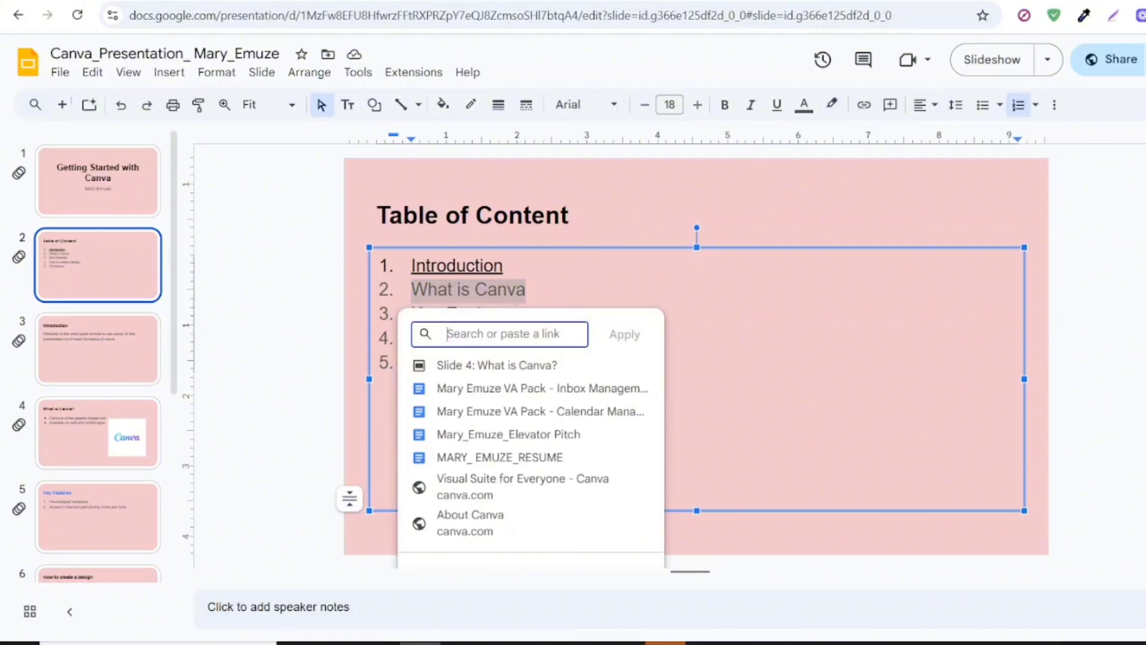
click(473, 367)
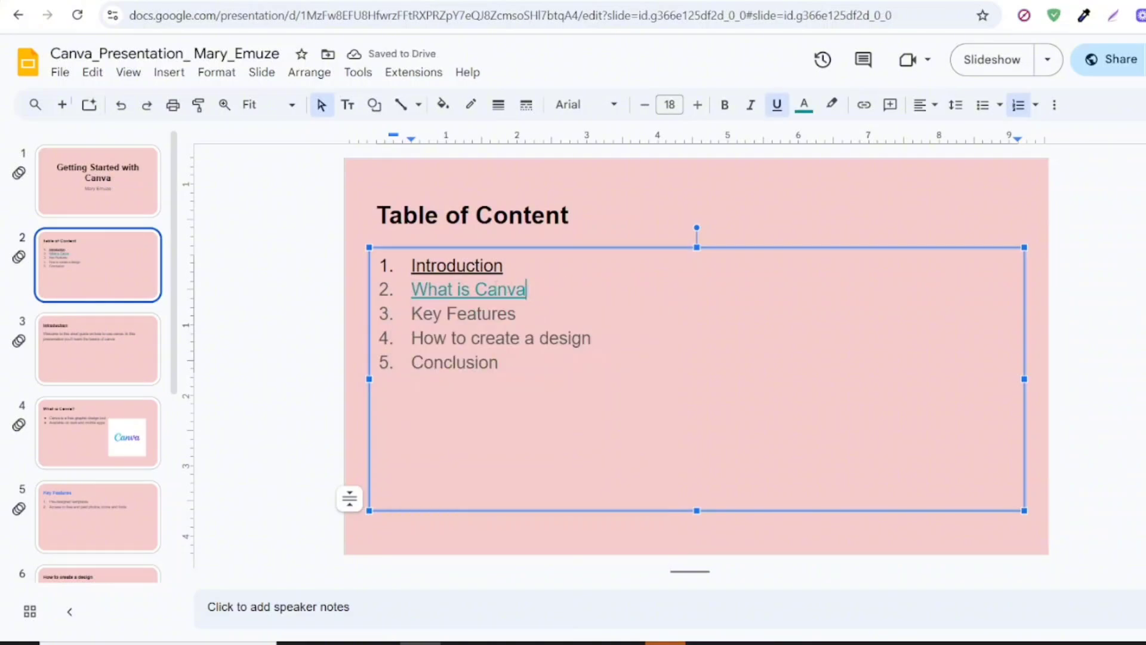
drag(533, 290, 412, 289)
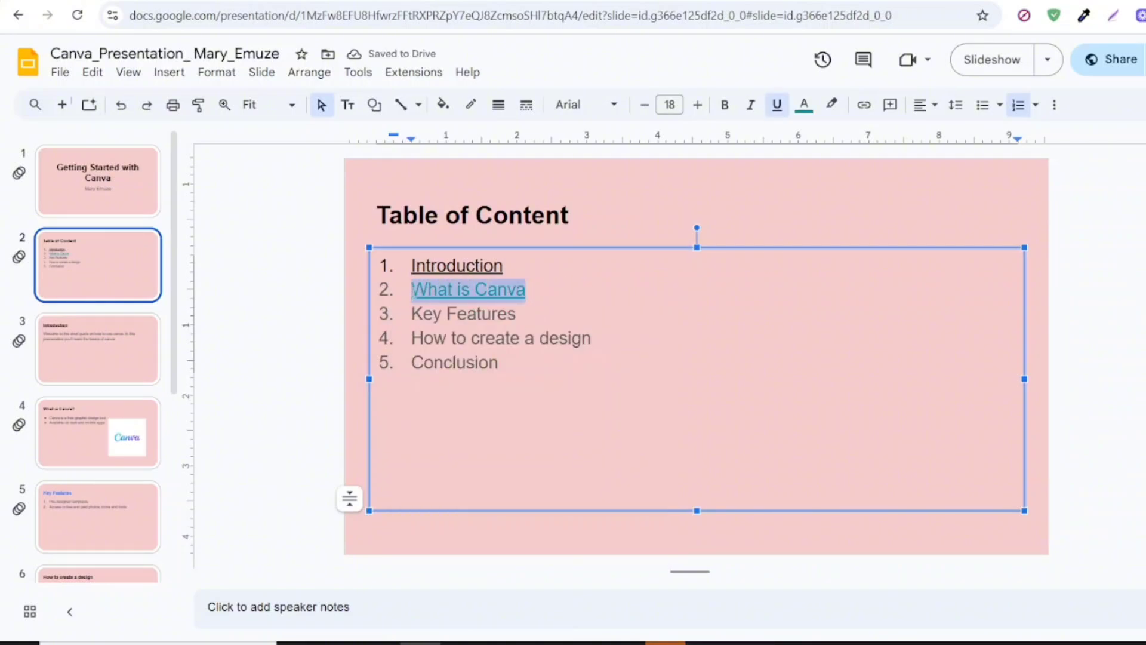
click(799, 112)
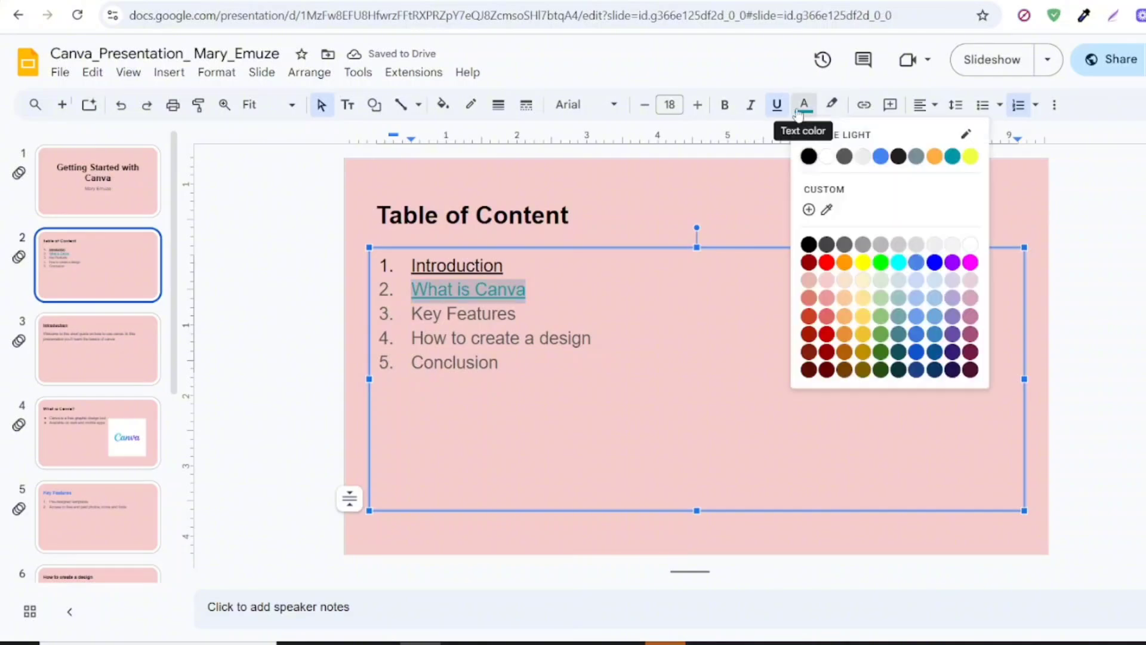
click(809, 157)
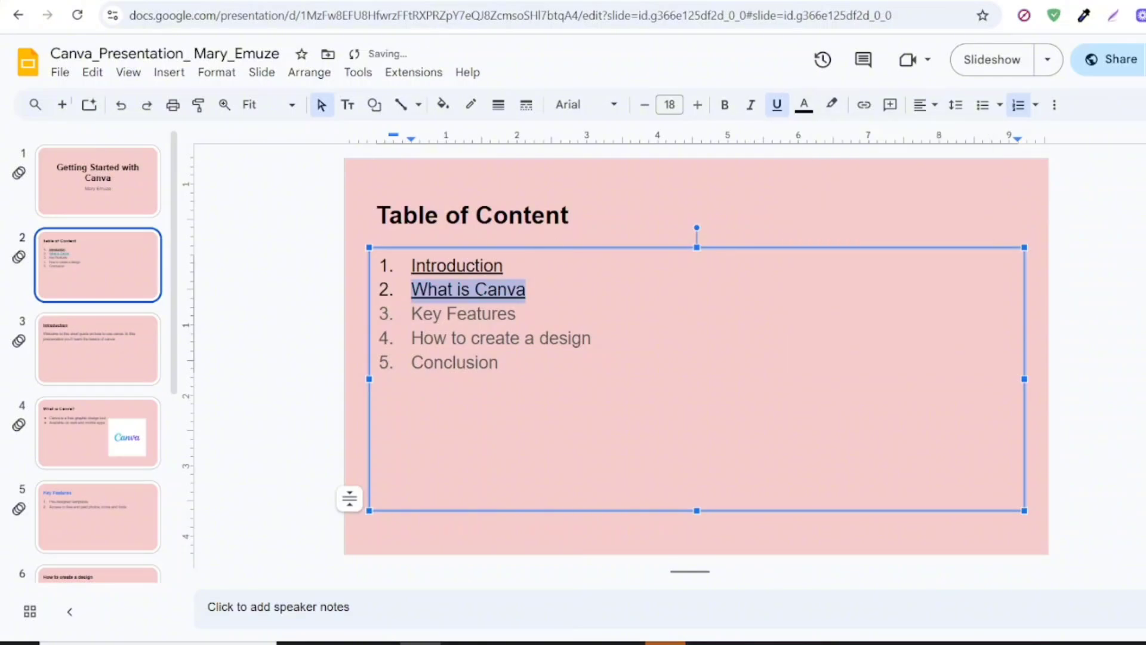
Follow the "What is Canva" entry's link to slide 4, and link the "What is Canva?" title there to Slide 2: Table of Content.
click(488, 289)
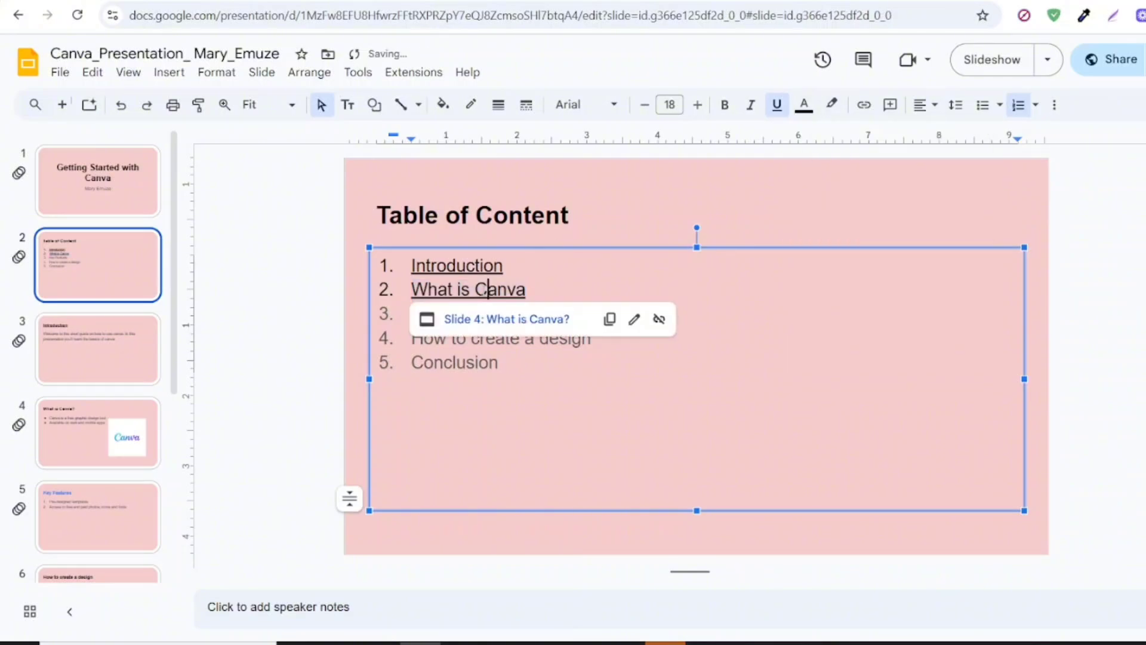
click(496, 320)
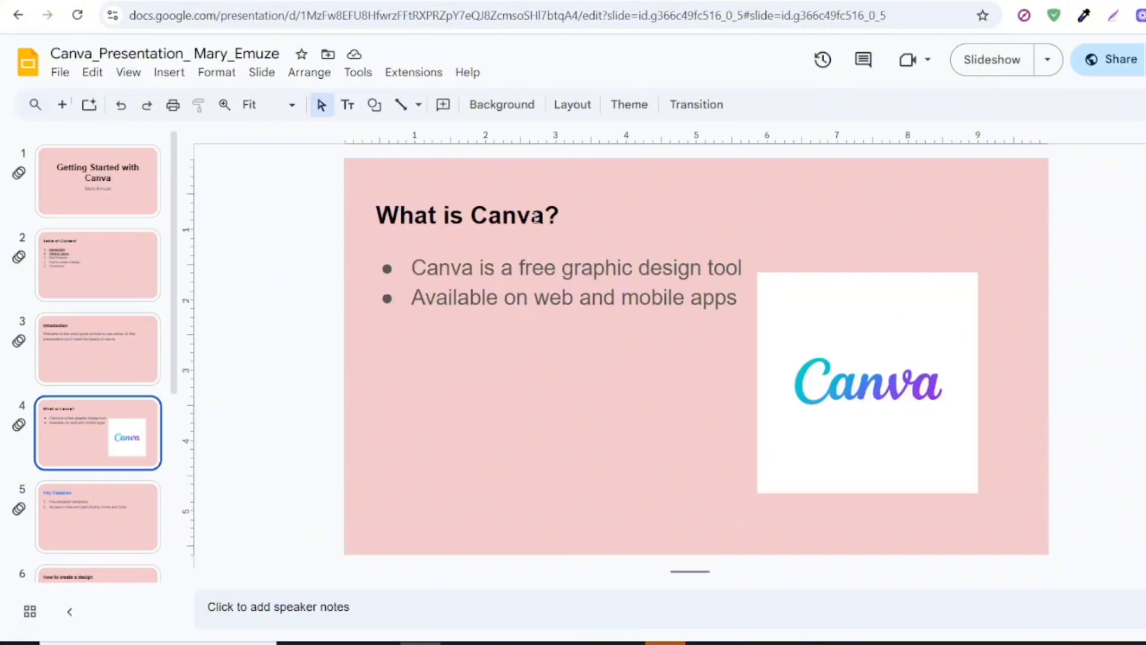
click(536, 217)
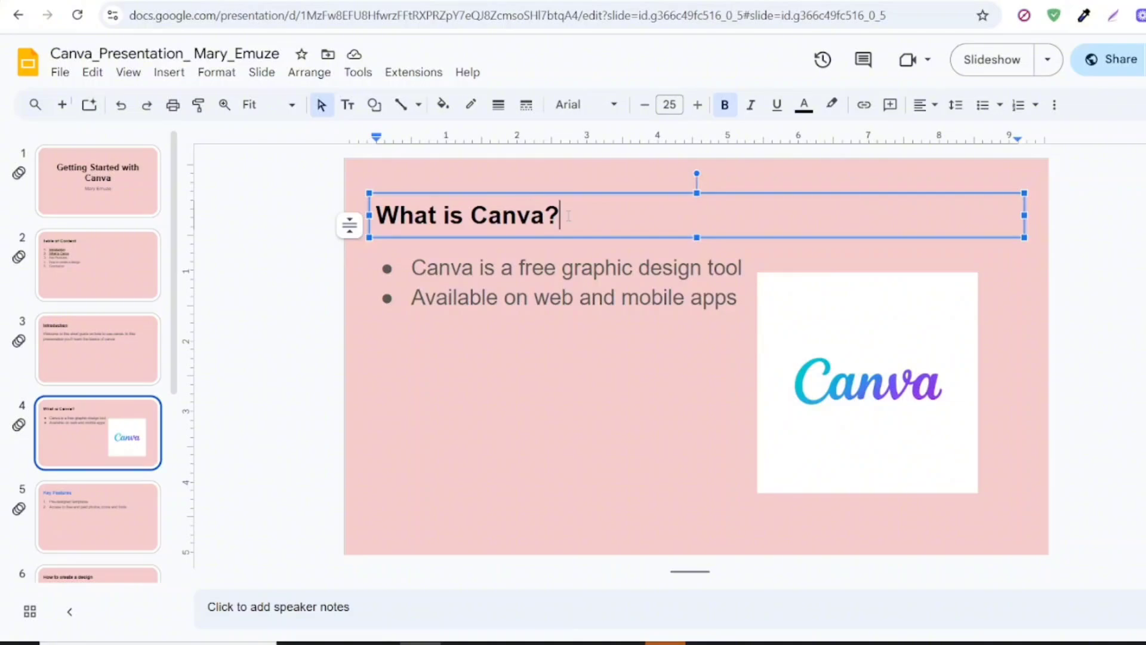
double_click(560, 215)
drag(543, 211, 416, 218)
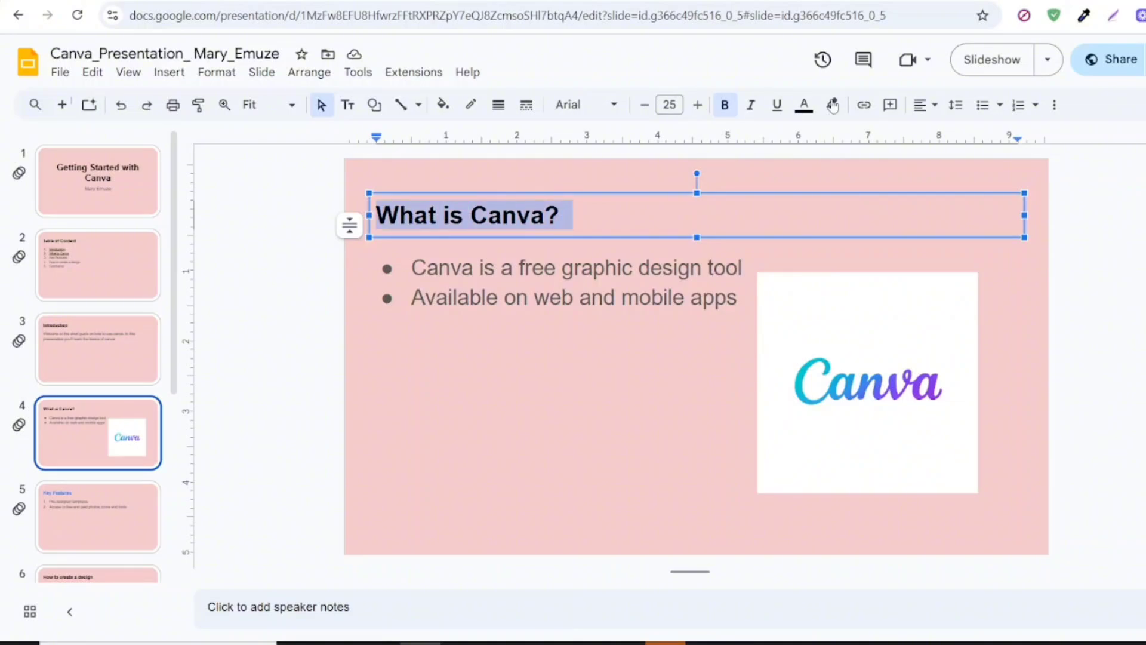
click(864, 106)
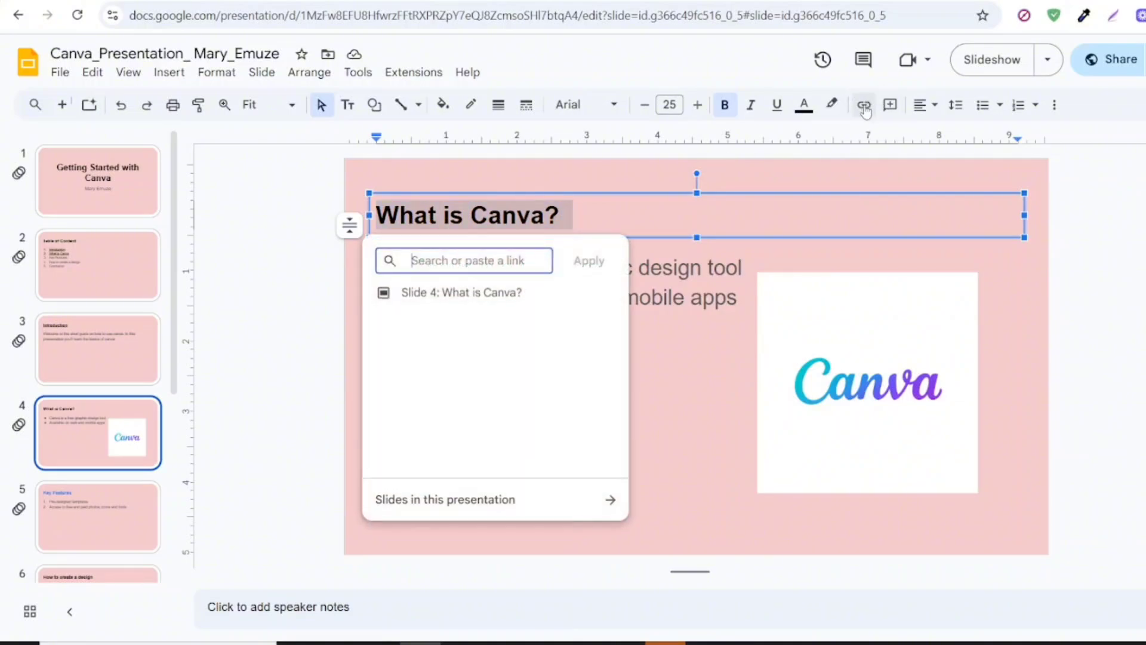
text(T)
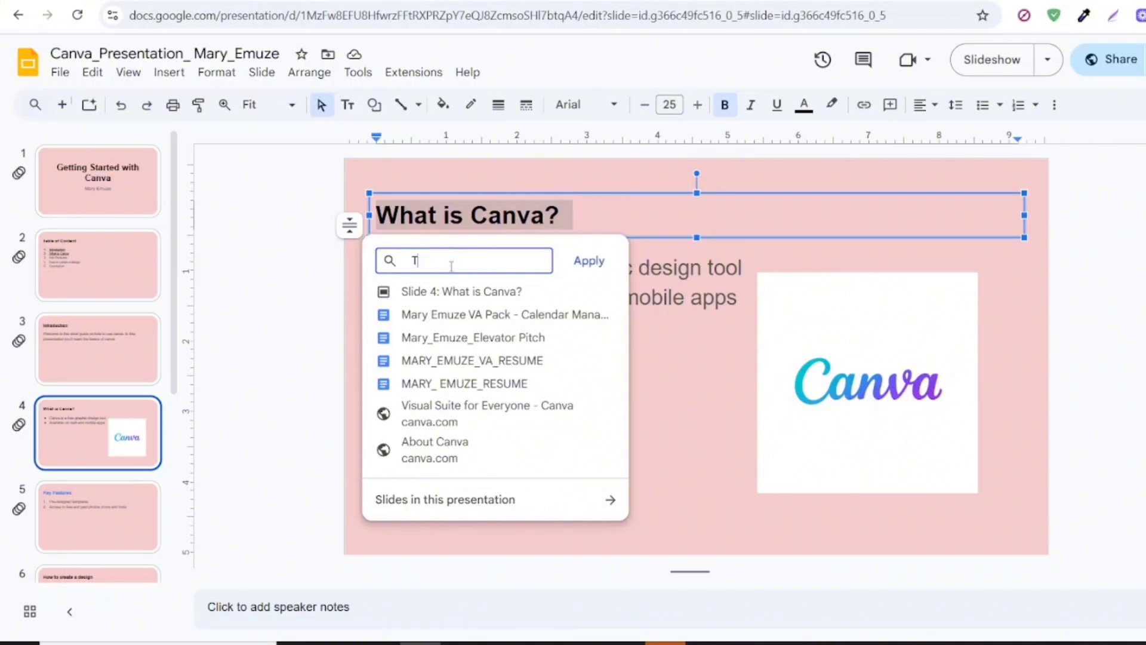
text(able)
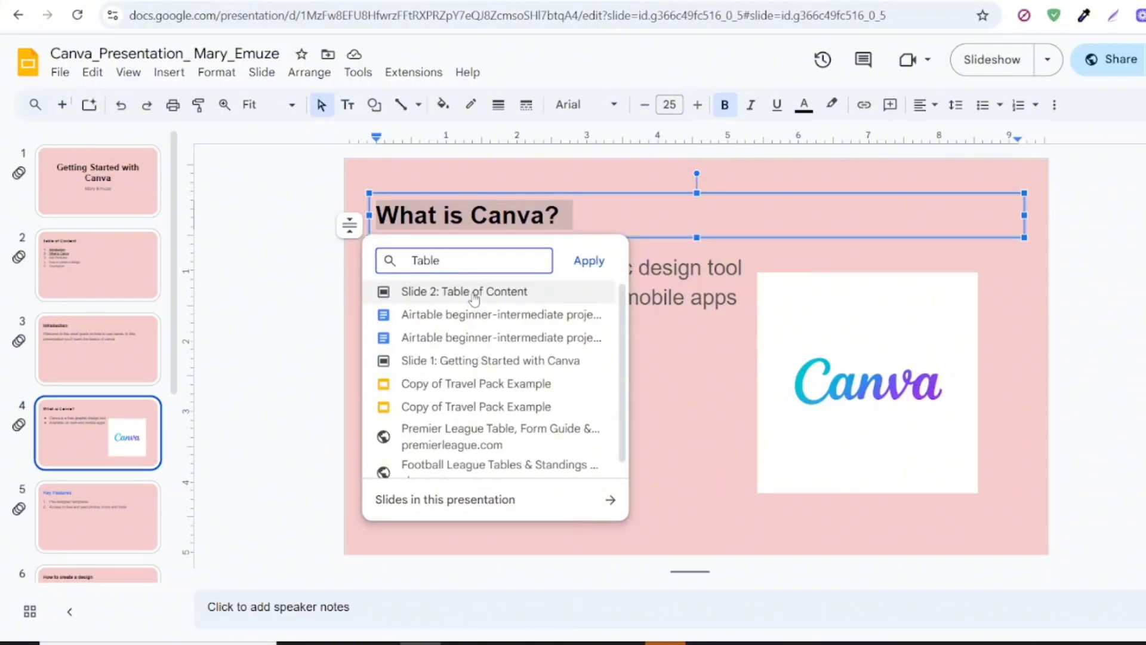
click(474, 297)
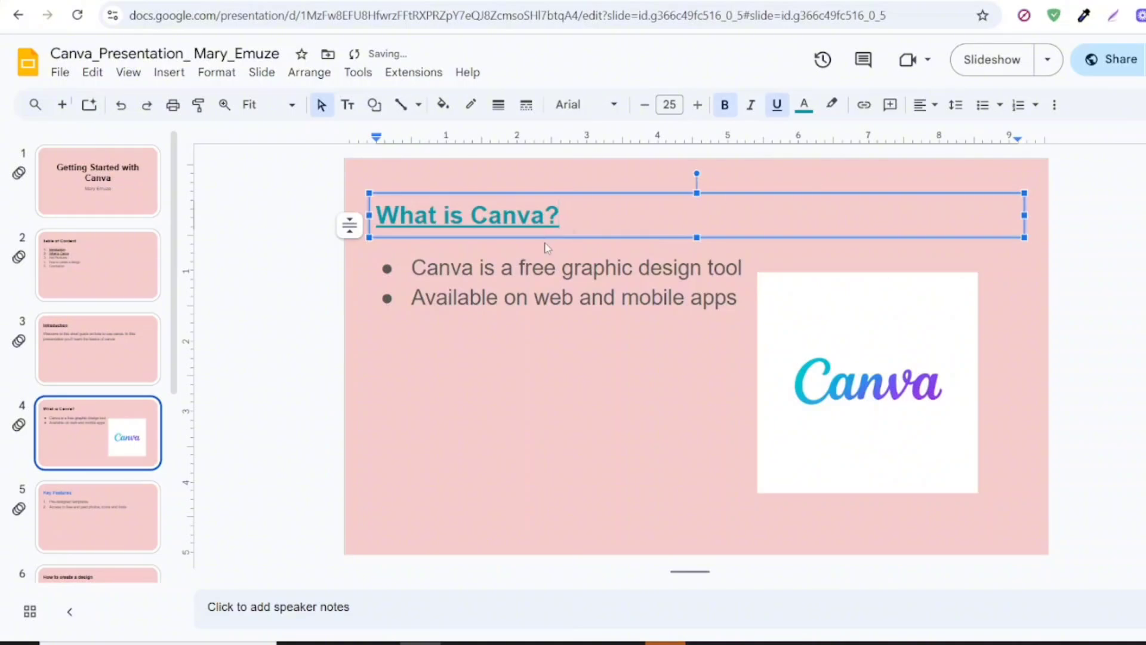
Change the linked "What is Canva?" title's text color to black, and follow its link back to the Table of Content slide.
drag(564, 221, 376, 217)
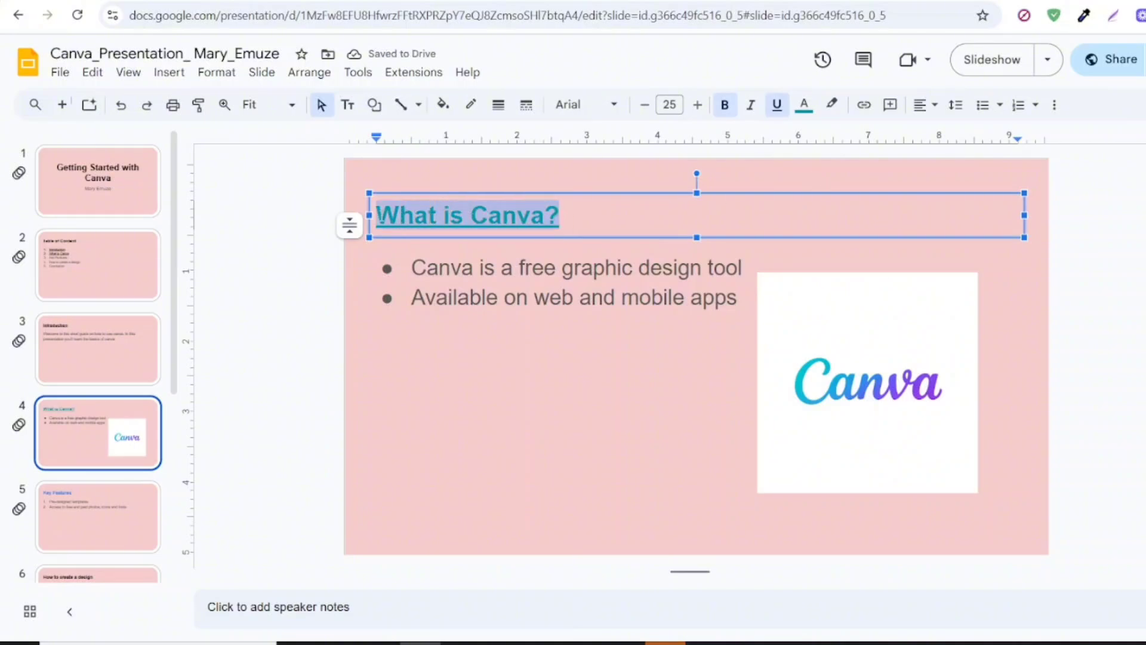
click(805, 105)
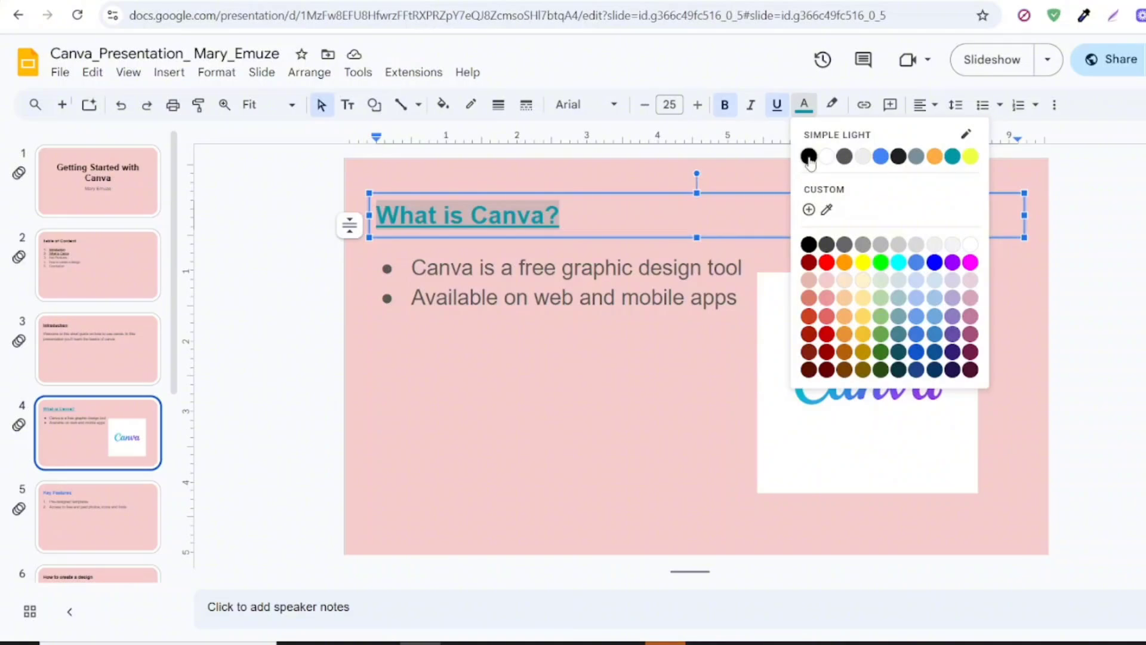
click(811, 160)
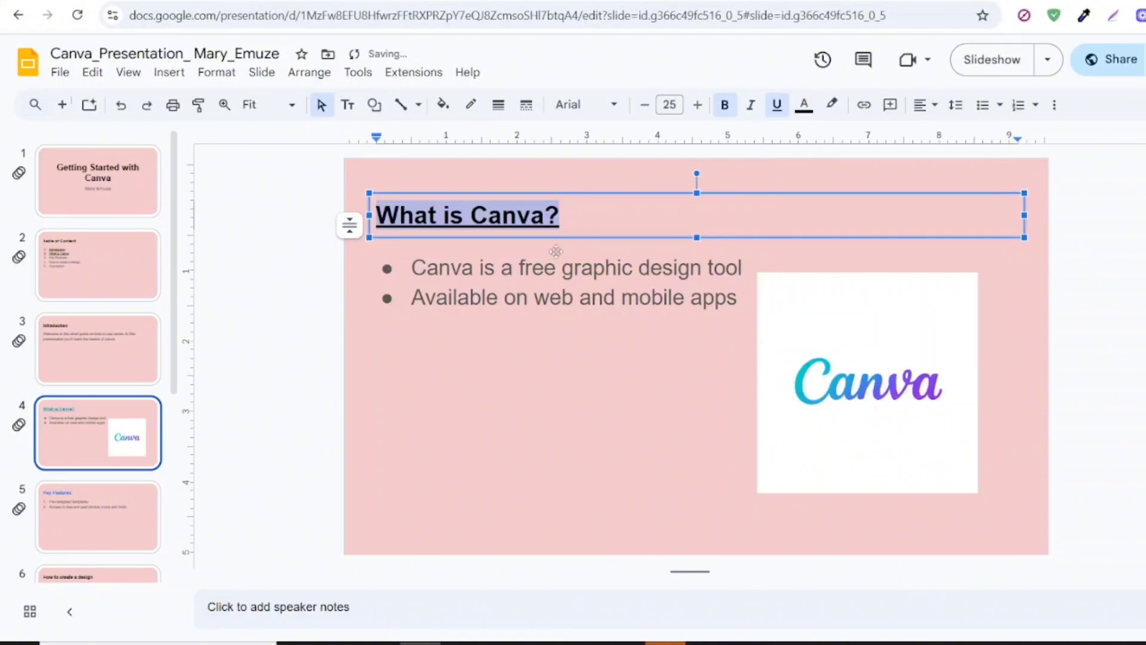
click(523, 233)
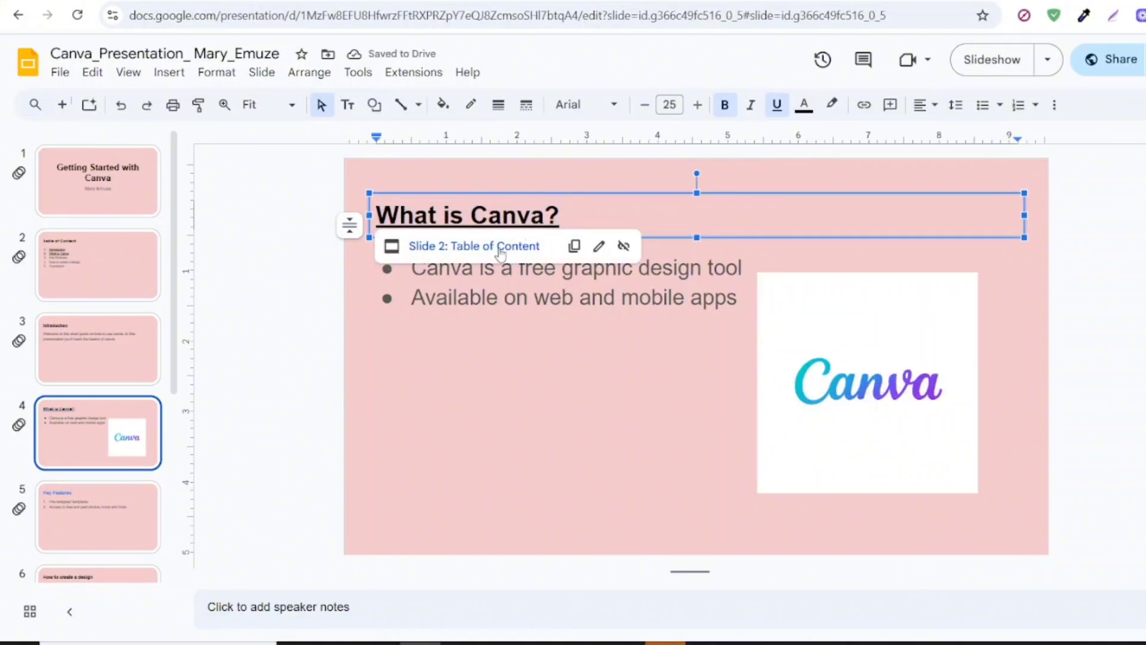
click(500, 245)
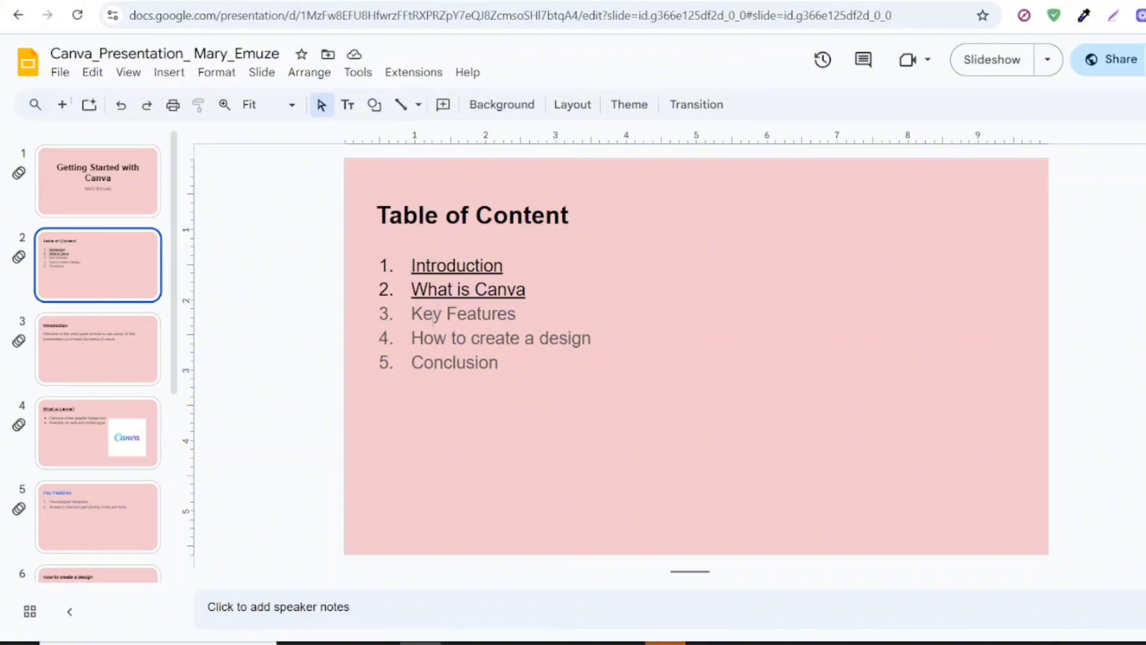
Link the "Key Features" entry in the Table of Content to Slide 5: Key Features, and change its text color to black.
click(453, 318)
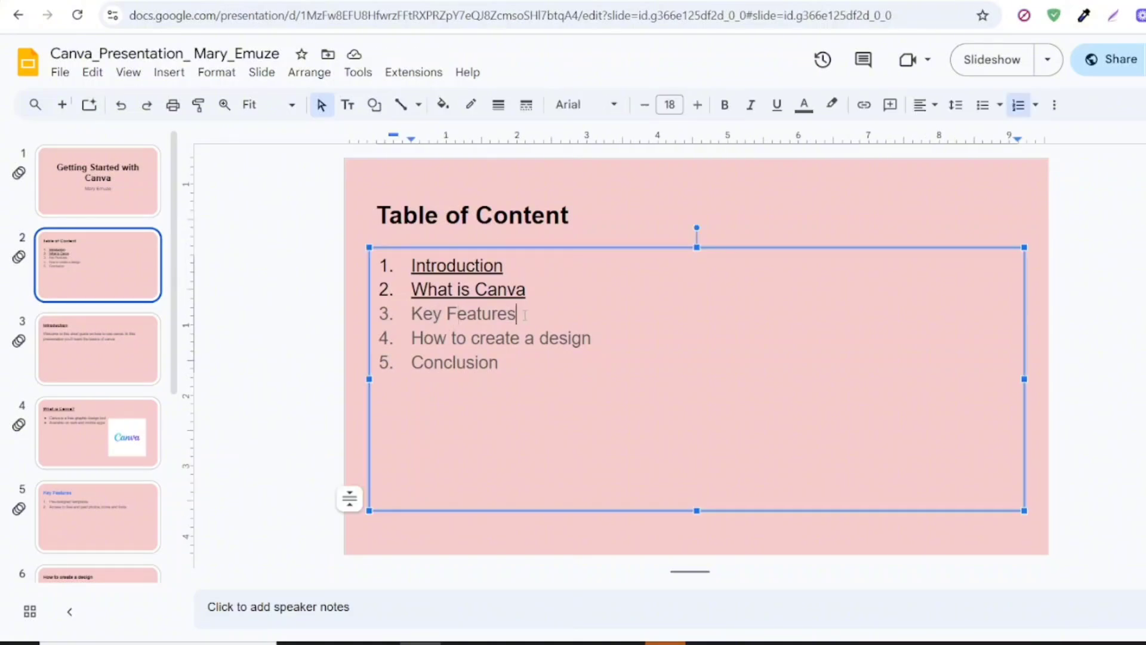
drag(524, 315, 411, 315)
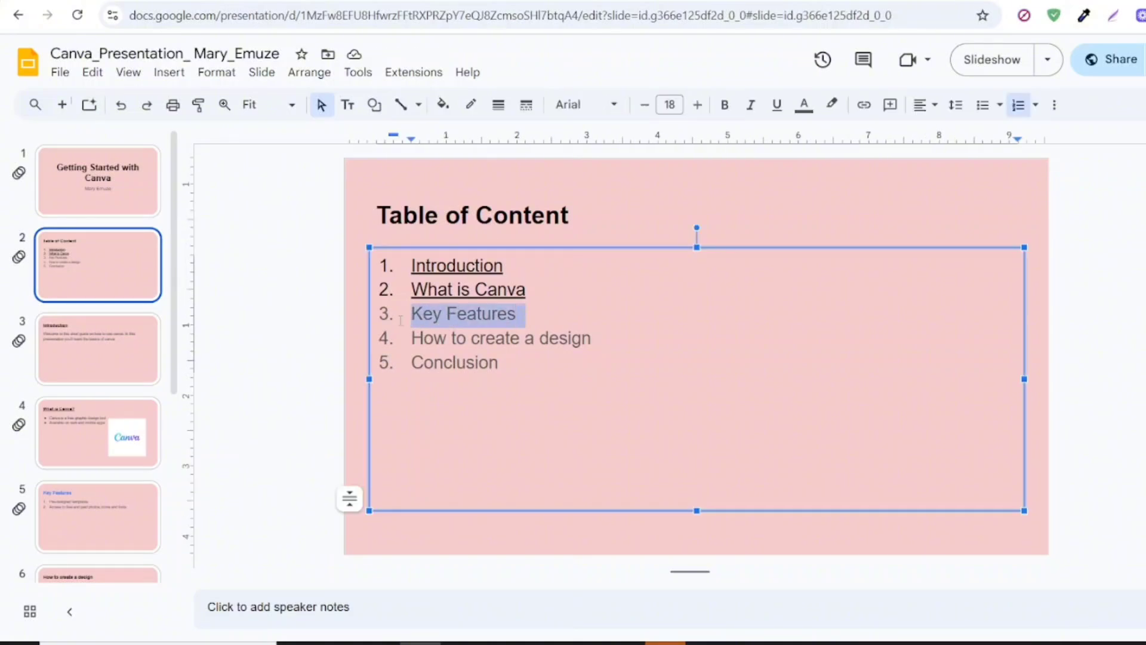
click(868, 107)
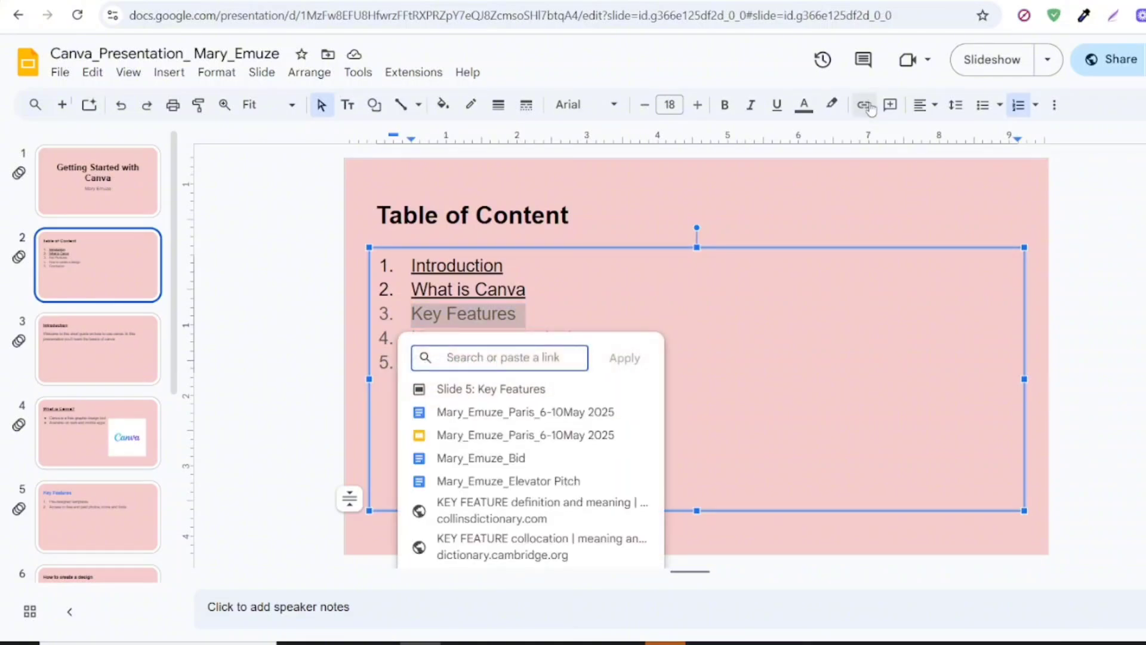
click(458, 391)
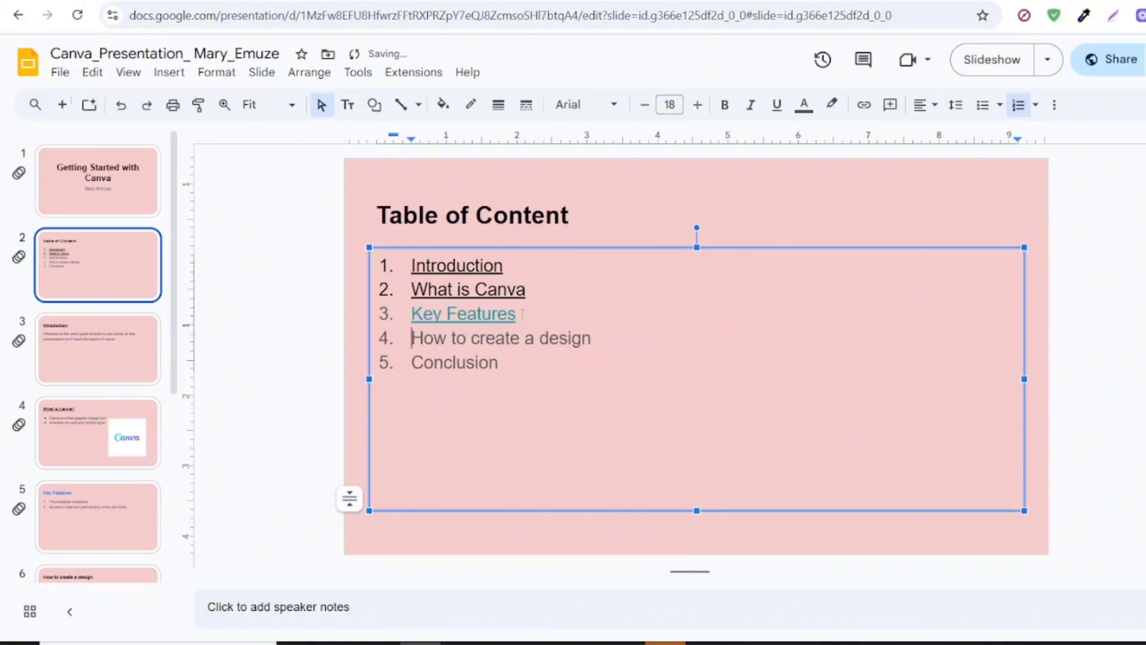
drag(517, 317, 411, 315)
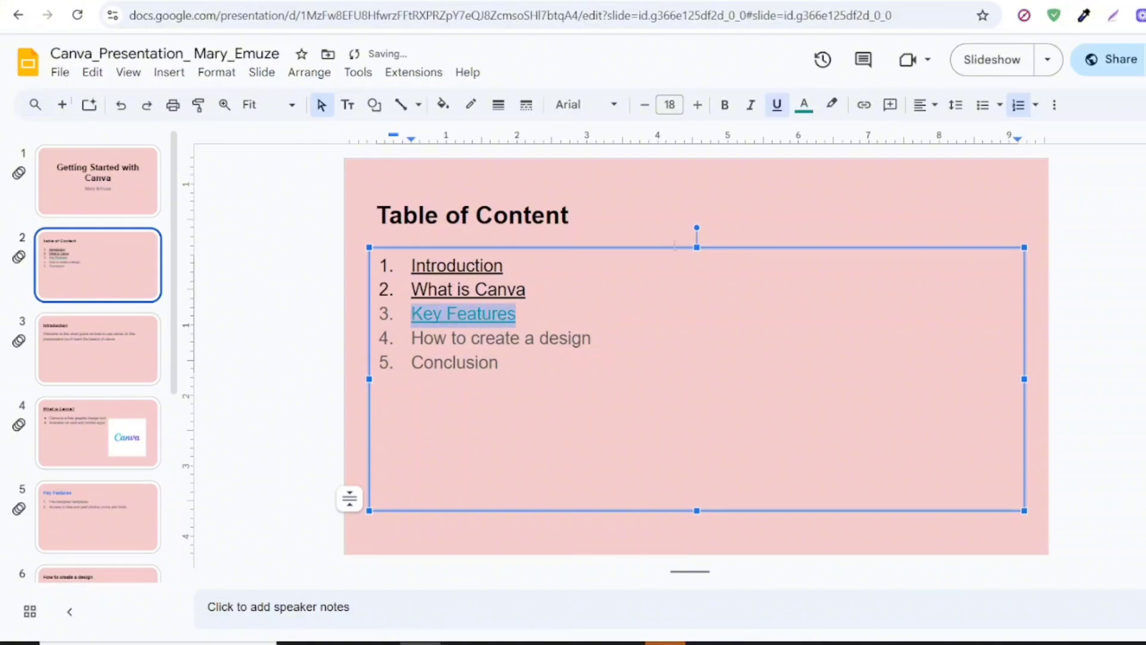
click(804, 105)
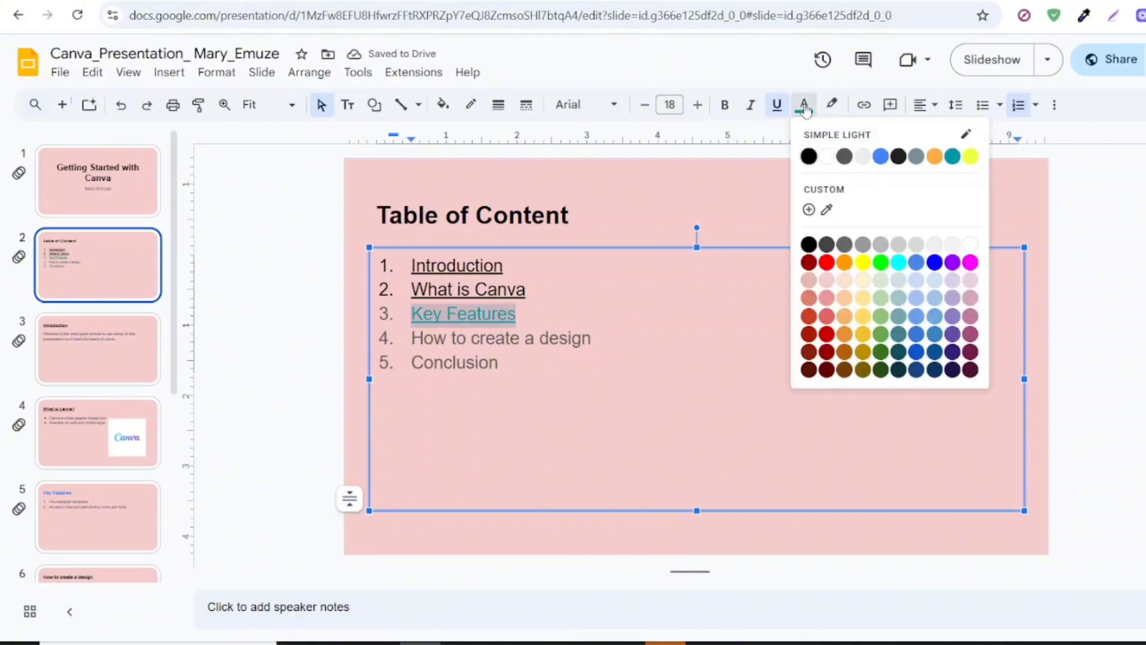
click(809, 156)
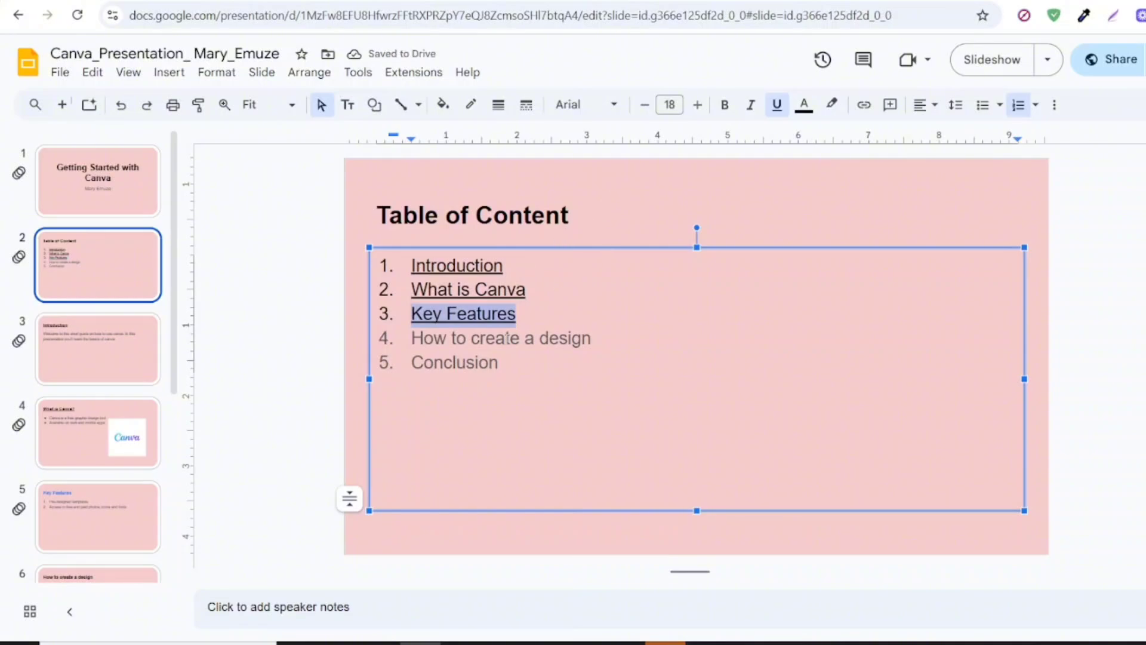
Follow the "Key Features" entry's link to slide 5, and link the "Key Features" title there to Slide 2: Table of Content.
click(491, 316)
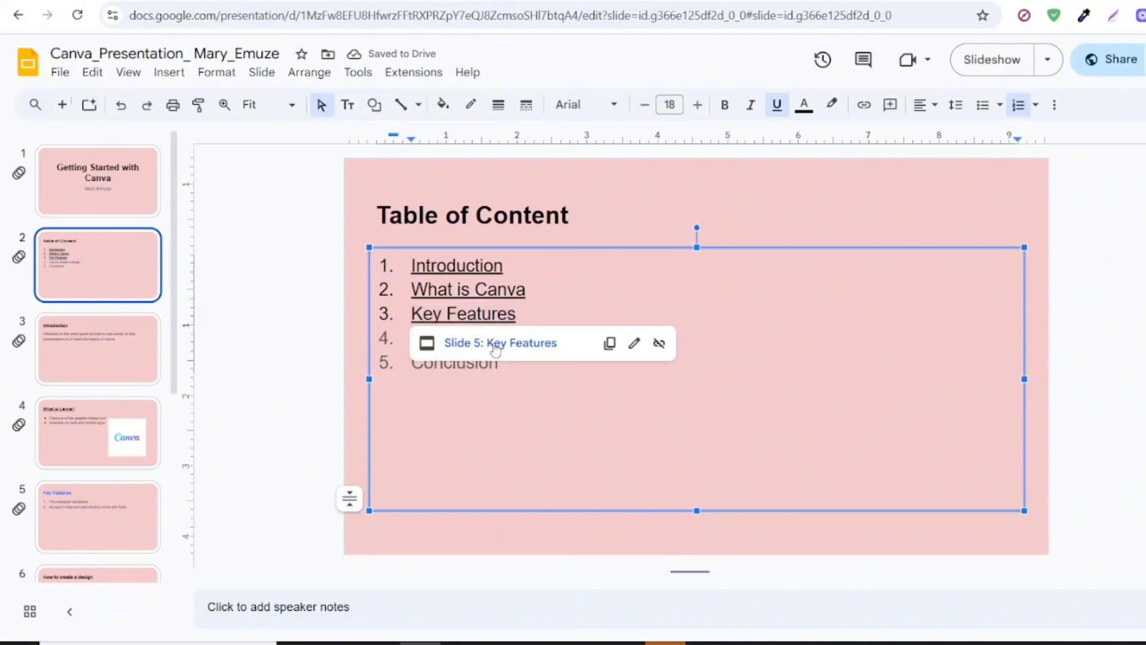
click(494, 343)
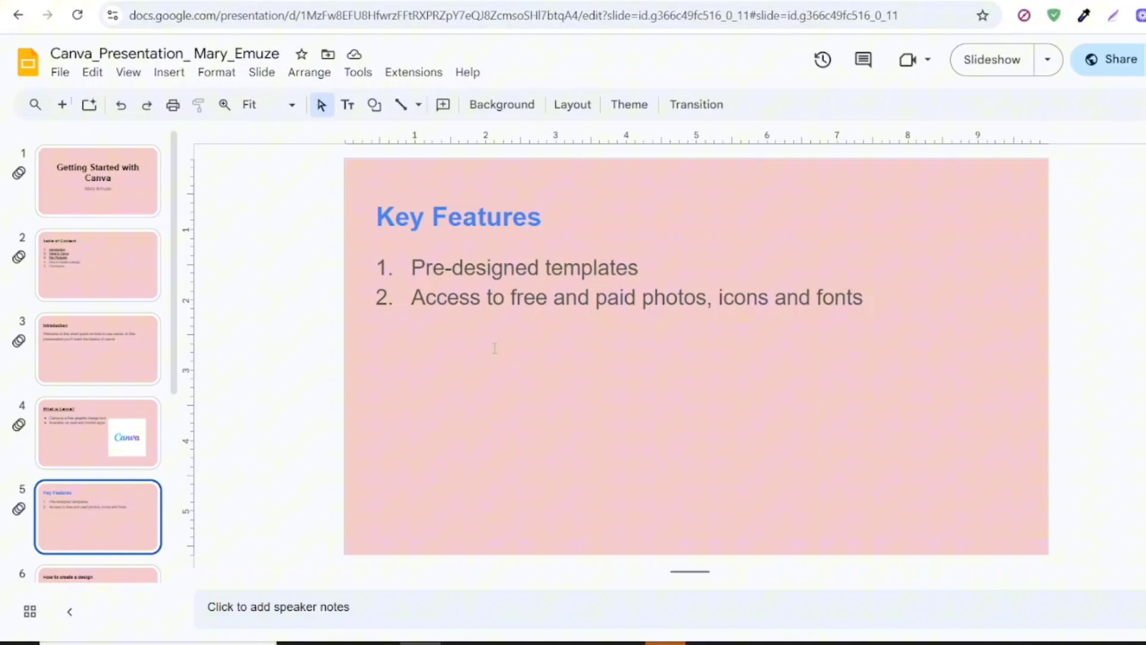
click(529, 219)
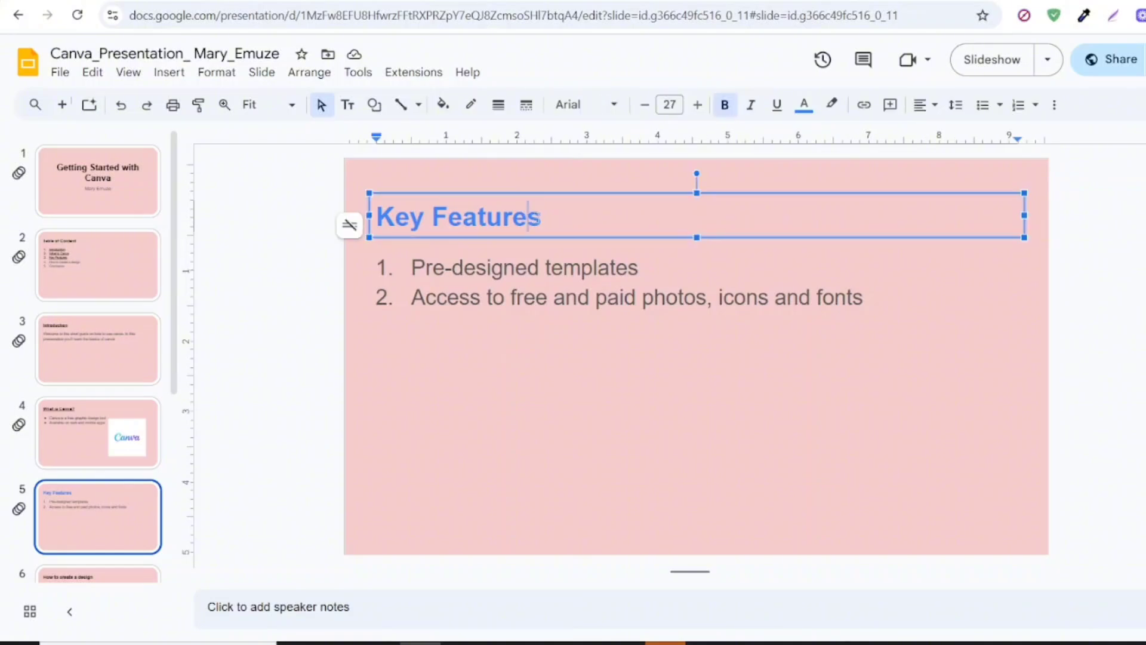
drag(552, 218, 376, 219)
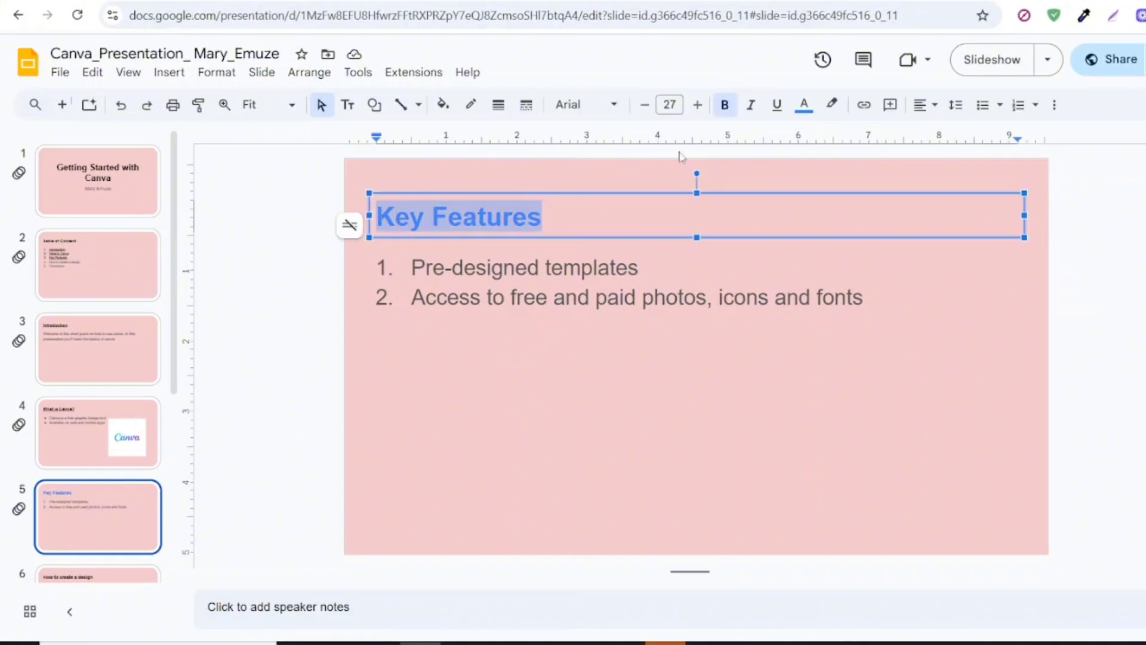
click(872, 106)
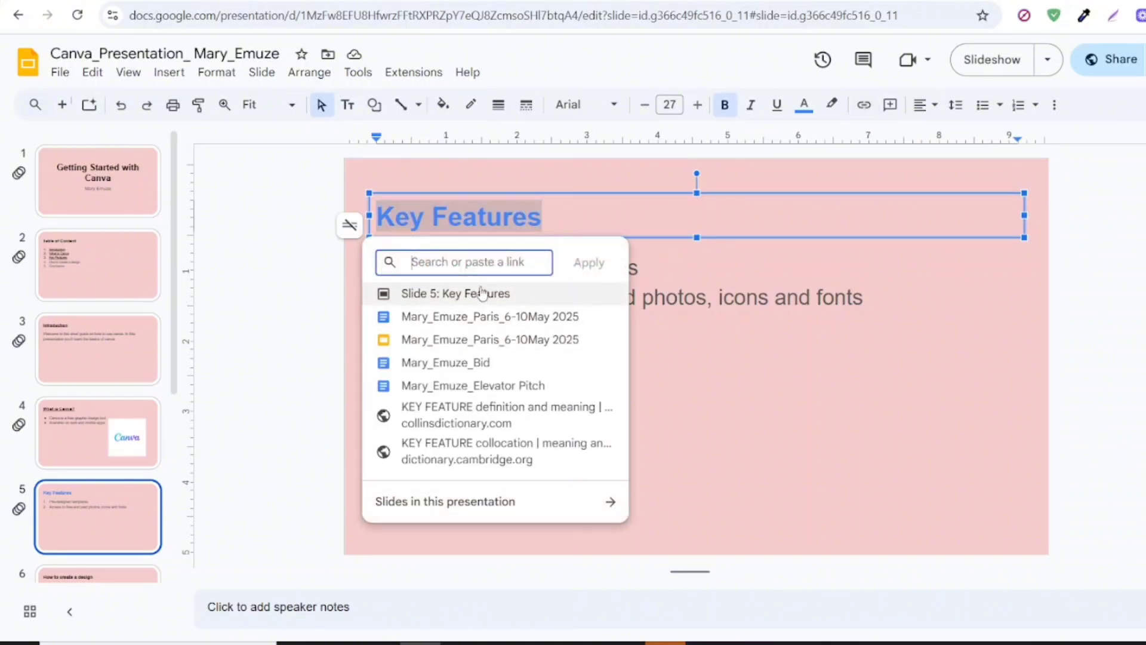
text(Tabl)
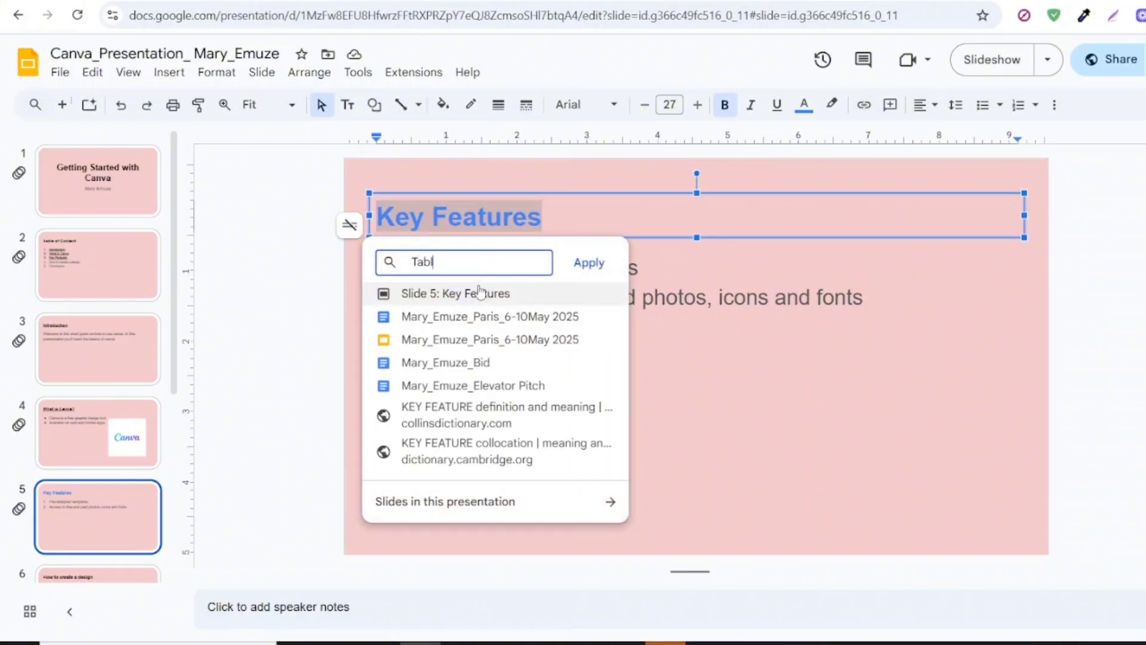
text(e of)
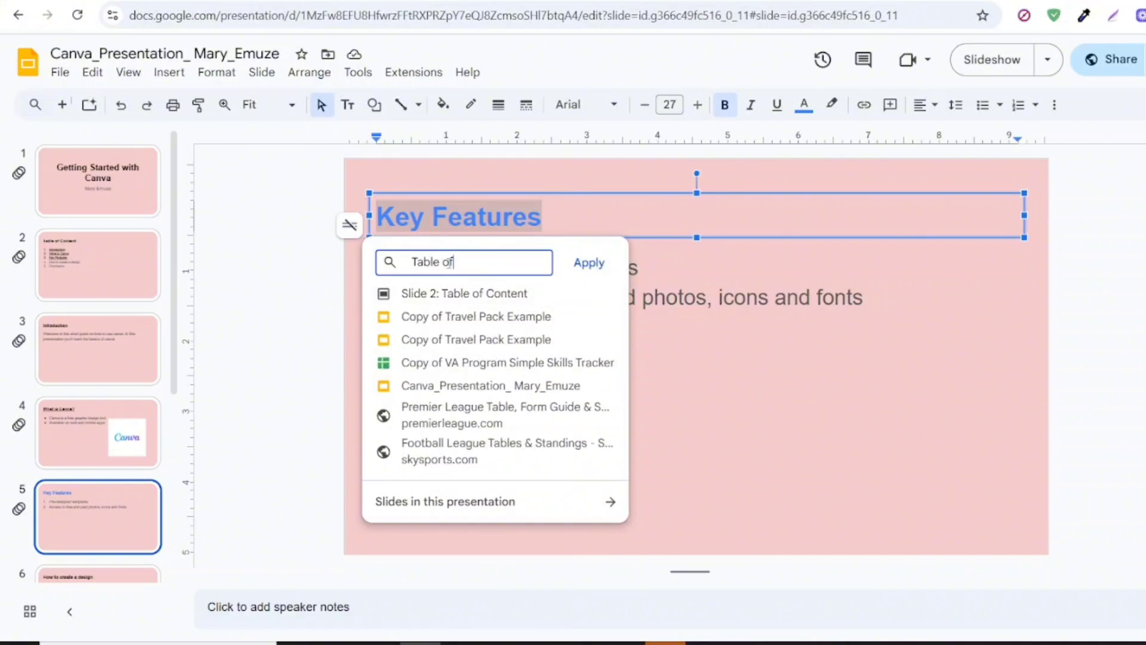
click(474, 293)
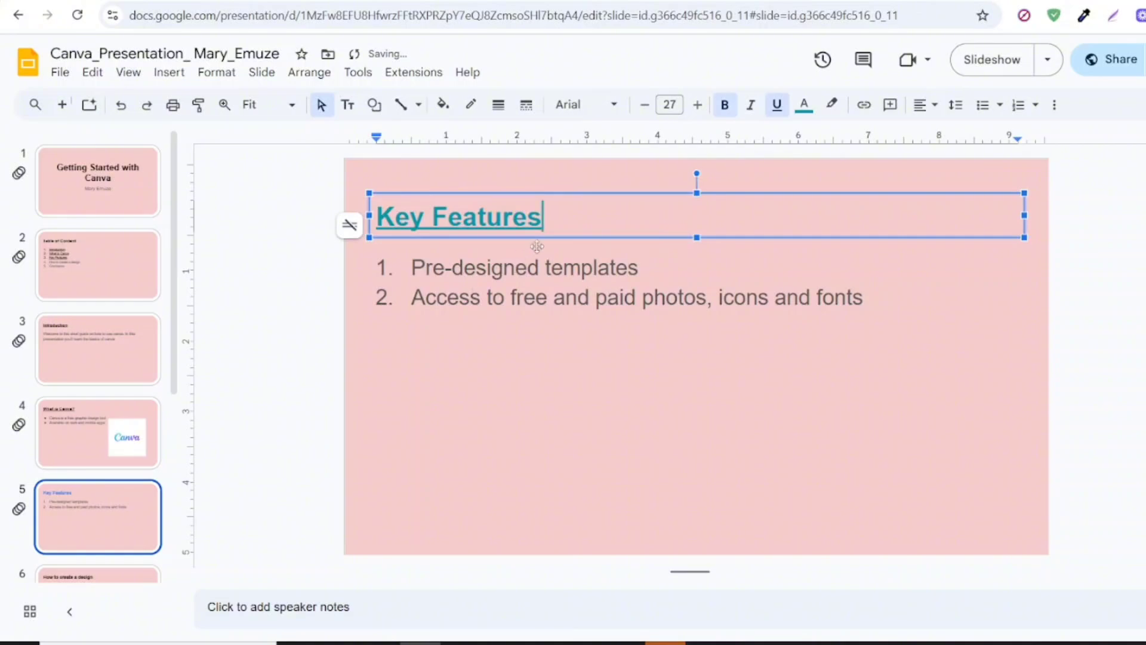
Change the linked "Key Features" title's text color to black, and follow its link back to the Table of Content slide.
key(shift+Left)
key(shift+Left)
key(shift+Left)
key(shift+Left)
key(shift+Left)
key(shift+Left)
key(shift+Left)
key(shift+Left)
key(shift+Left)
key(shift+Left)
key(shift+Left)
key(shift+Left)
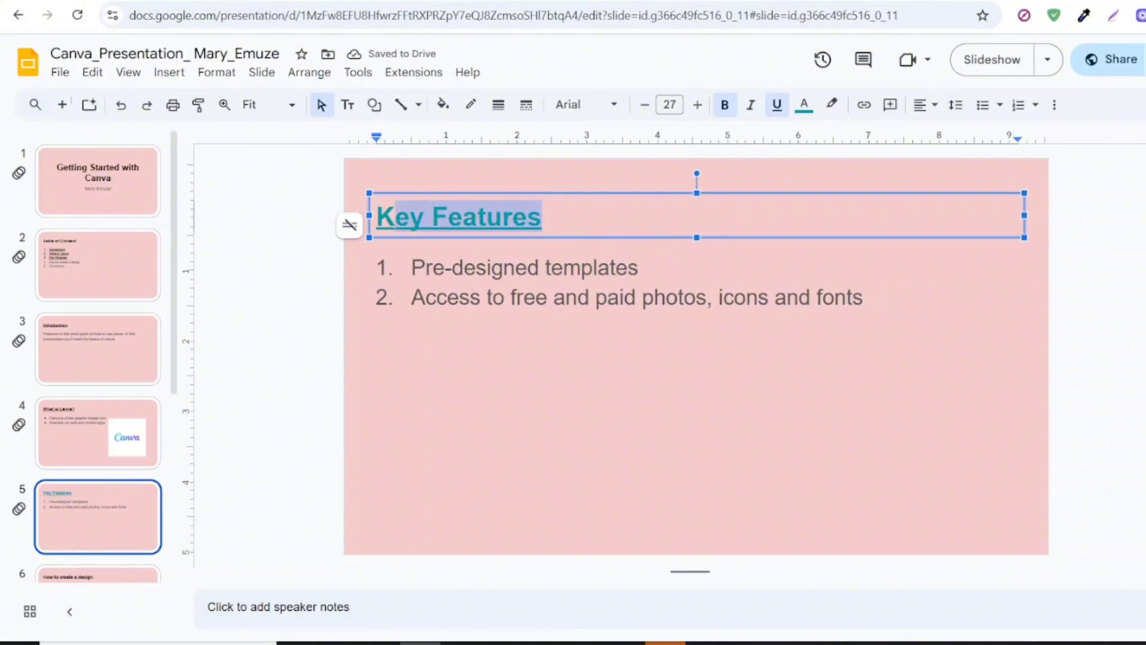
click(804, 105)
click(808, 157)
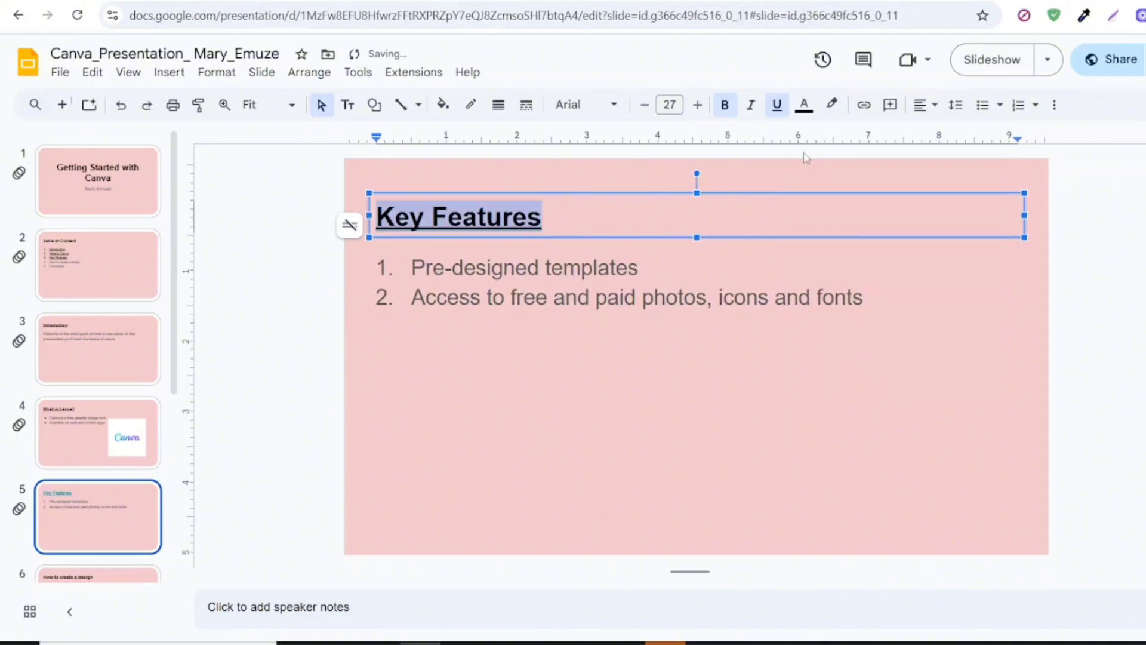
click(505, 220)
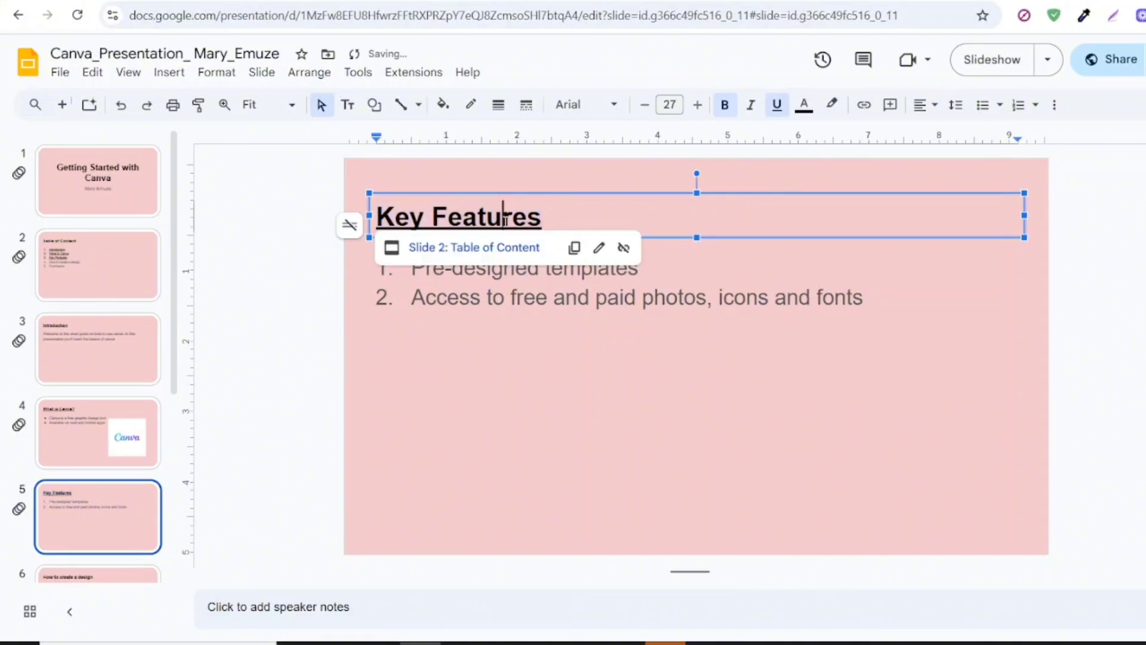
click(491, 250)
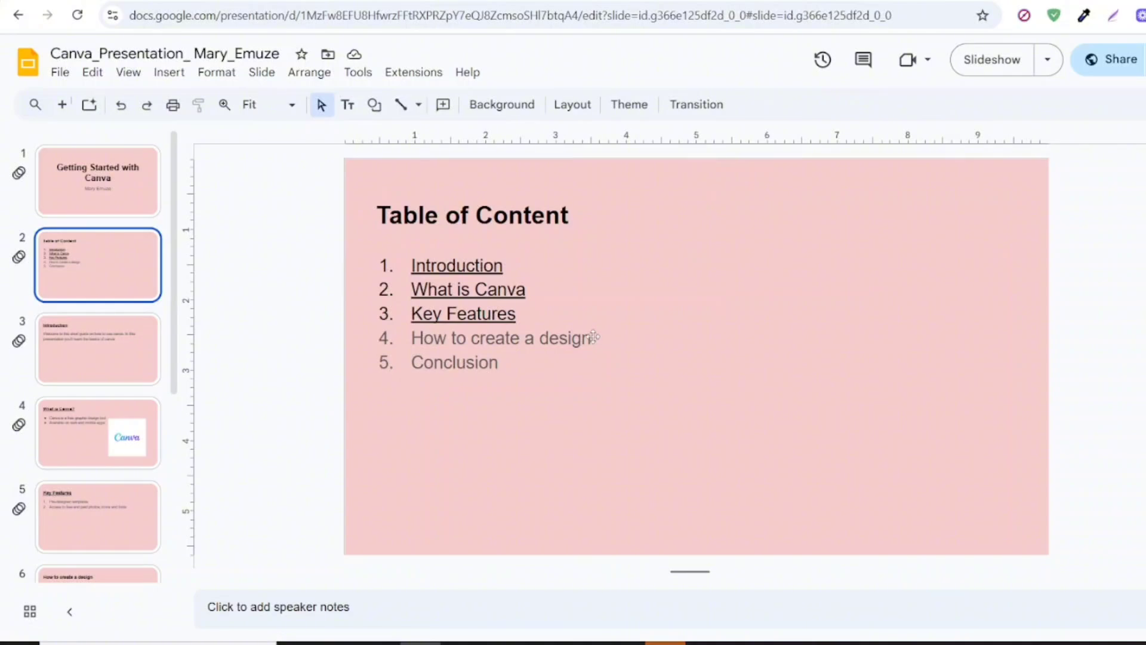
Link the "How to create a design" entry in the Table of Content to Slide 6: How to create a design, and color its text black.
click(620, 342)
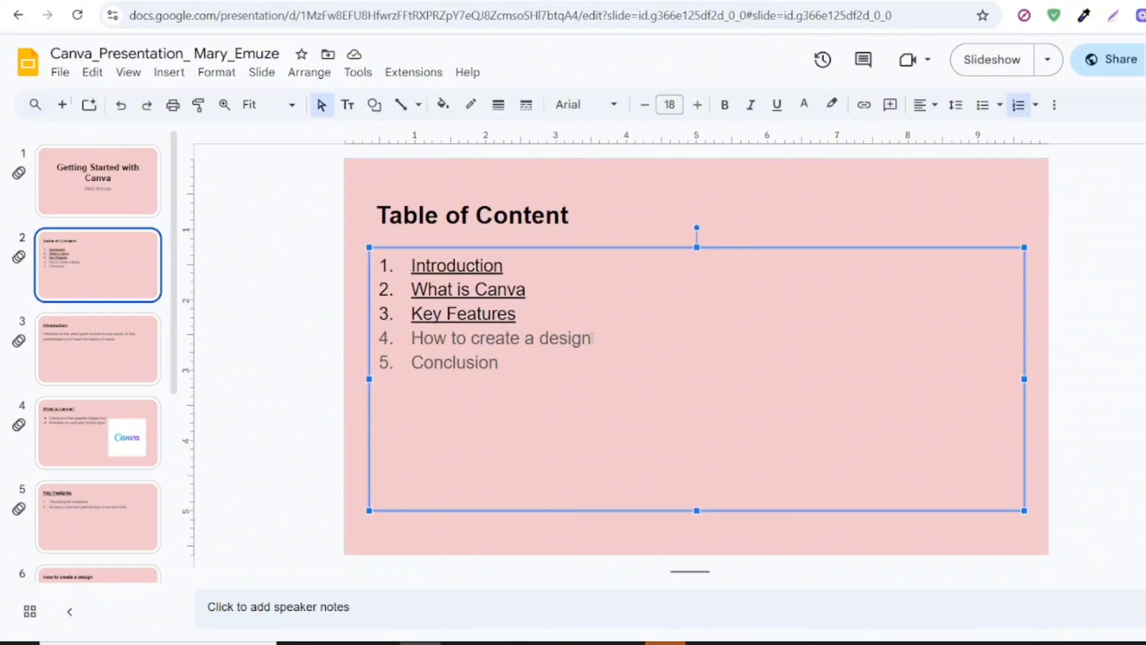
drag(593, 339, 400, 350)
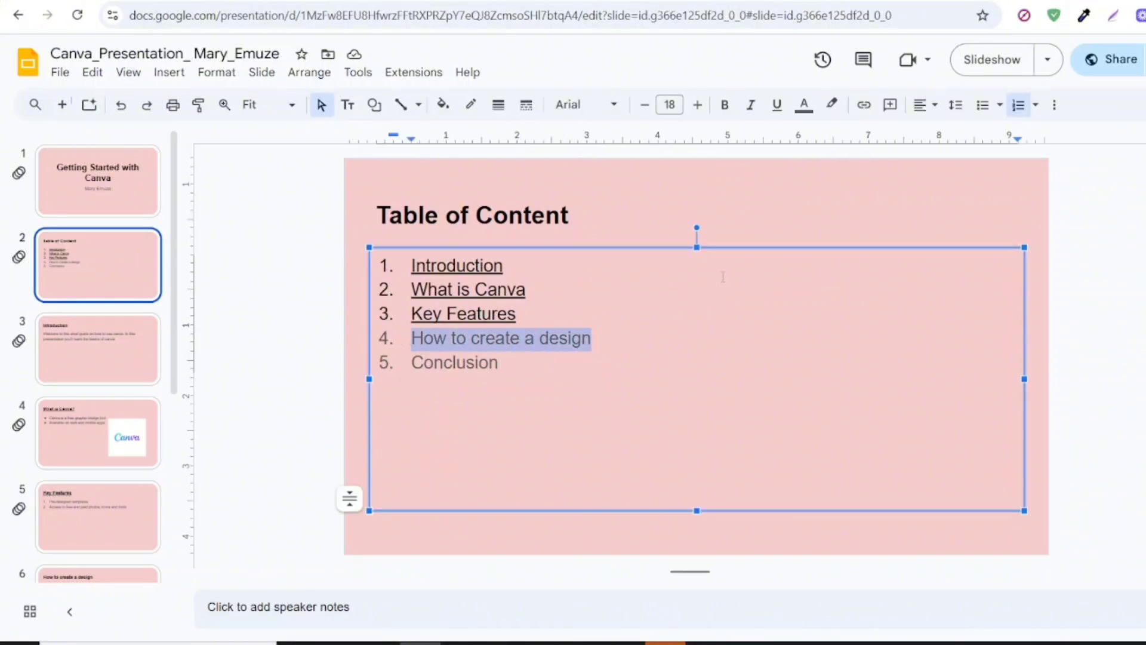
click(864, 106)
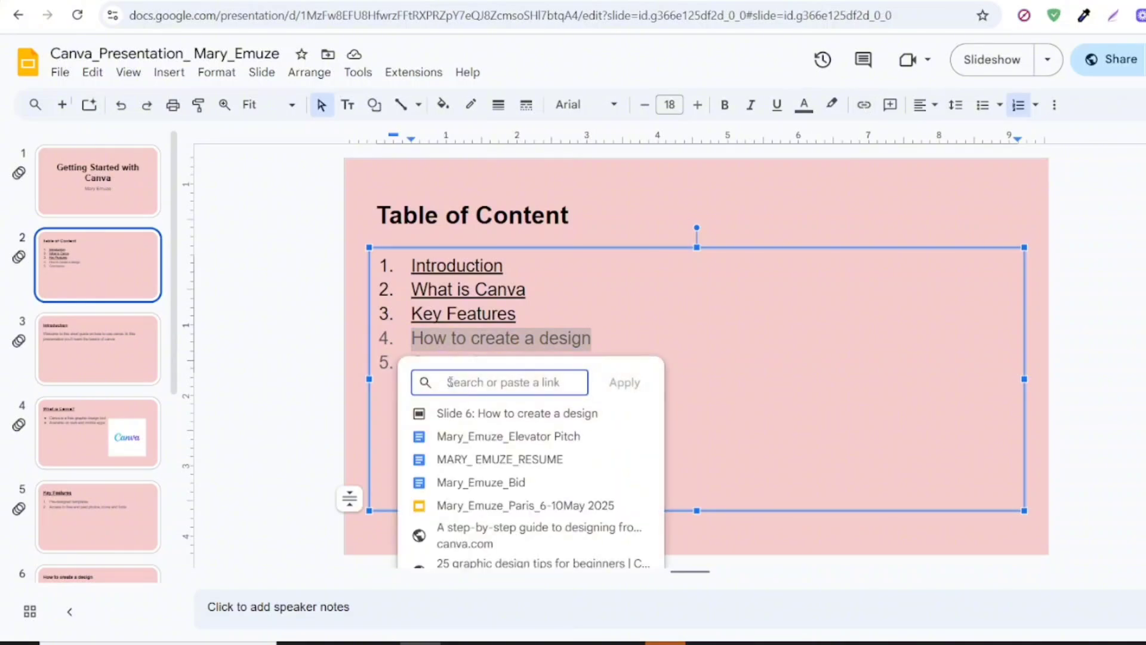
click(475, 412)
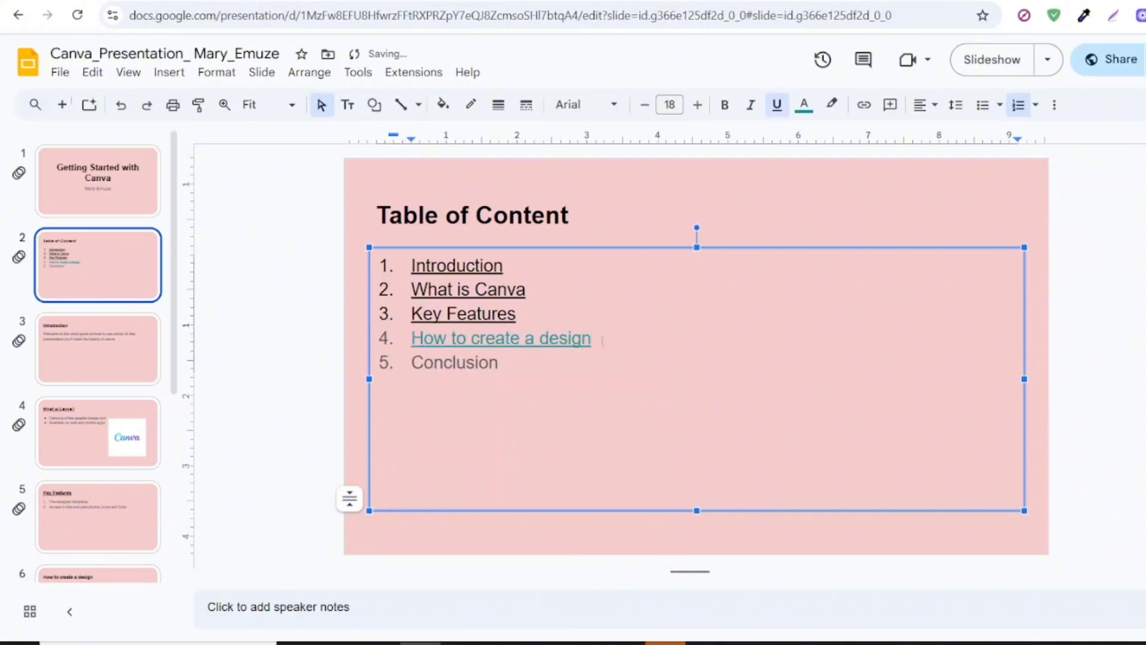
drag(599, 339, 413, 338)
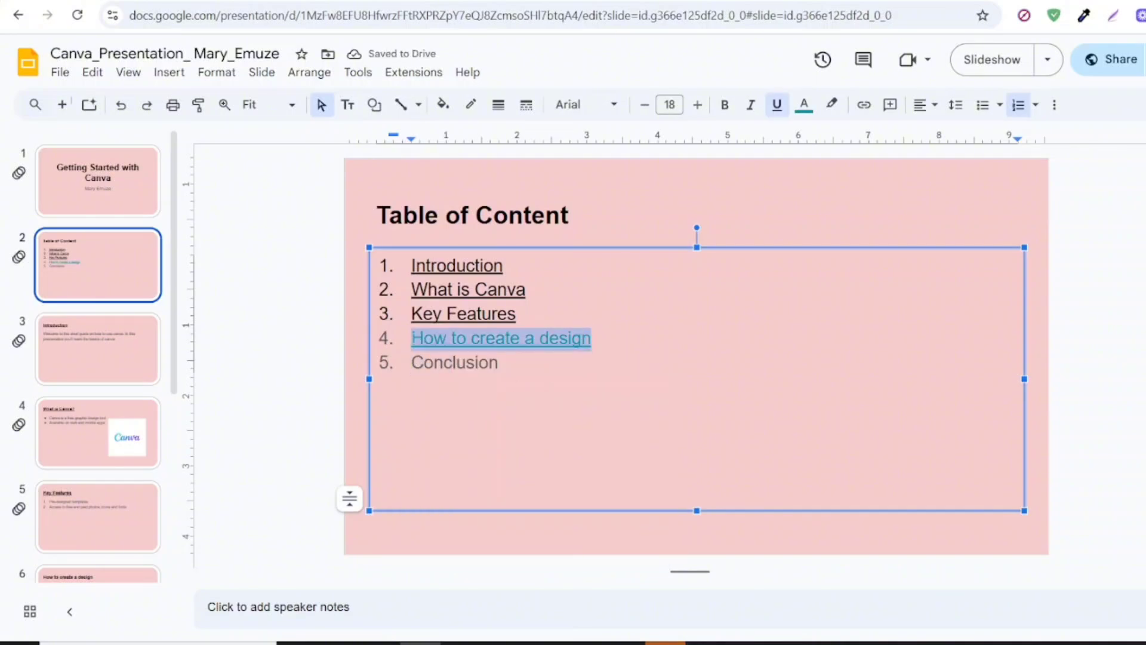
click(805, 106)
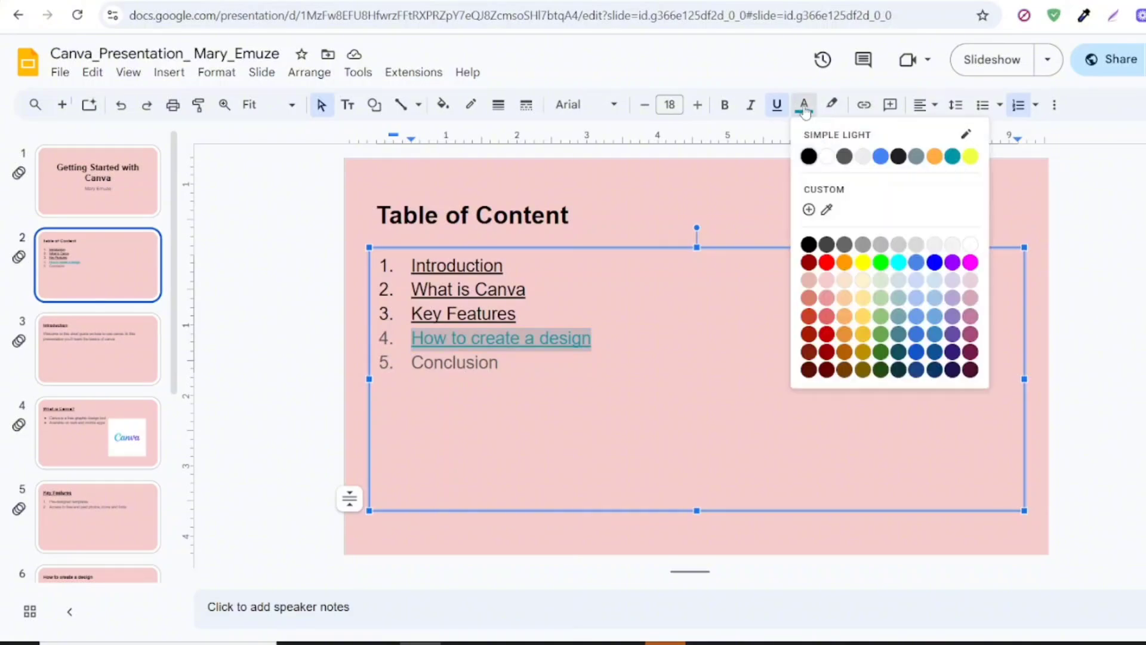
click(809, 156)
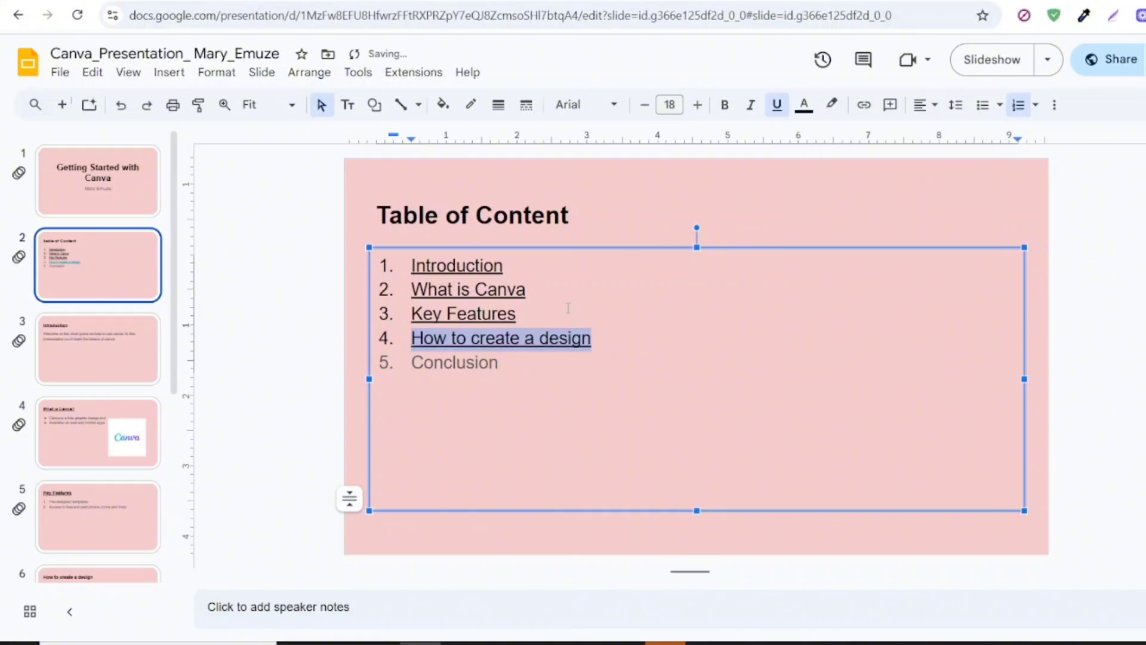
Follow the "How to create a design" entry's link to slide 6, and link the slide's title to Slide 2: Table of Content.
click(522, 338)
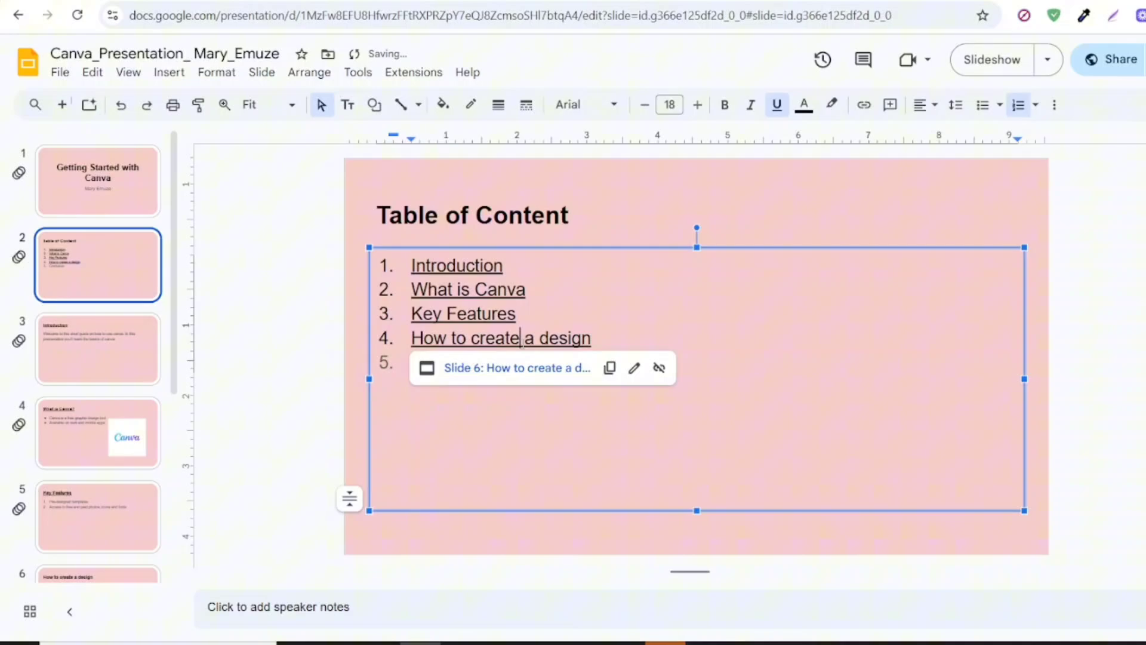
click(507, 368)
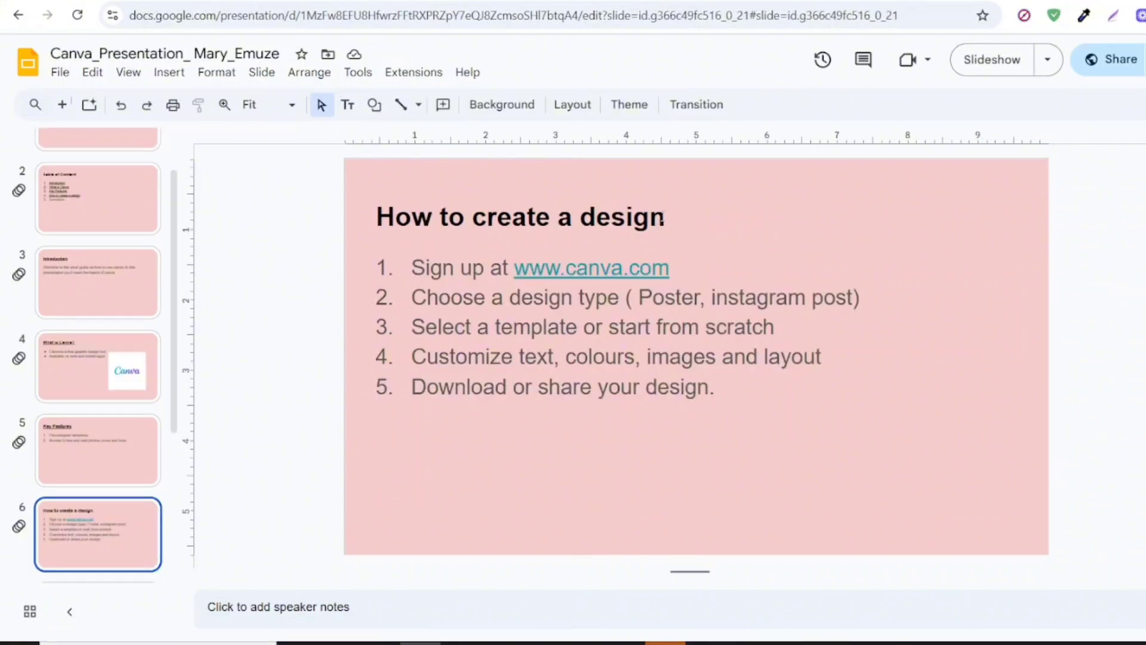
drag(663, 218, 378, 220)
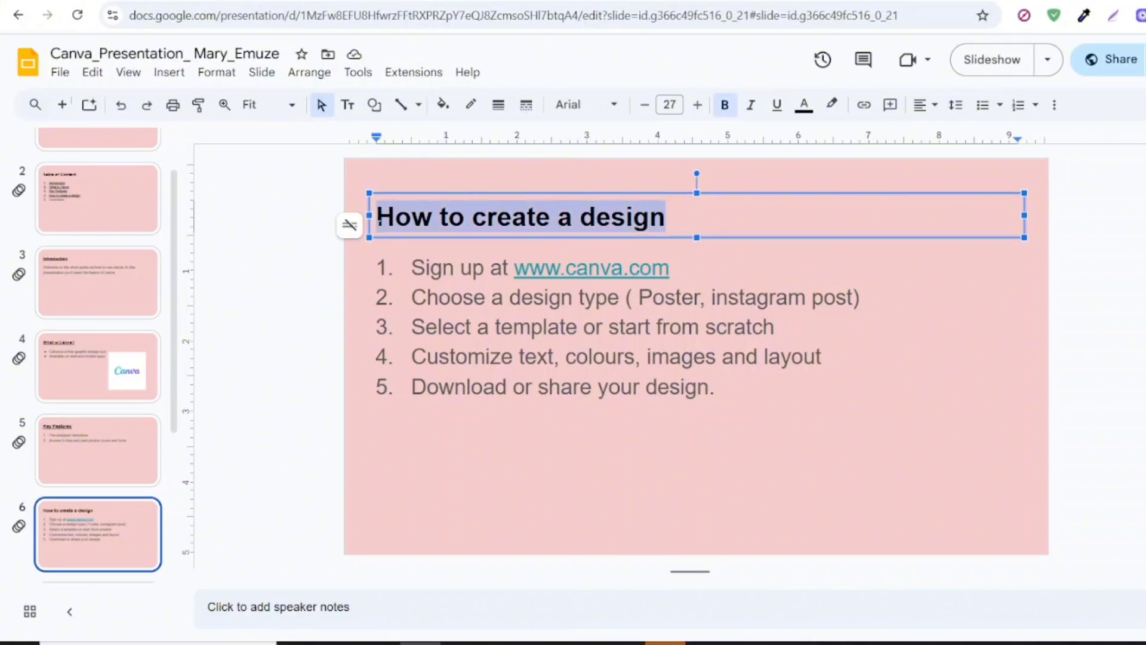
click(804, 106)
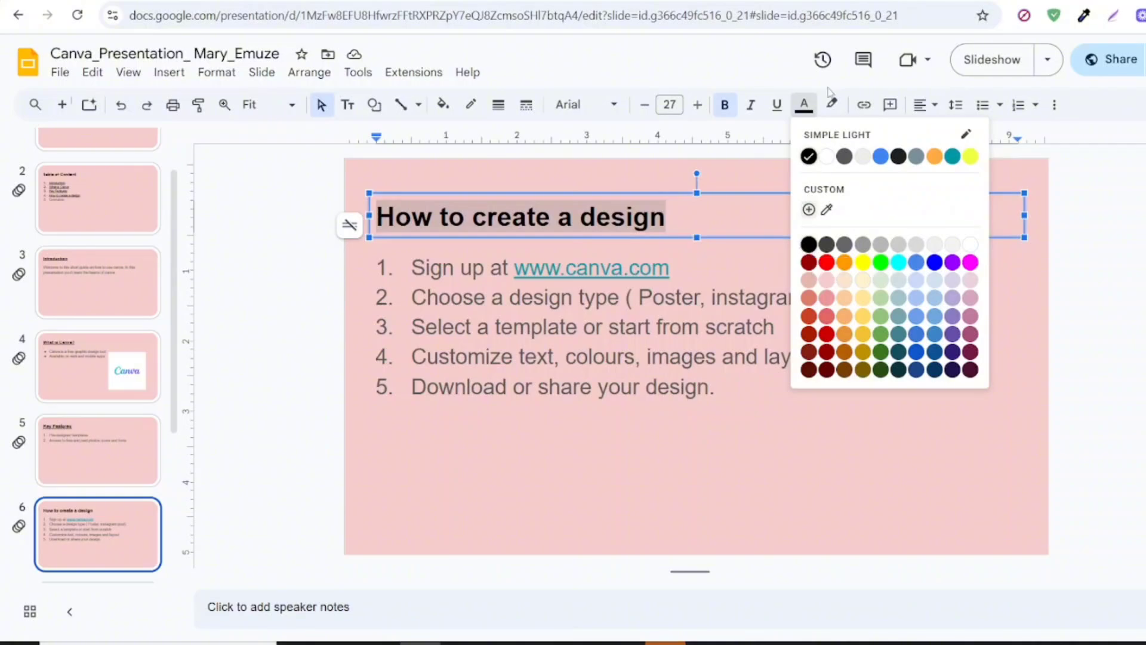
click(864, 106)
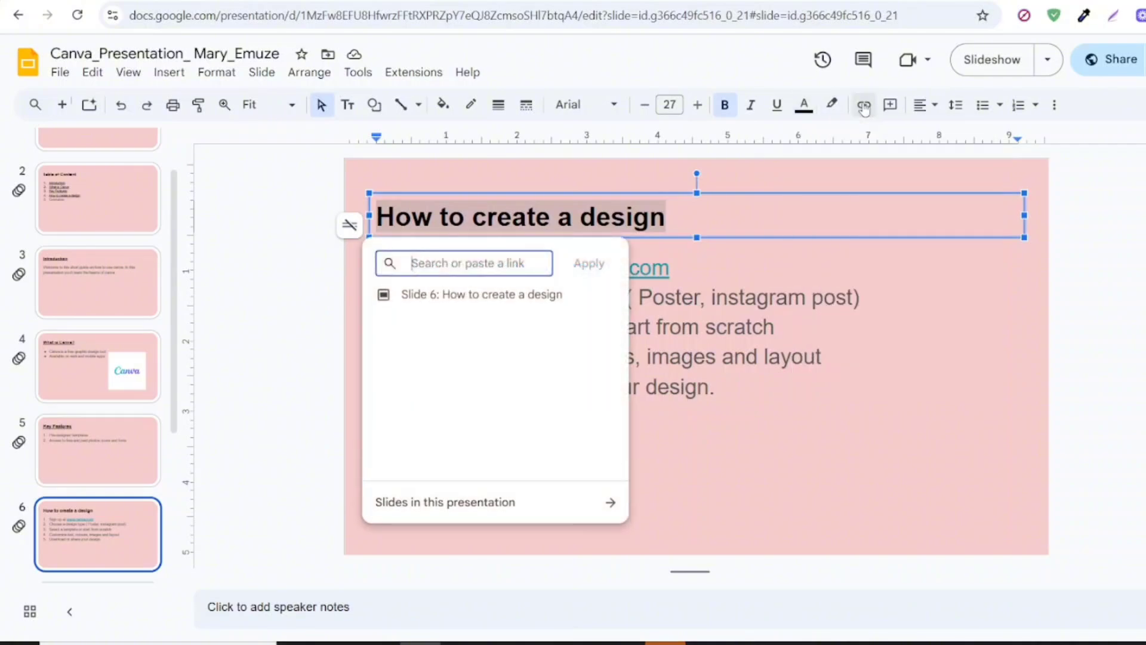
text(T)
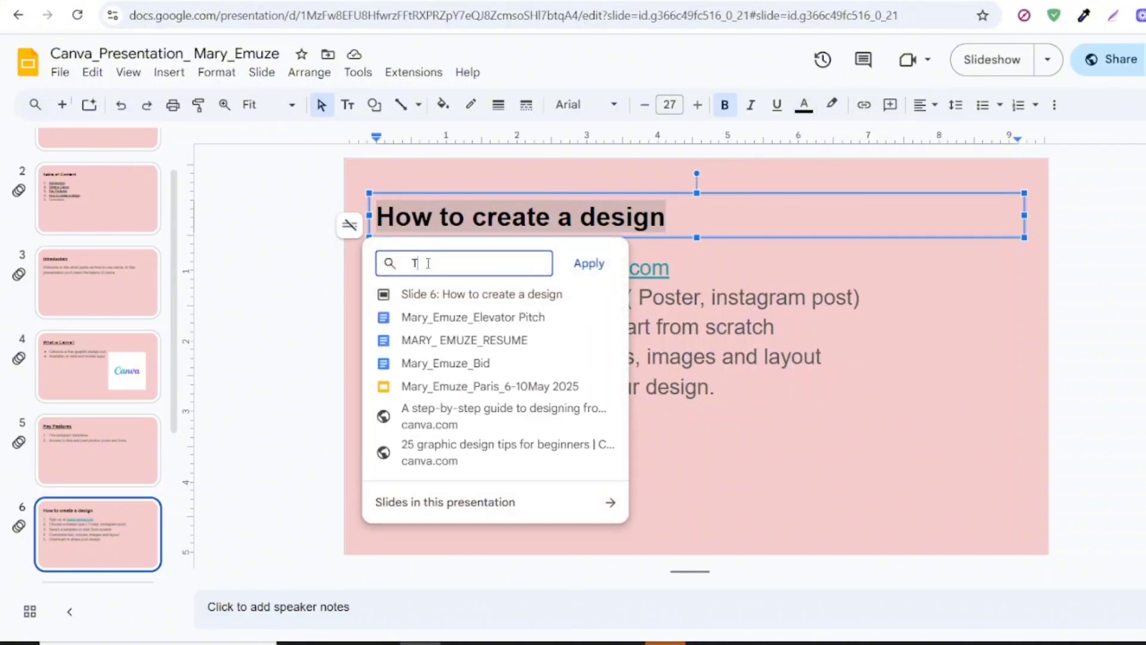
text(abe)
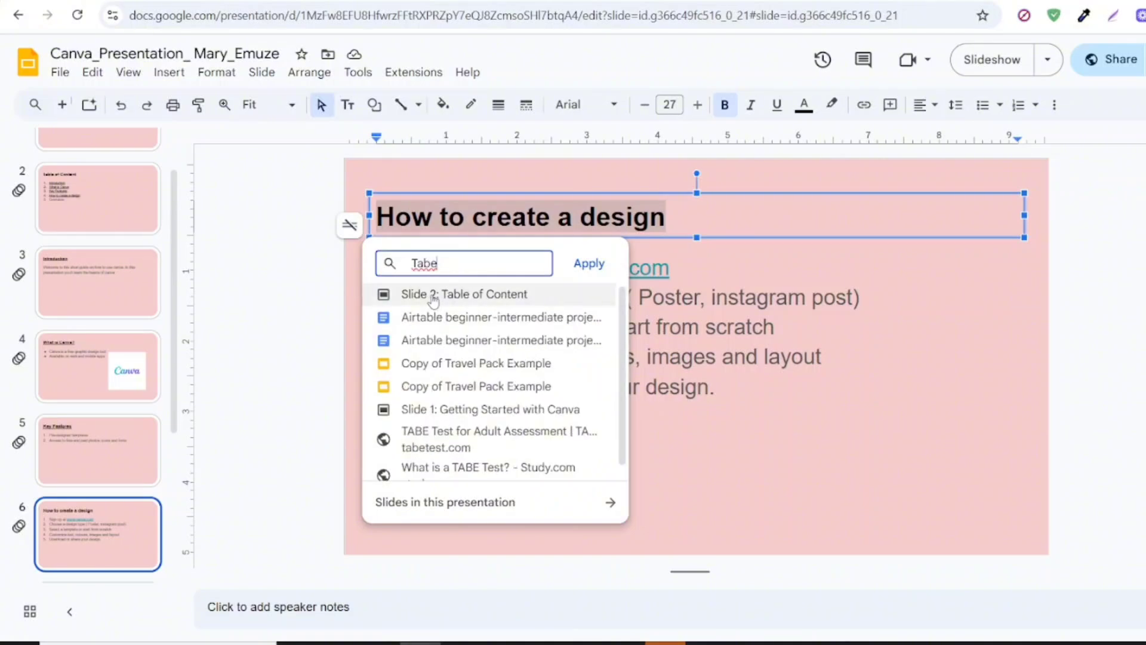
click(433, 298)
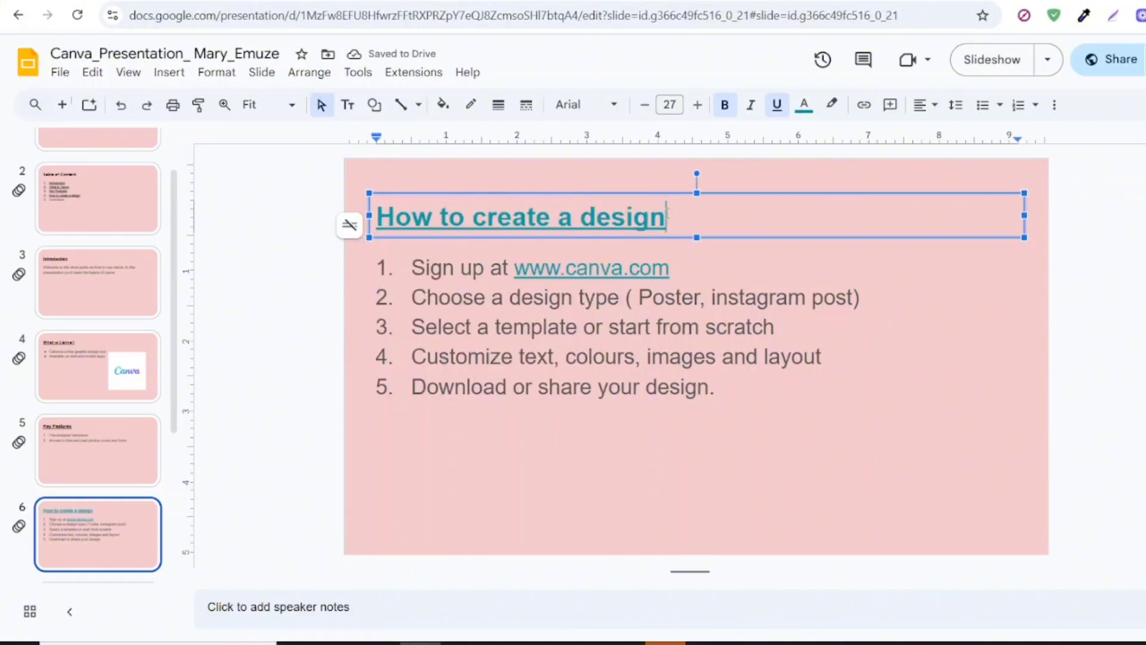
Change the linked "How to create a design" title's text color to black, and follow its link back to the Table of Content slide.
drag(666, 215, 353, 225)
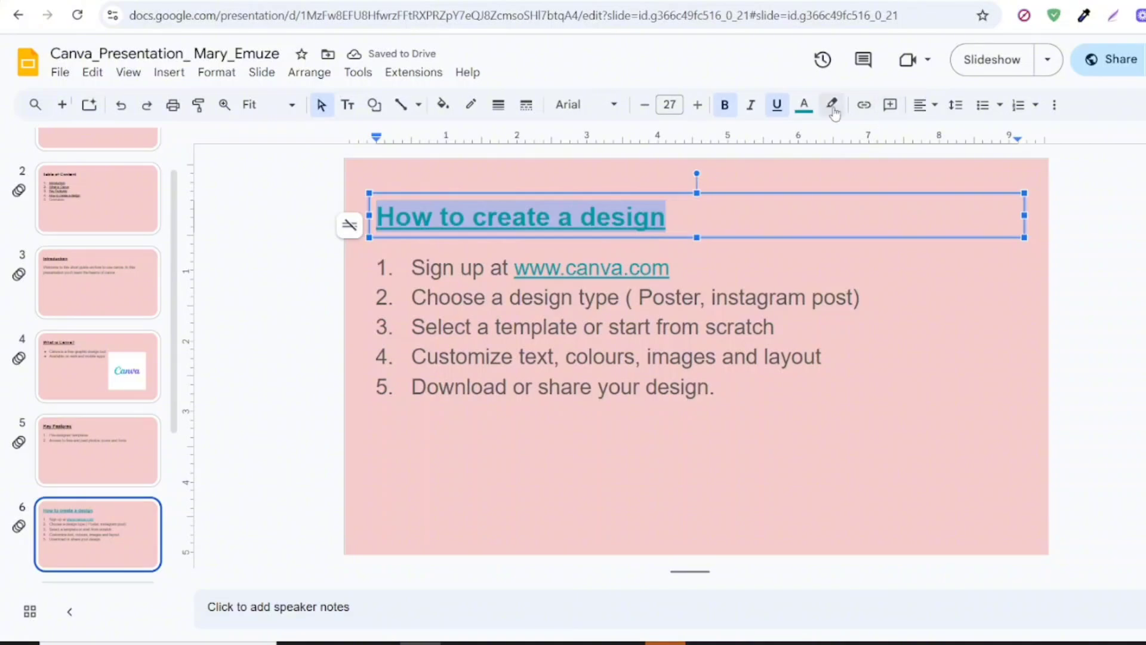
click(809, 109)
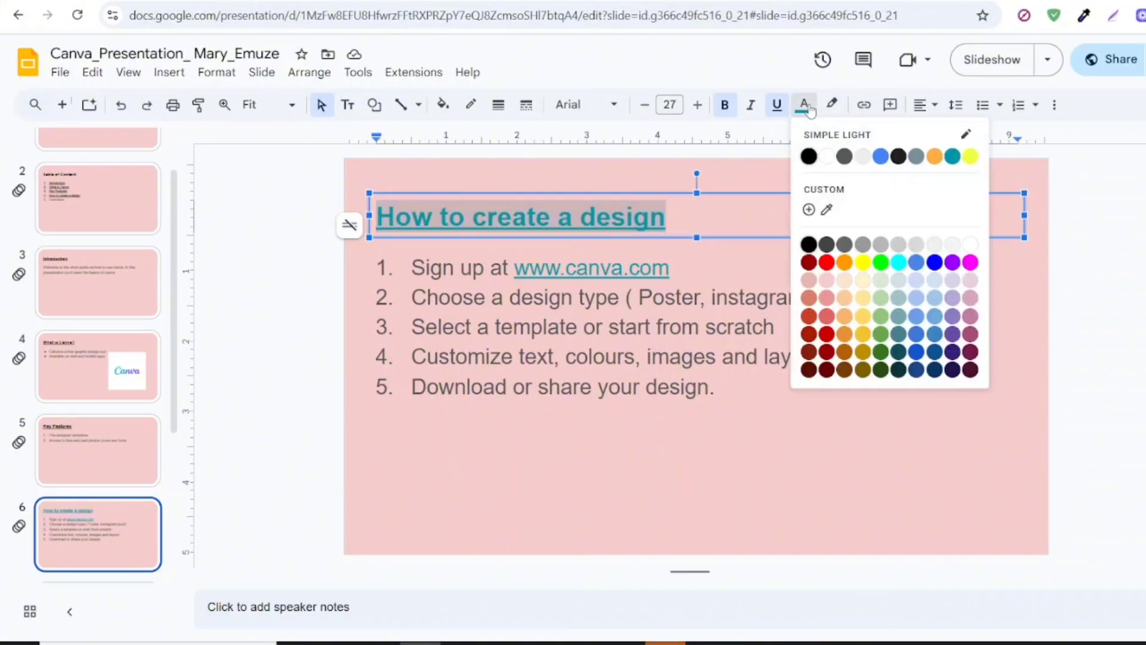
click(809, 157)
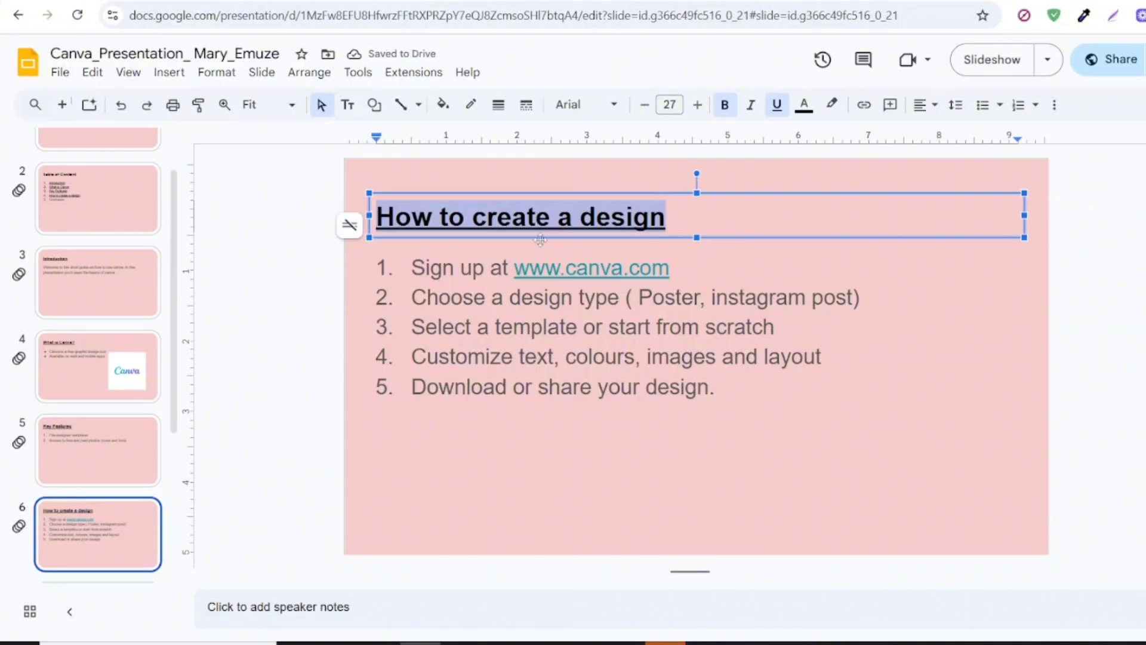
click(517, 218)
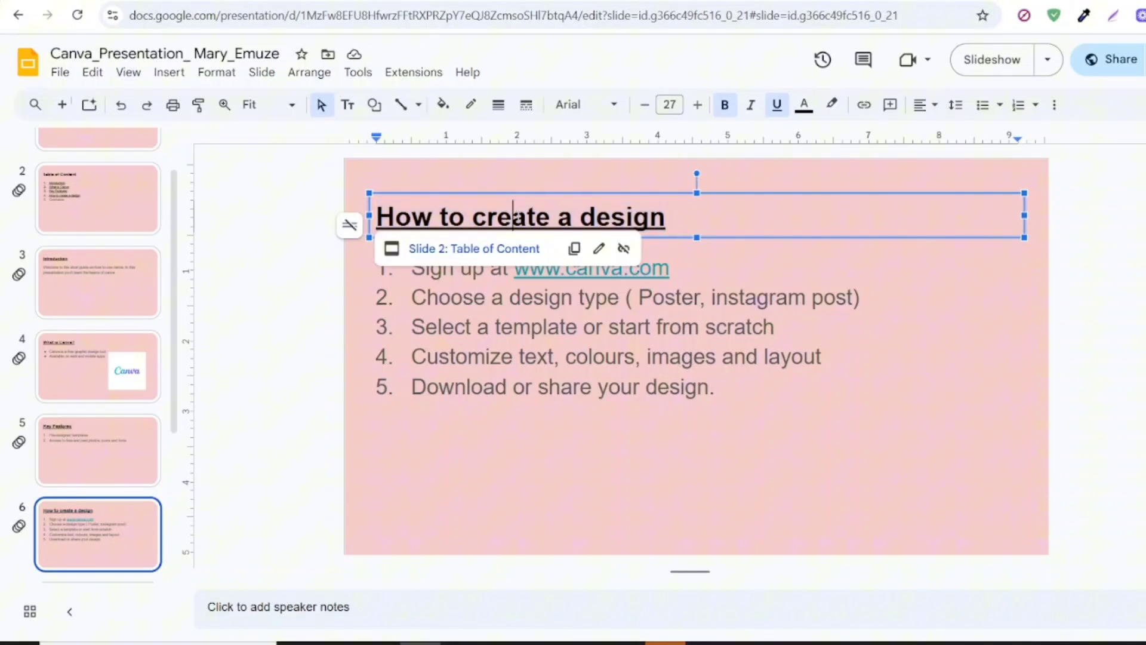
click(496, 247)
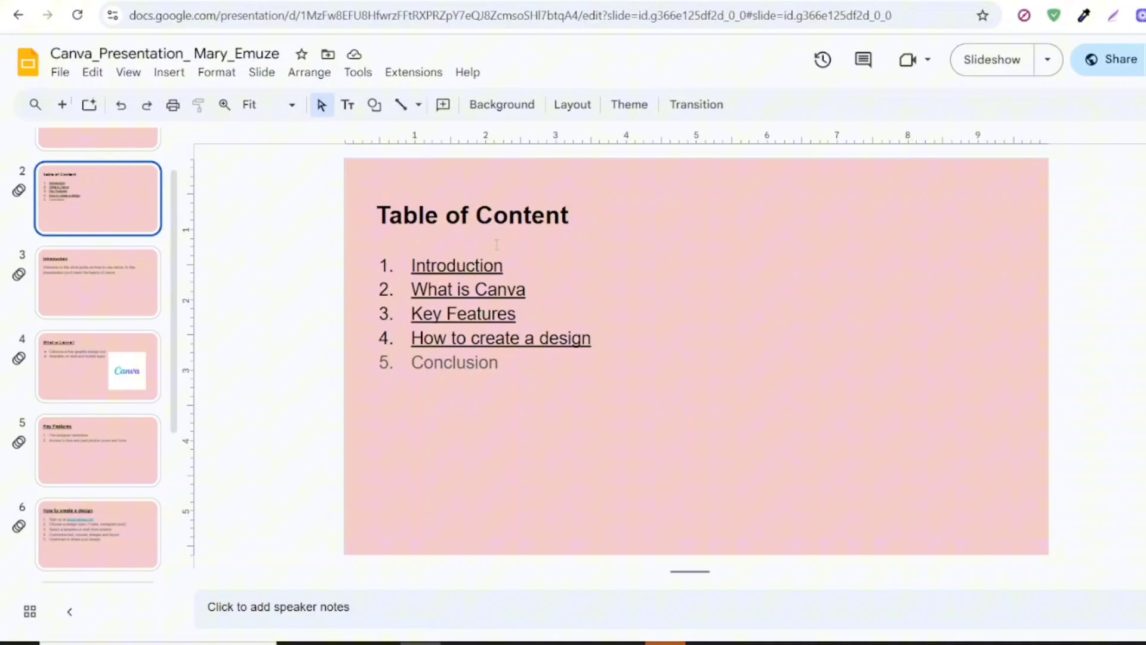
Link the "Conclusion" entry in the Table of Content to Slide 7: Conclusion.
click(501, 365)
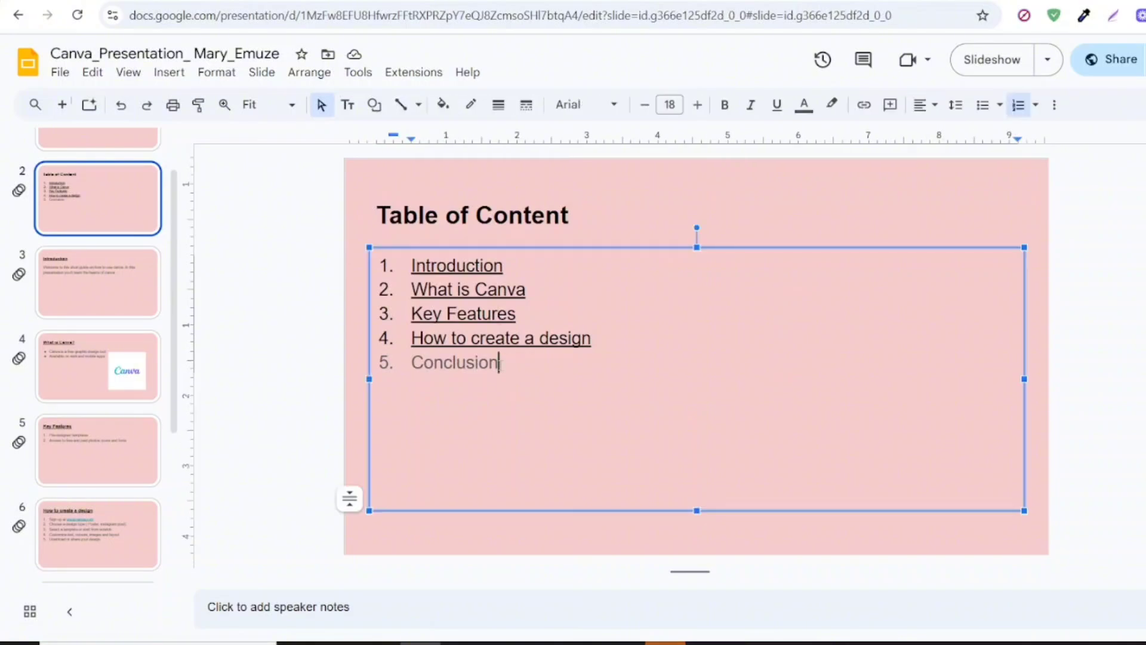
drag(501, 365, 412, 362)
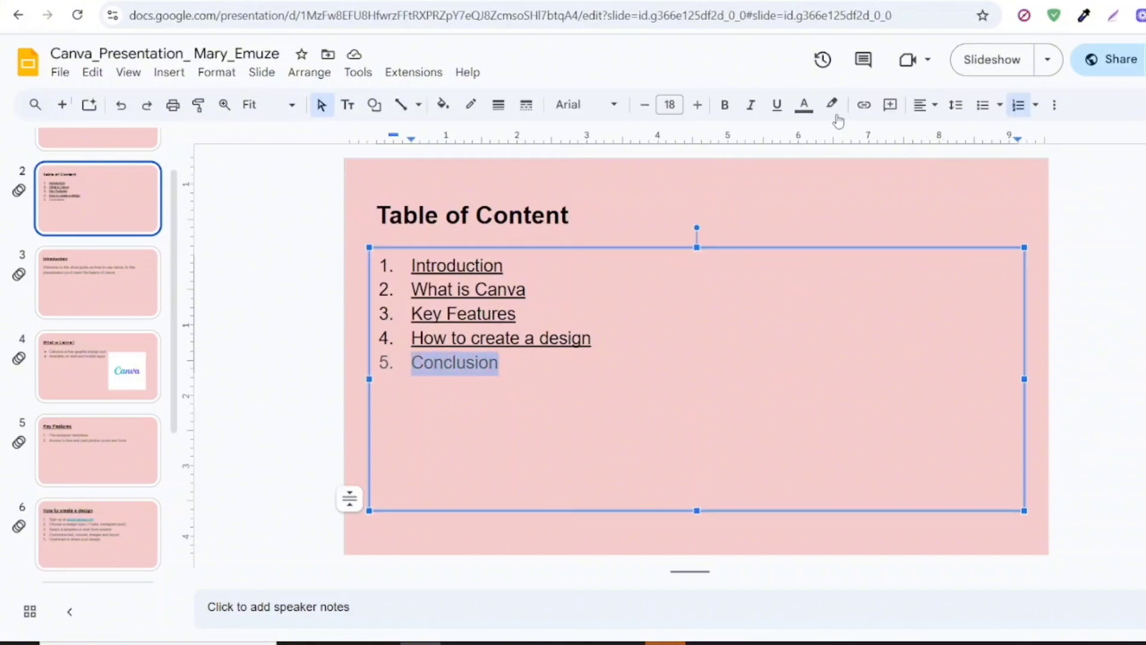
click(863, 105)
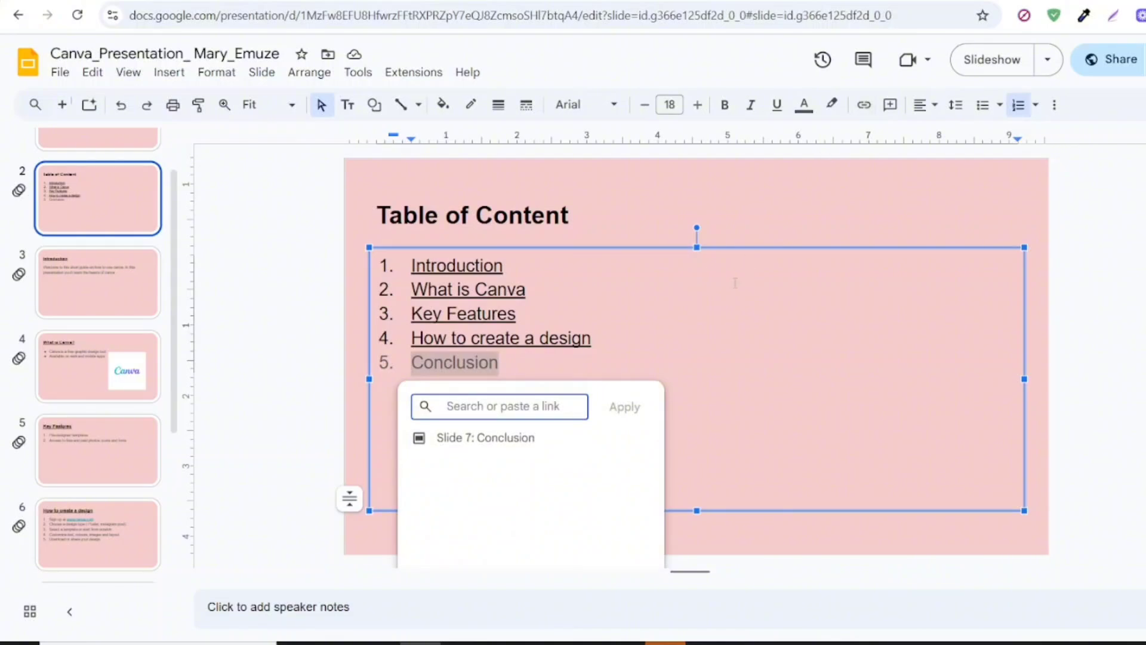
click(491, 439)
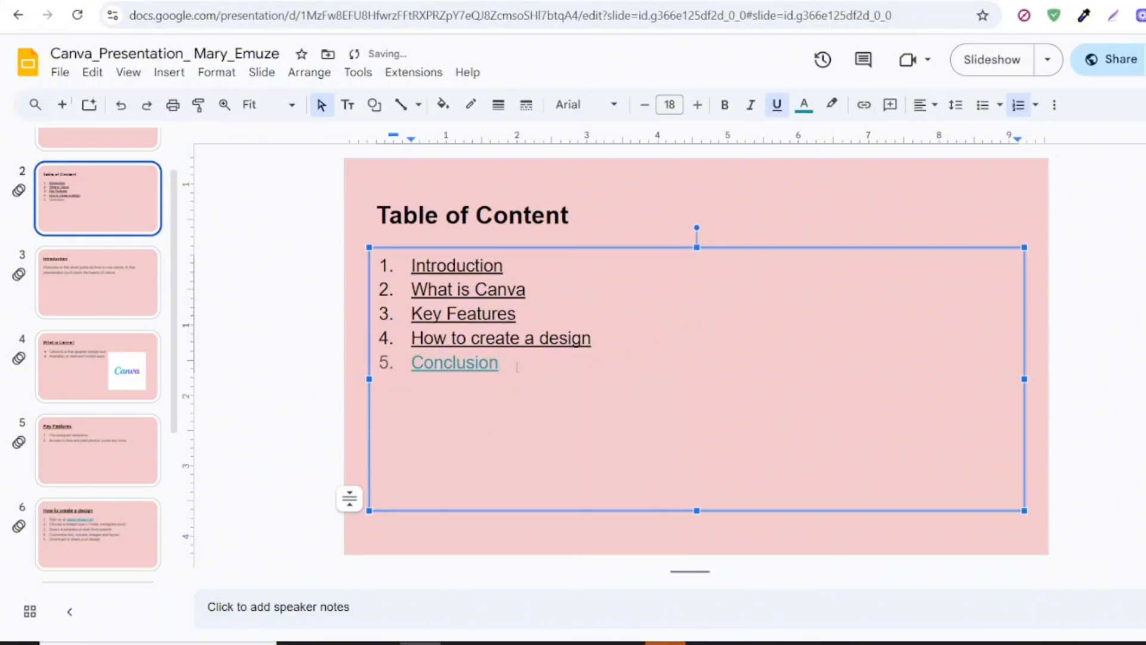
Color the linked "Conclusion" entry's text black, and follow its link to slide 7.
drag(505, 367, 410, 364)
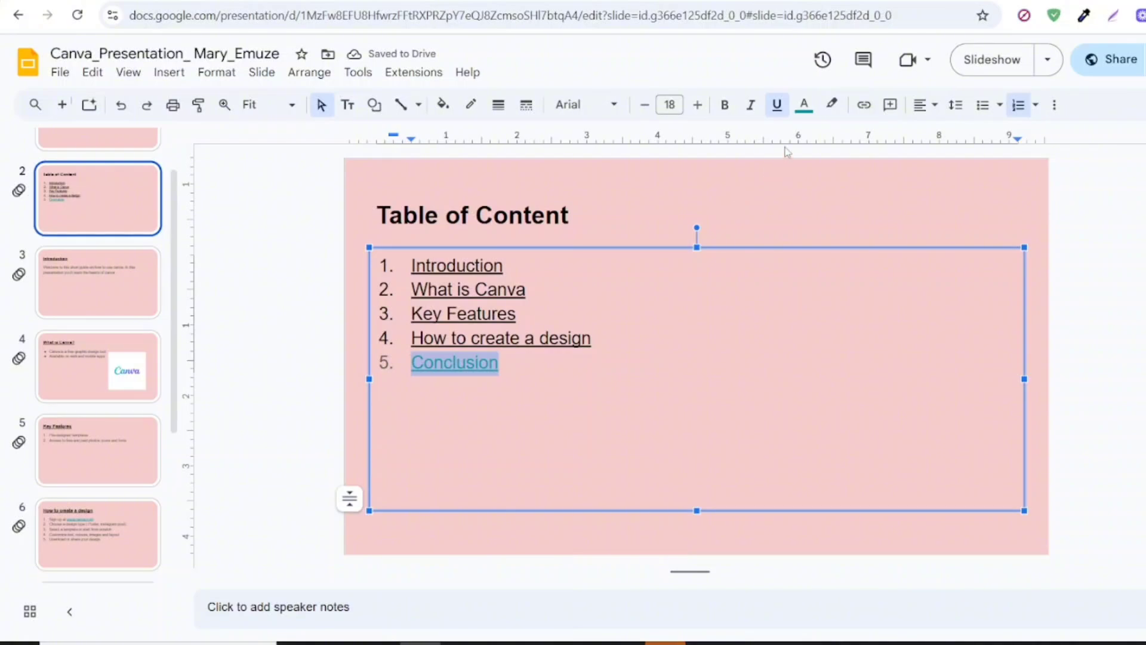
click(804, 105)
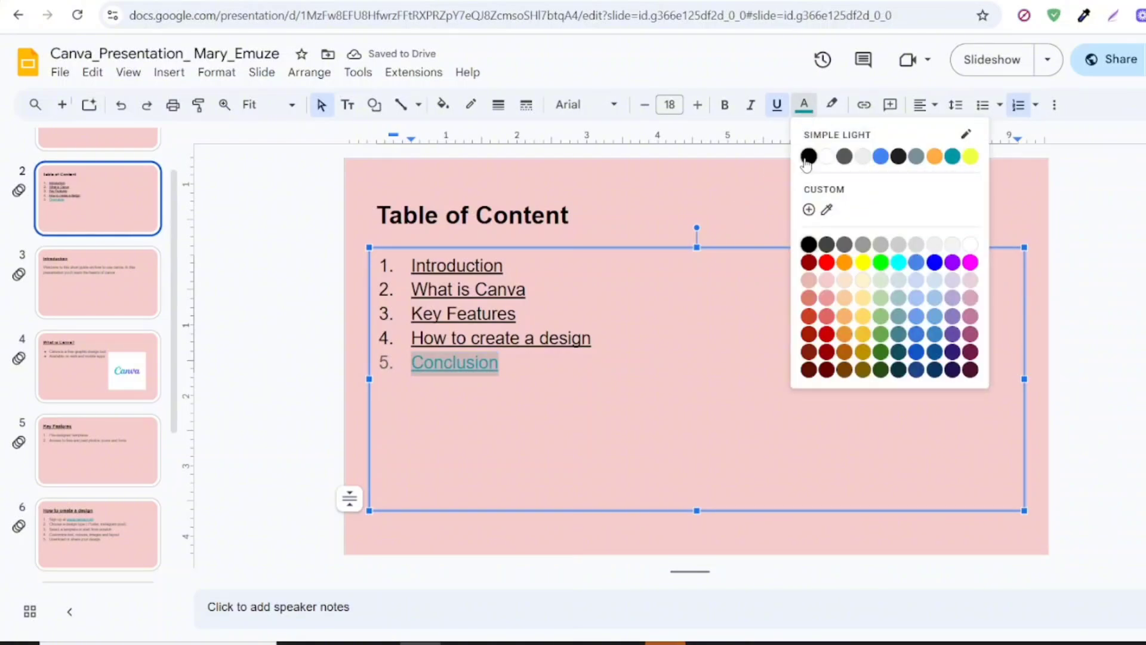
click(808, 157)
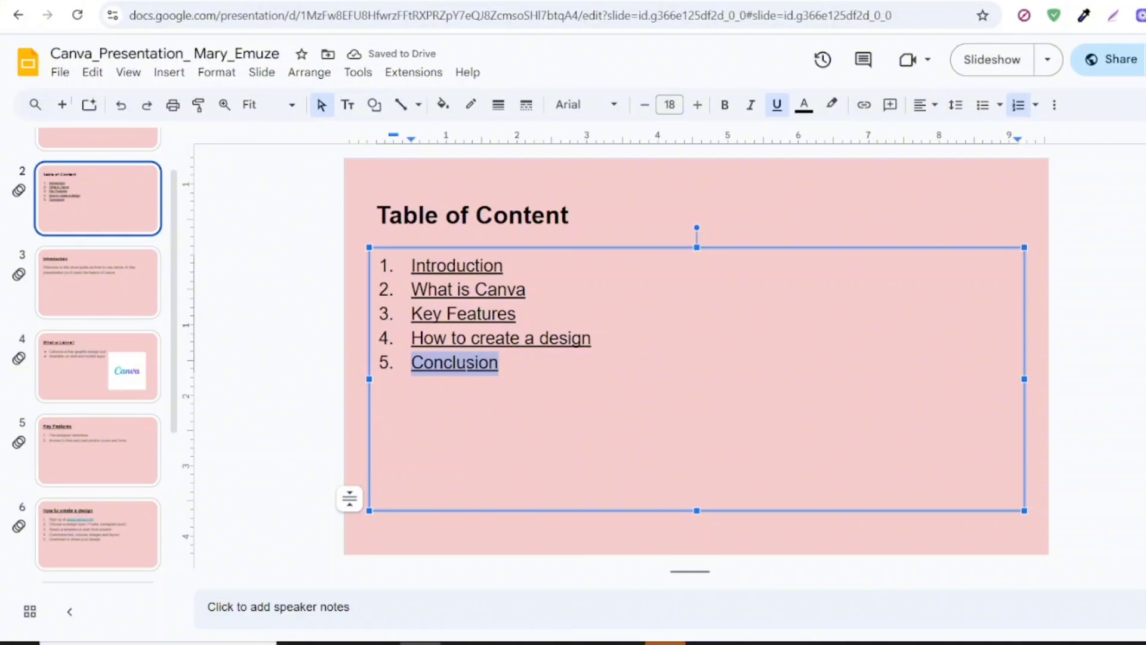
click(466, 362)
click(475, 392)
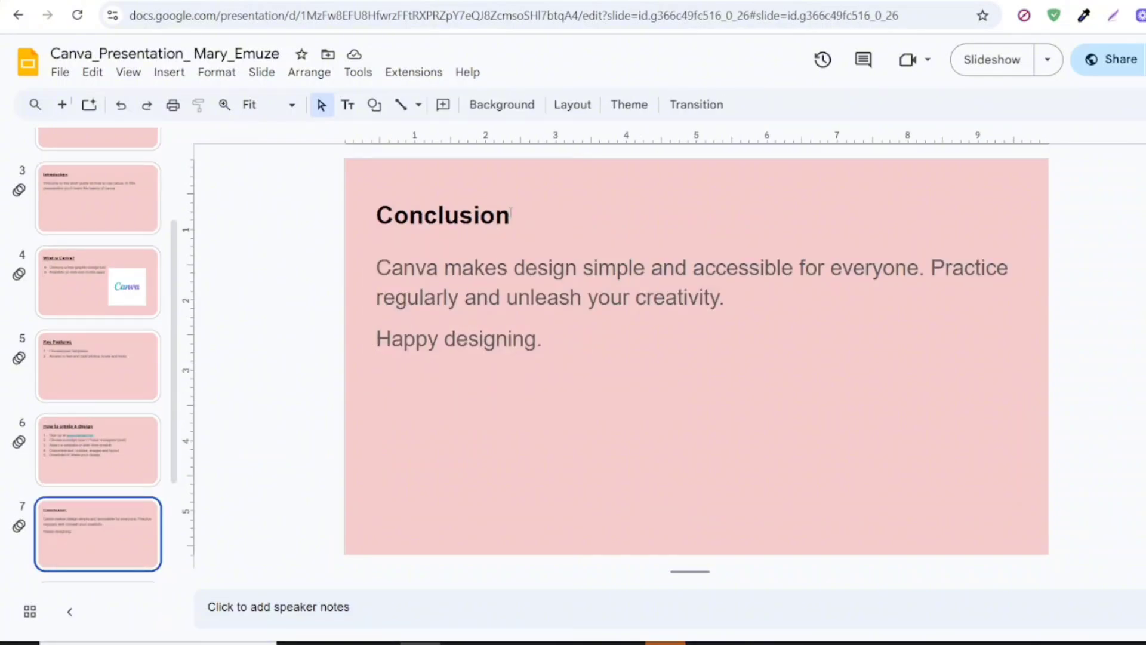
click(511, 215)
drag(511, 215, 380, 219)
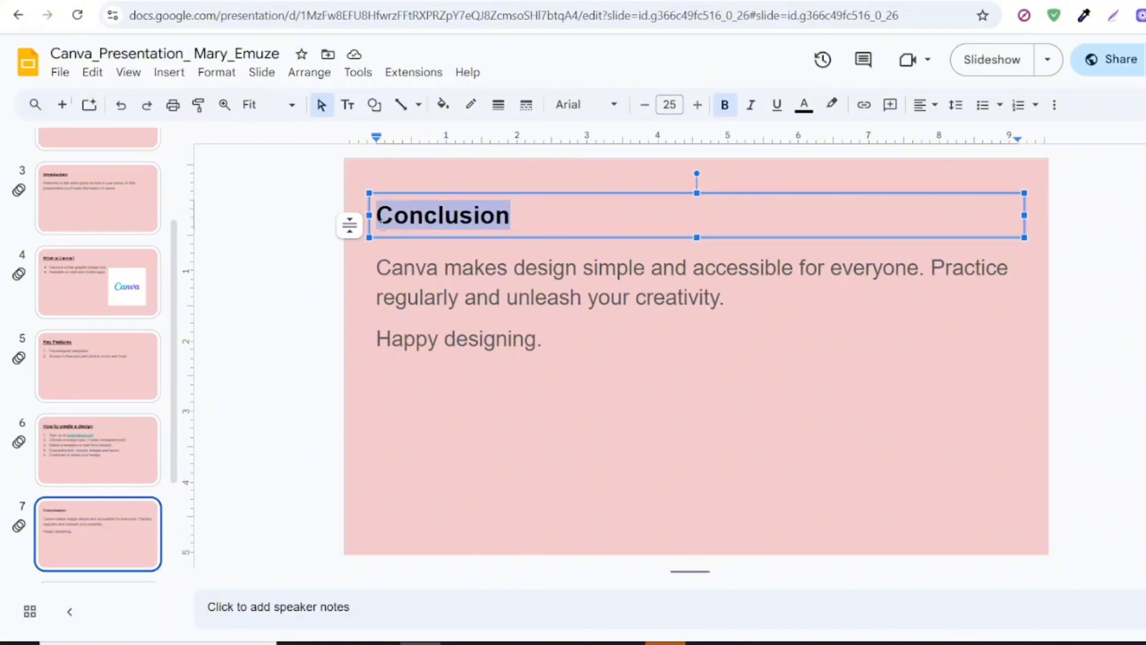
click(864, 106)
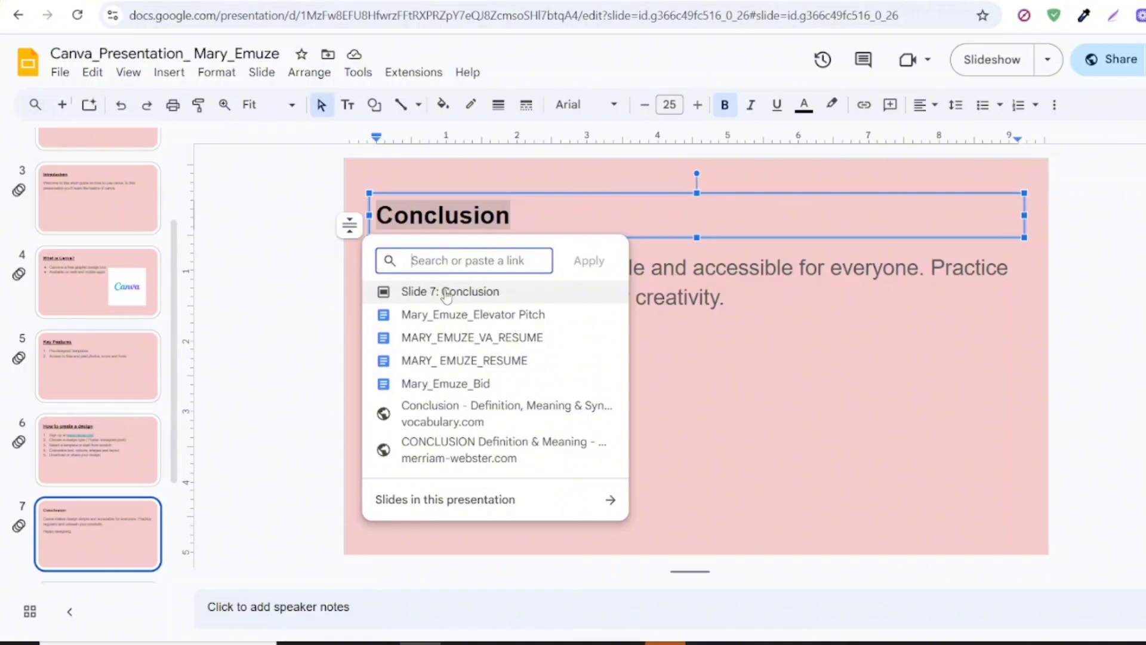
click(447, 292)
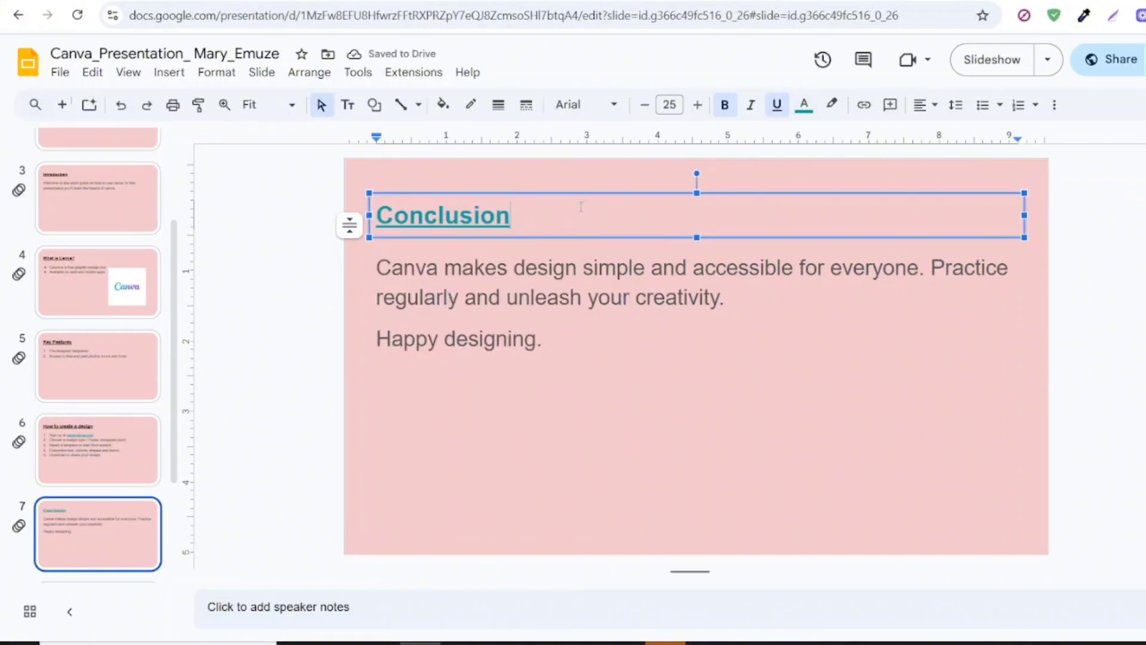
drag(528, 220, 382, 230)
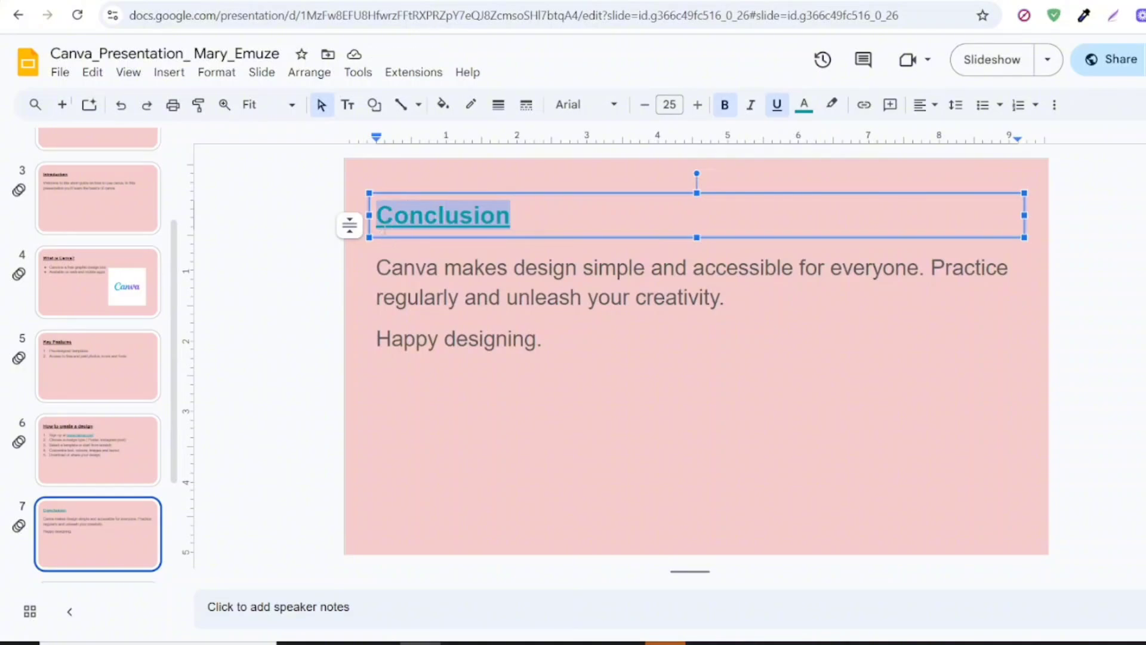
click(862, 108)
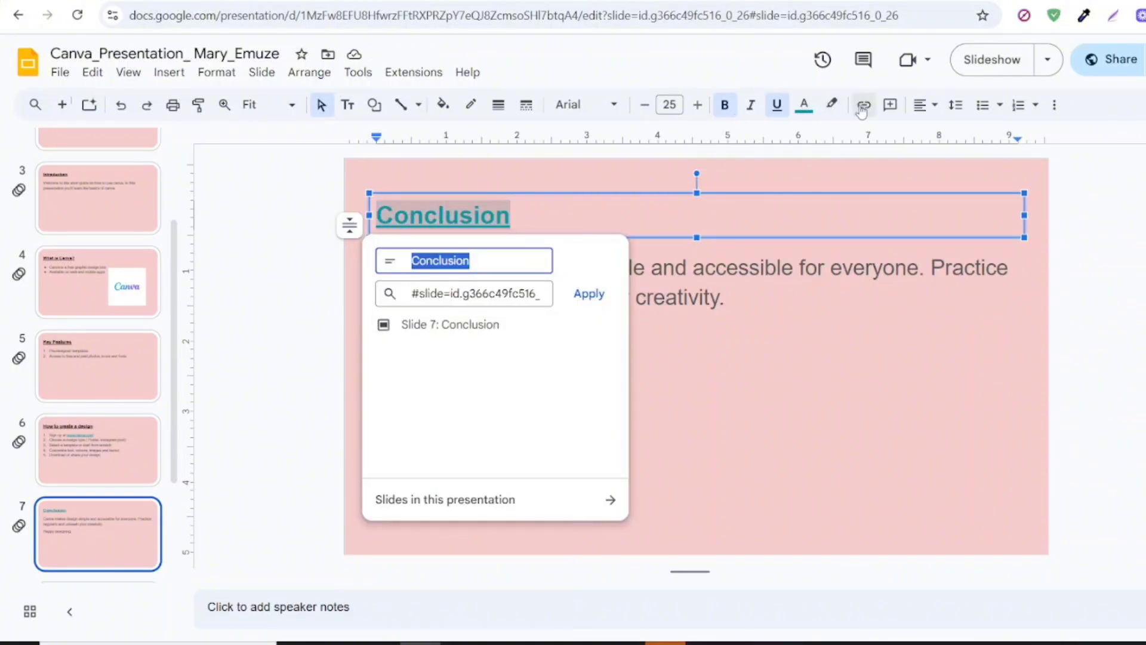
text(Ta)
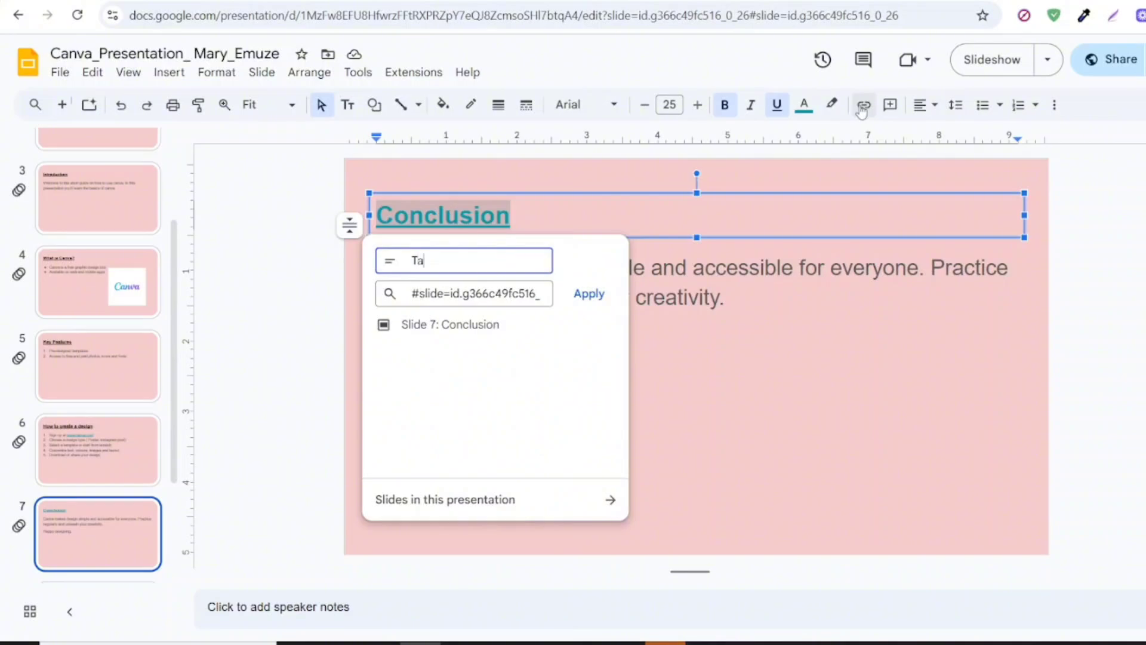
text(ble)
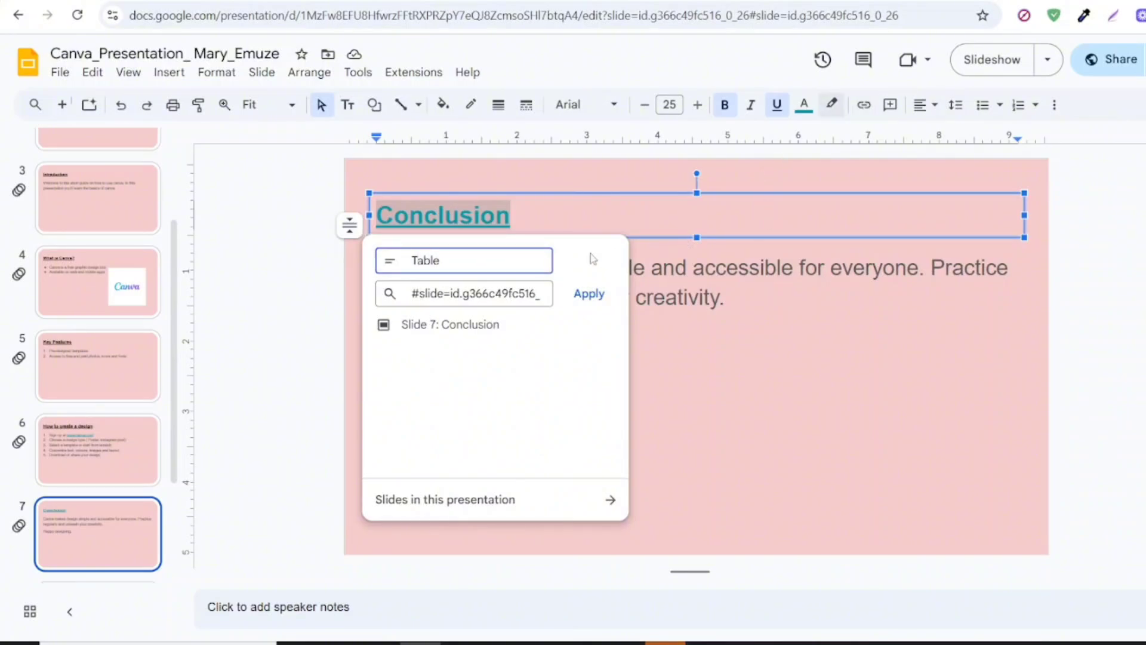
click(731, 341)
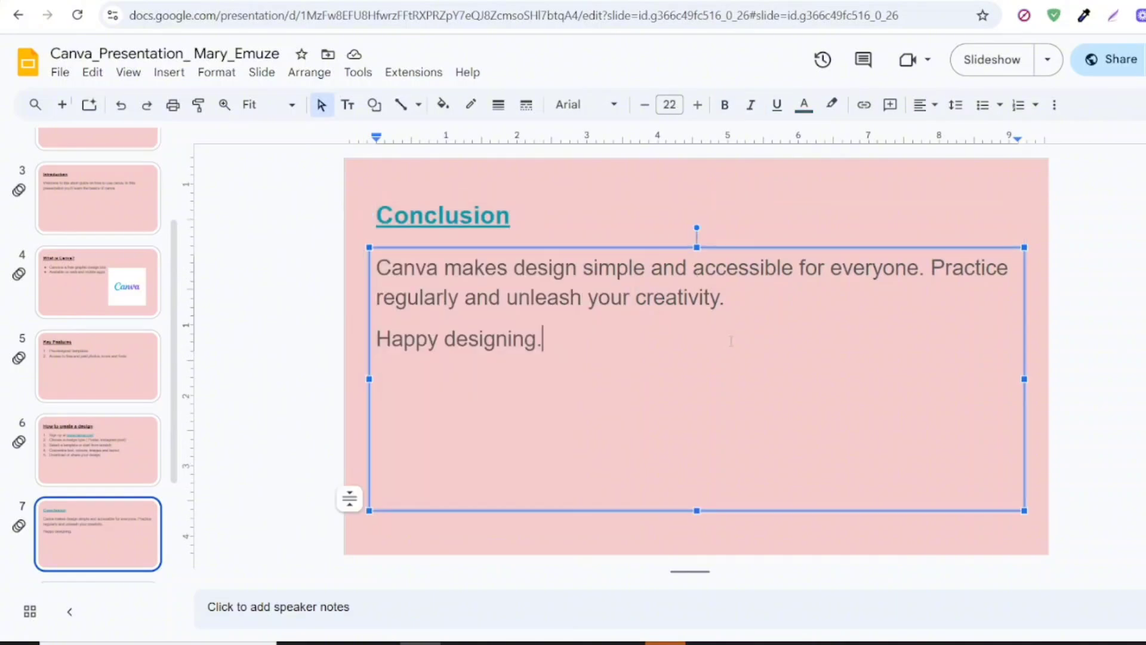
click(121, 109)
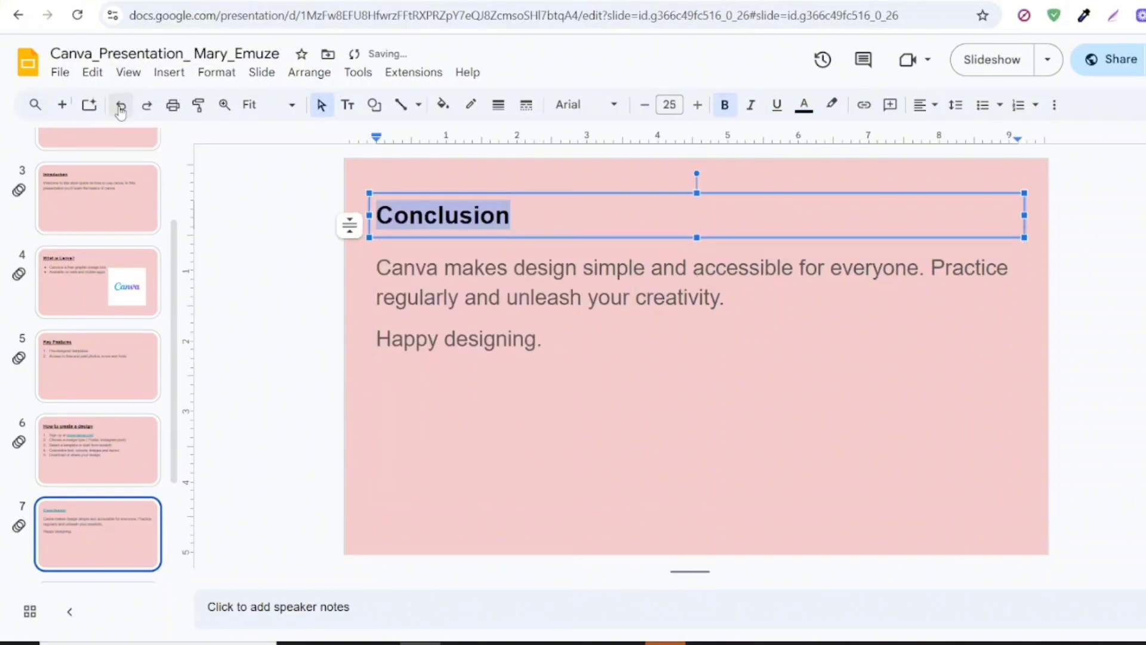
Search the link targets for "Table" and link the "Conclusion" title on slide 7 to Slide 2: Table of Content.
click(516, 224)
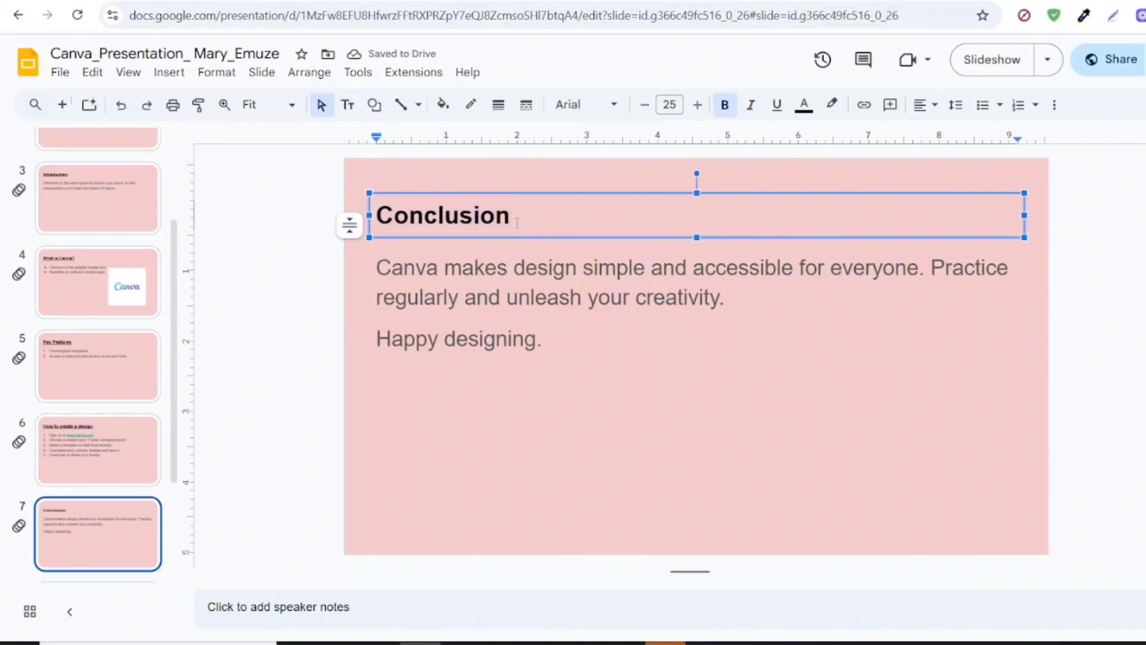
key(shift+Left)
key(shift+Left)
key(shift+Left)
key(shift+Left)
key(shift+Left)
key(shift+Left)
key(shift+Left)
key(shift+Left)
key(shift+Left)
key(shift+Left)
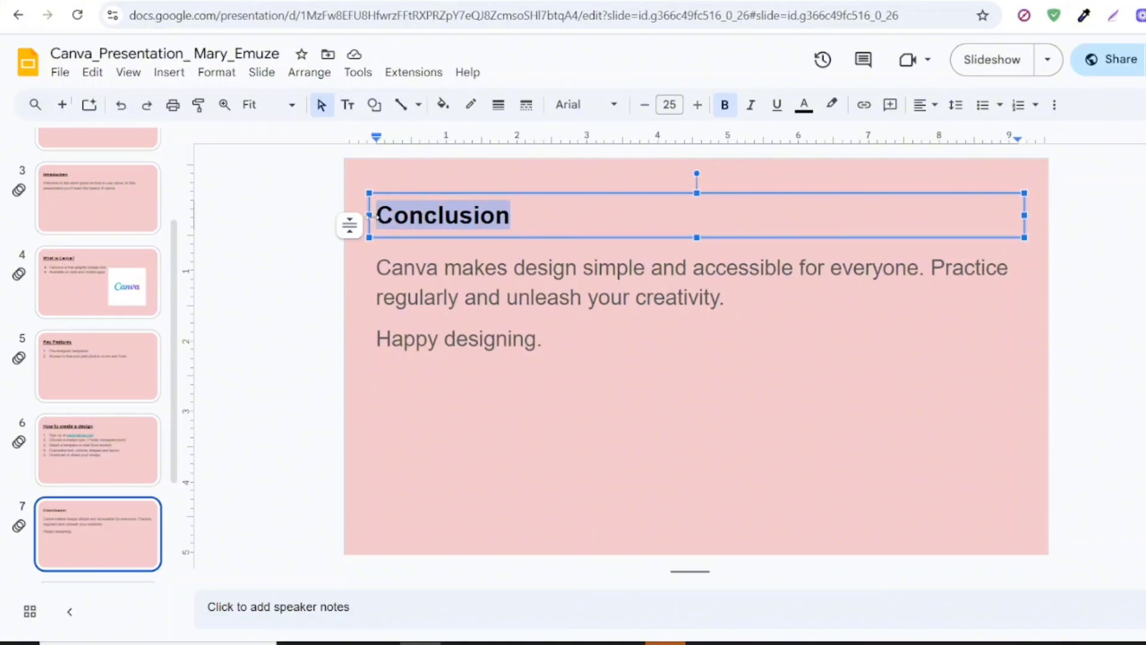
click(864, 105)
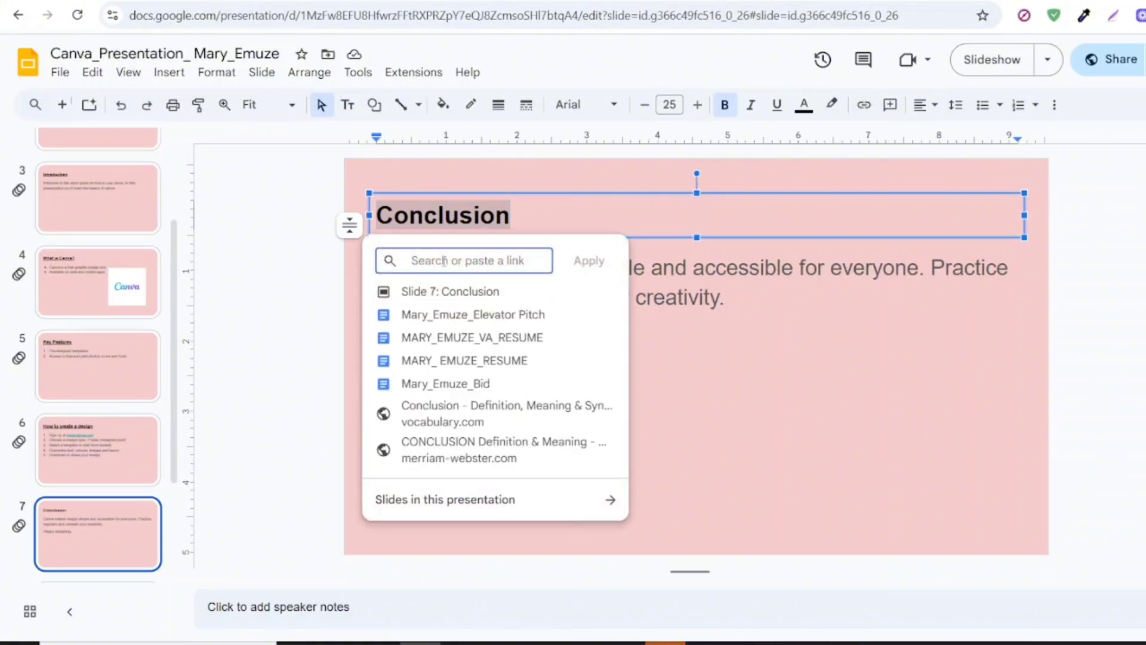
text(Ta)
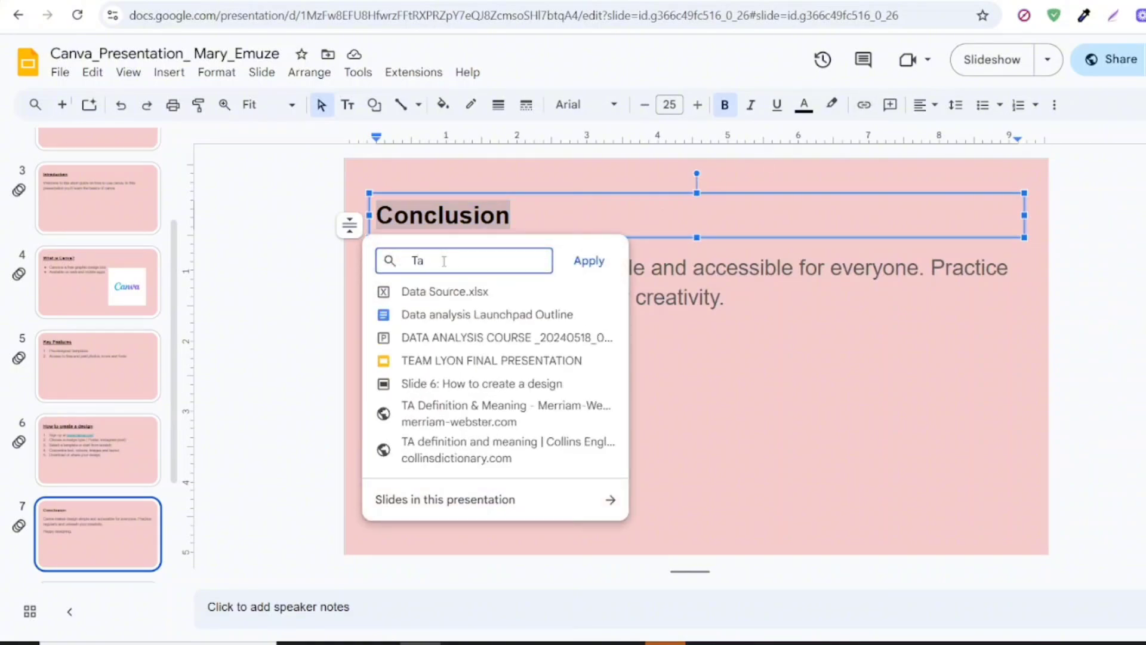
text(ble)
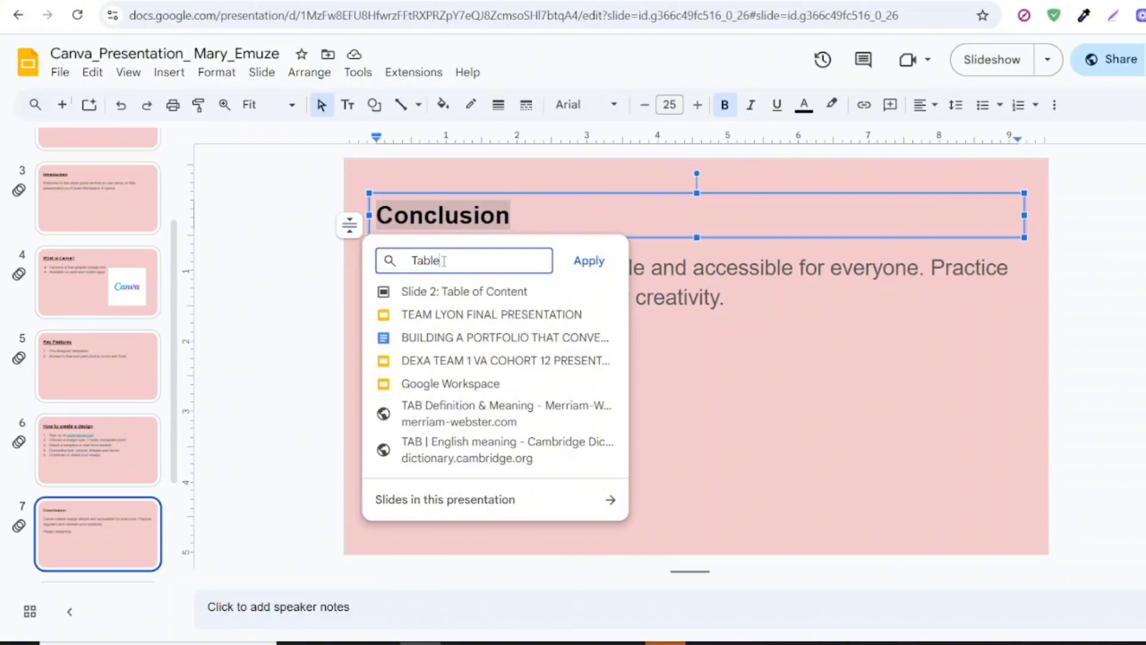
click(459, 296)
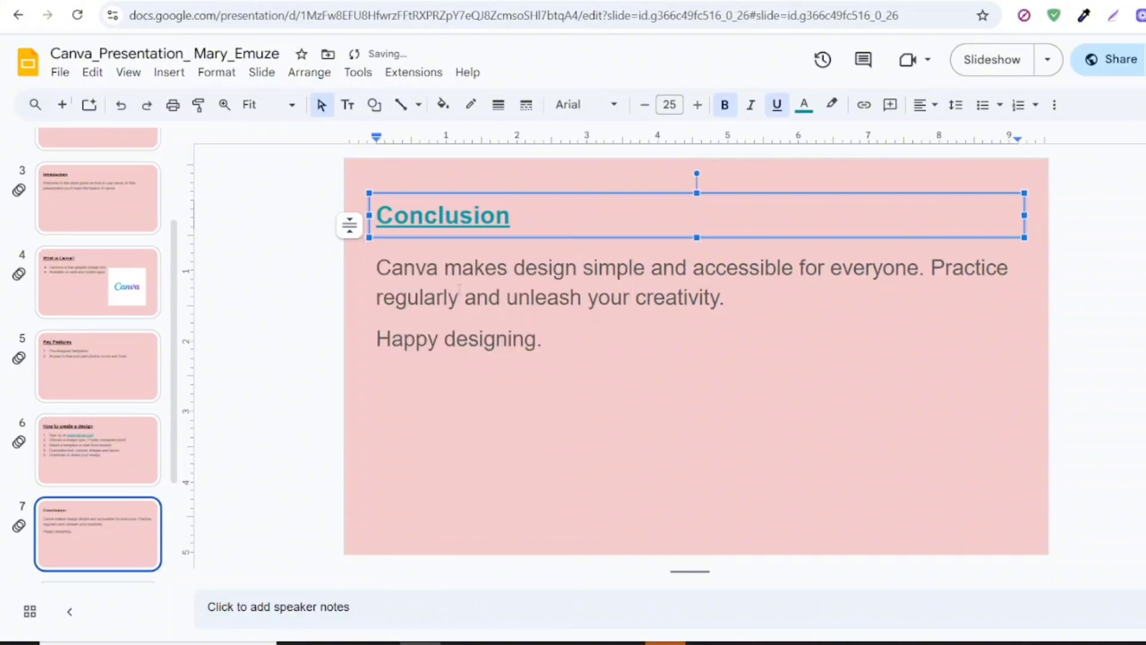
Change the linked "Conclusion" title's text color to black, and follow its link back to the Table of Content slide.
drag(513, 215, 378, 216)
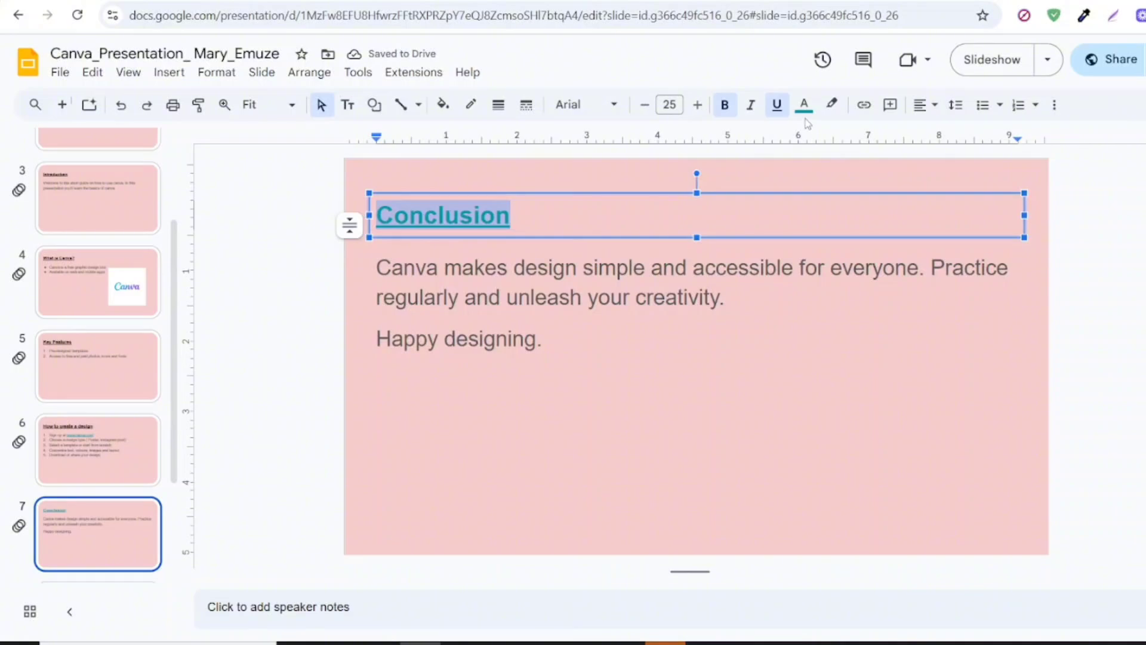
click(804, 105)
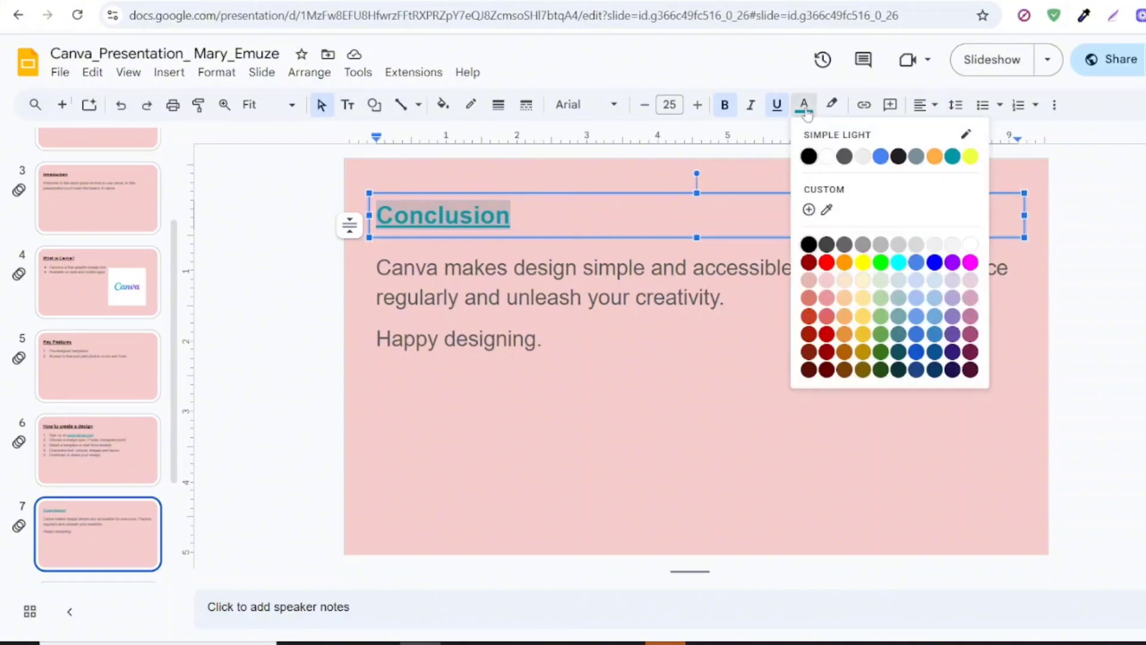
click(809, 156)
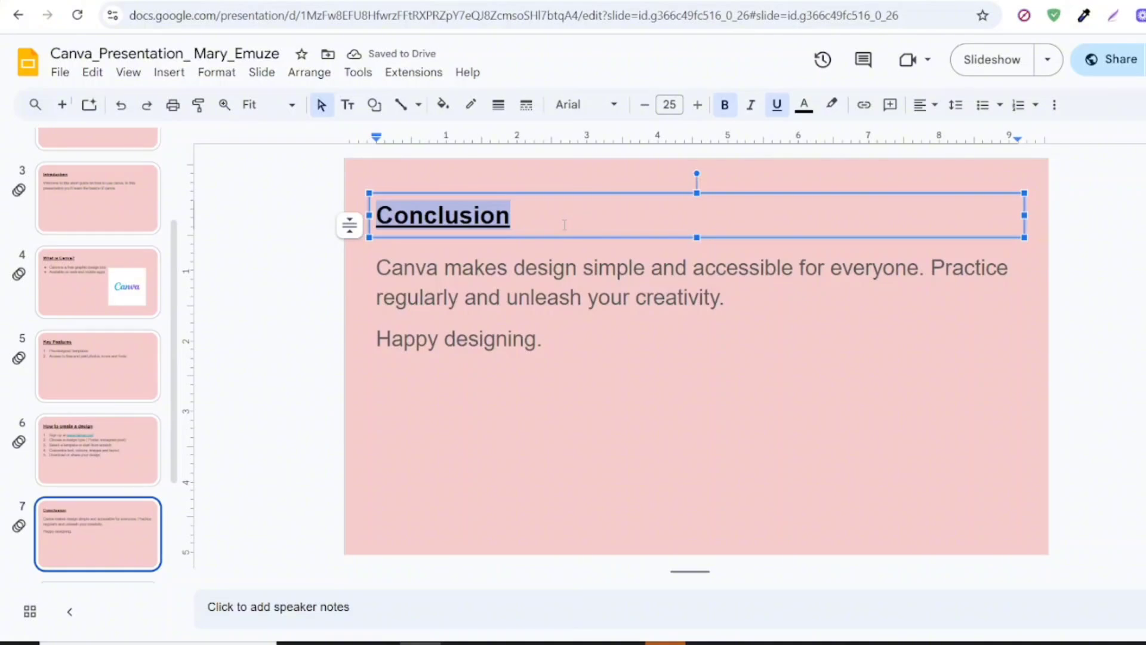
click(446, 216)
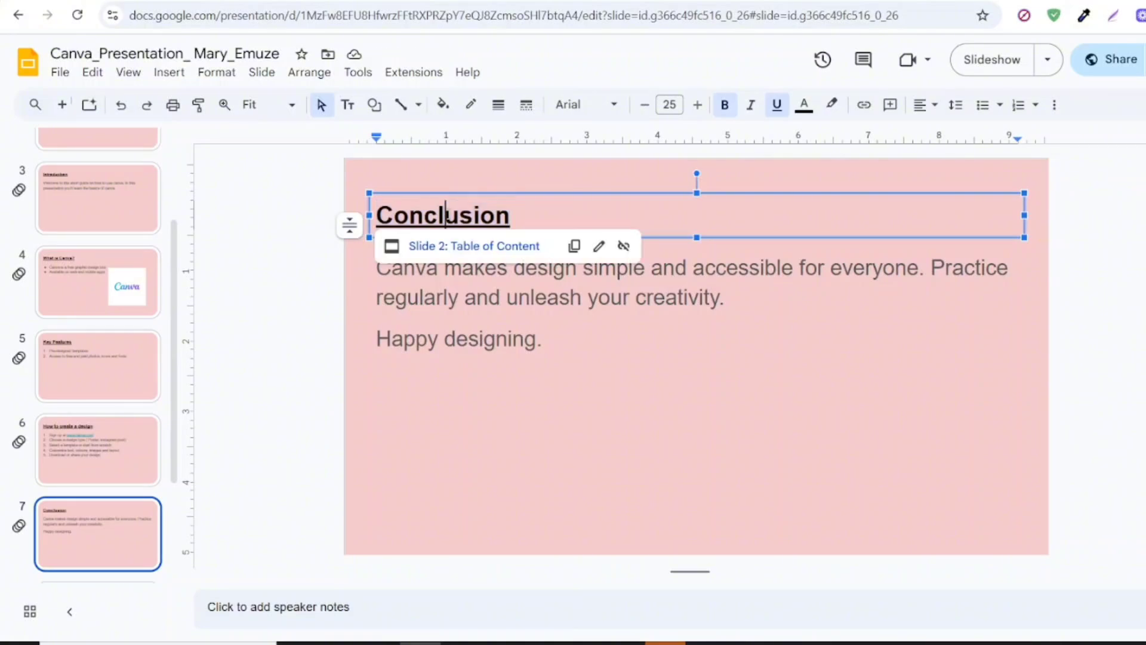
click(447, 253)
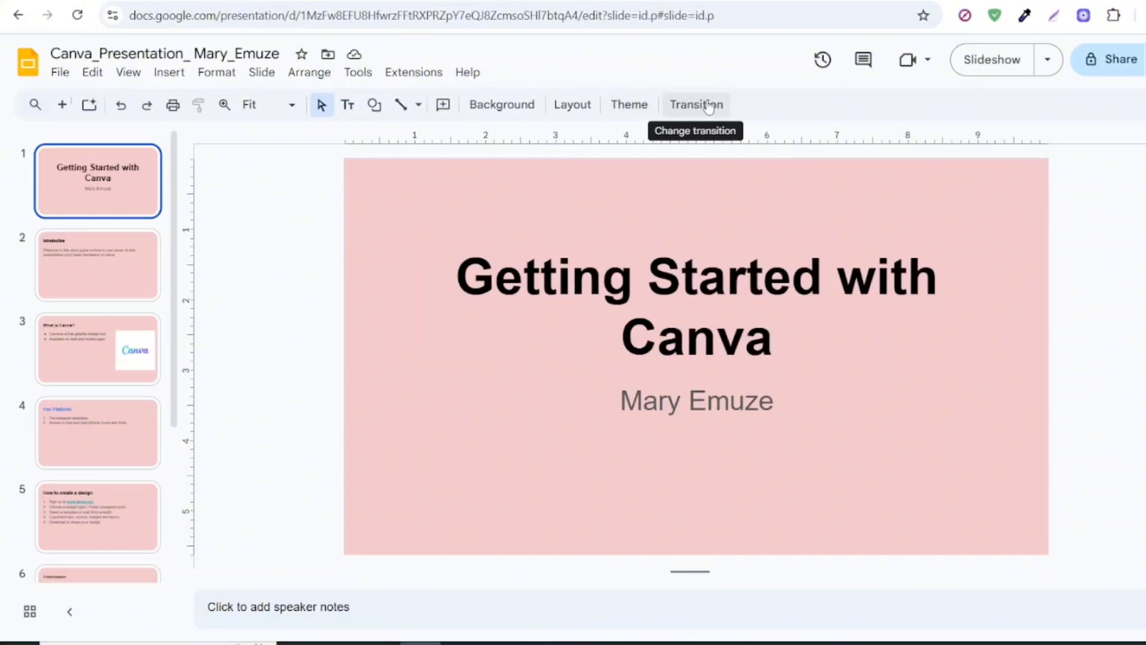
Set the slide transition of the "Getting Started with Canva" title slide to Slide from right.
click(708, 106)
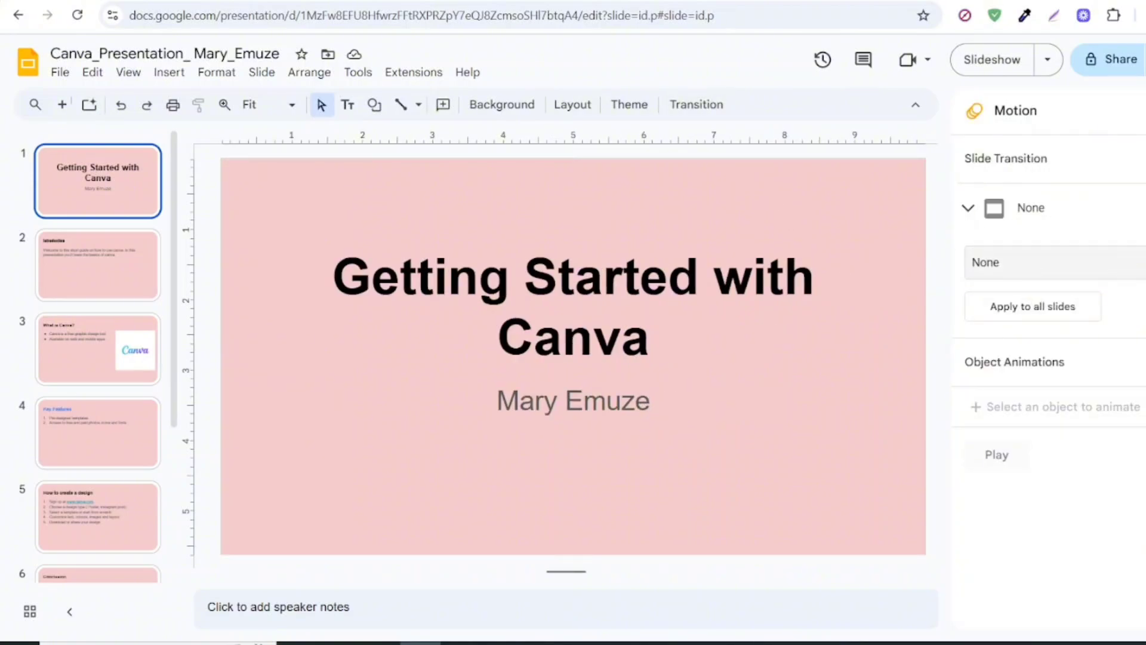
click(739, 294)
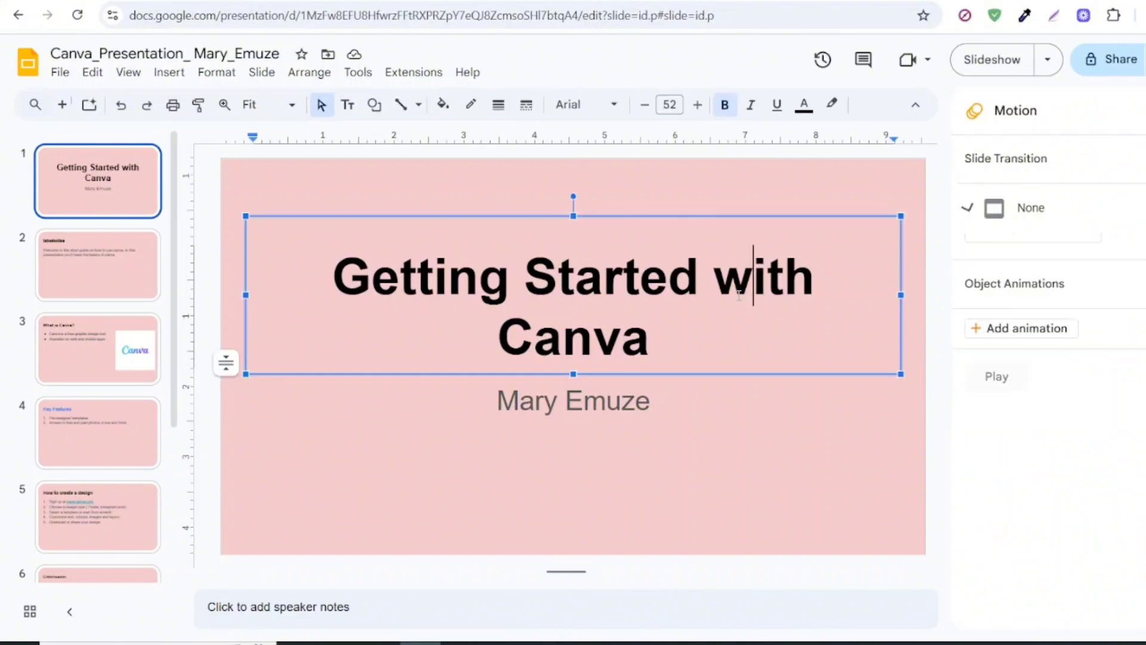
click(968, 210)
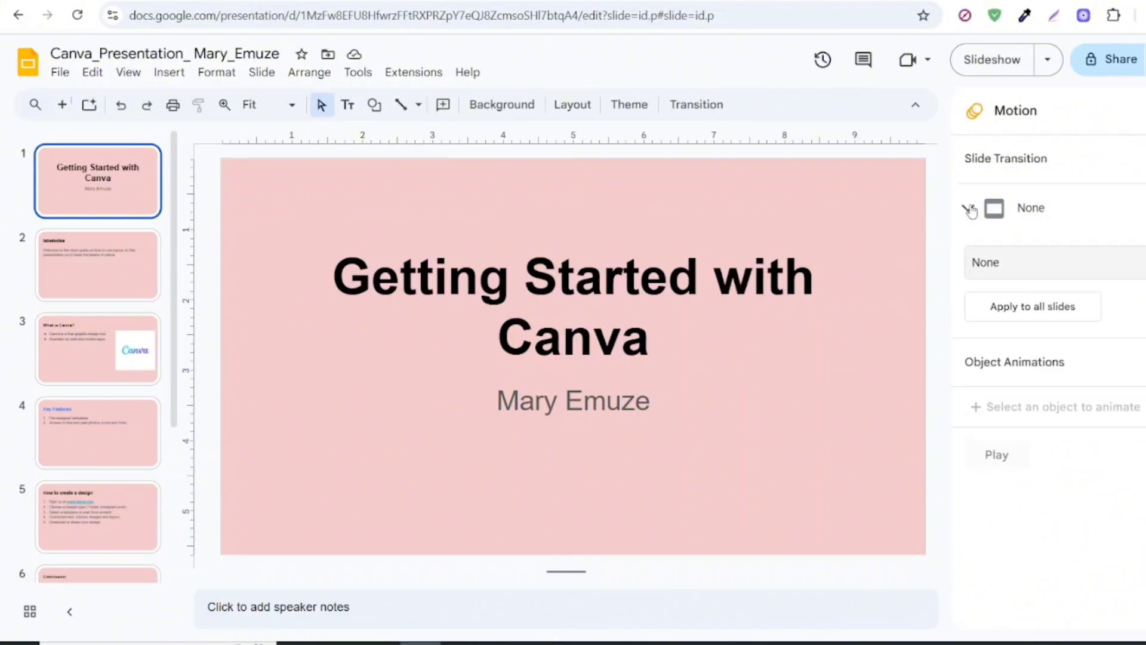
click(1128, 263)
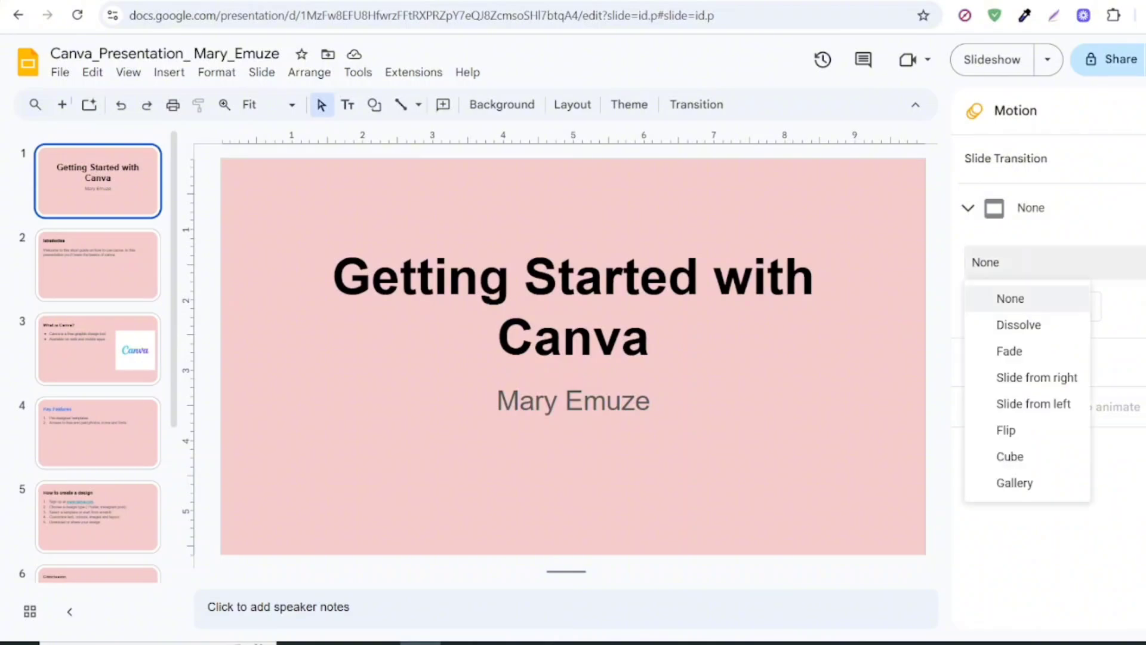
click(1049, 382)
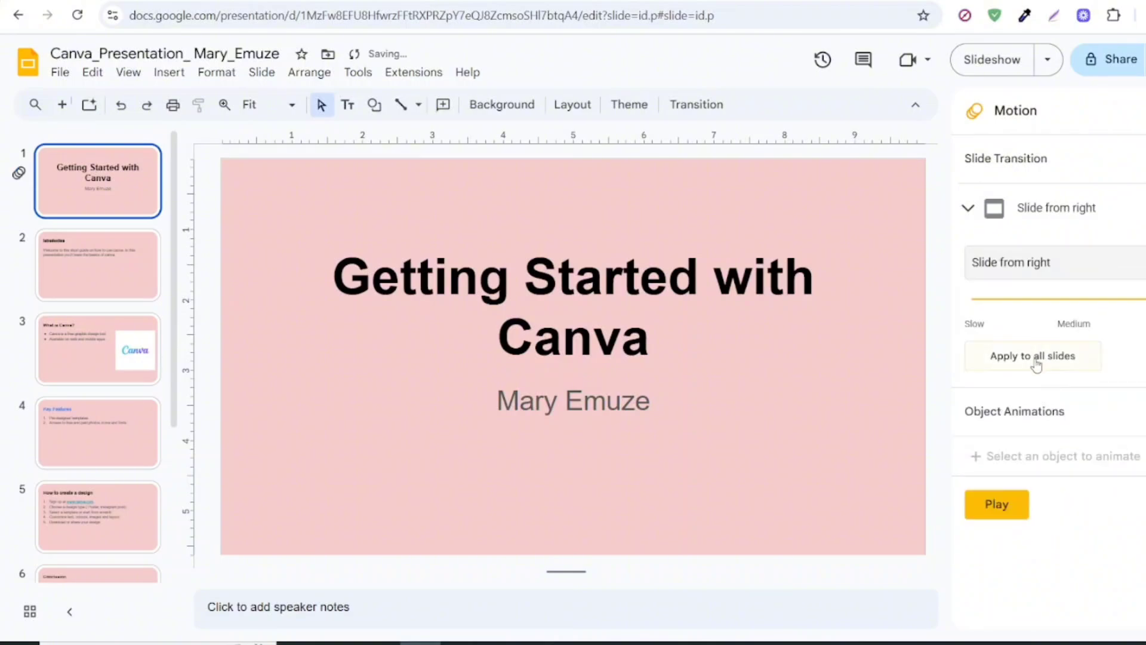